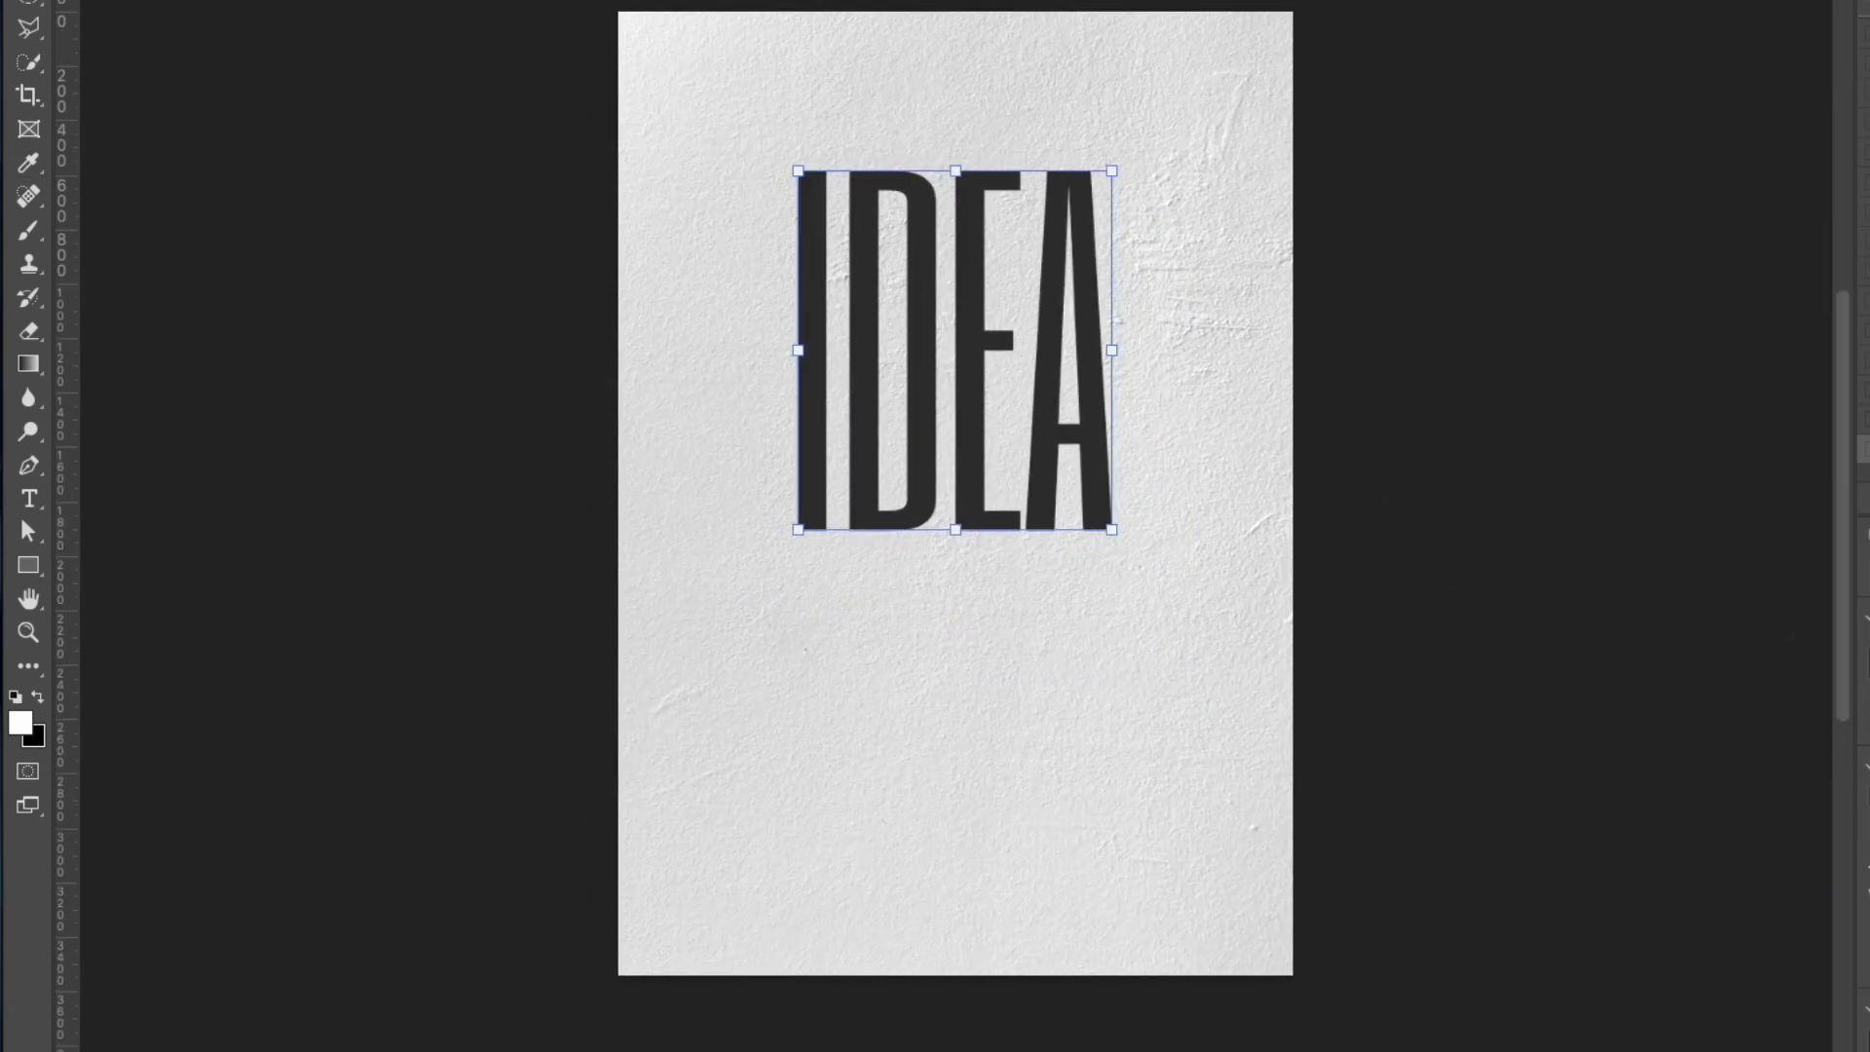
- Finish the intro preview of the IDEA poster and return to the recent-files Home screen
click(27, 530)
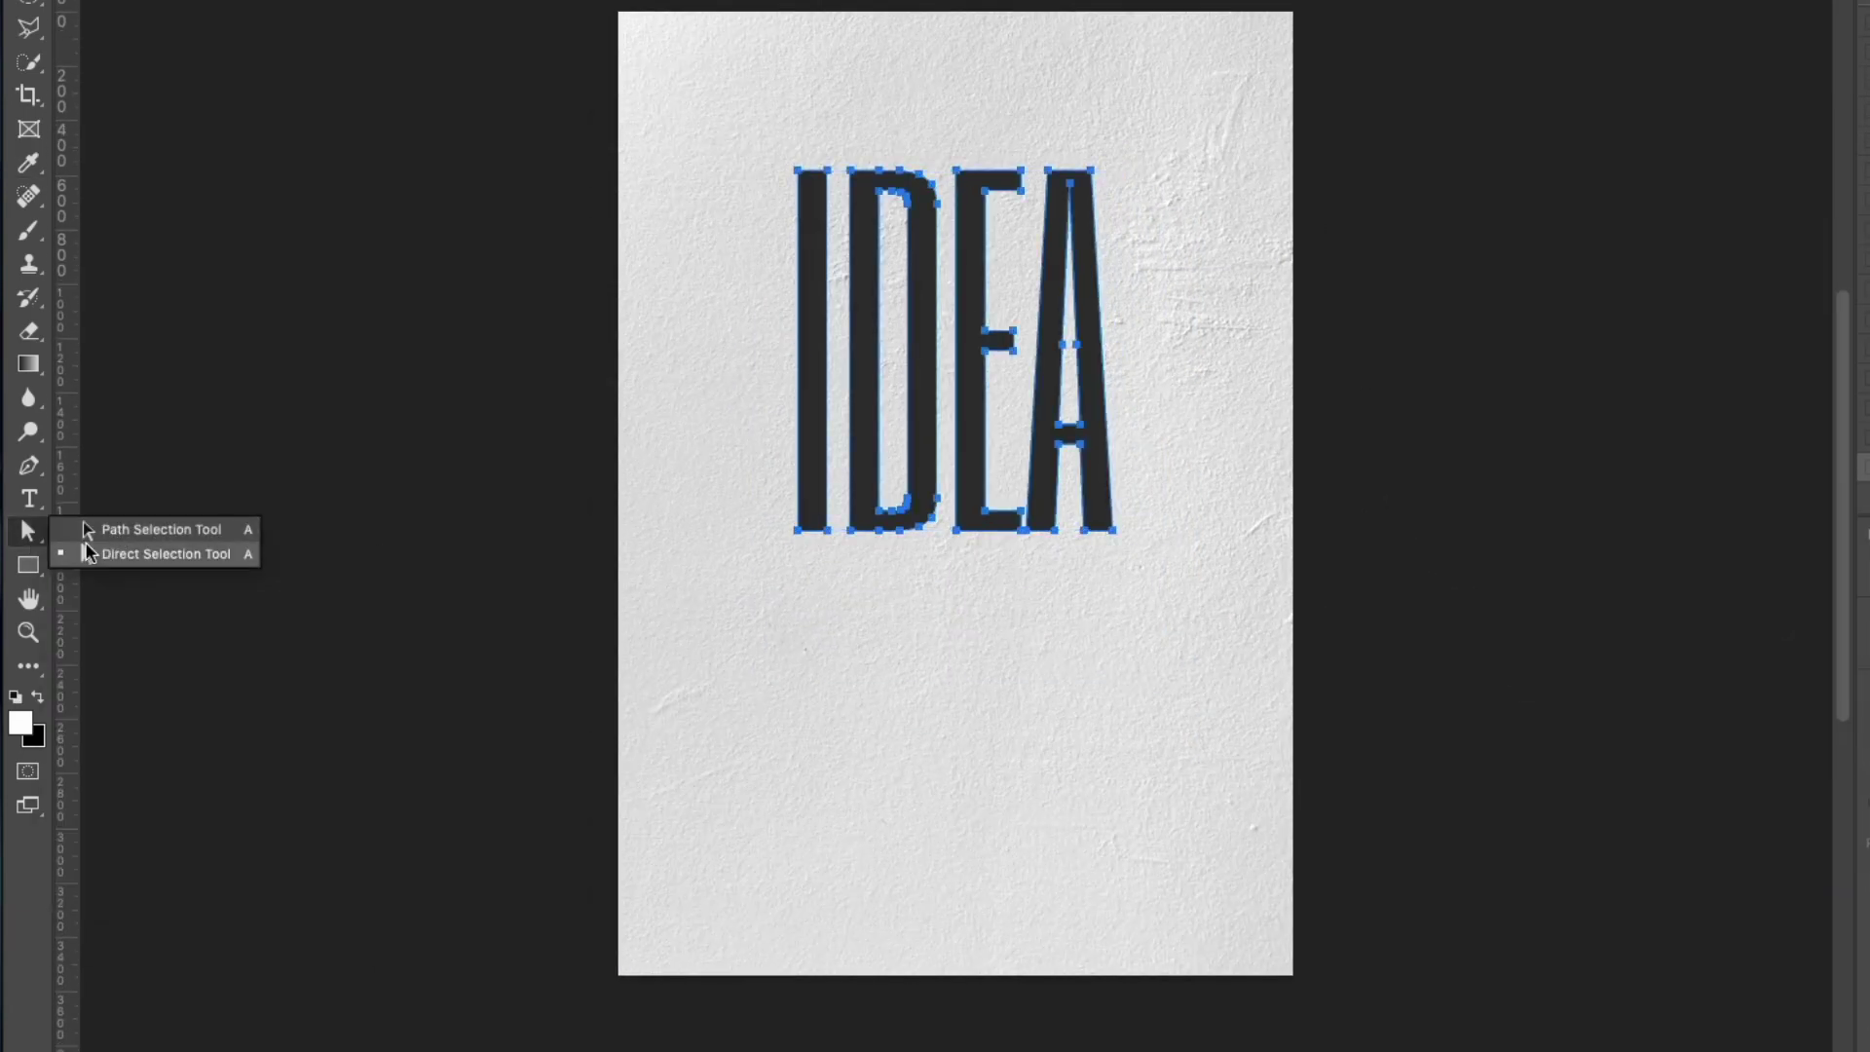
click(87, 553)
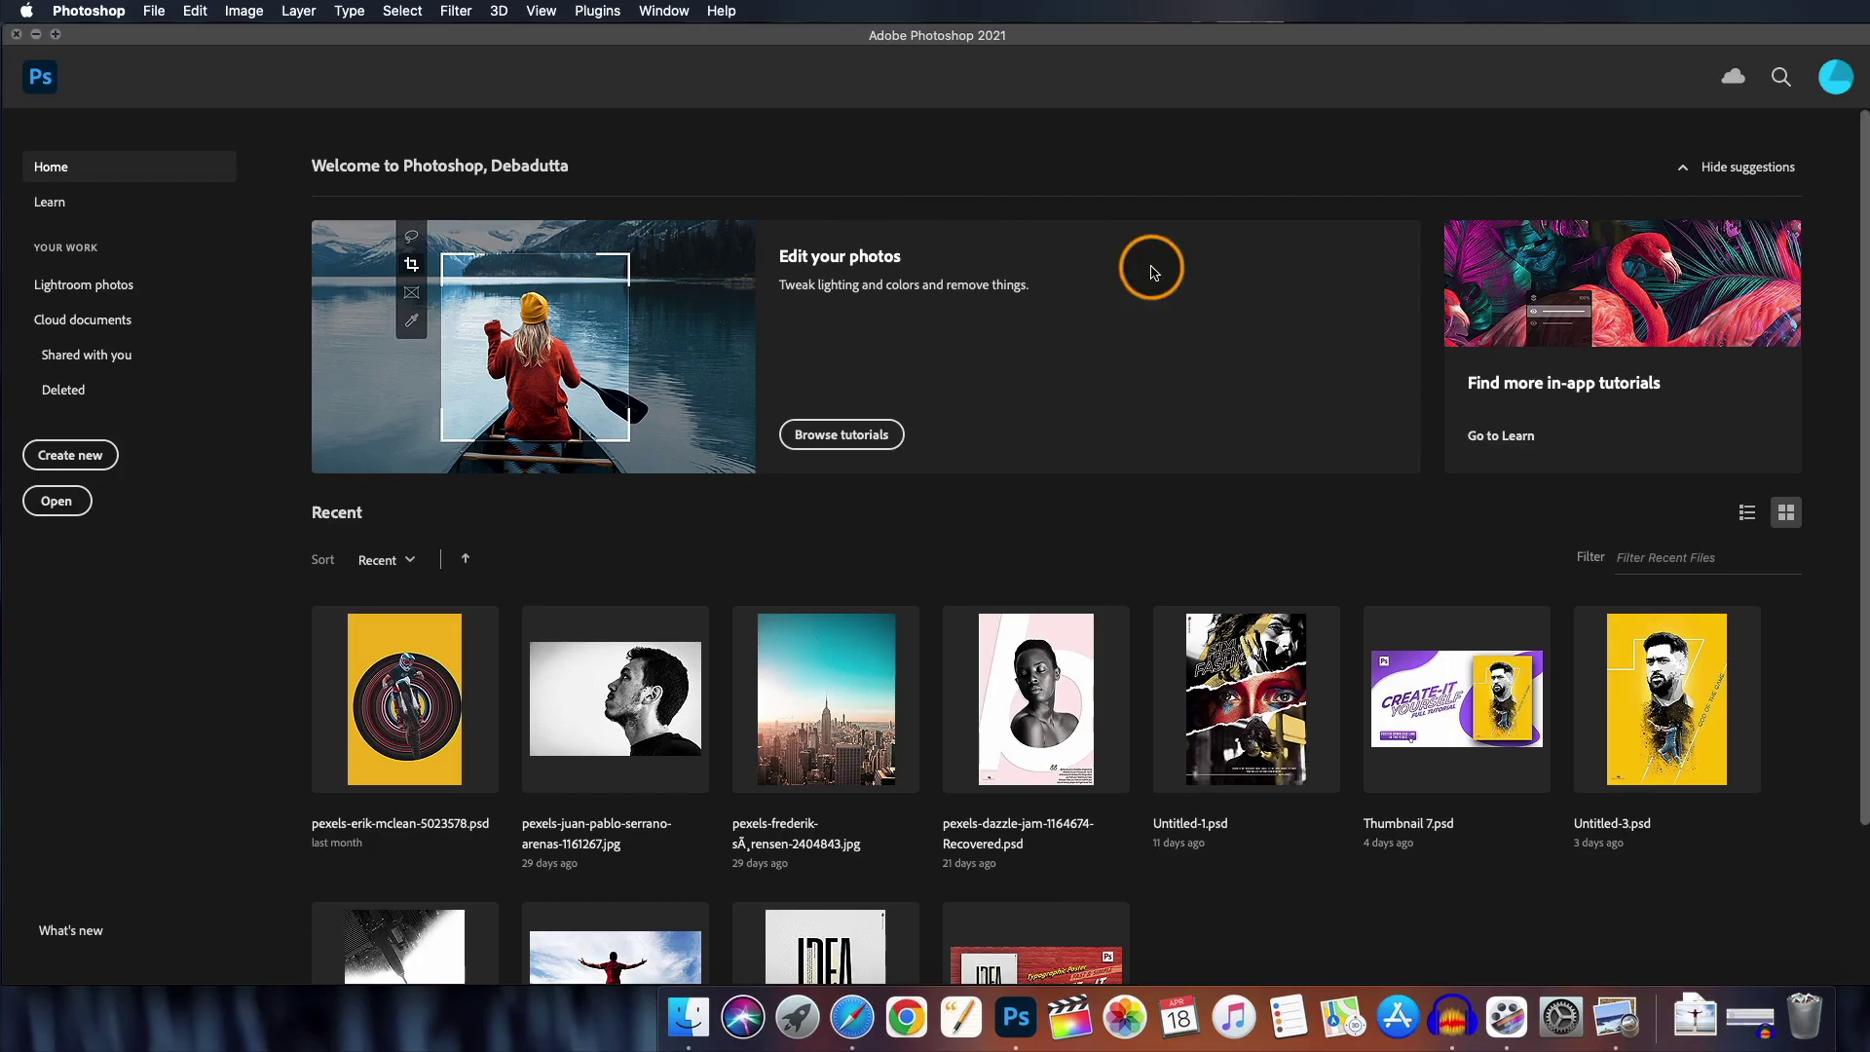
- Create a transparent Poster A4 document, 21×30 cm at 300 ppi
click(68, 455)
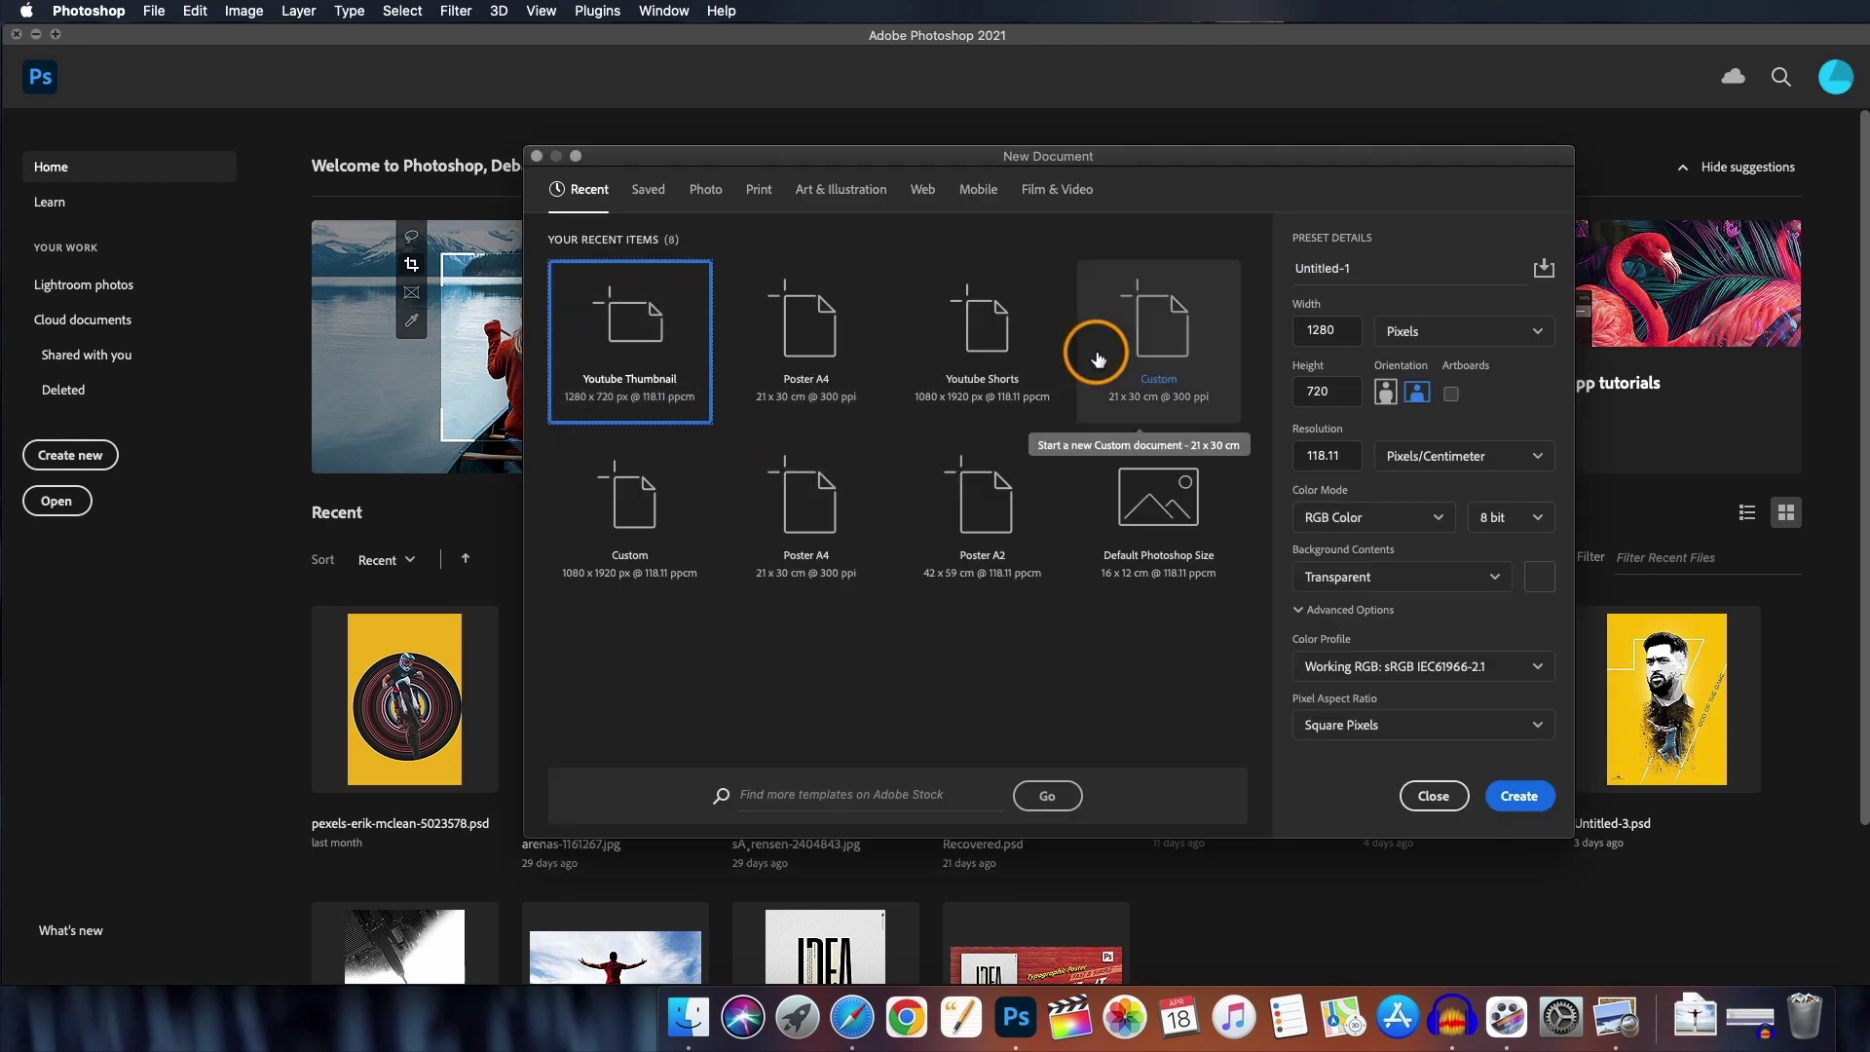
click(807, 505)
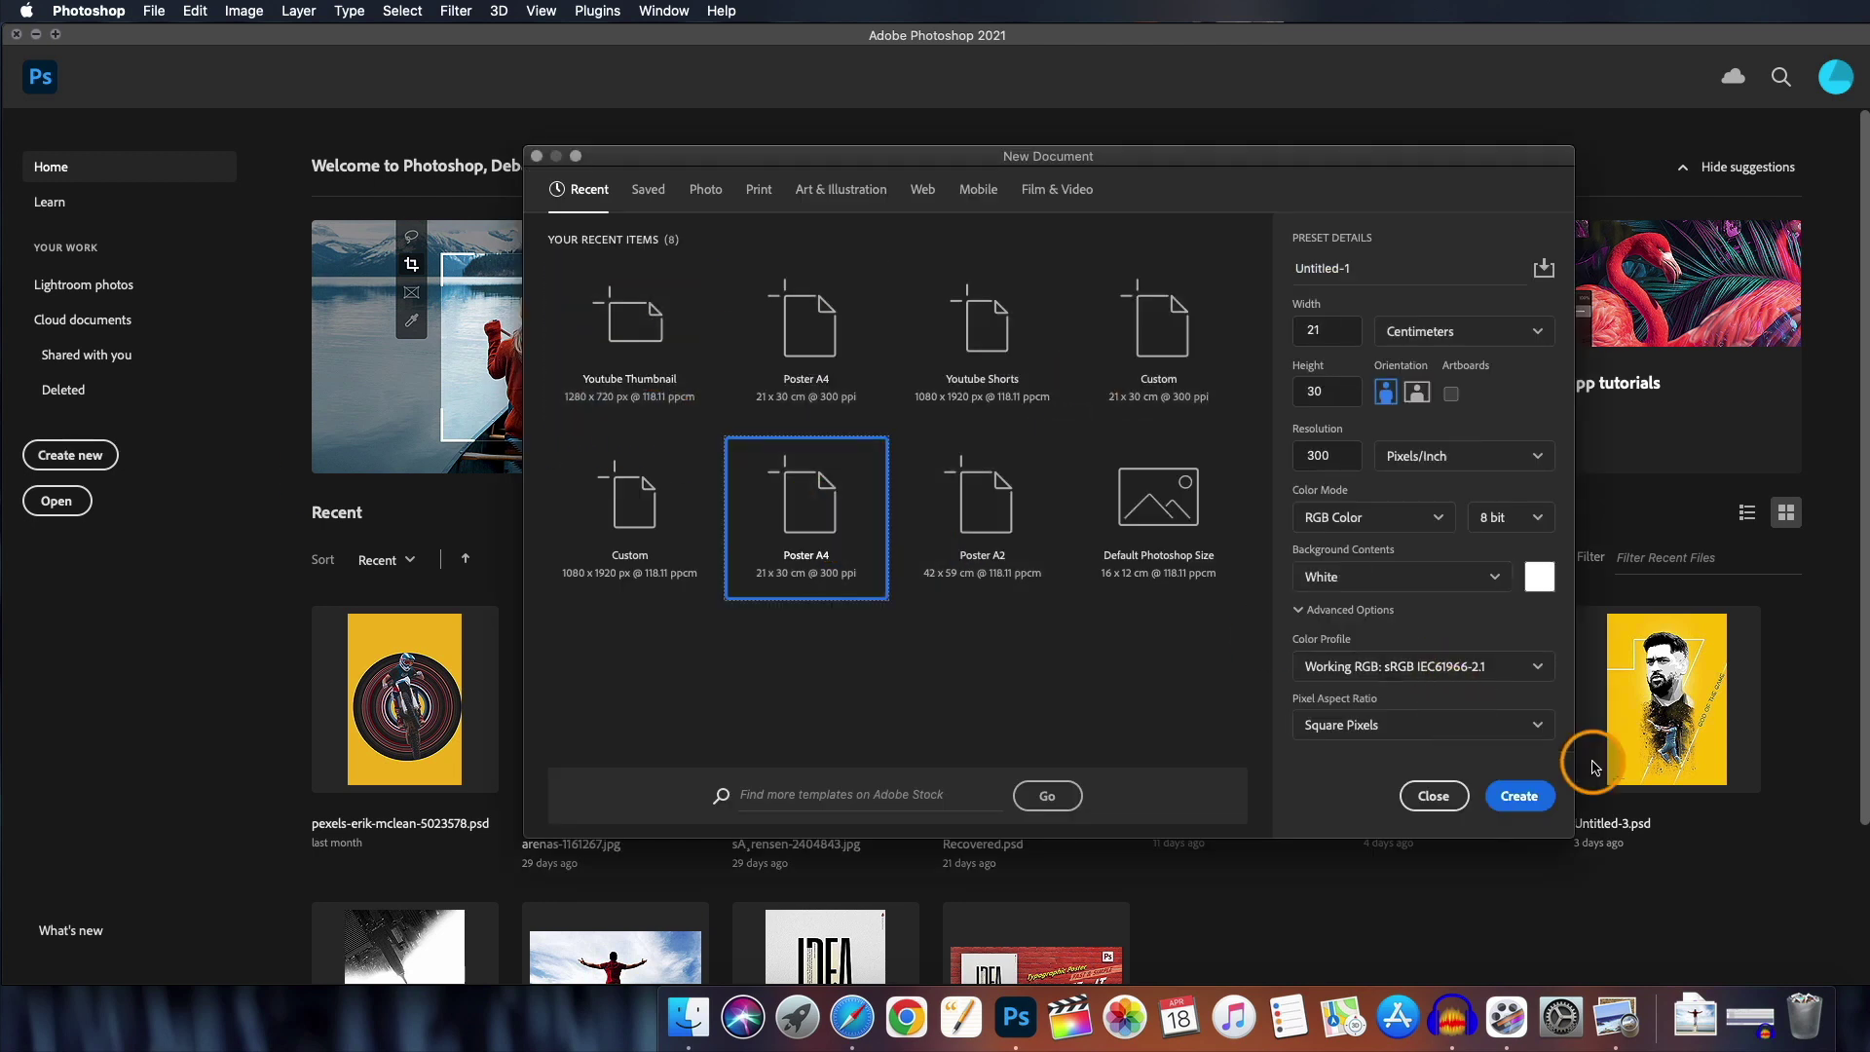
click(823, 336)
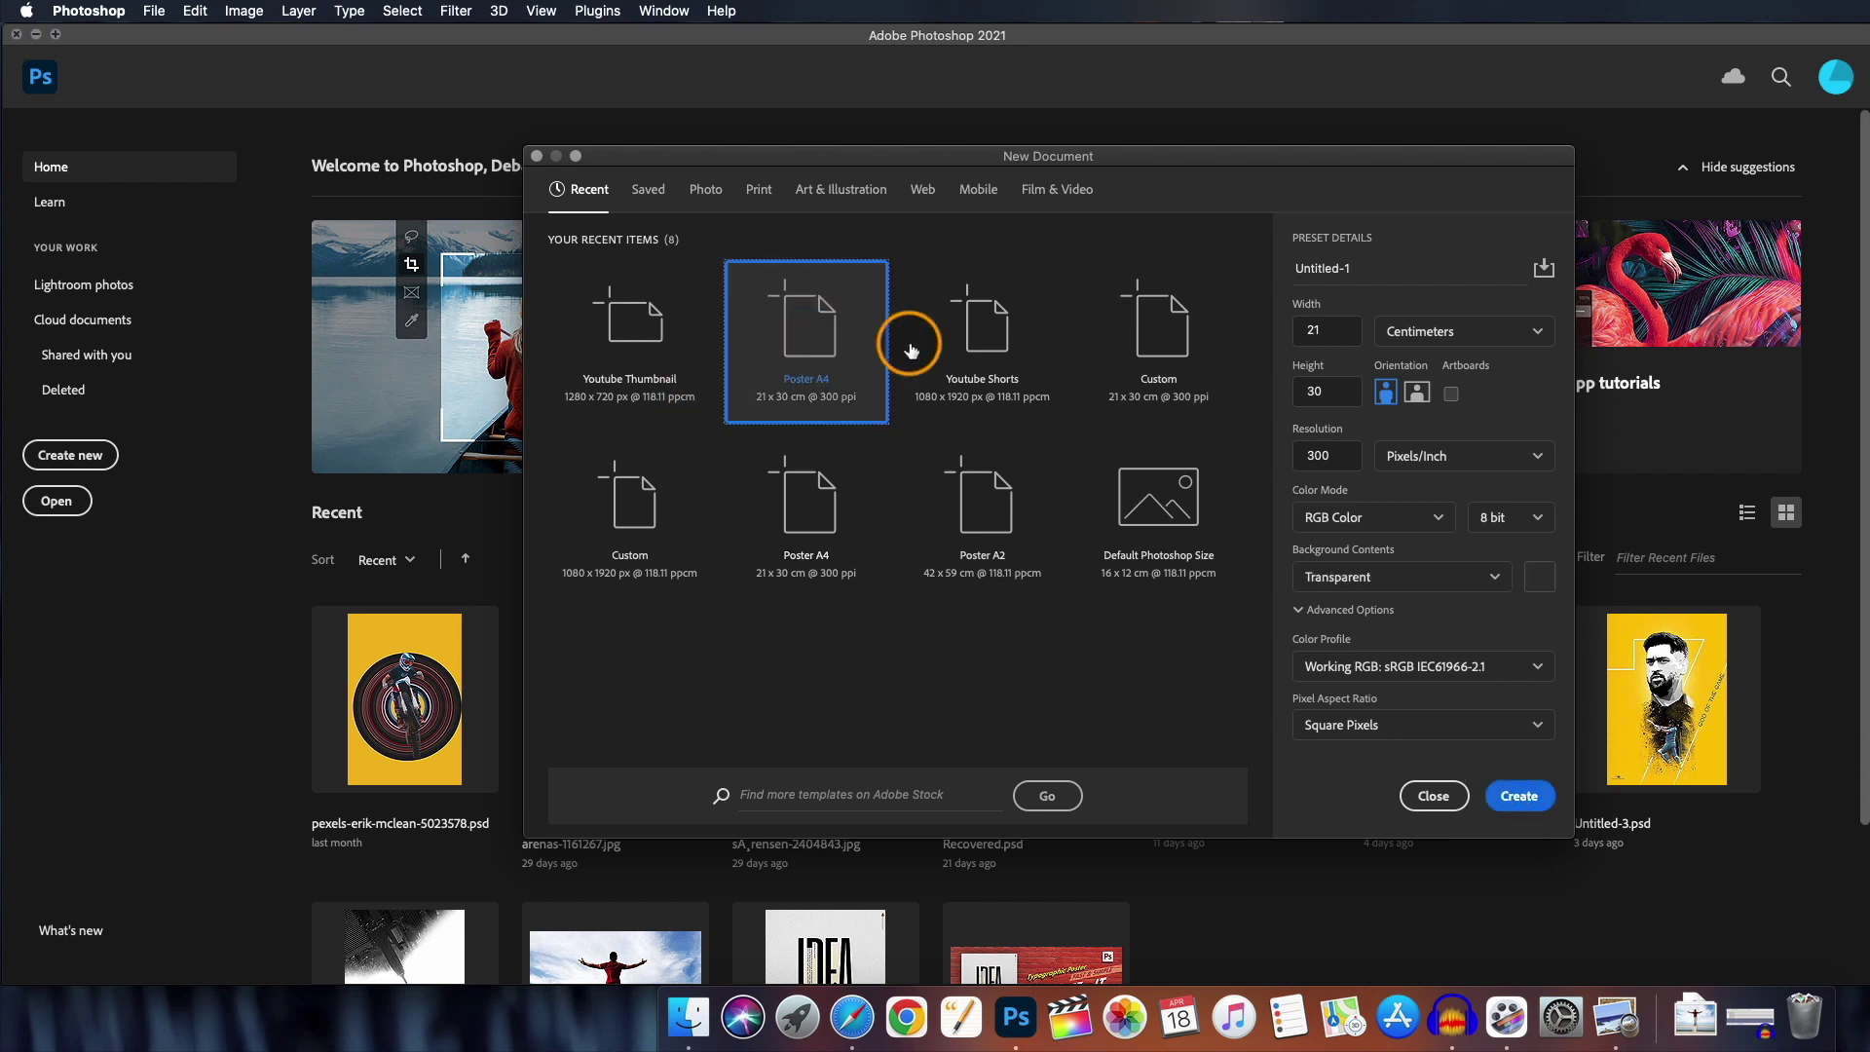
click(1519, 795)
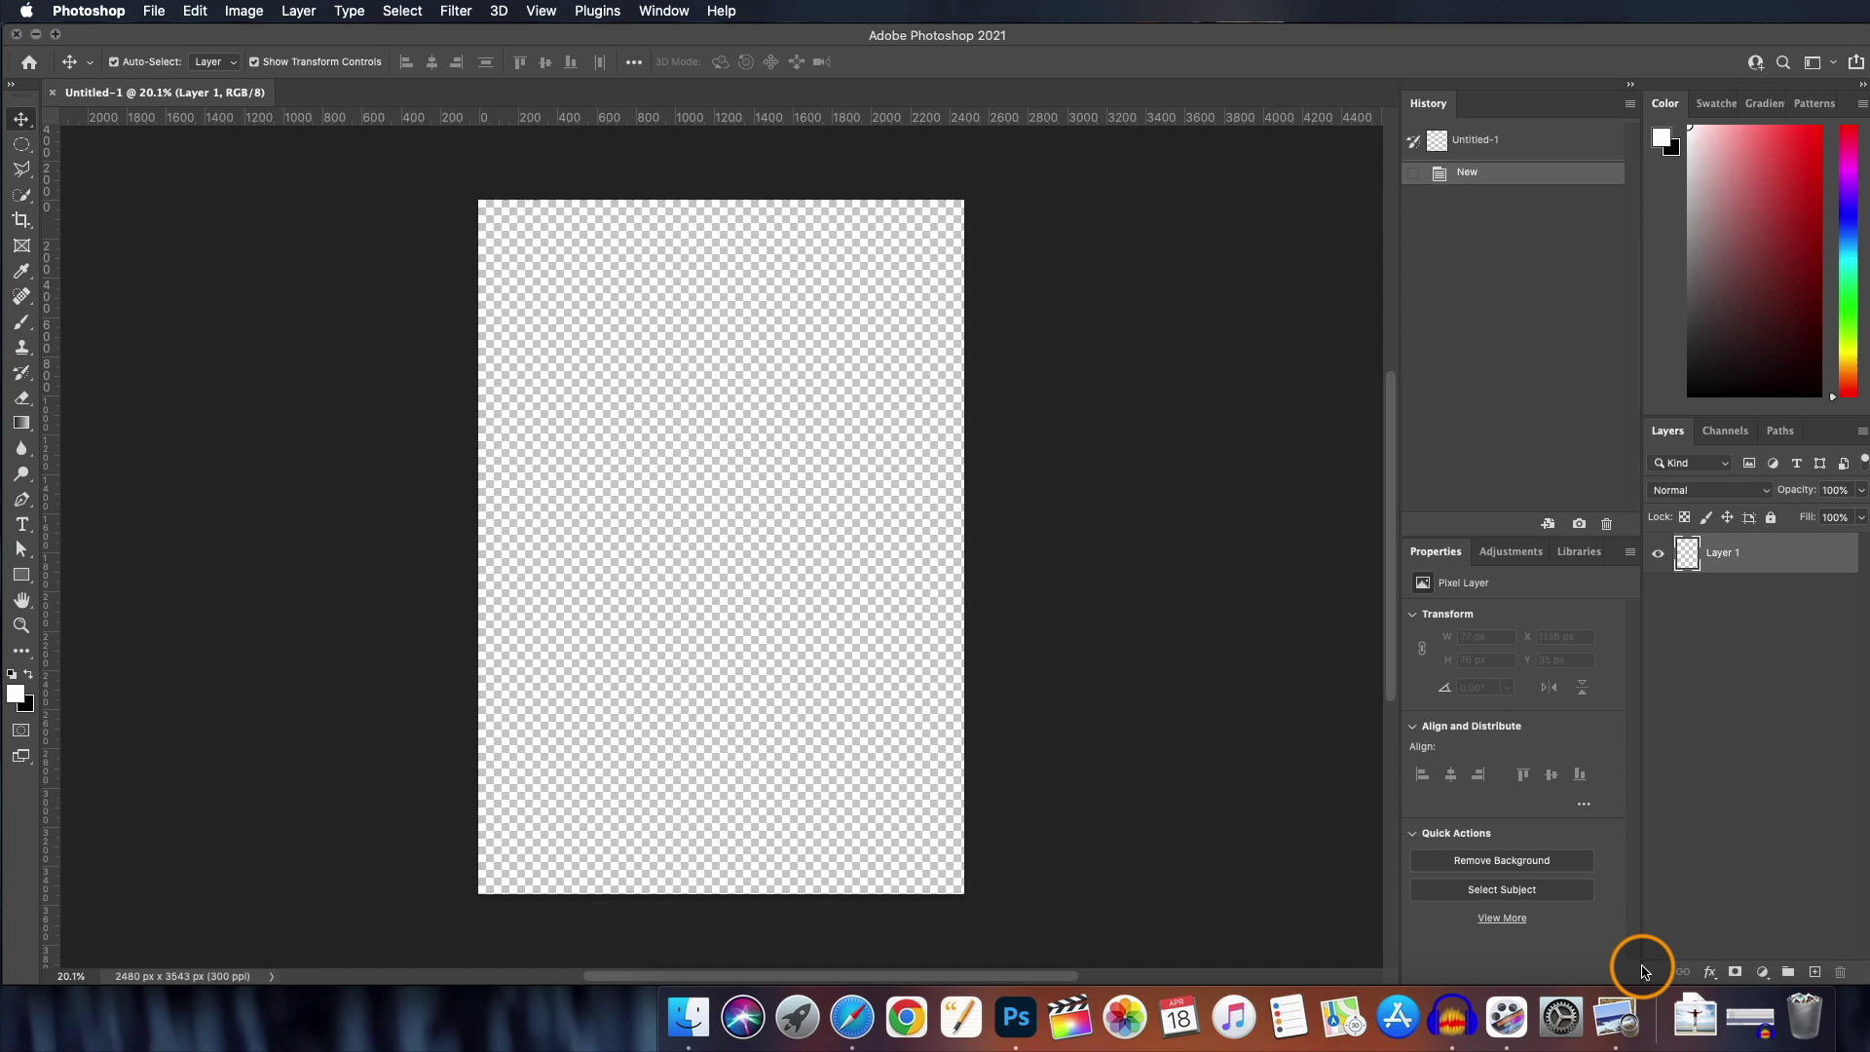
click(1694, 1012)
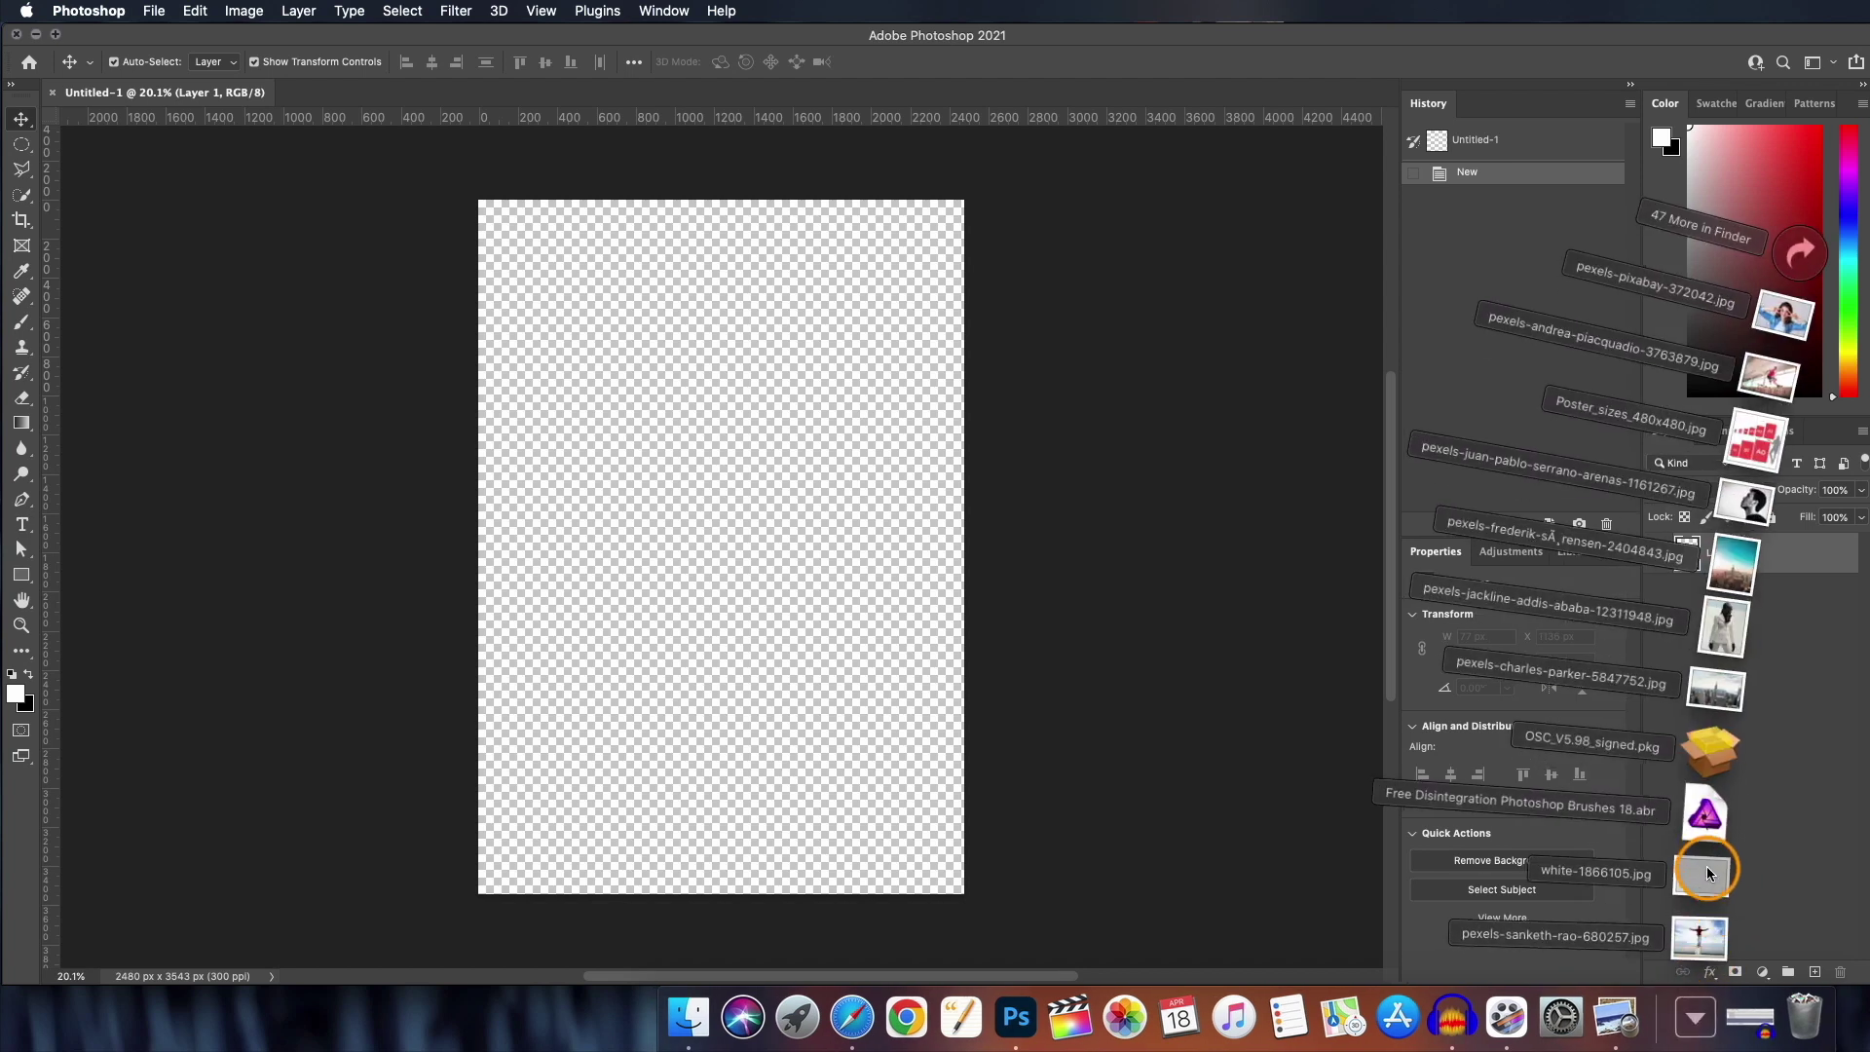
- Place white-1866105.jpg, rotated -90° and scaled to fill the whole A4 canvas
drag(1704, 873, 708, 507)
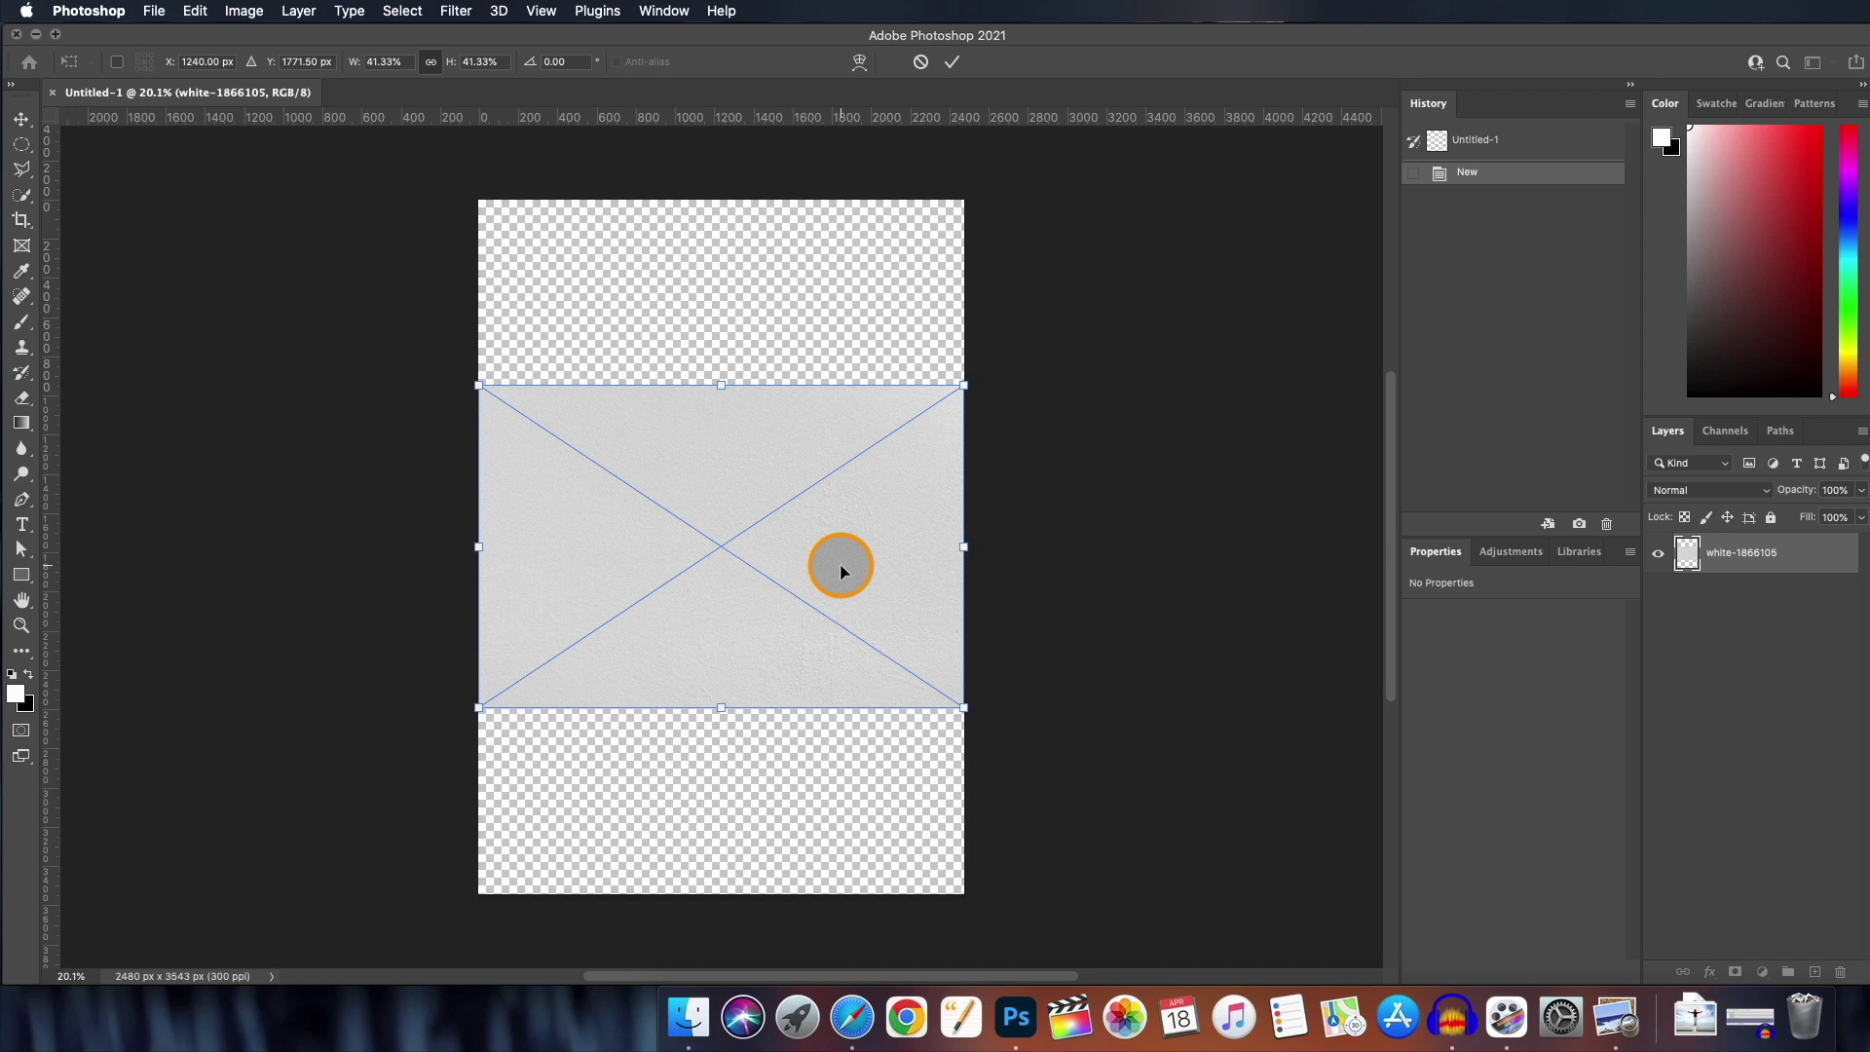
scroll(841, 571, up, 3)
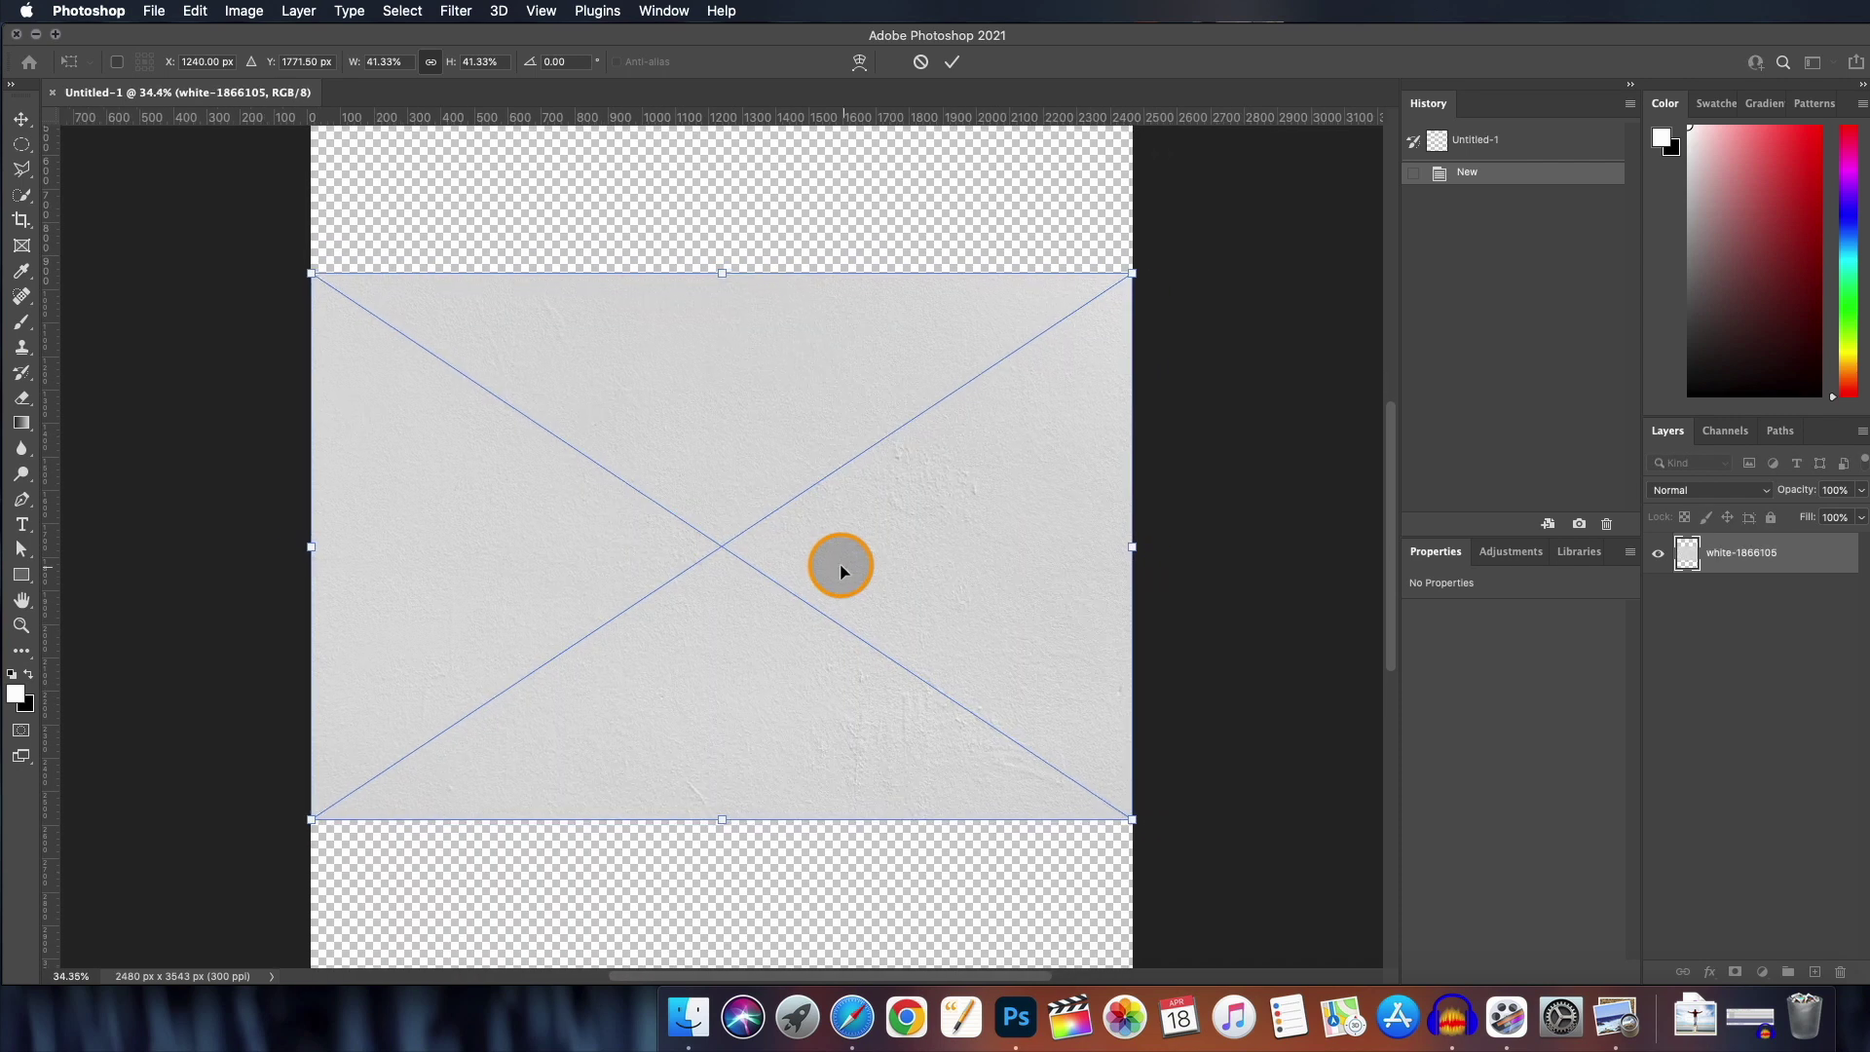
scroll(841, 571, down, 2)
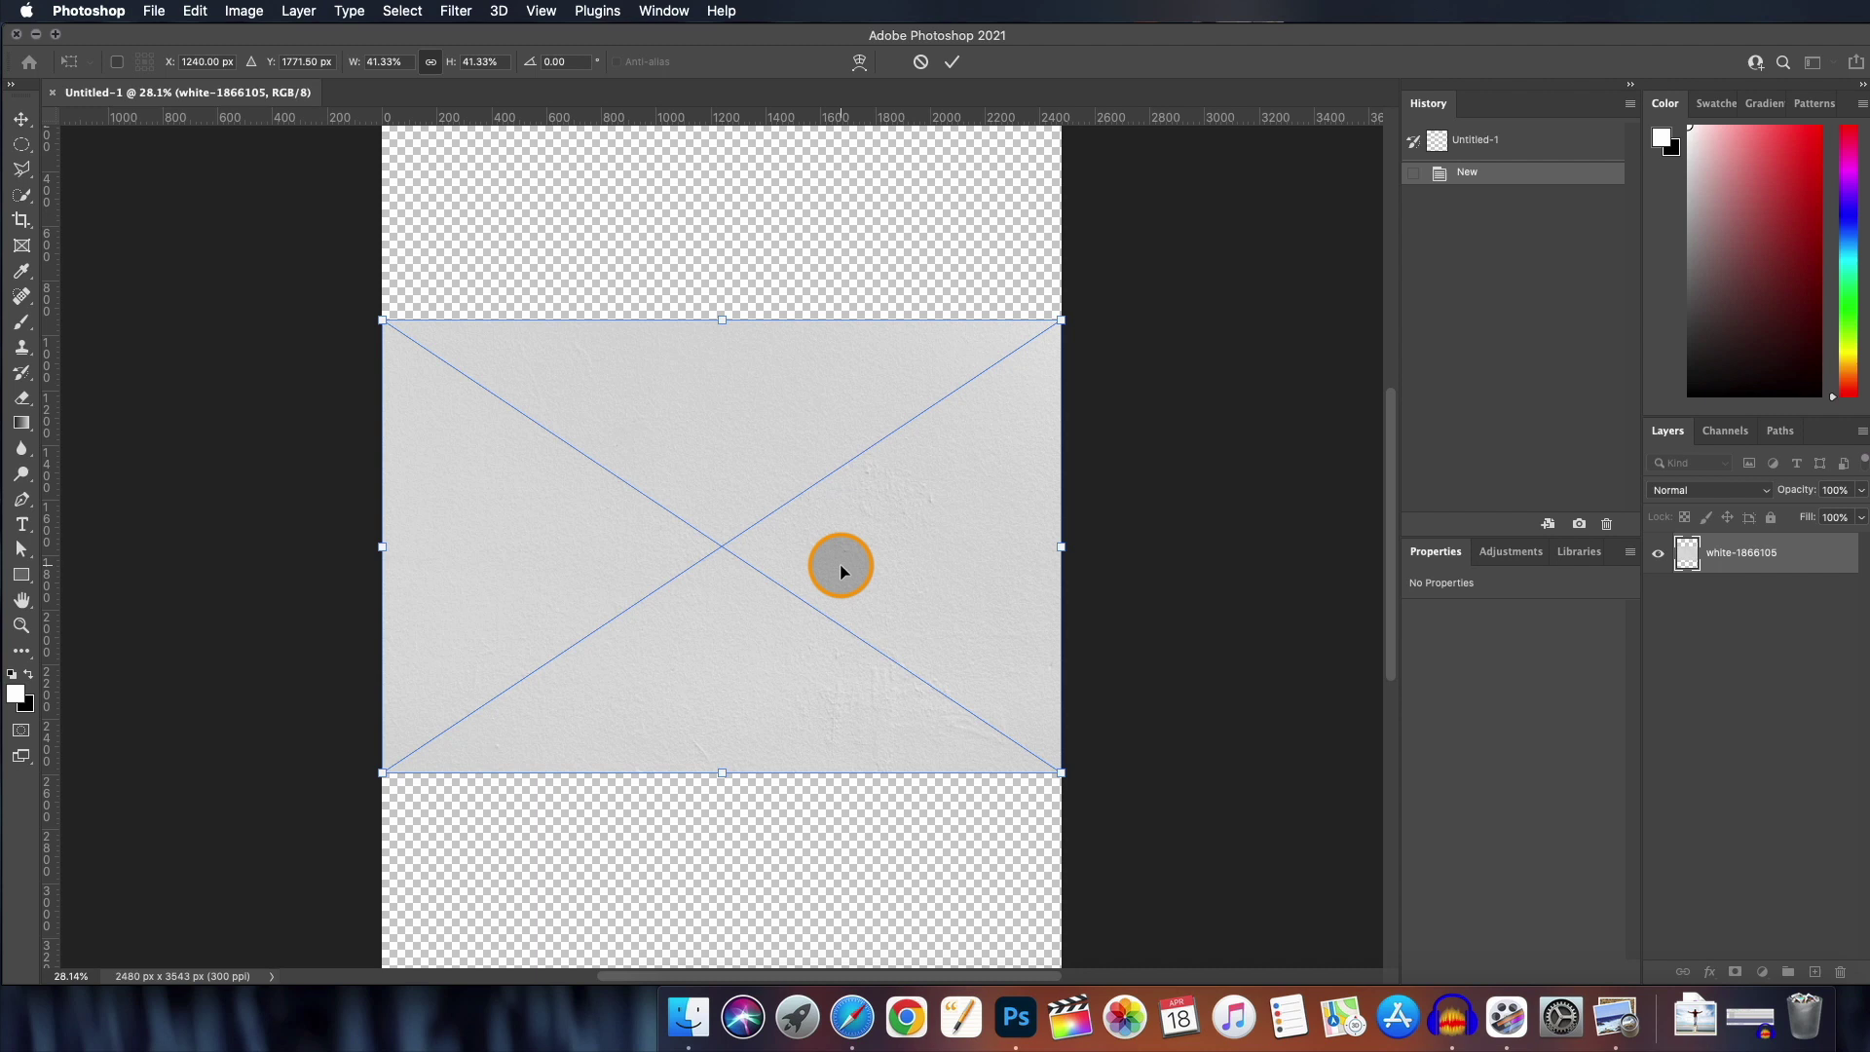
scroll(841, 570, down, 2)
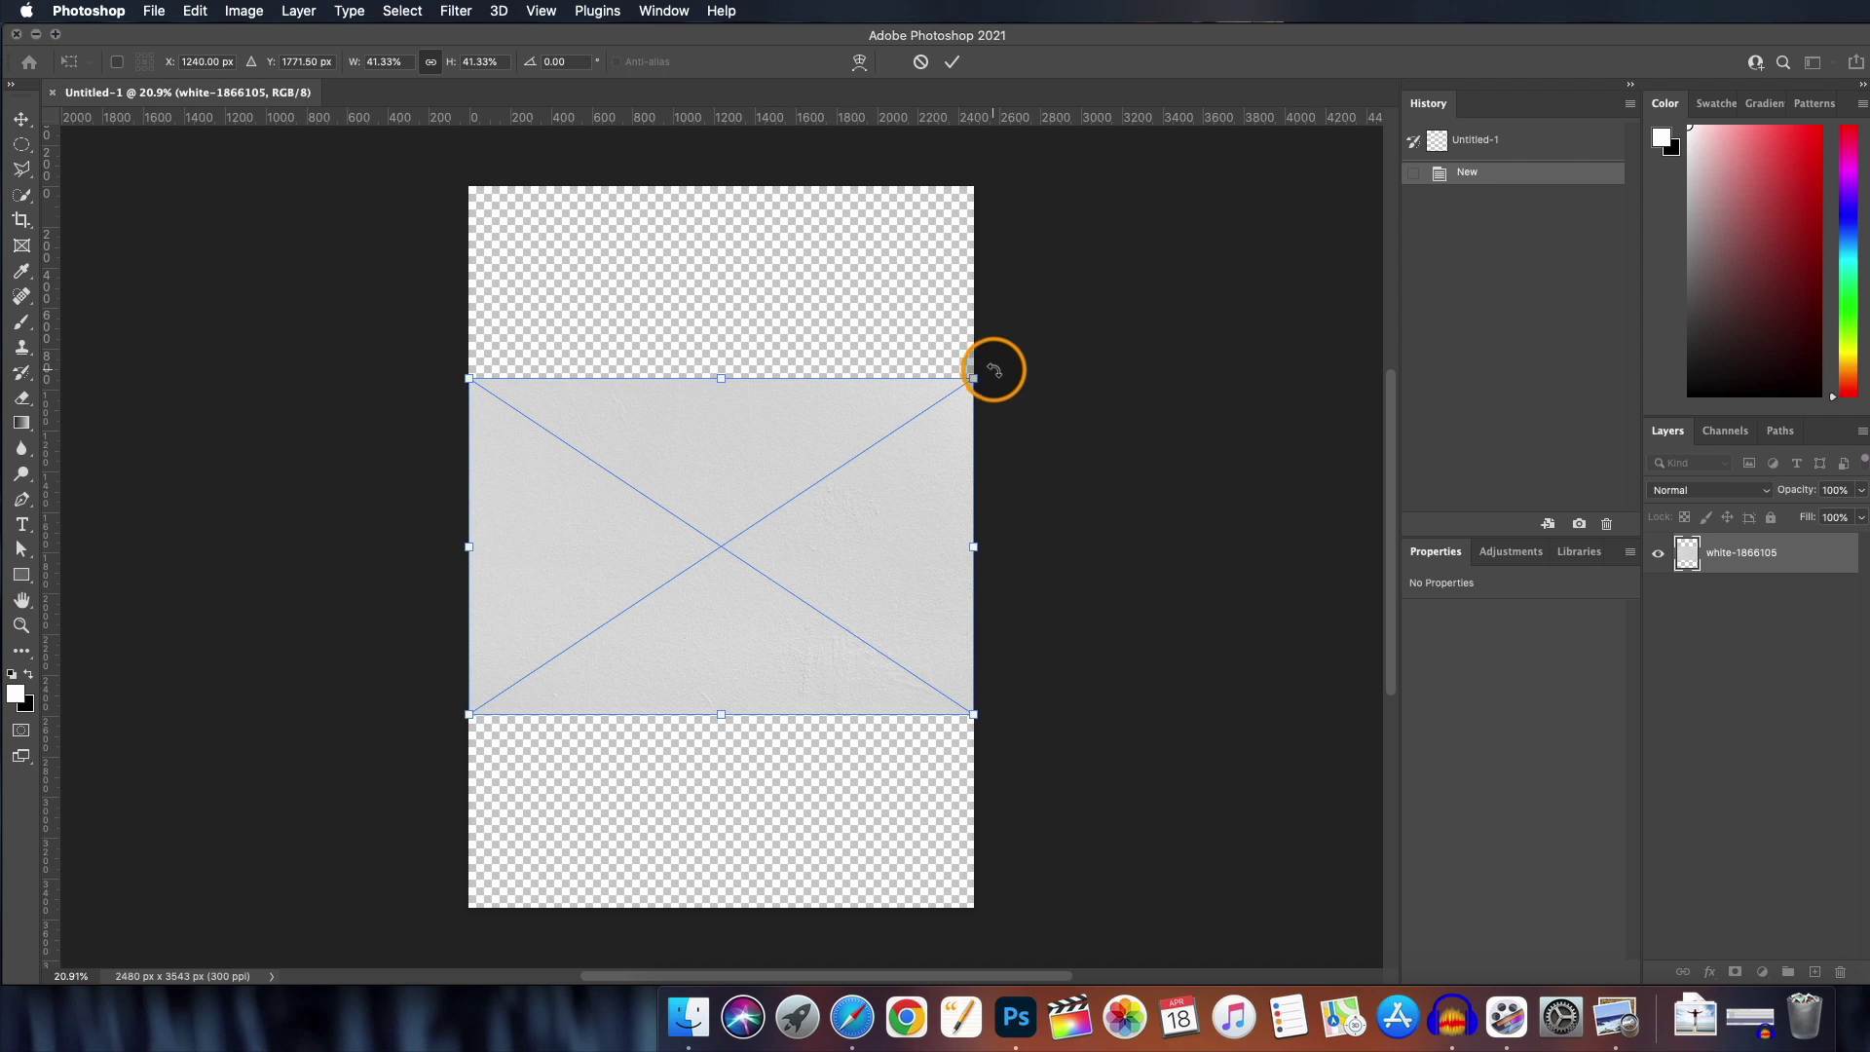
drag(993, 370, 526, 240)
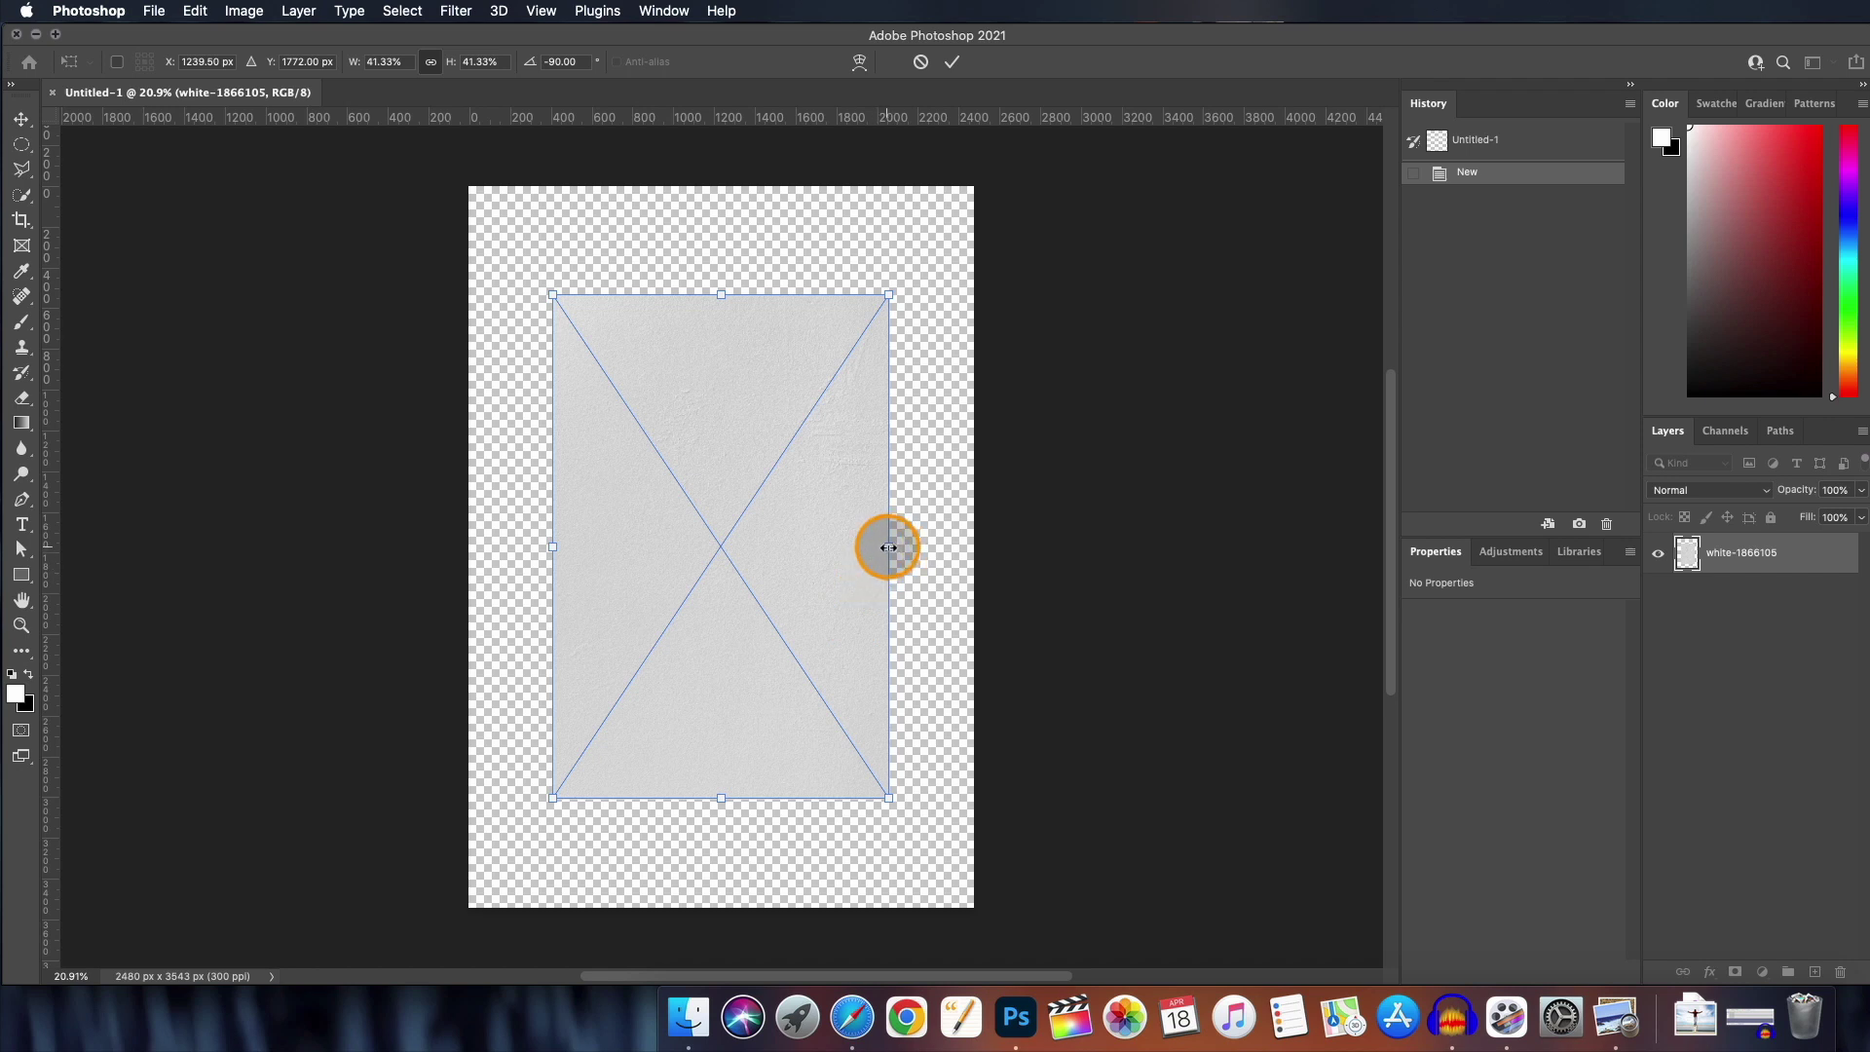
drag(888, 546, 972, 547)
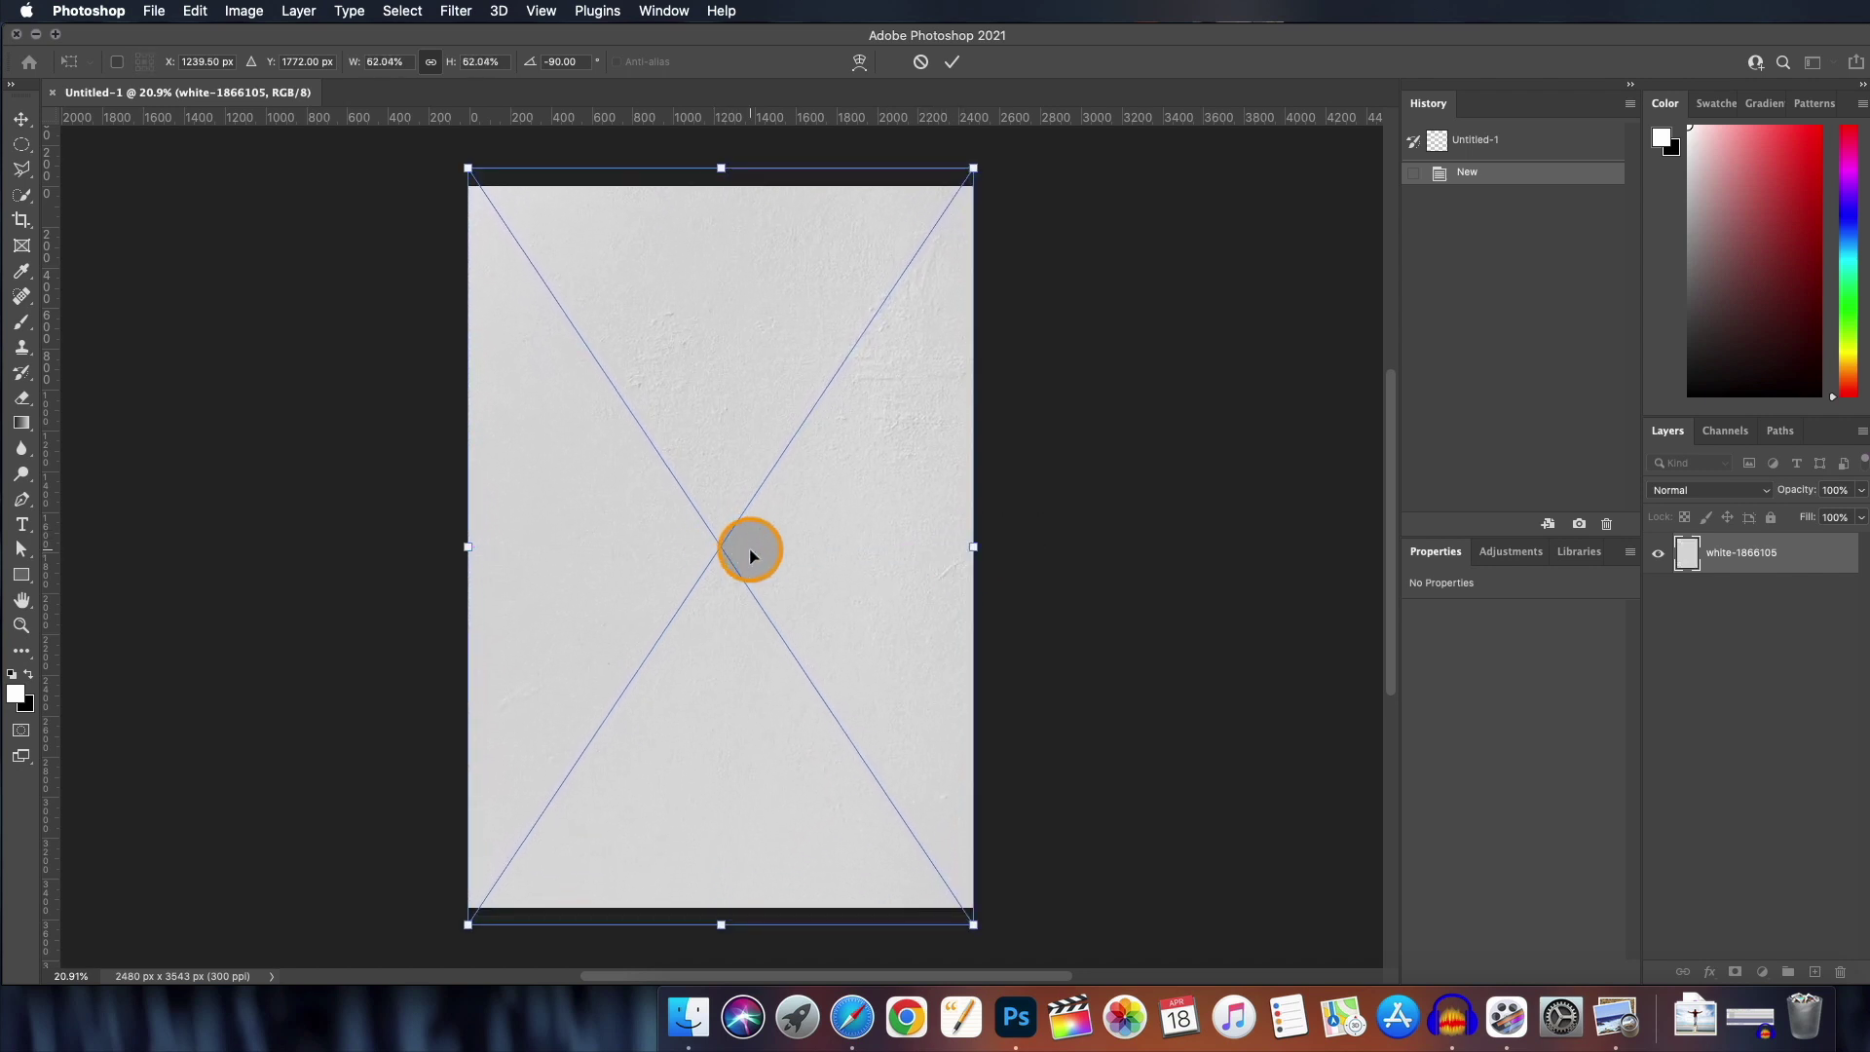
scroll(672, 409, down, 3)
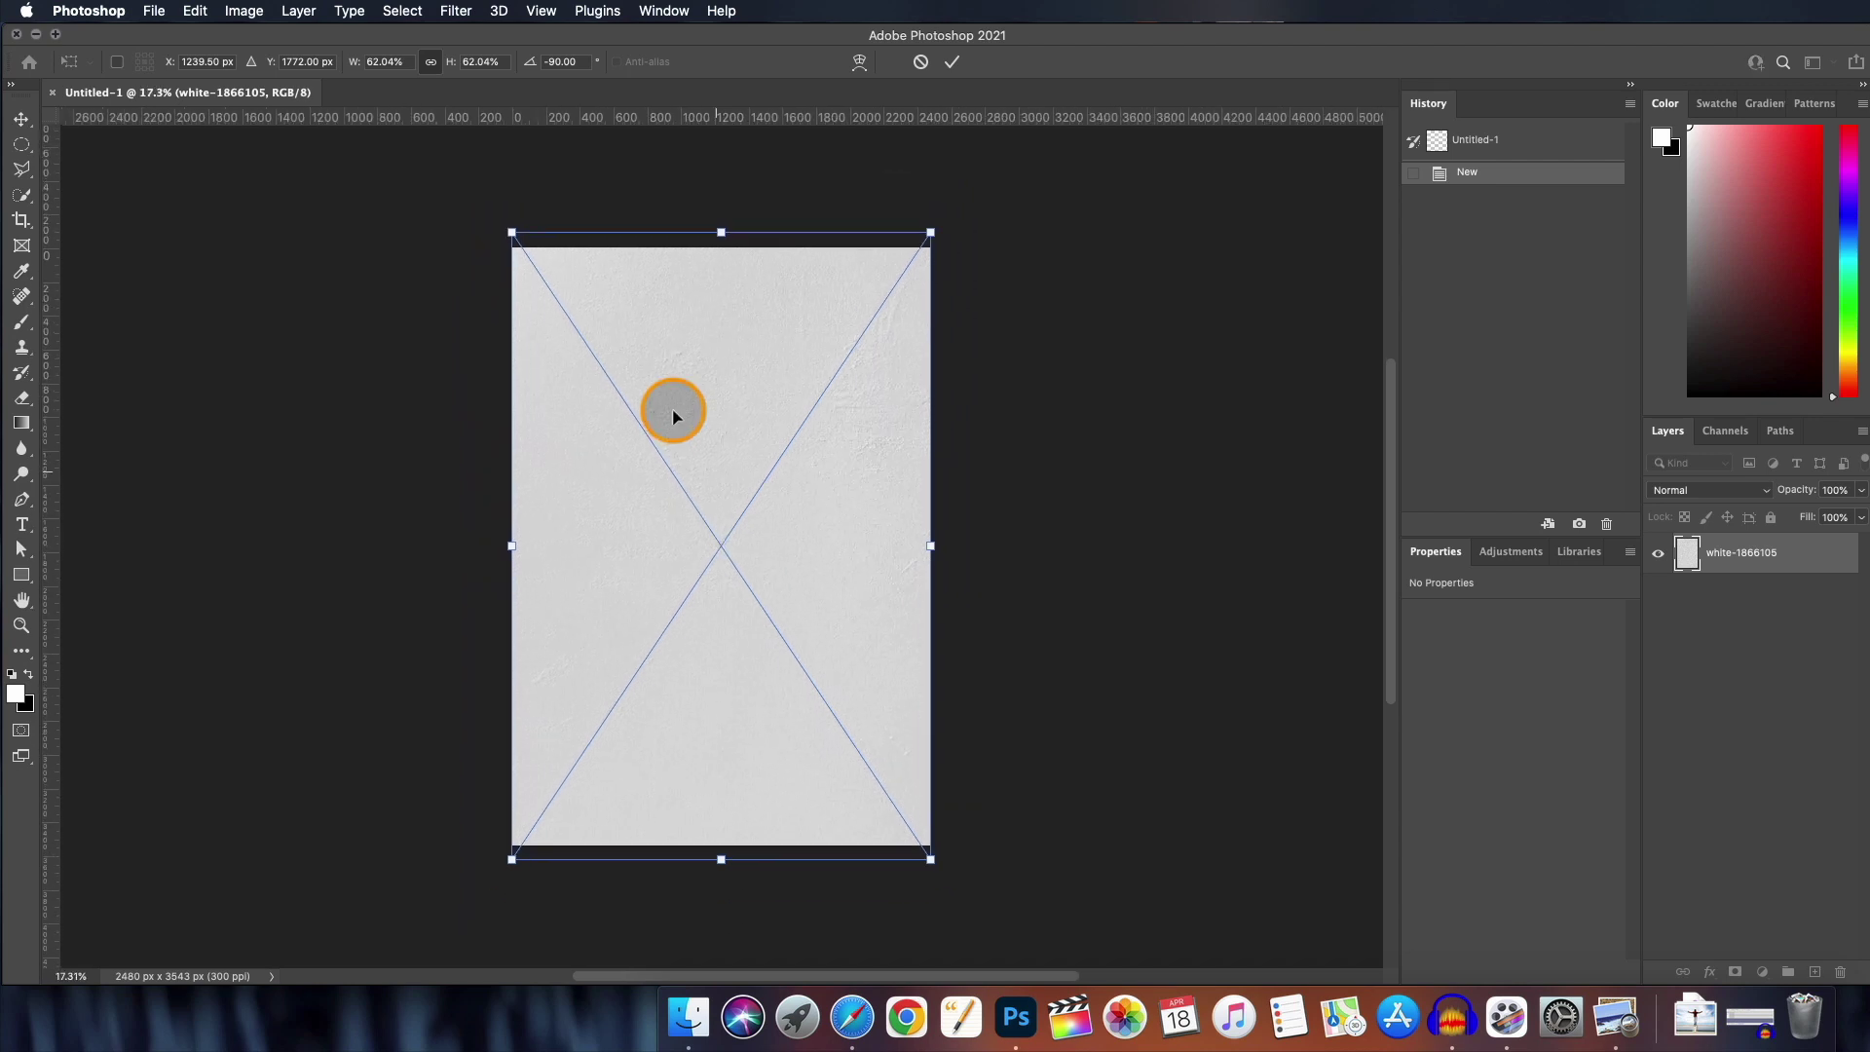
scroll(672, 409, up, 1)
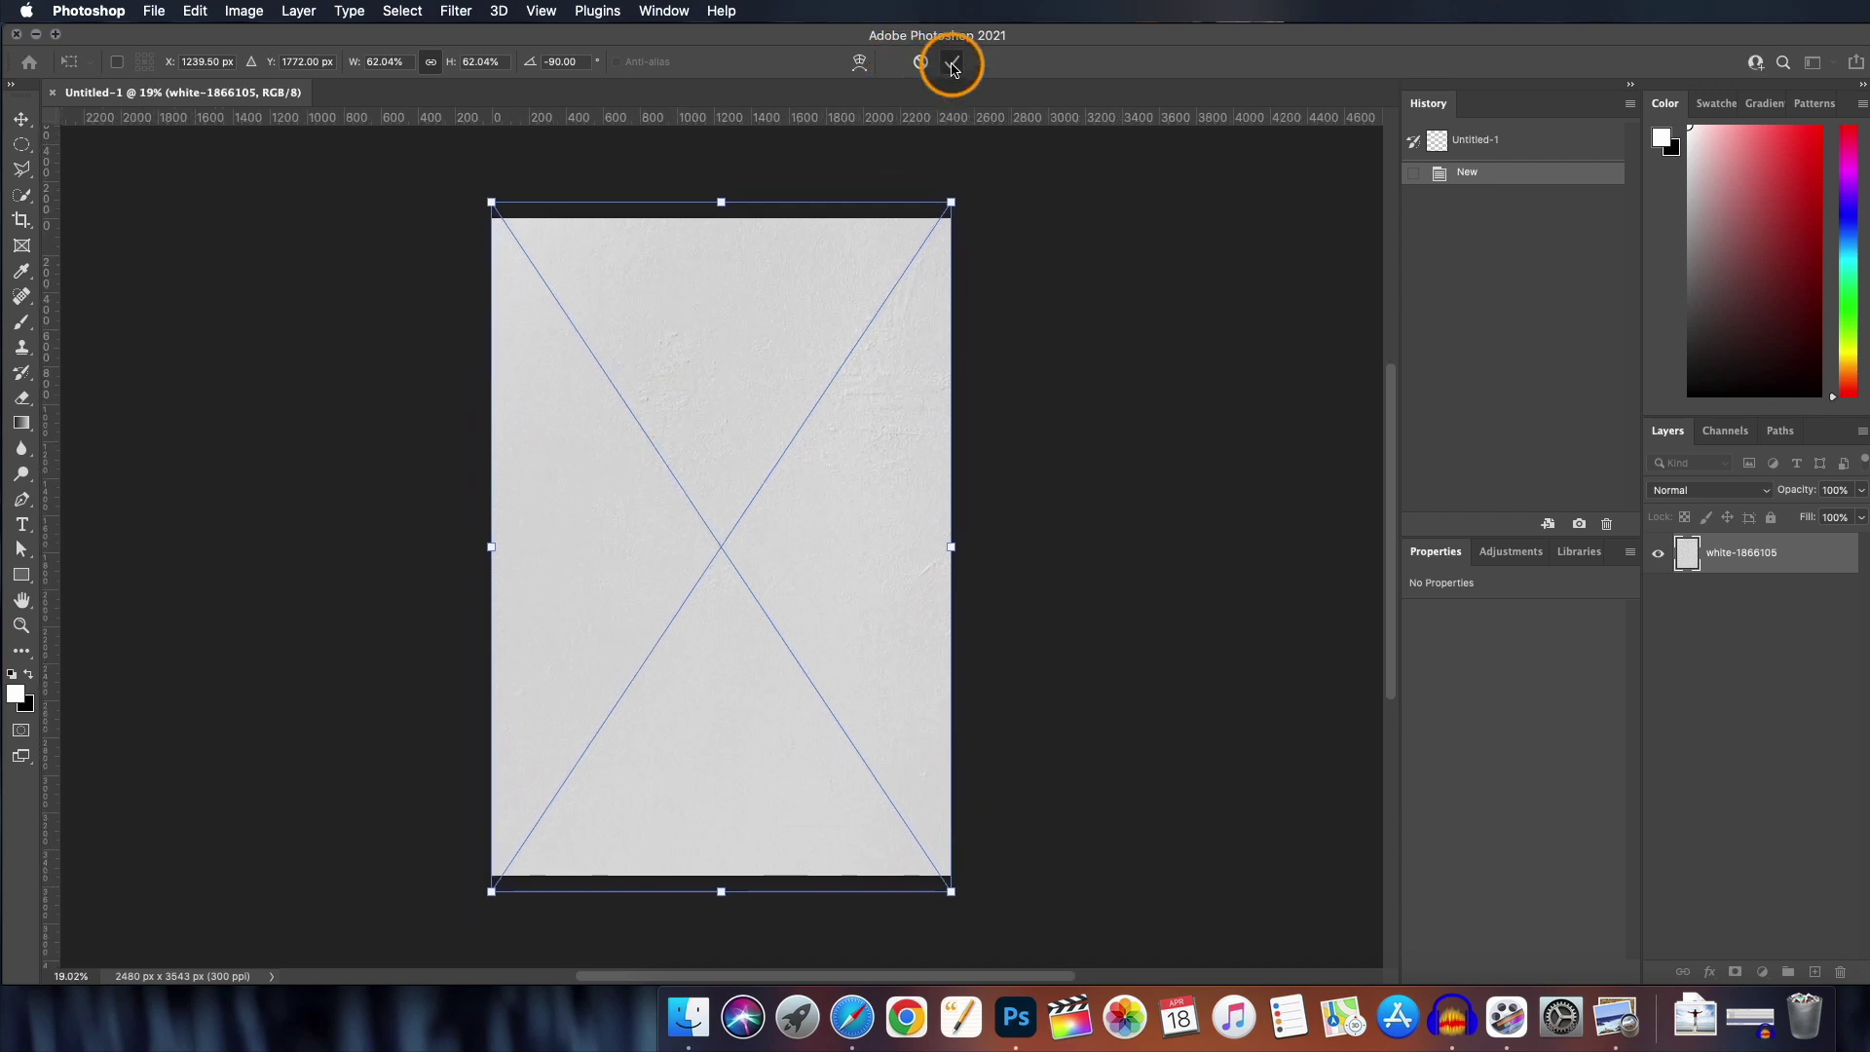
click(951, 65)
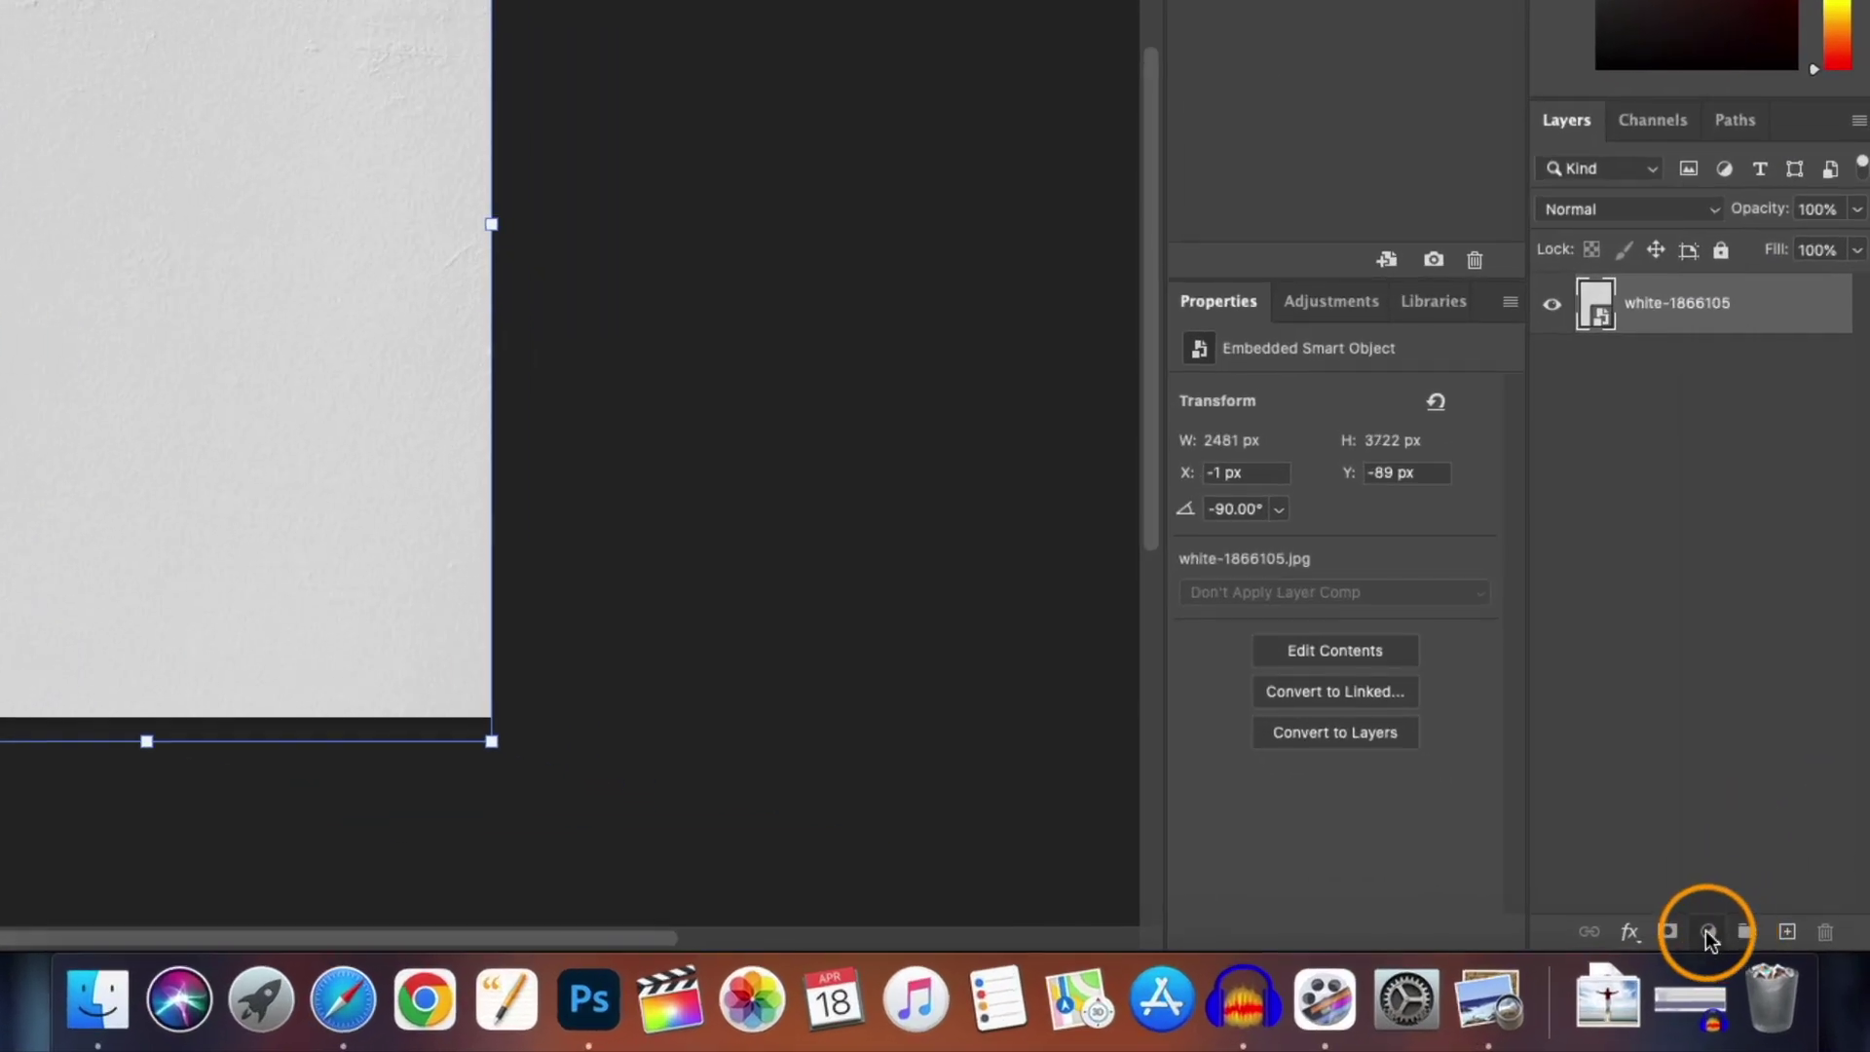
- Add a Levels adjustment with input levels 112 and 232, clipped to the wall texture
click(1761, 971)
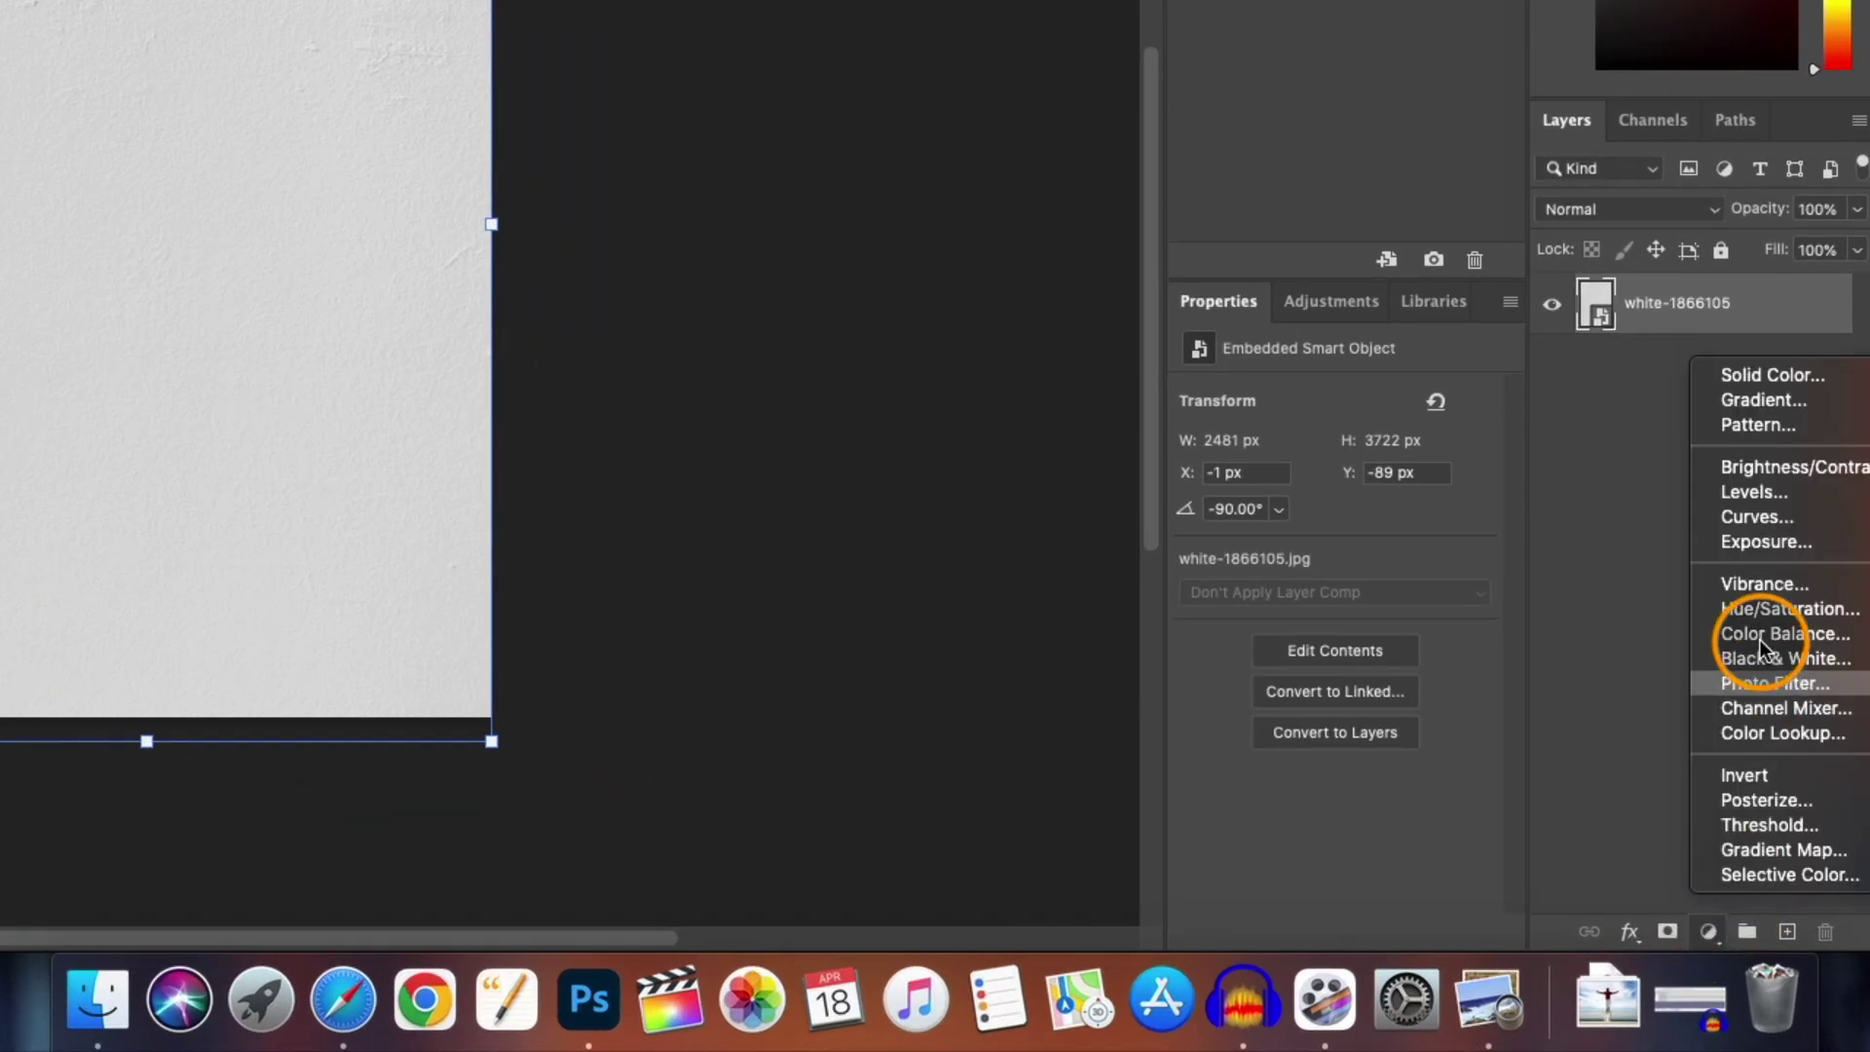
click(1753, 491)
drag(1226, 610, 1340, 615)
drag(1483, 613, 1459, 613)
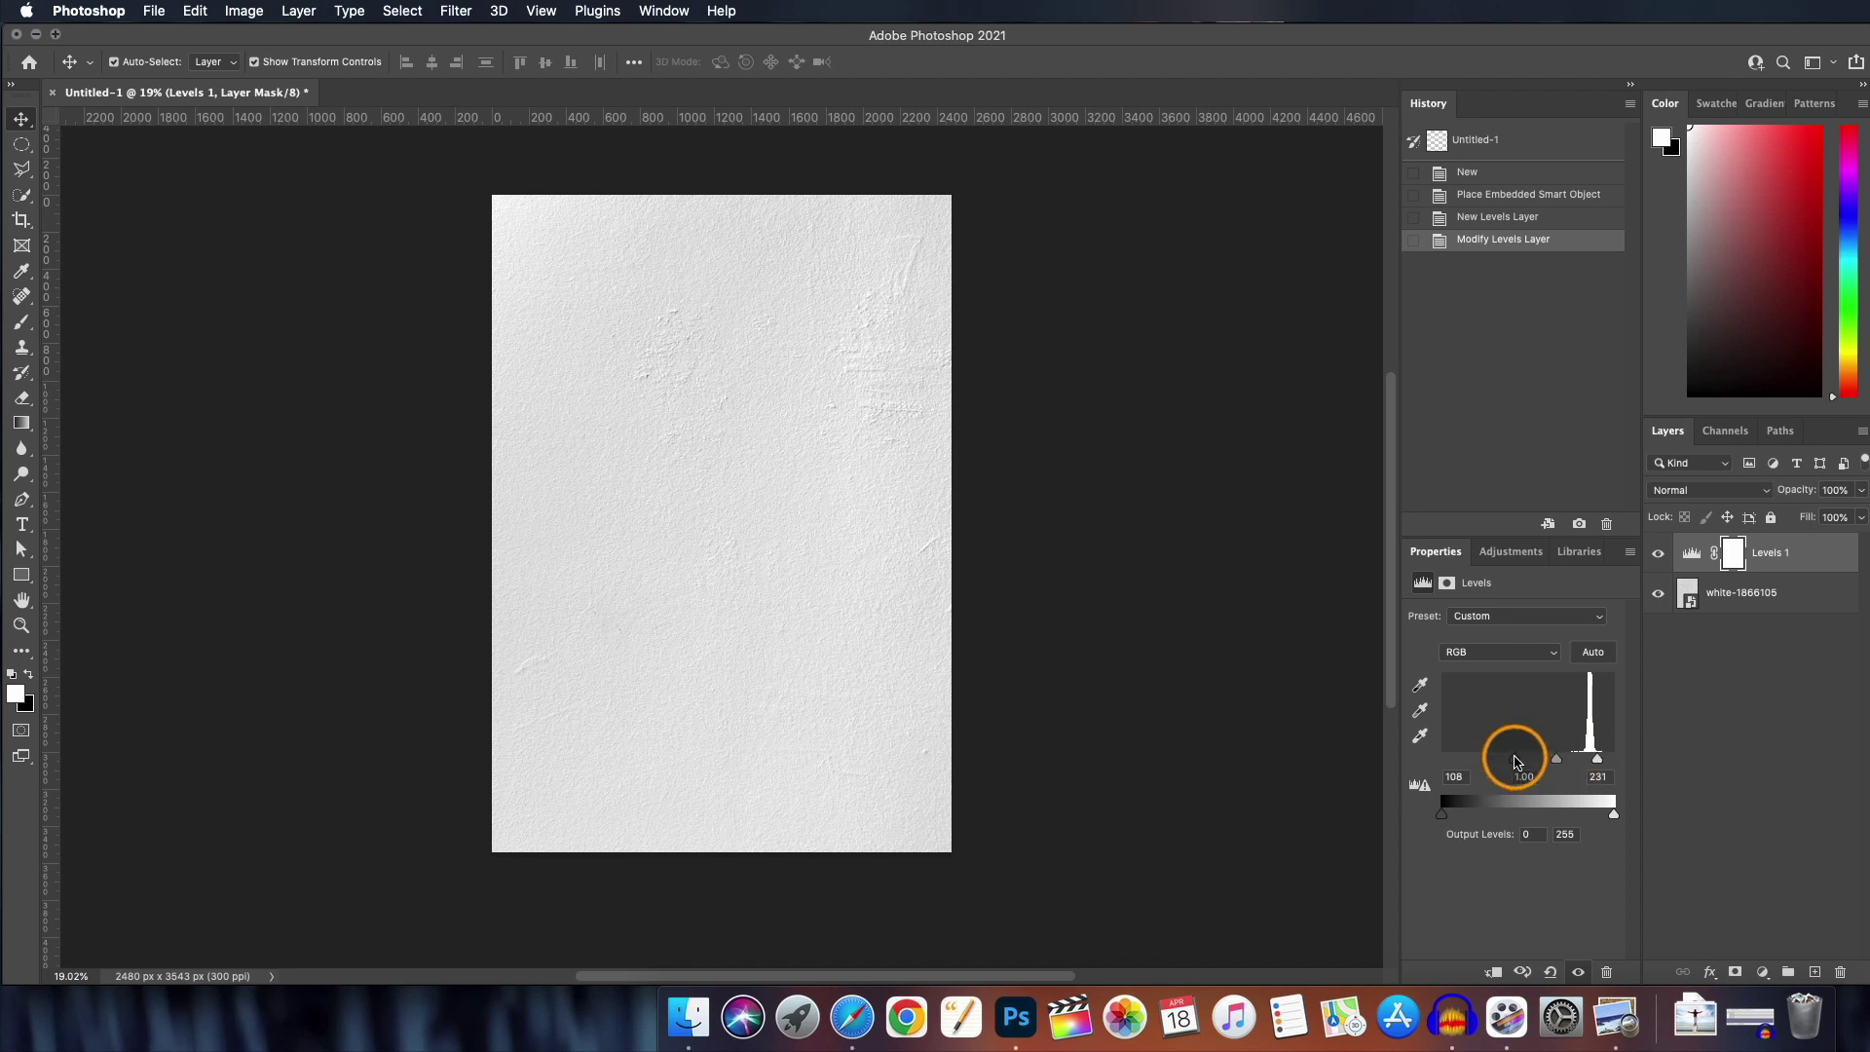
drag(1596, 766, 1605, 764)
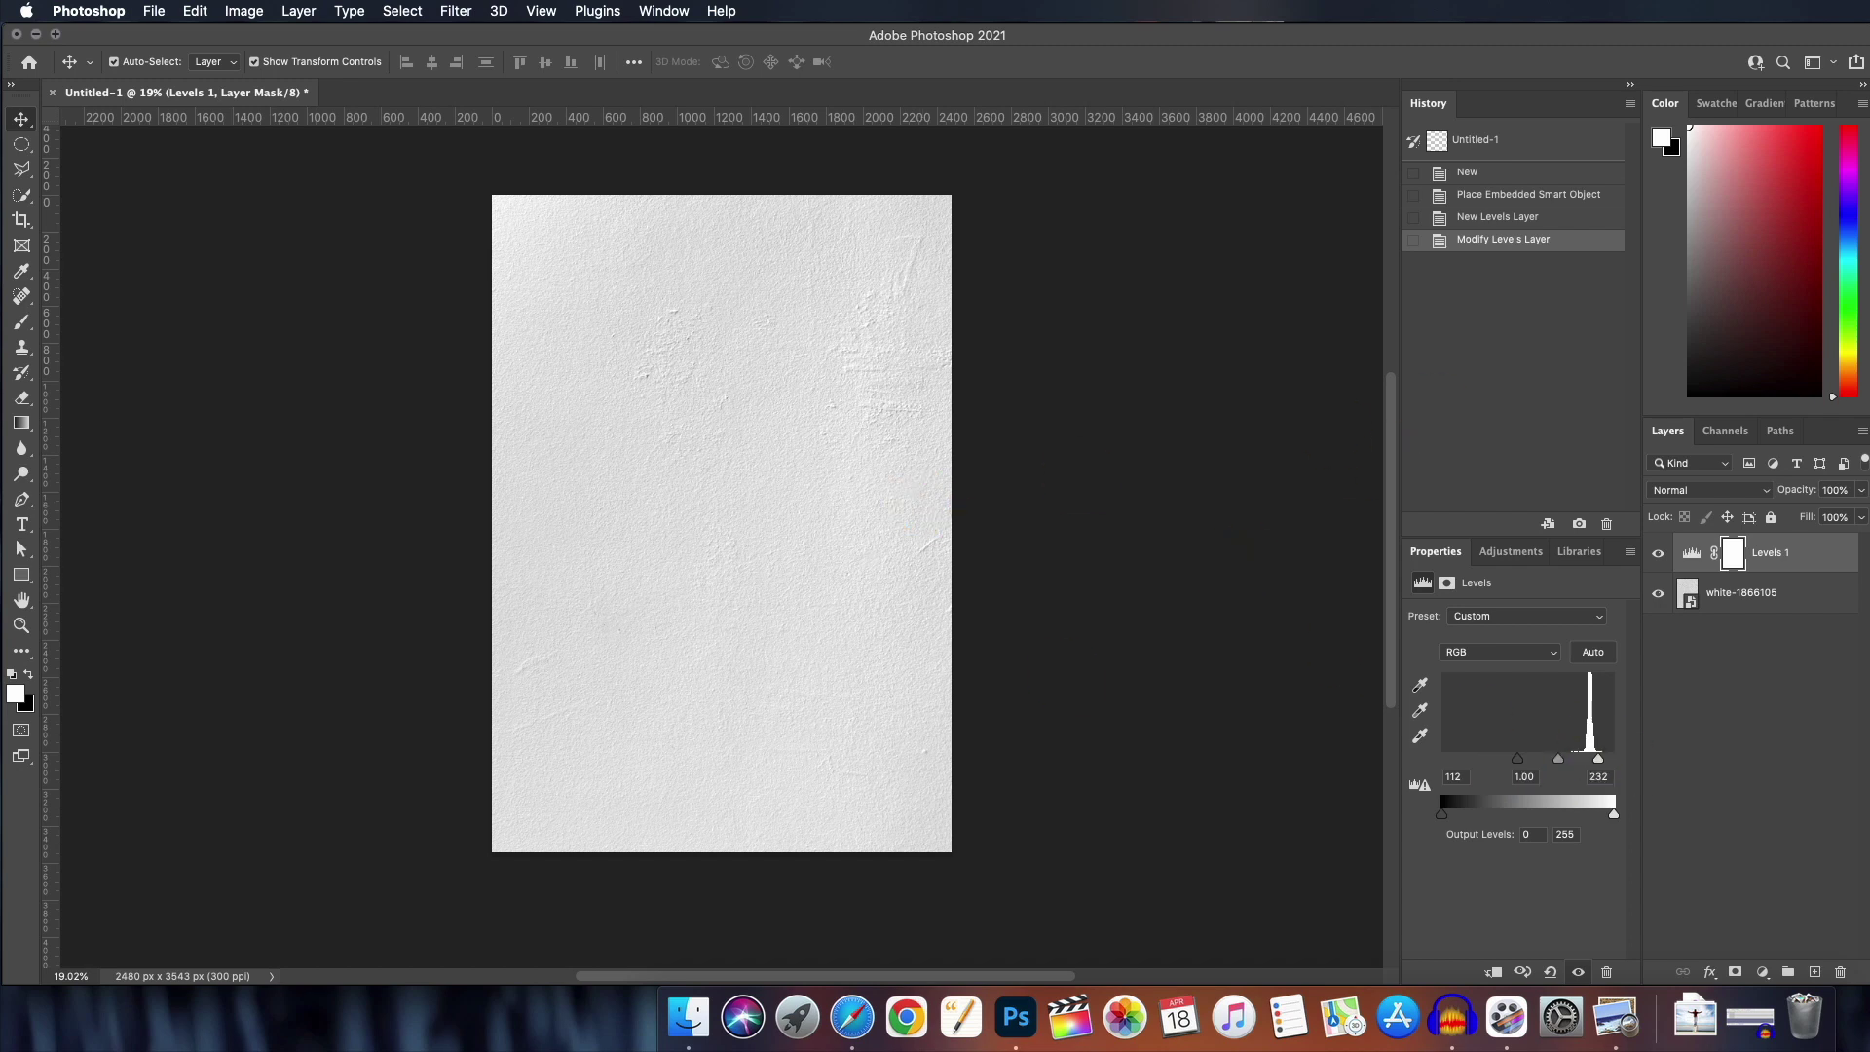
click(1049, 544)
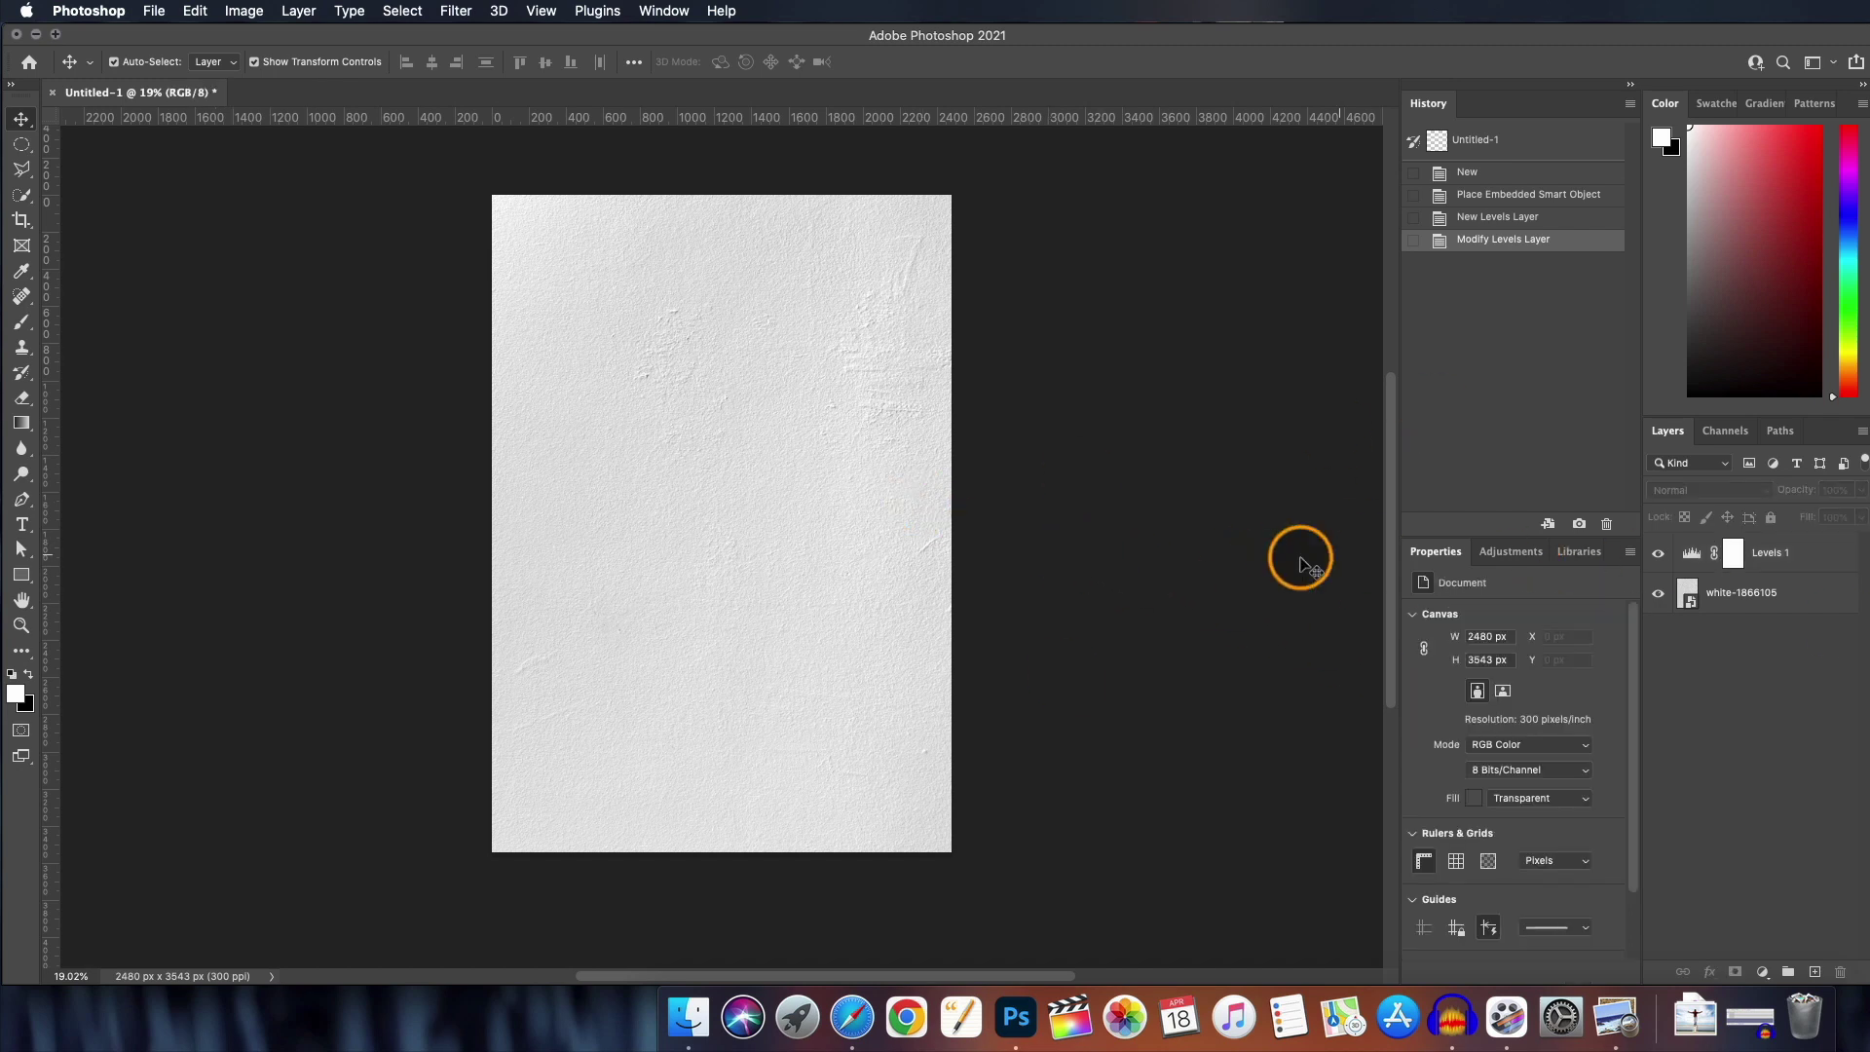
click(1796, 553)
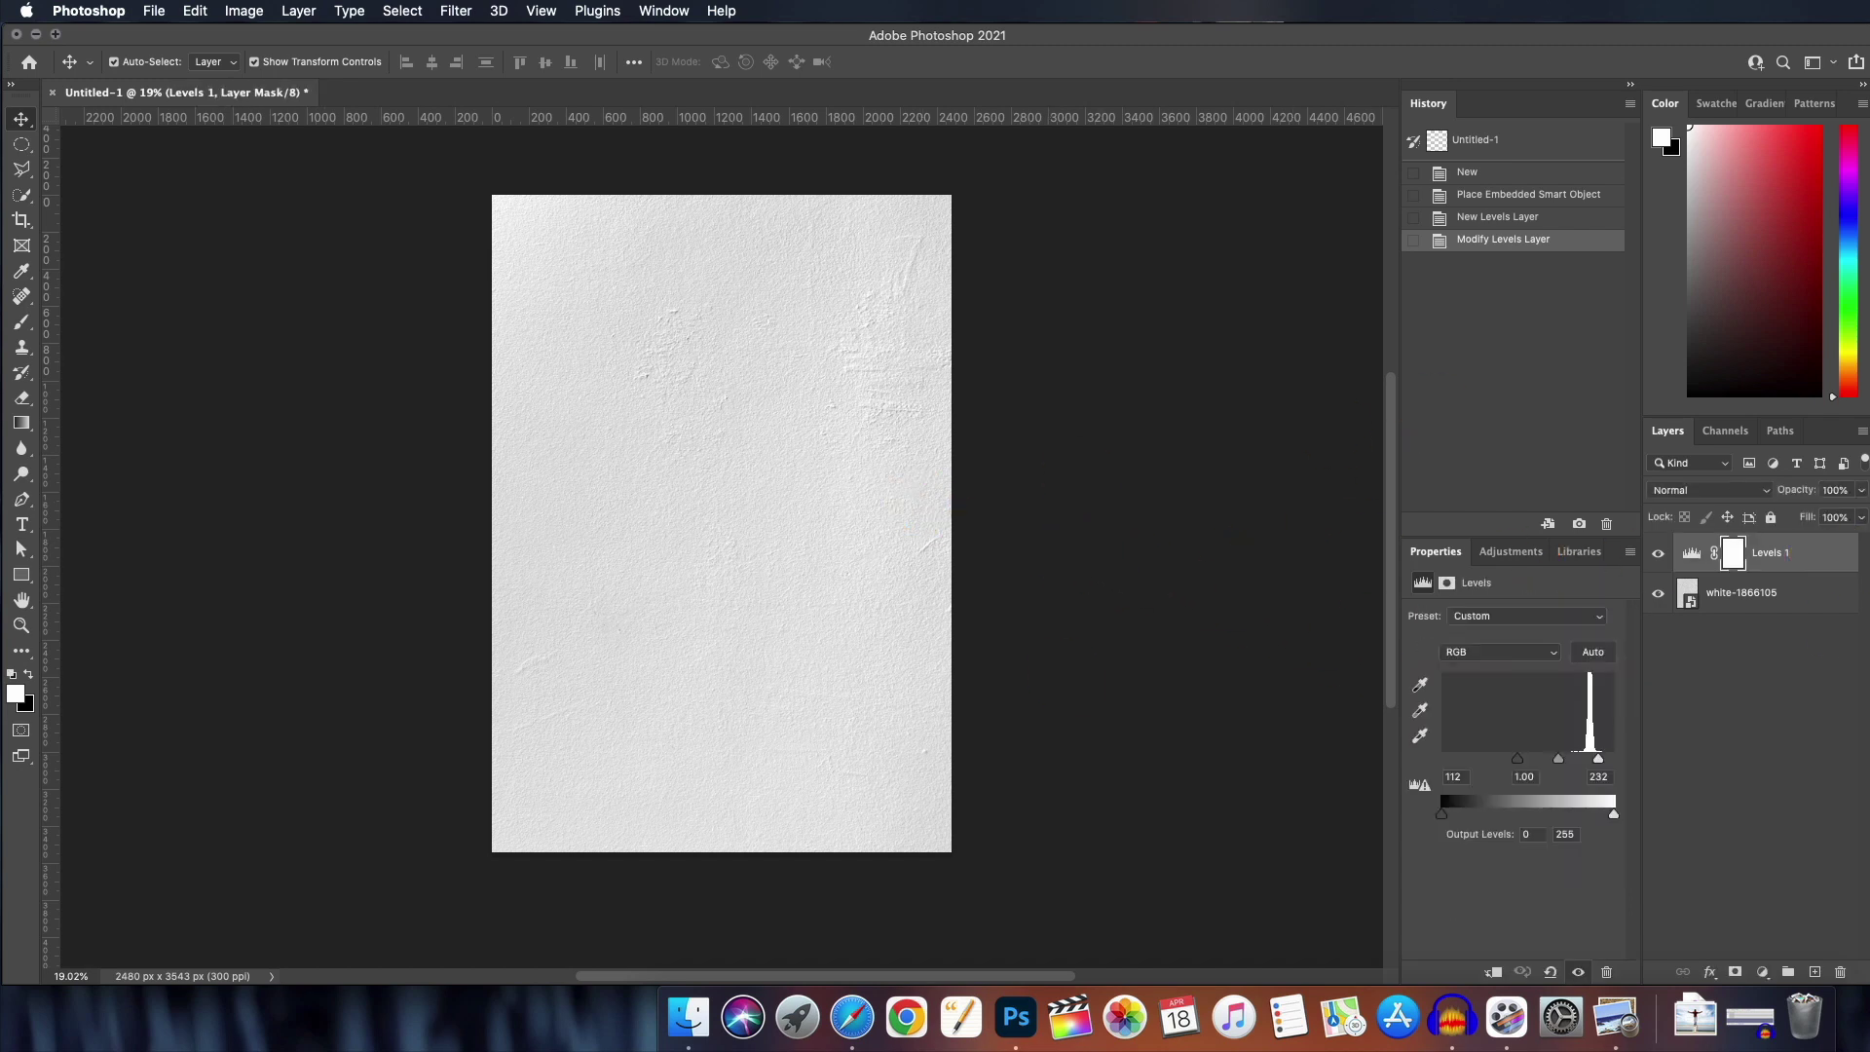
alt+click(1689, 573)
- Rename the texture layer to Background and lock it
double_click(1758, 591)
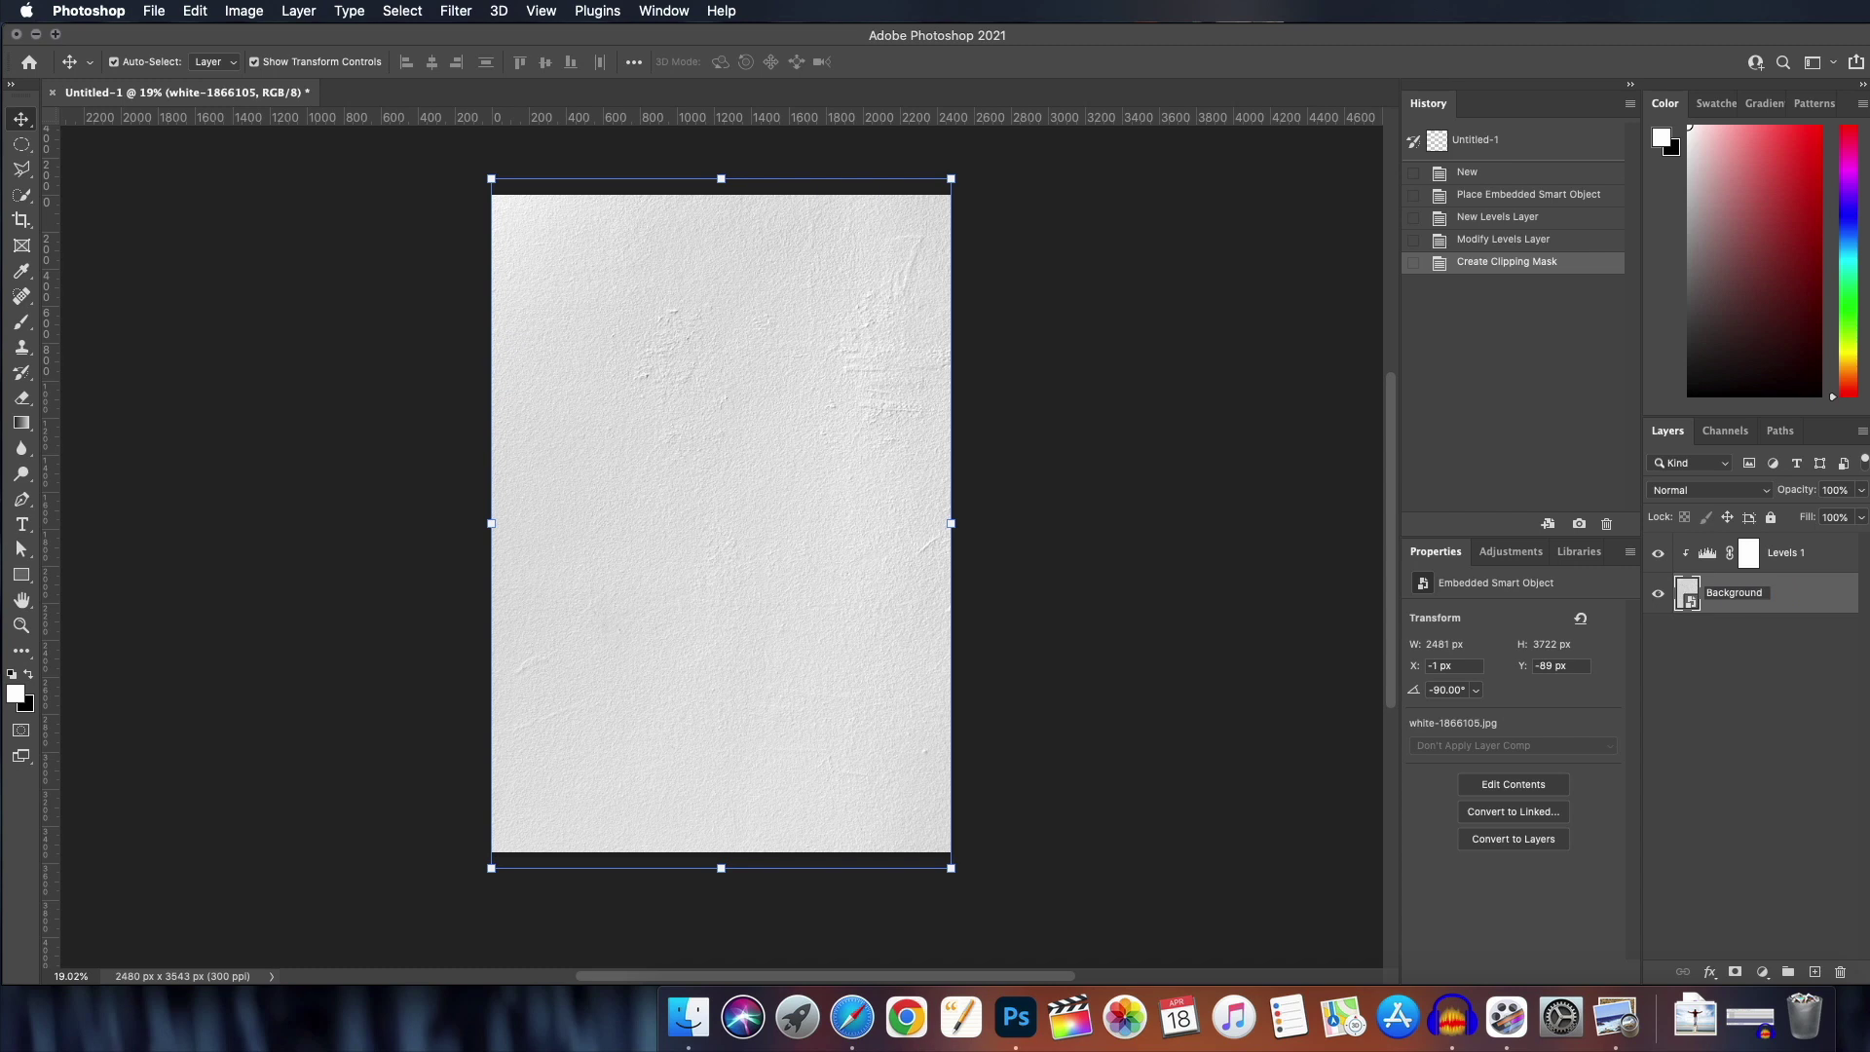
text(Background)
key(Return)
click(1770, 517)
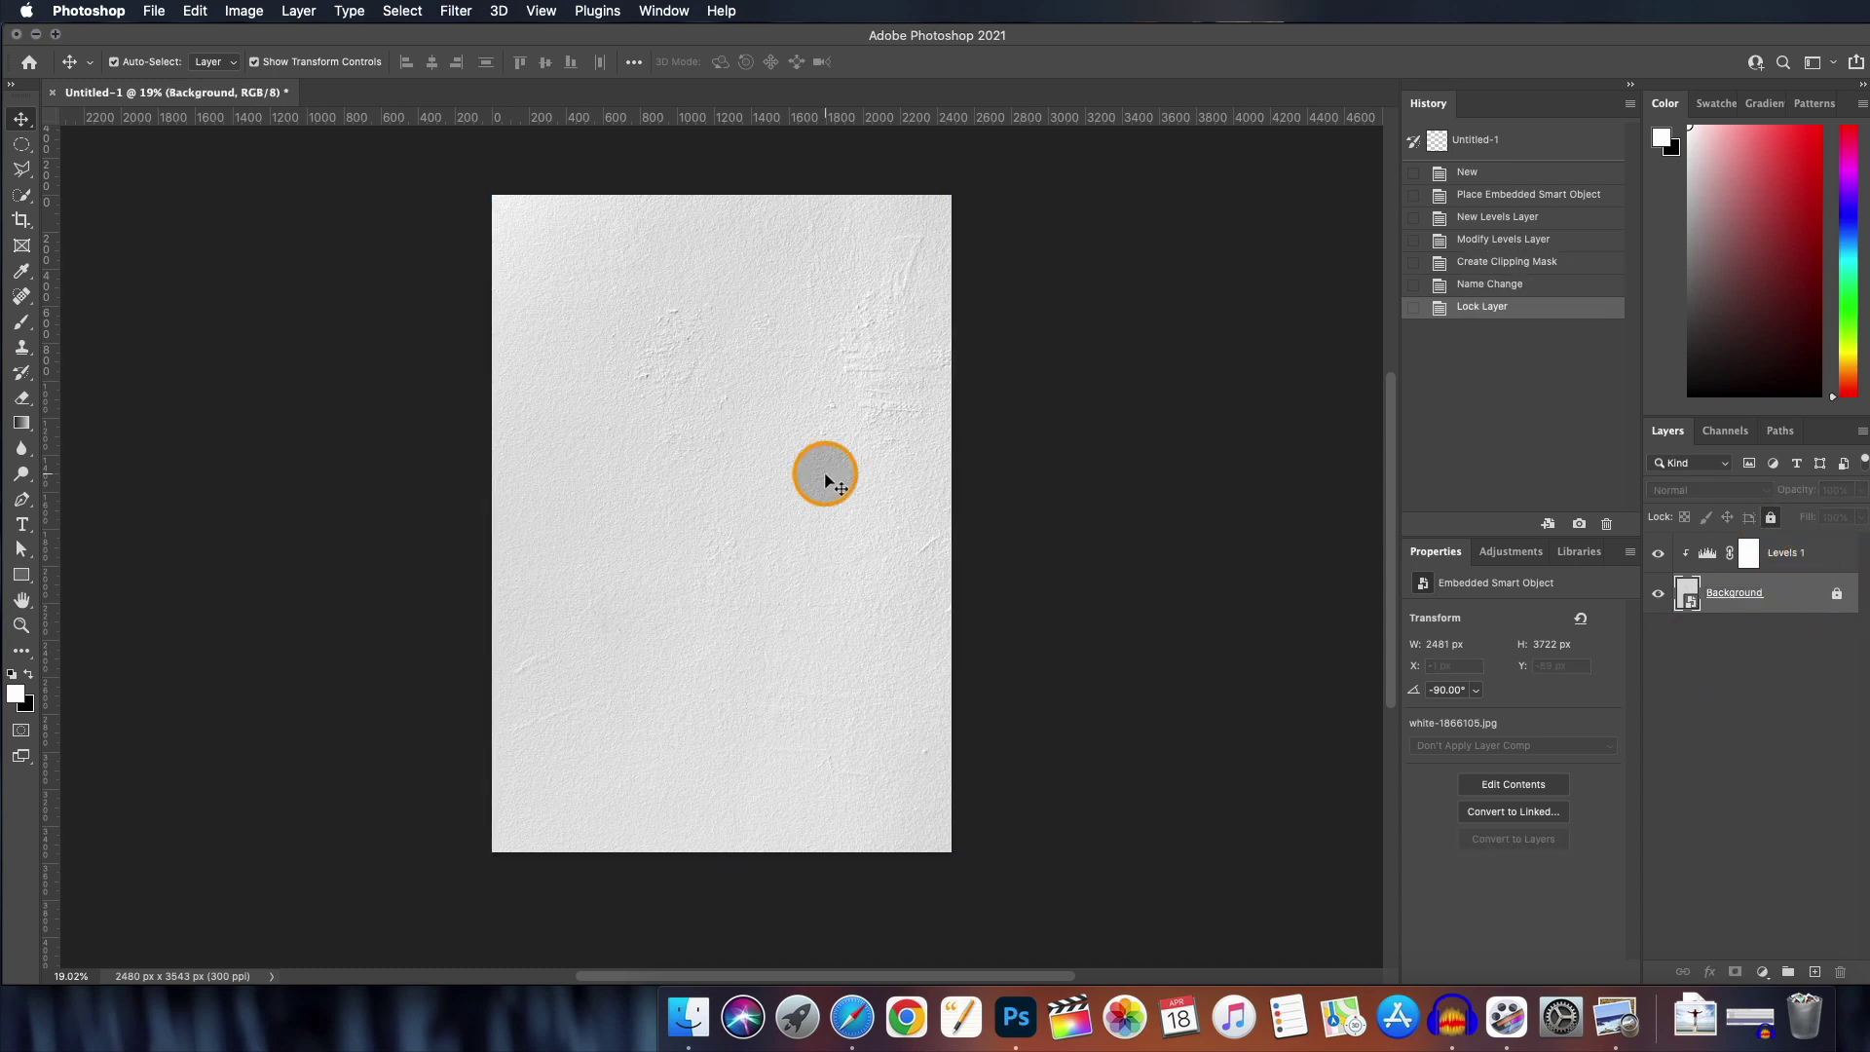
drag(751, 564, 814, 482)
scroll(779, 452, down, 1)
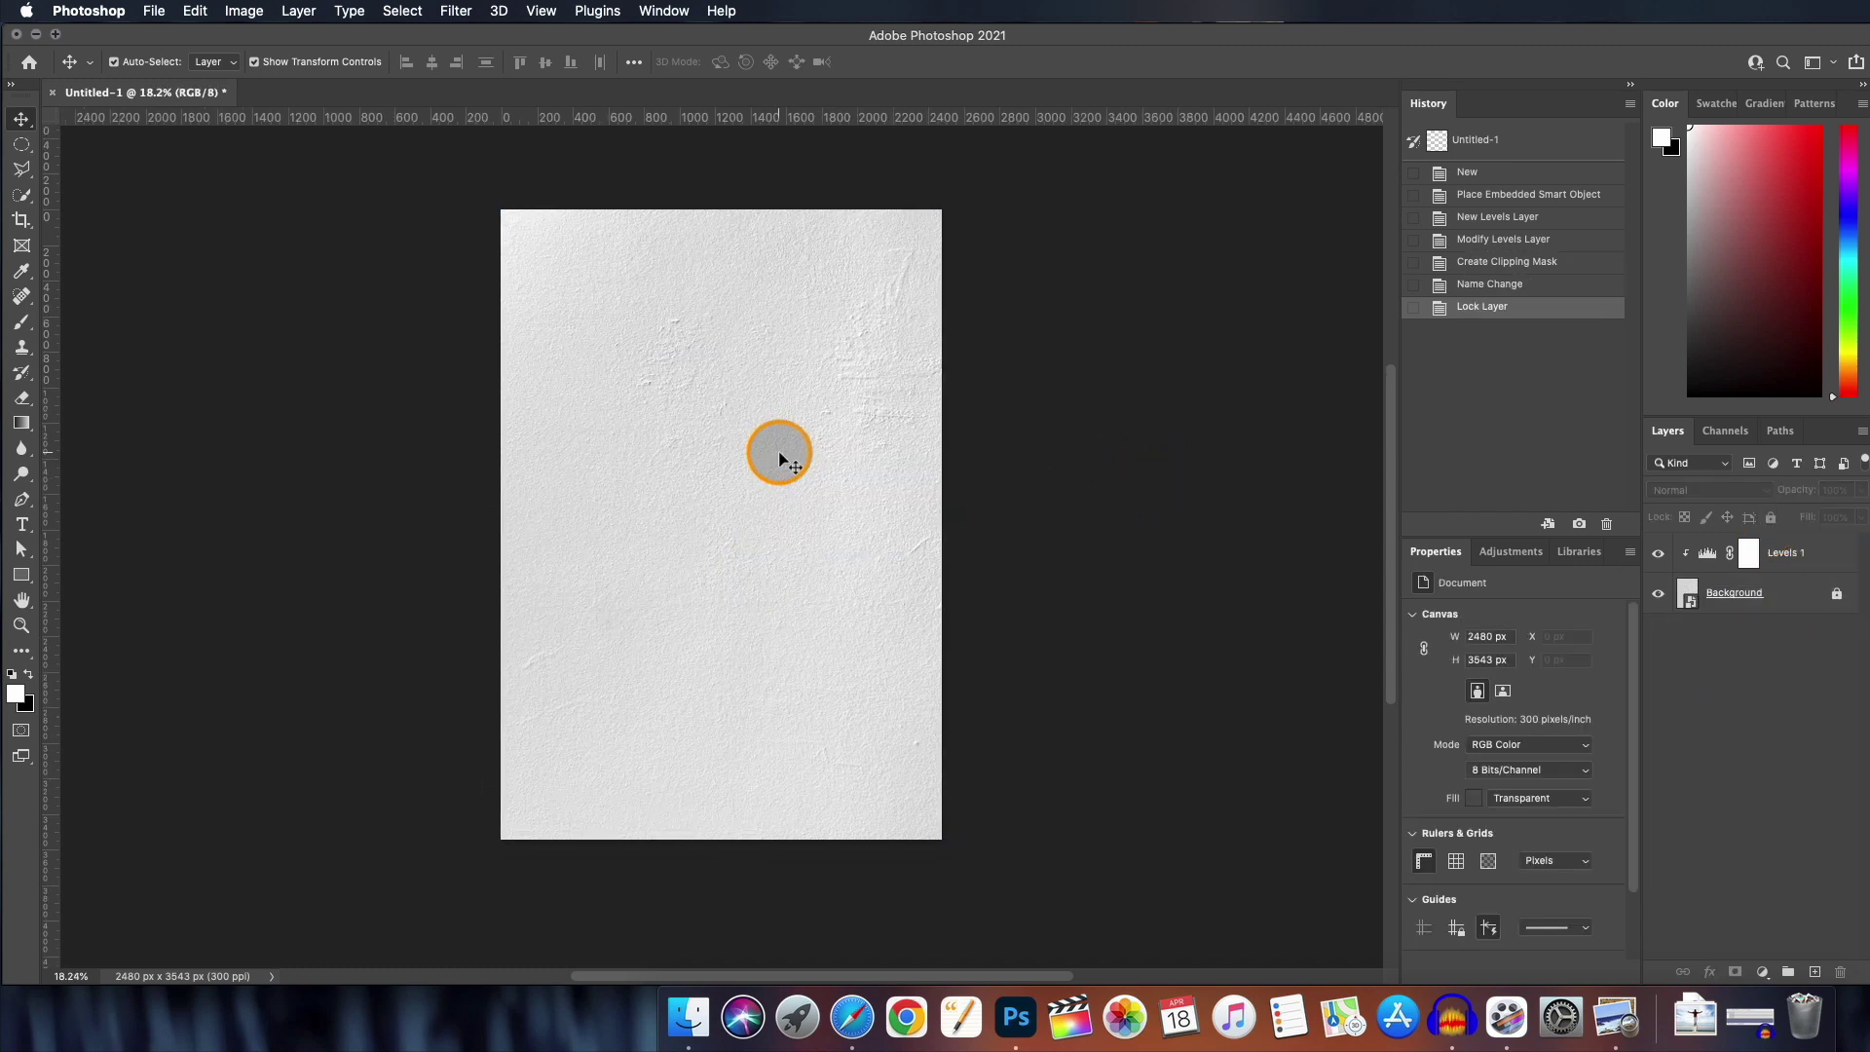
scroll(779, 453, up, 1)
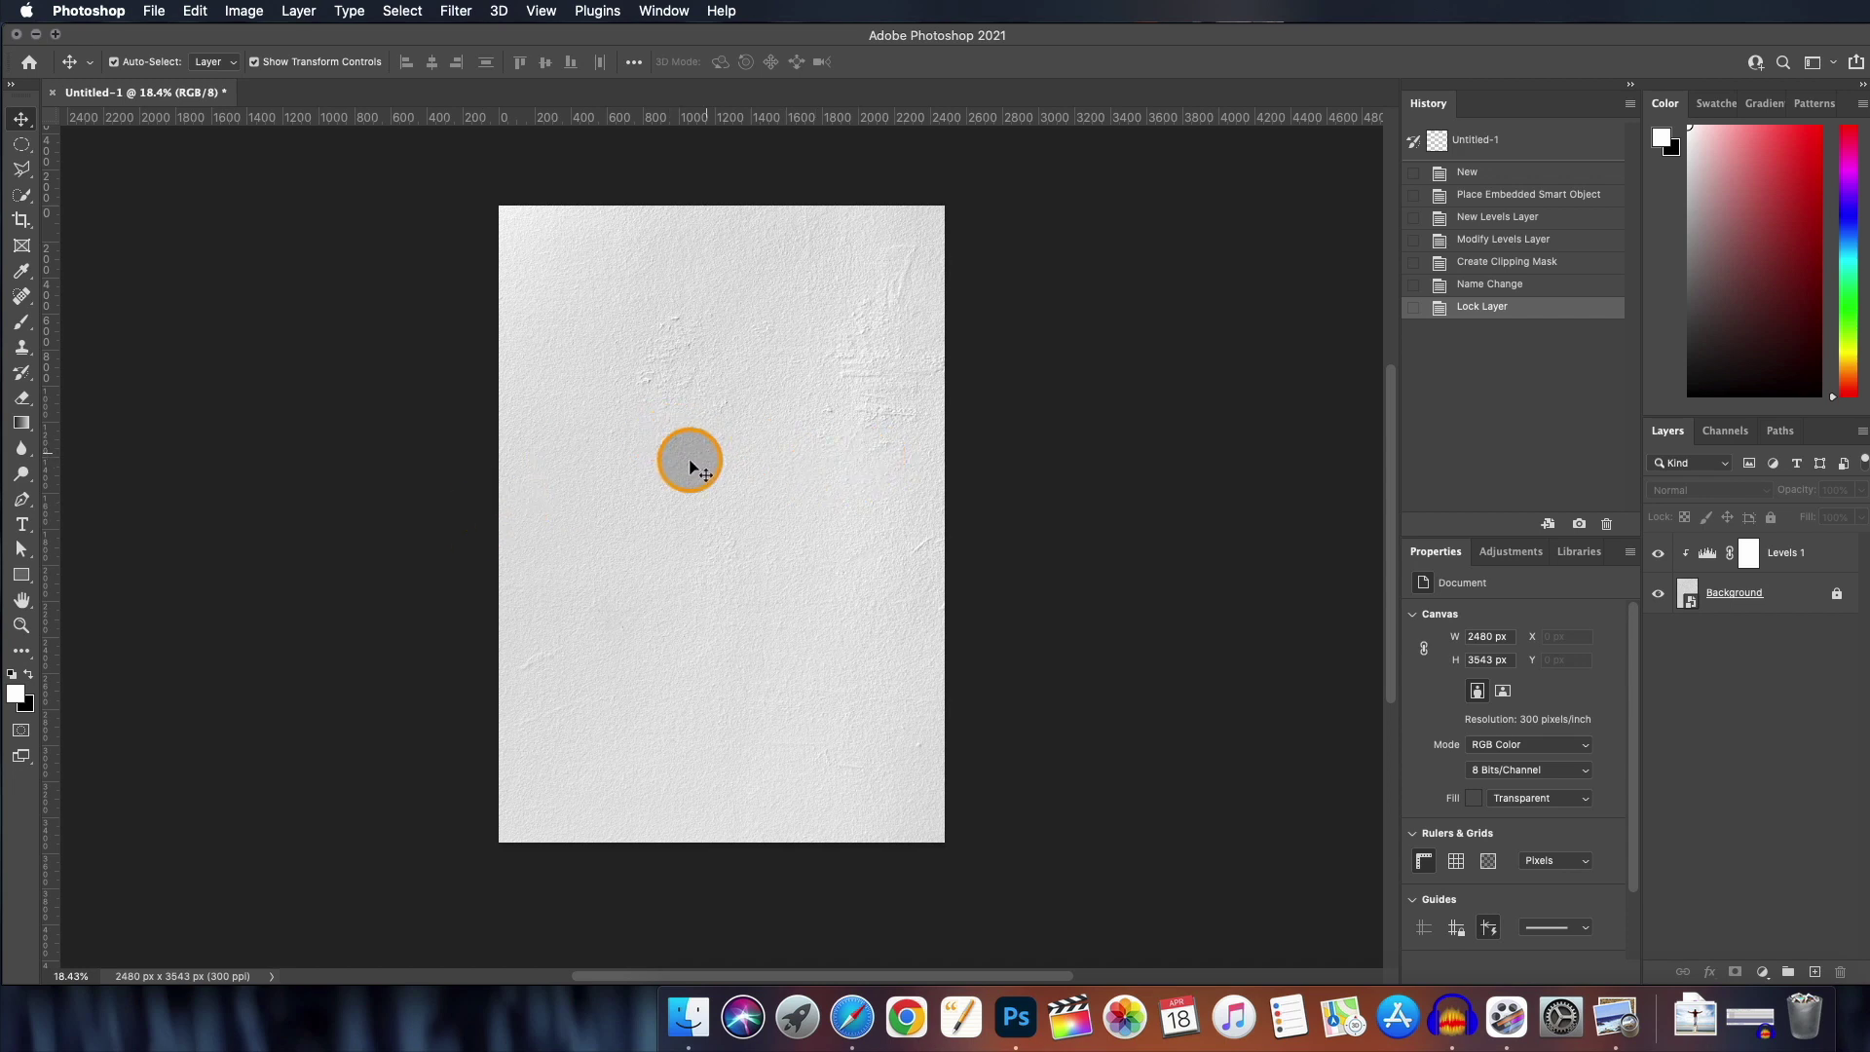
scroll(584, 477, up, 3)
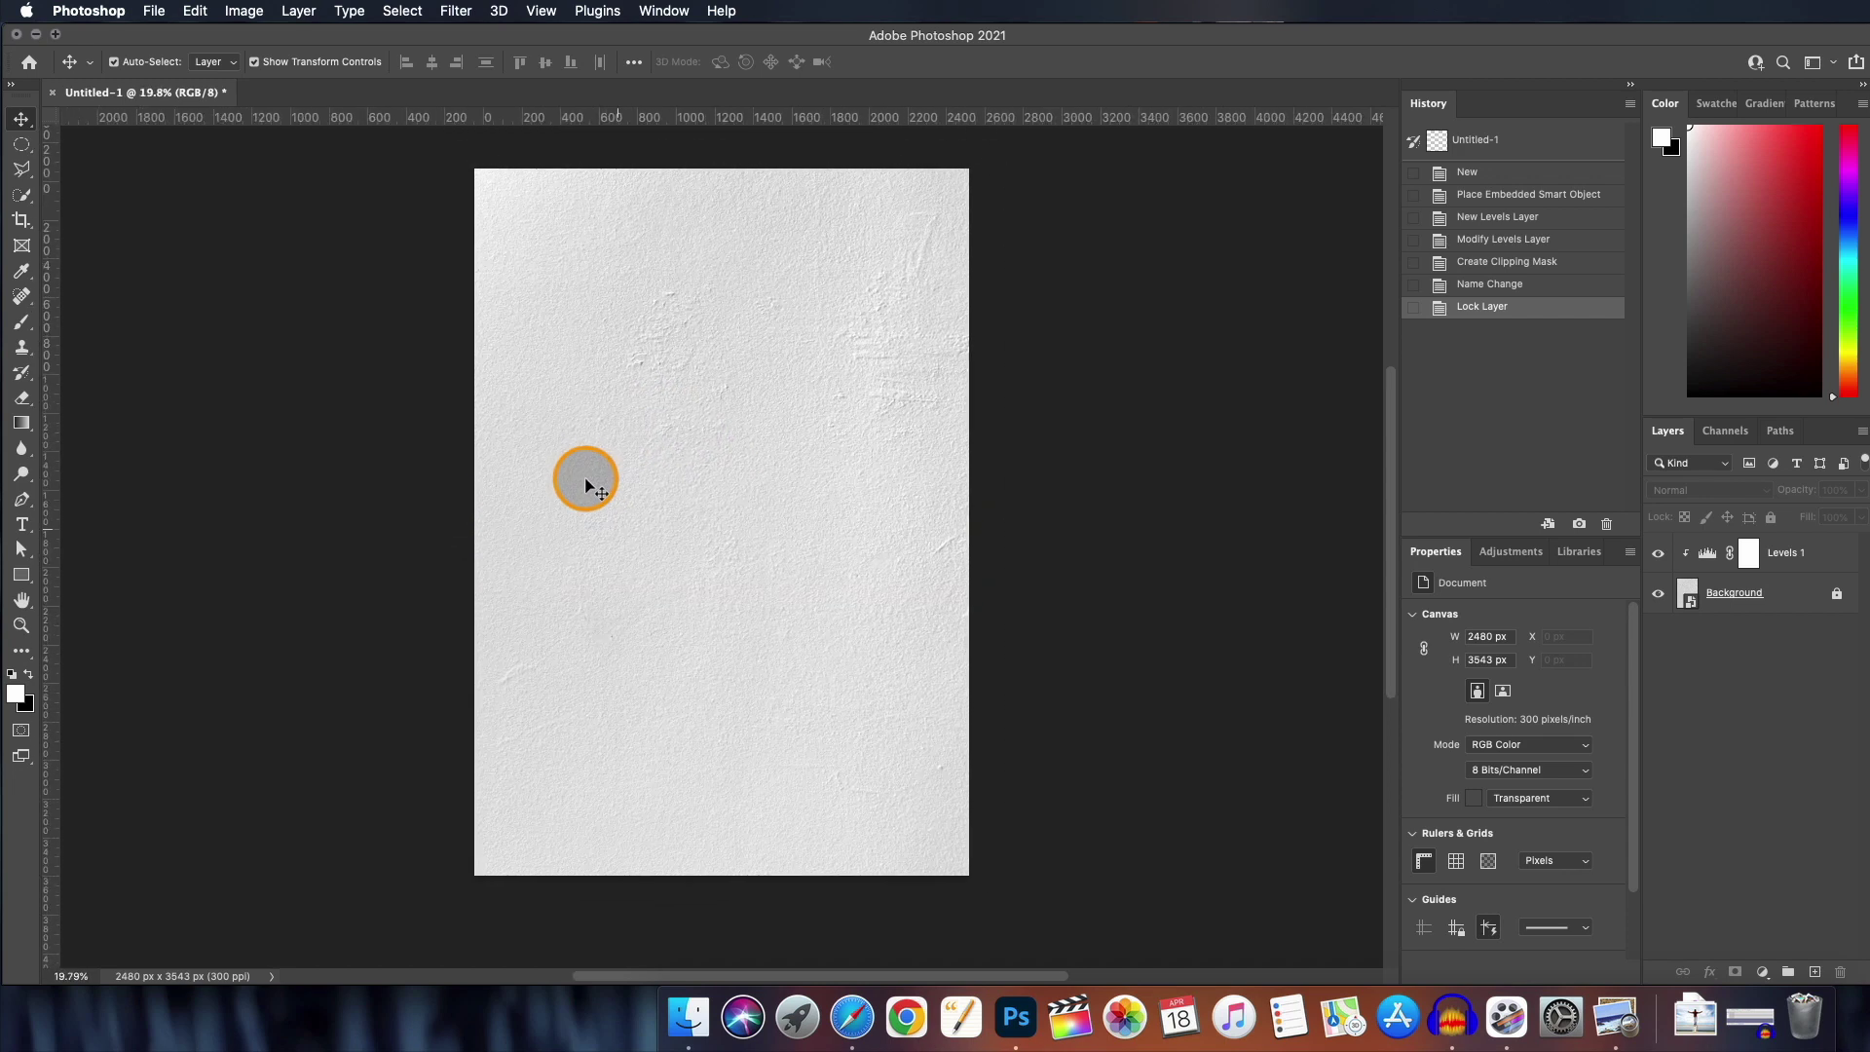
- Add a white IDEA text layer at 61 pt
scroll(585, 476, up, 1)
click(22, 524)
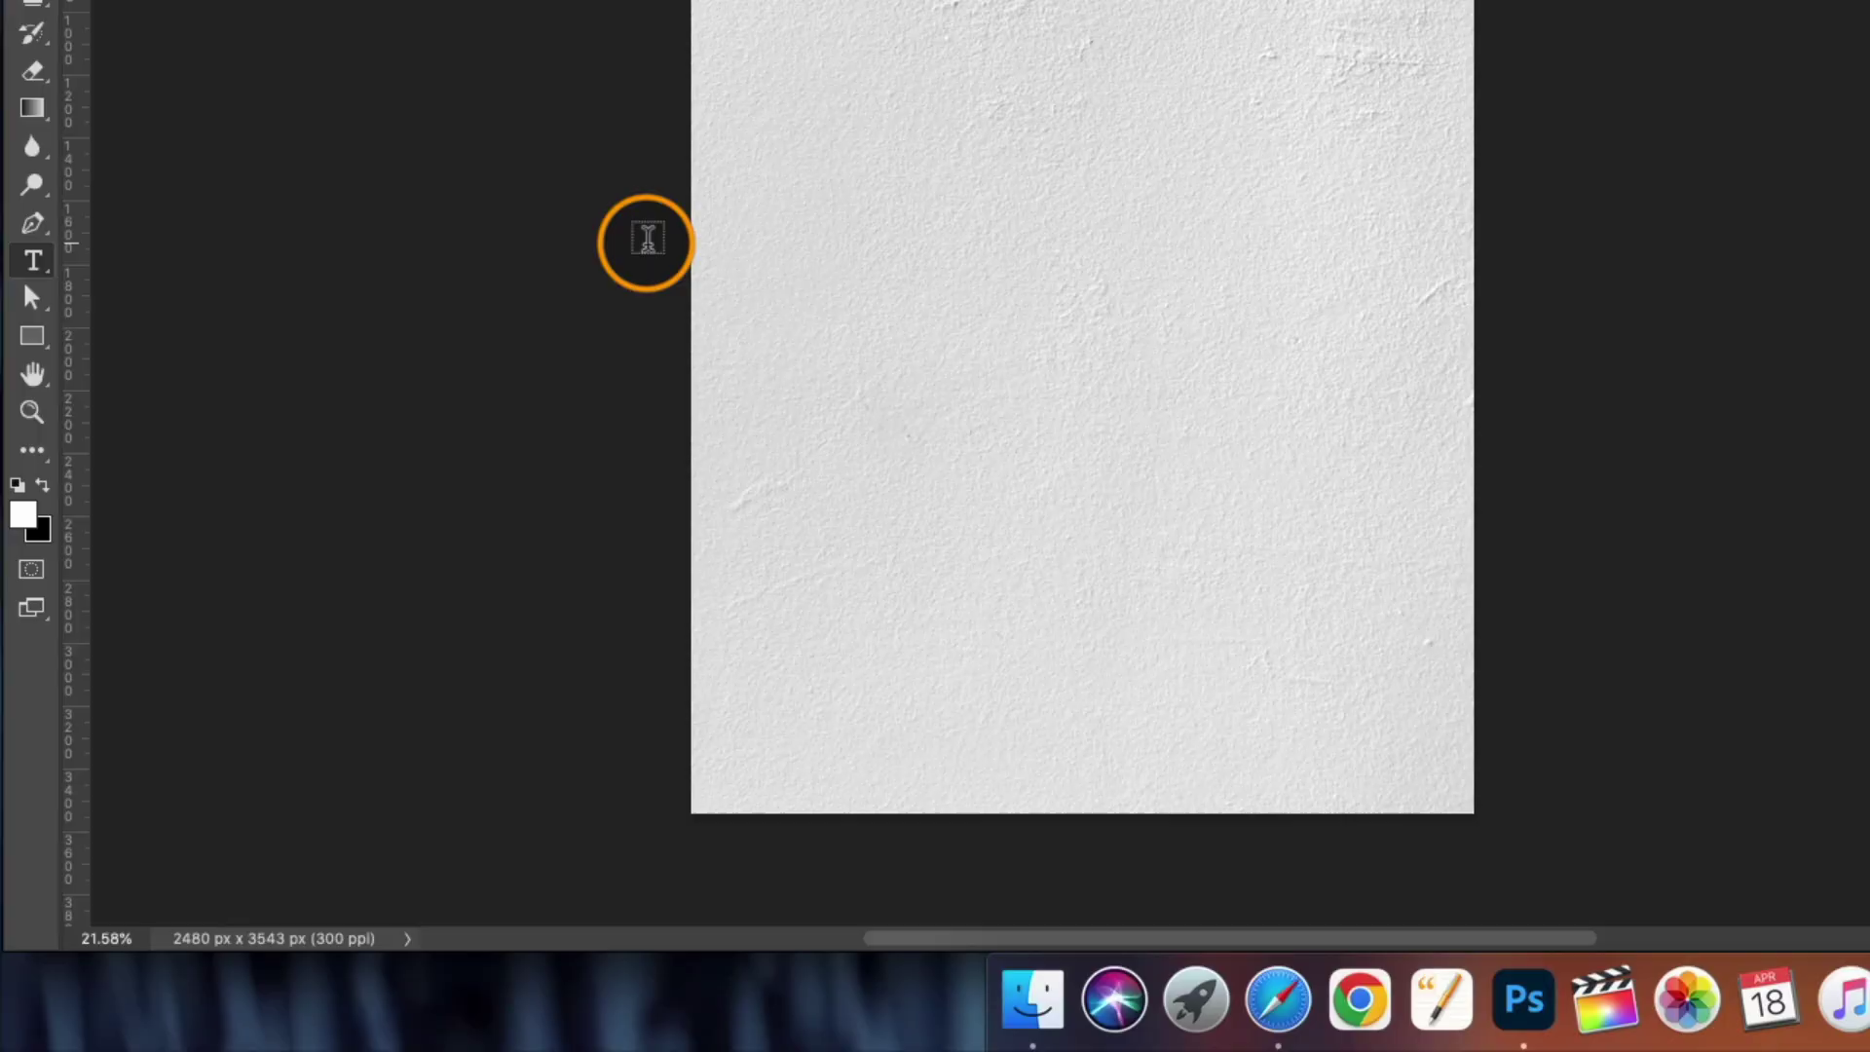
click(929, 0)
click(22, 118)
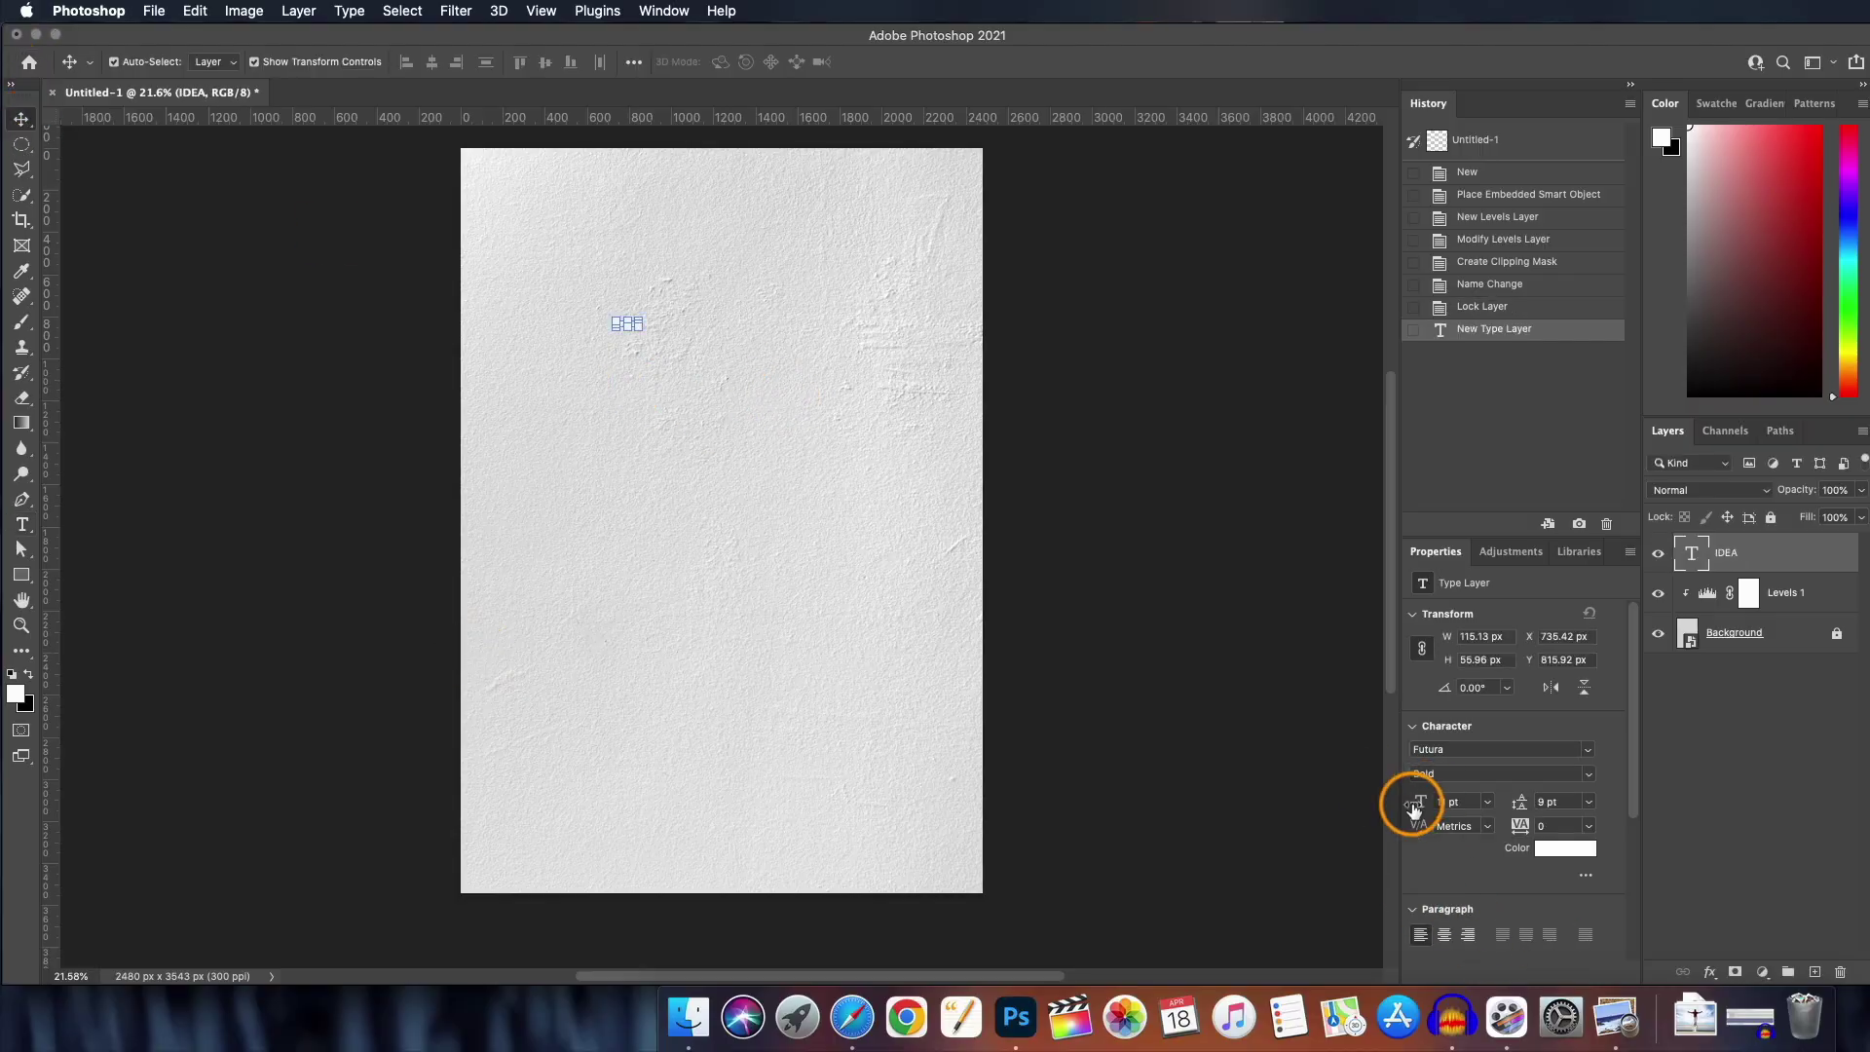
text(61)
key(Return)
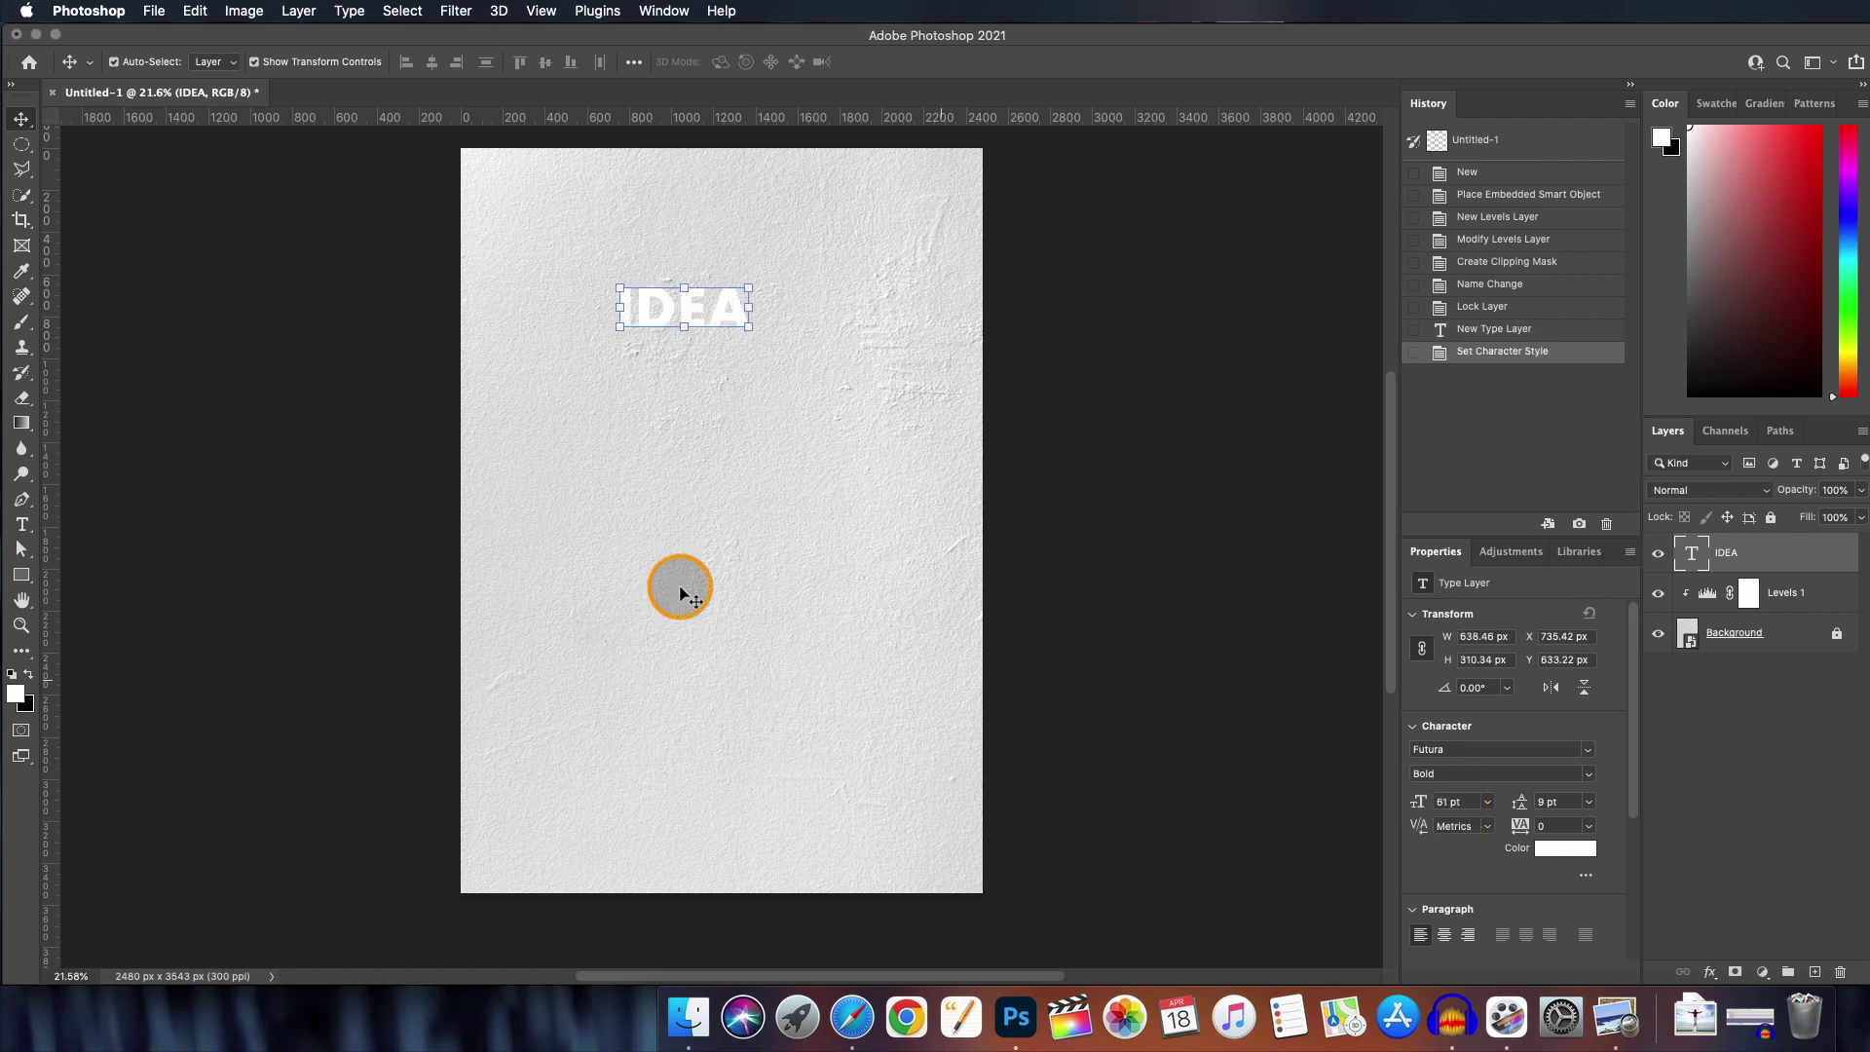
- Centre IDEA, set it in Six Caps, and enlarge it to about 377 pt
drag(748, 327, 932, 647)
drag(806, 456, 721, 420)
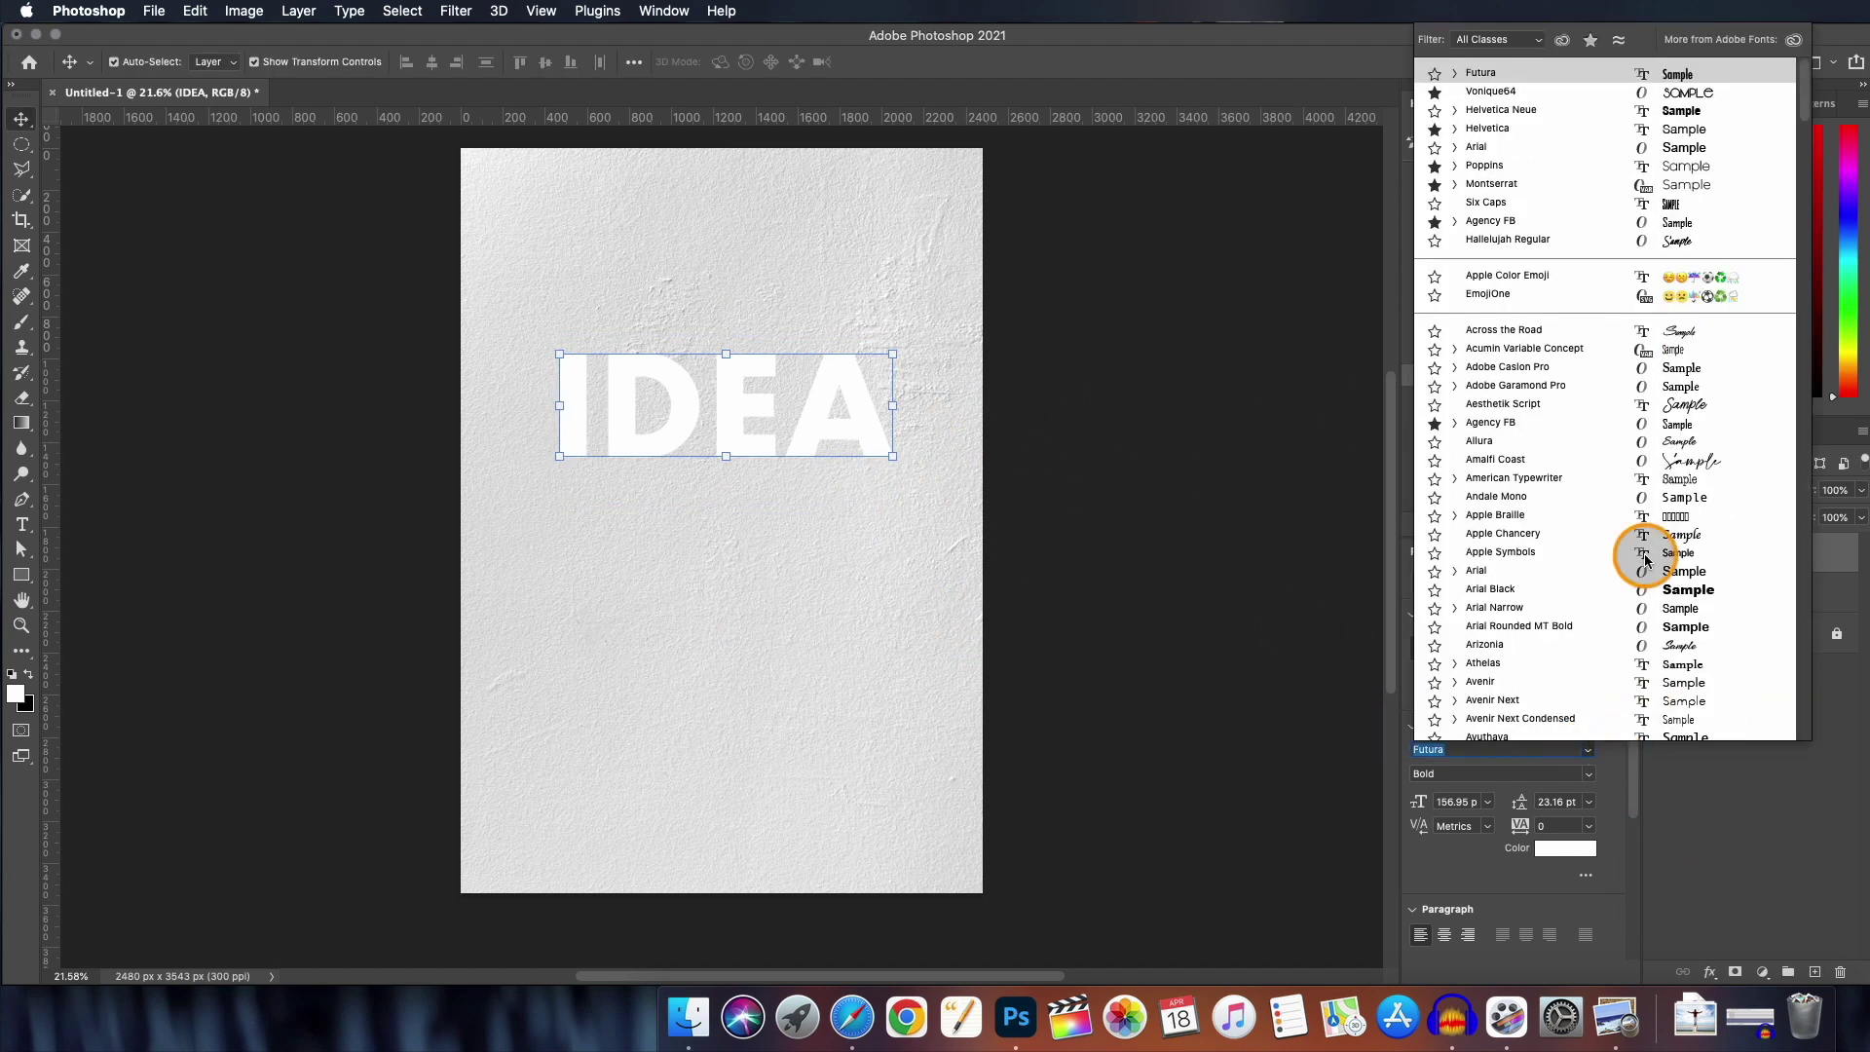
click(1588, 749)
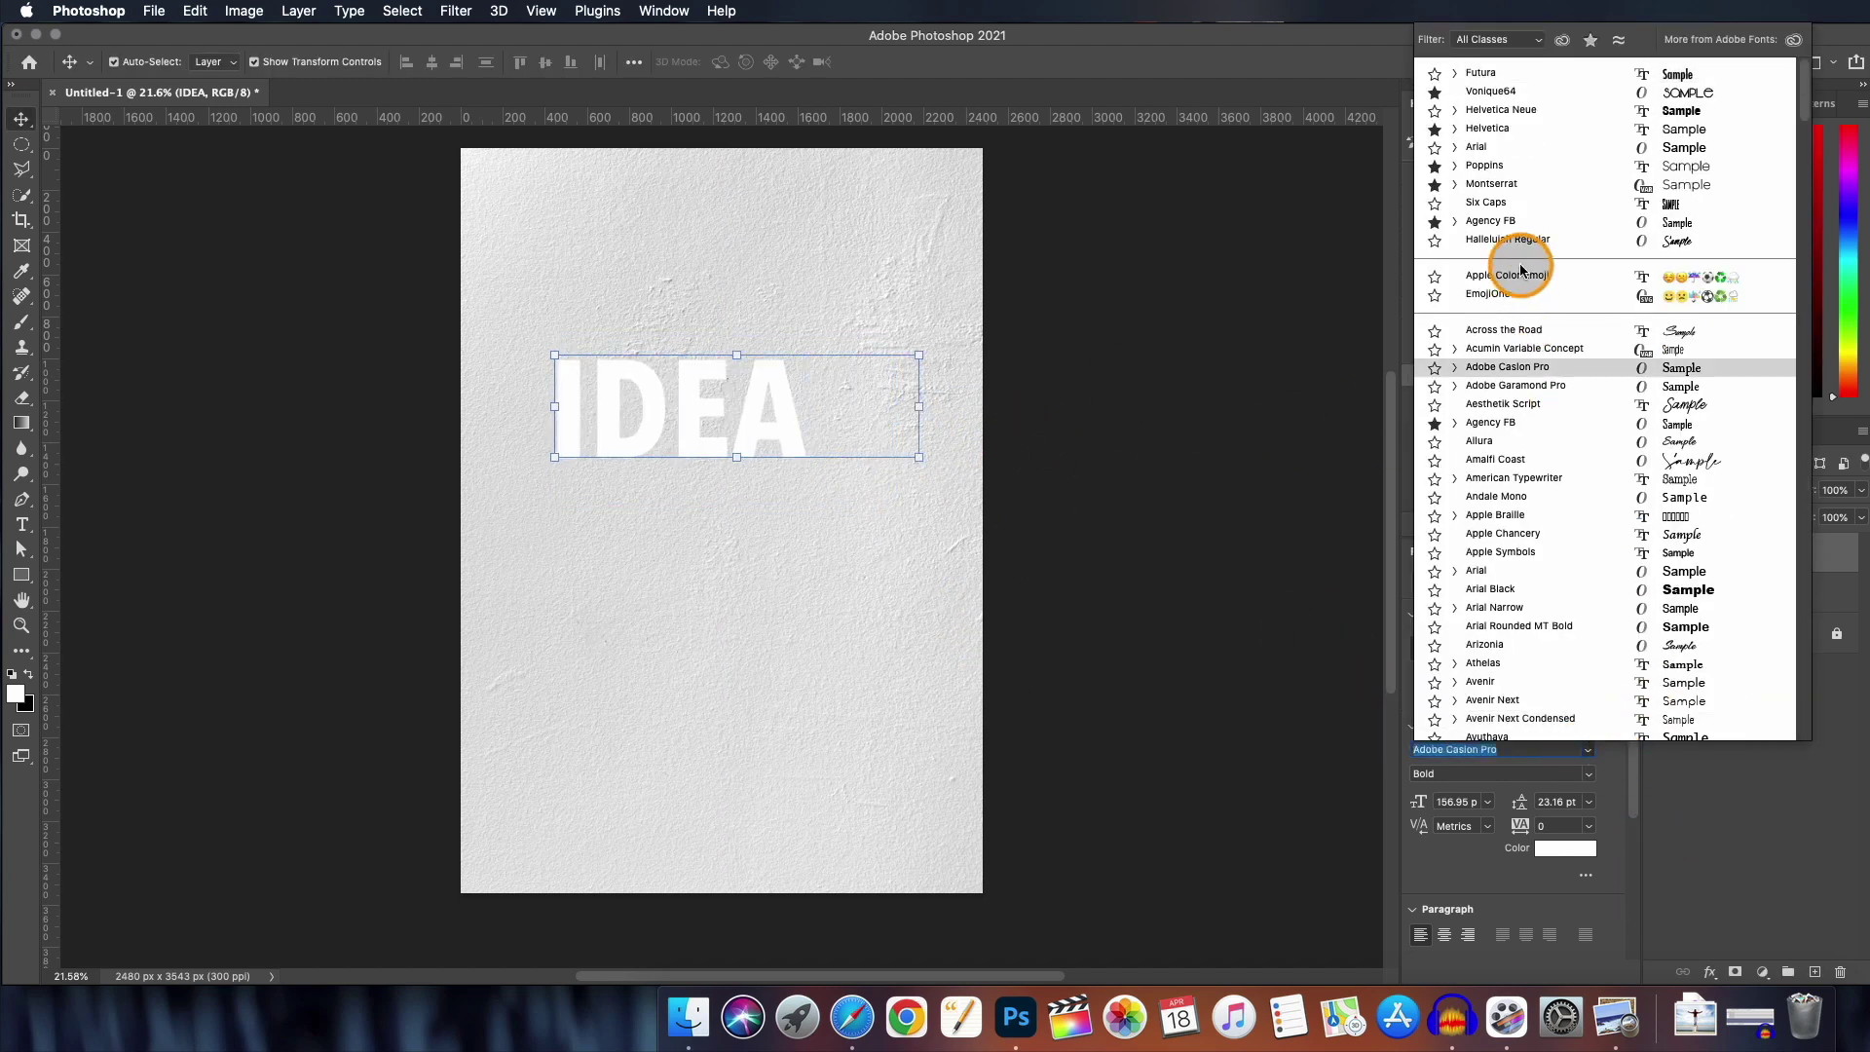
click(1521, 201)
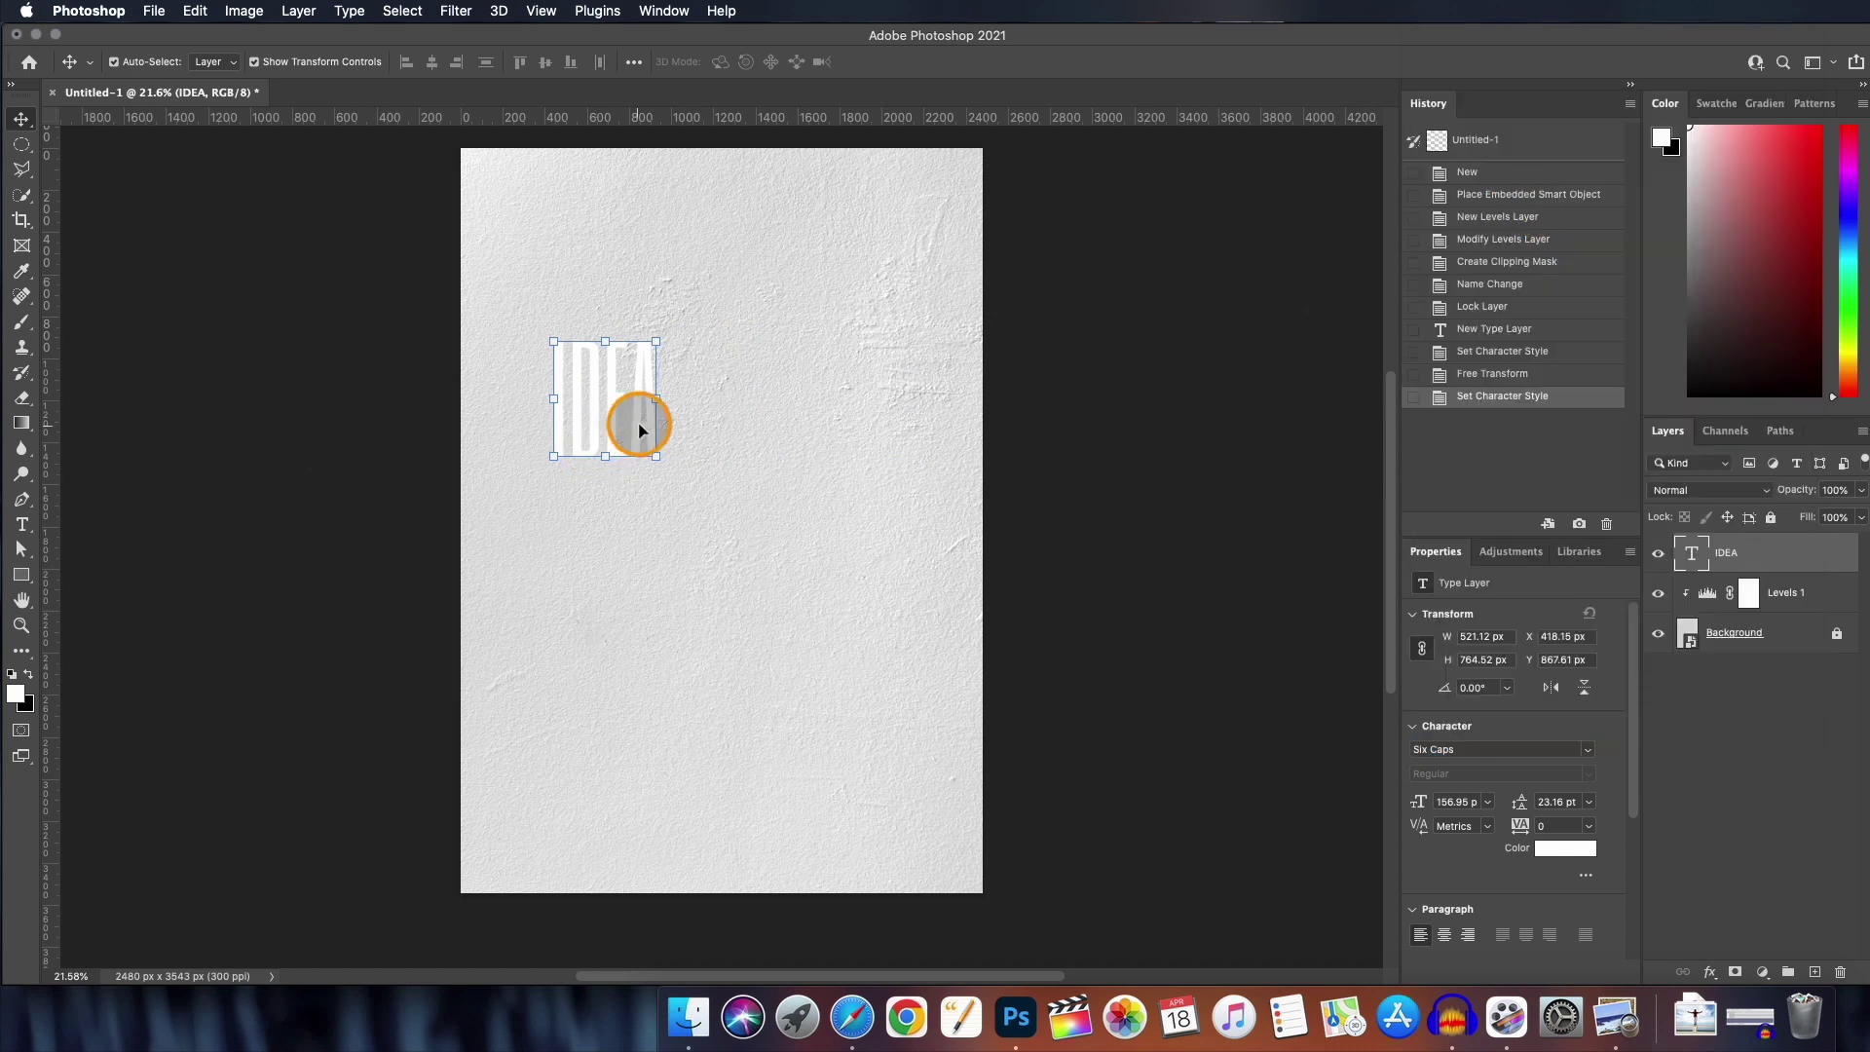
drag(656, 455, 861, 636)
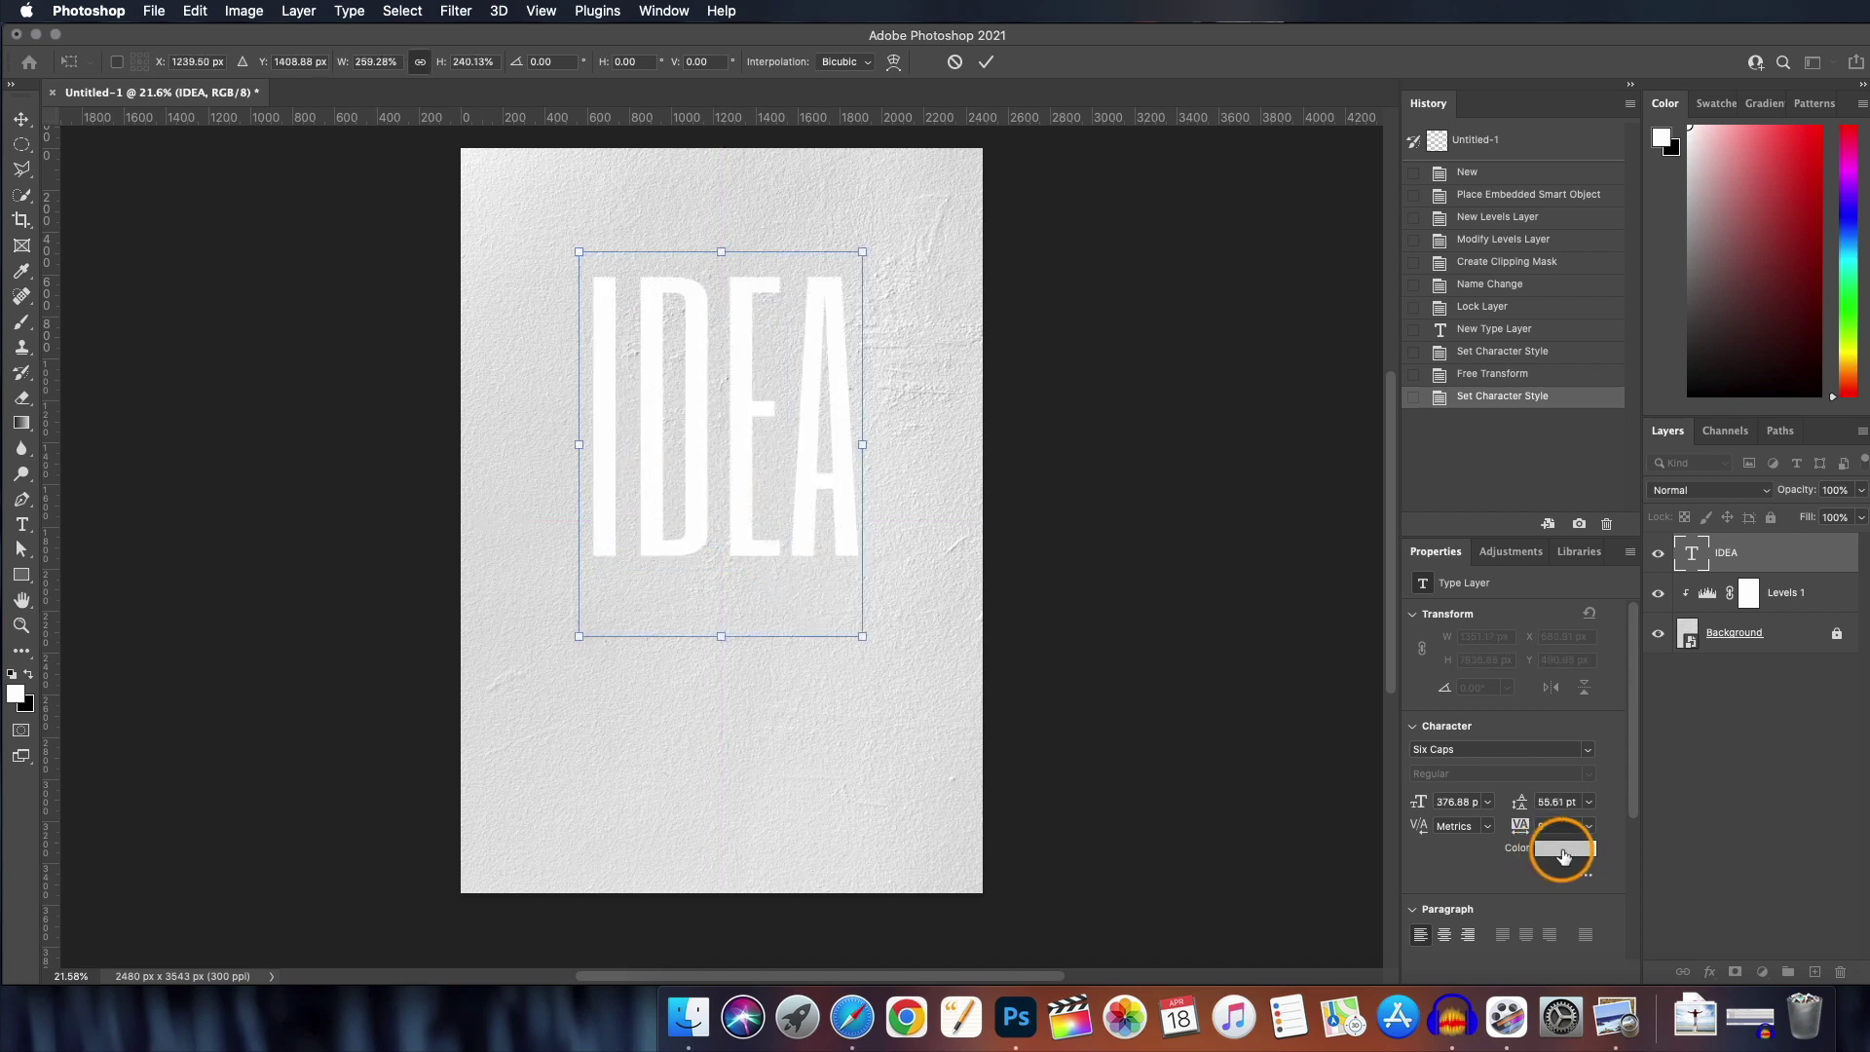
- Colour the IDEA text dark grey #323232
click(987, 62)
click(1555, 848)
click(1214, 597)
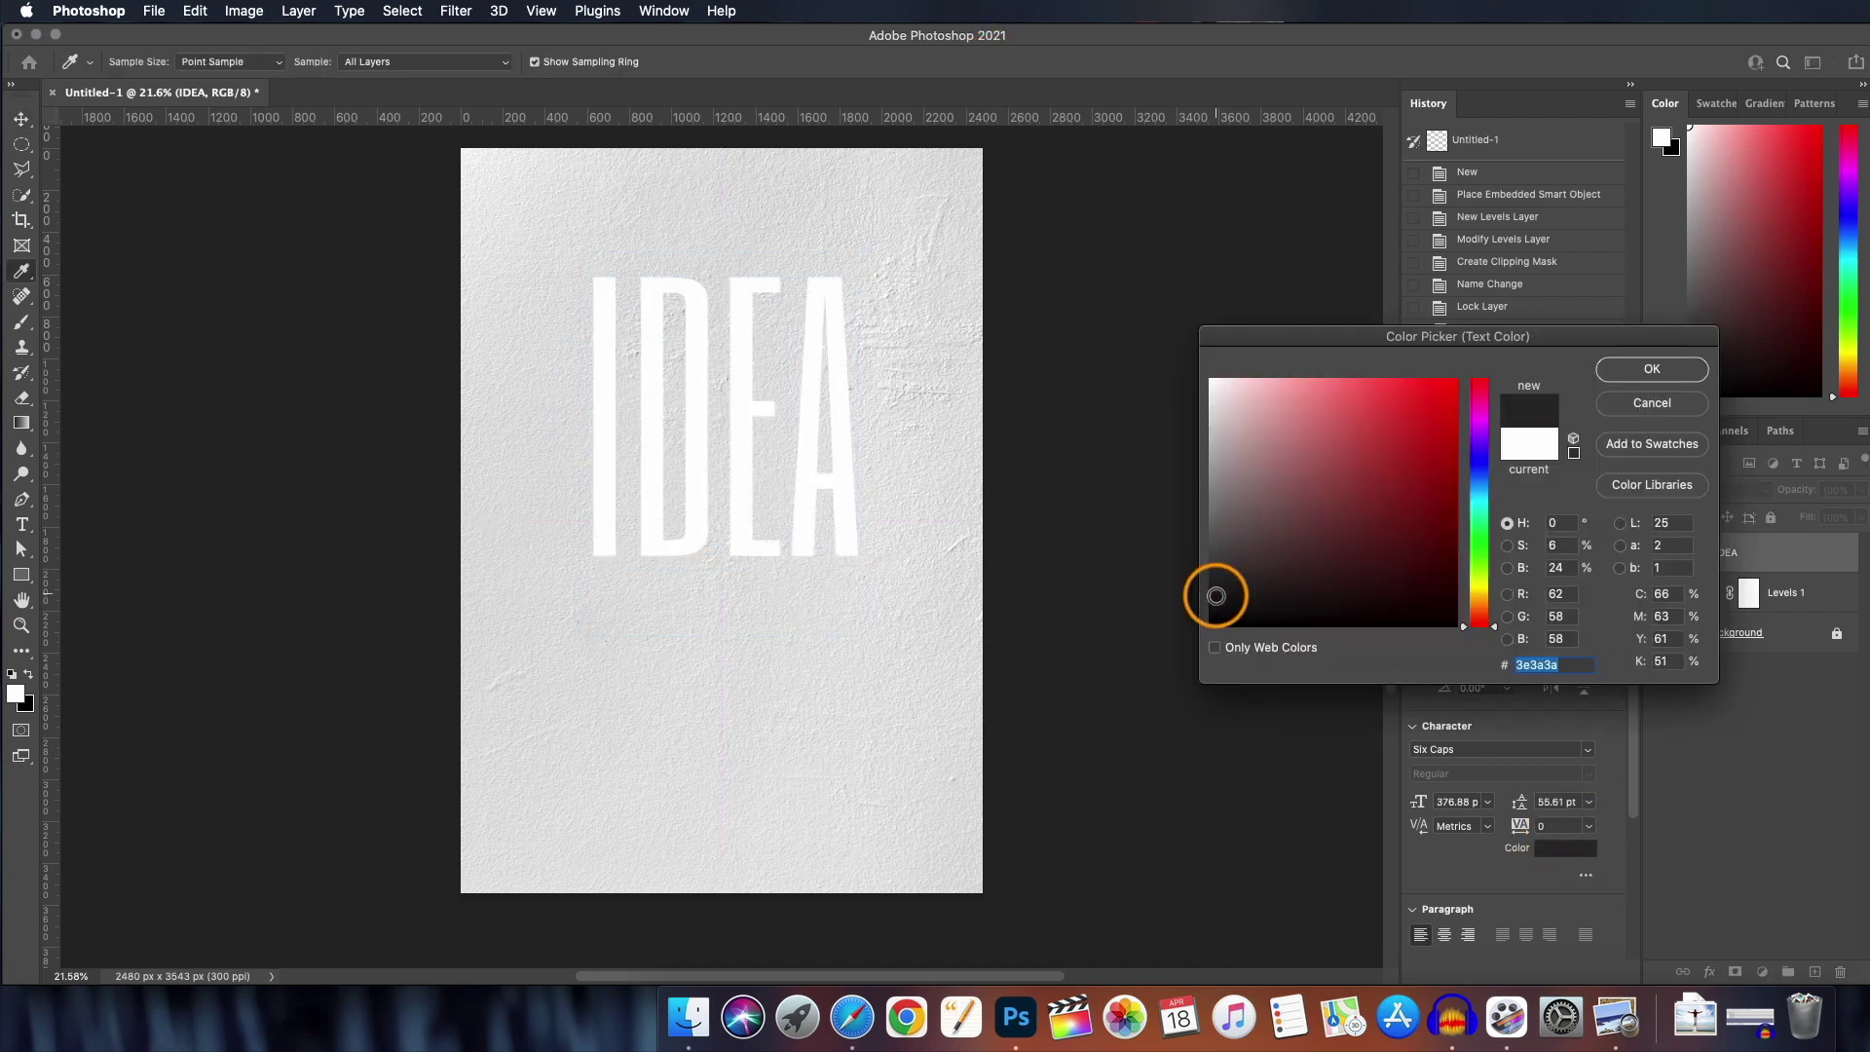
drag(1211, 595, 1203, 578)
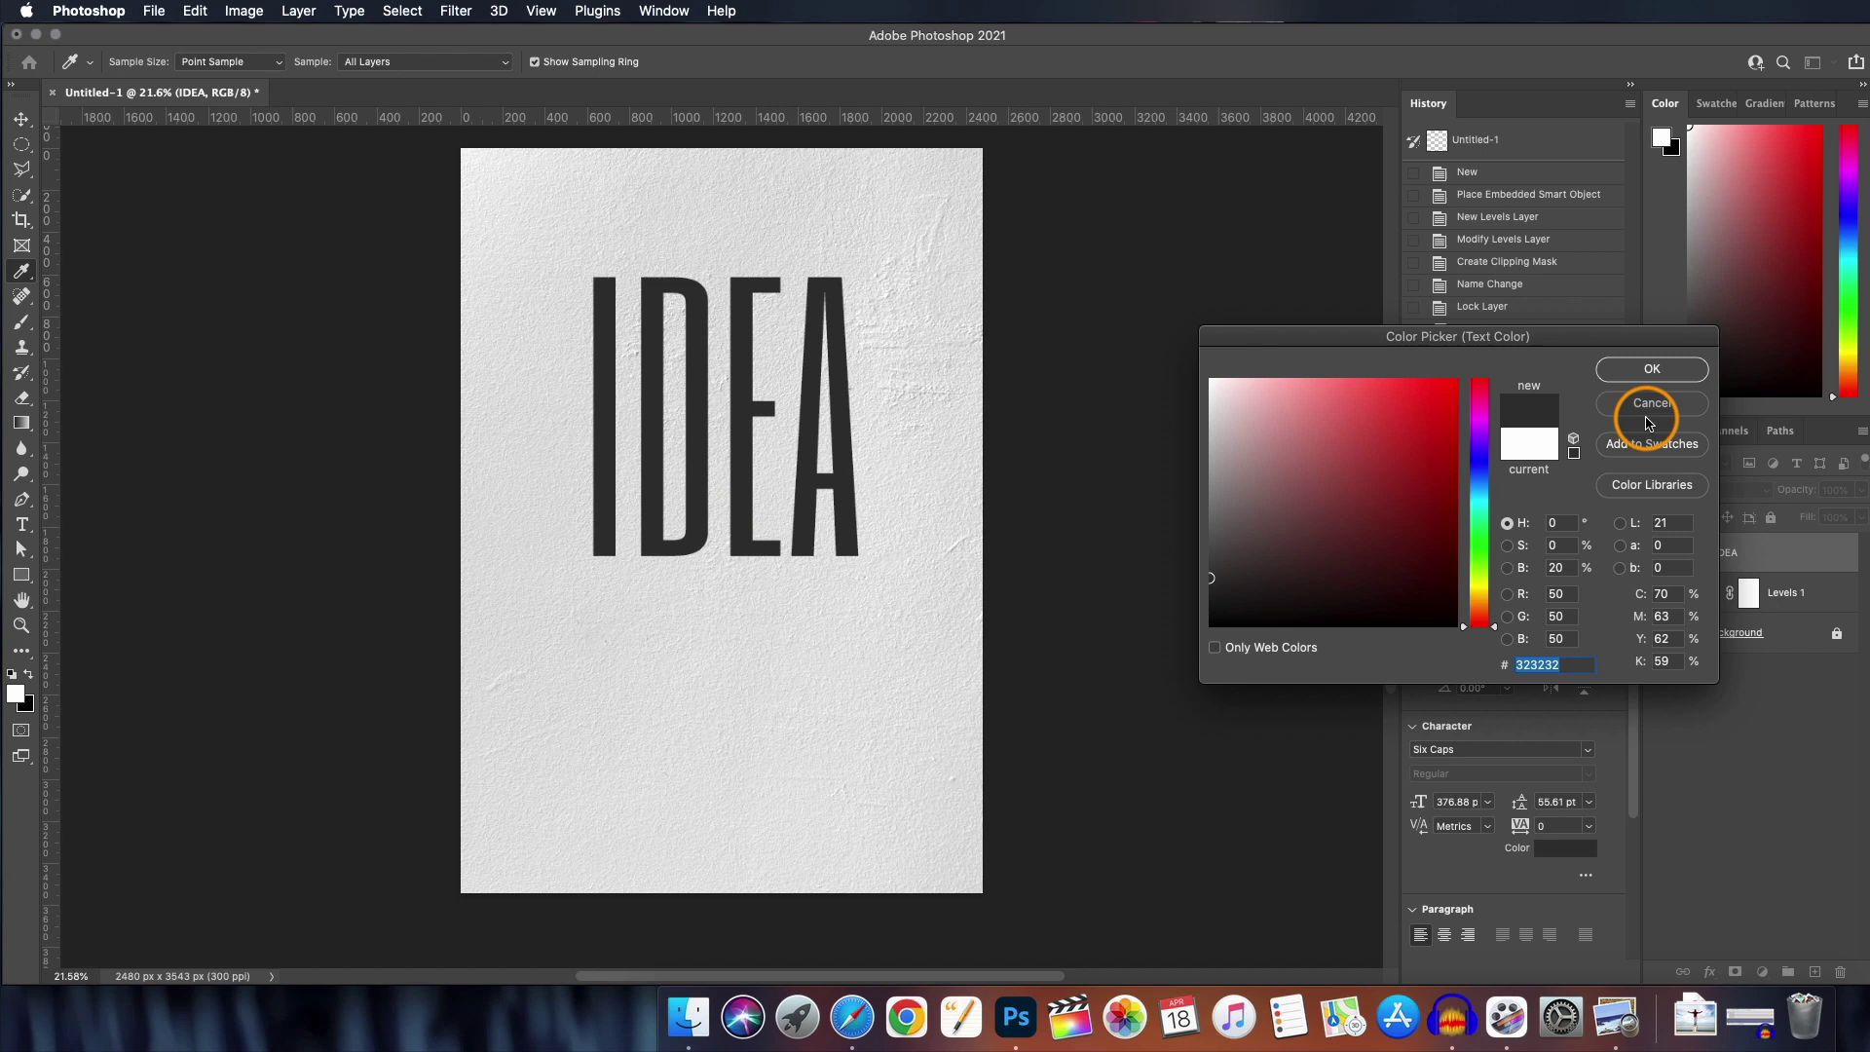
click(1652, 370)
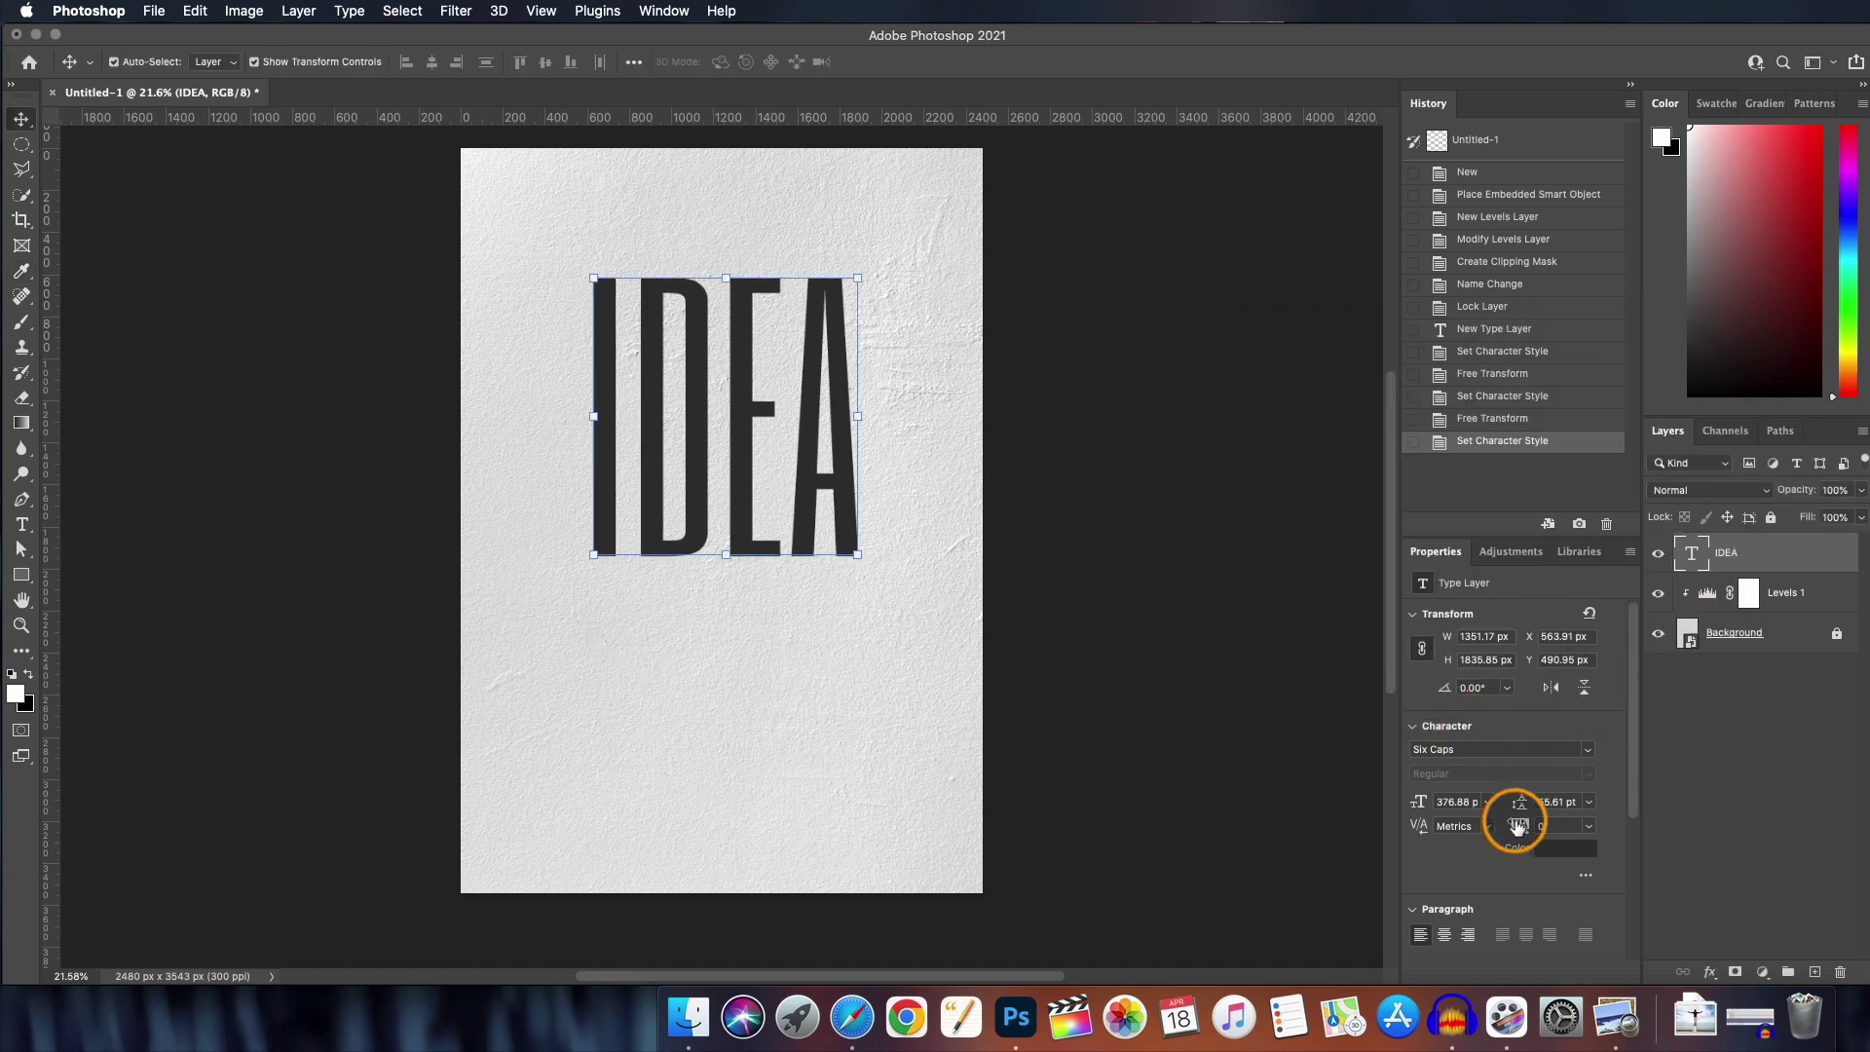
- Tighten IDEA's tracking to -20 and nudge it slightly up and right
drag(1522, 828, 1521, 828)
drag(728, 425, 738, 416)
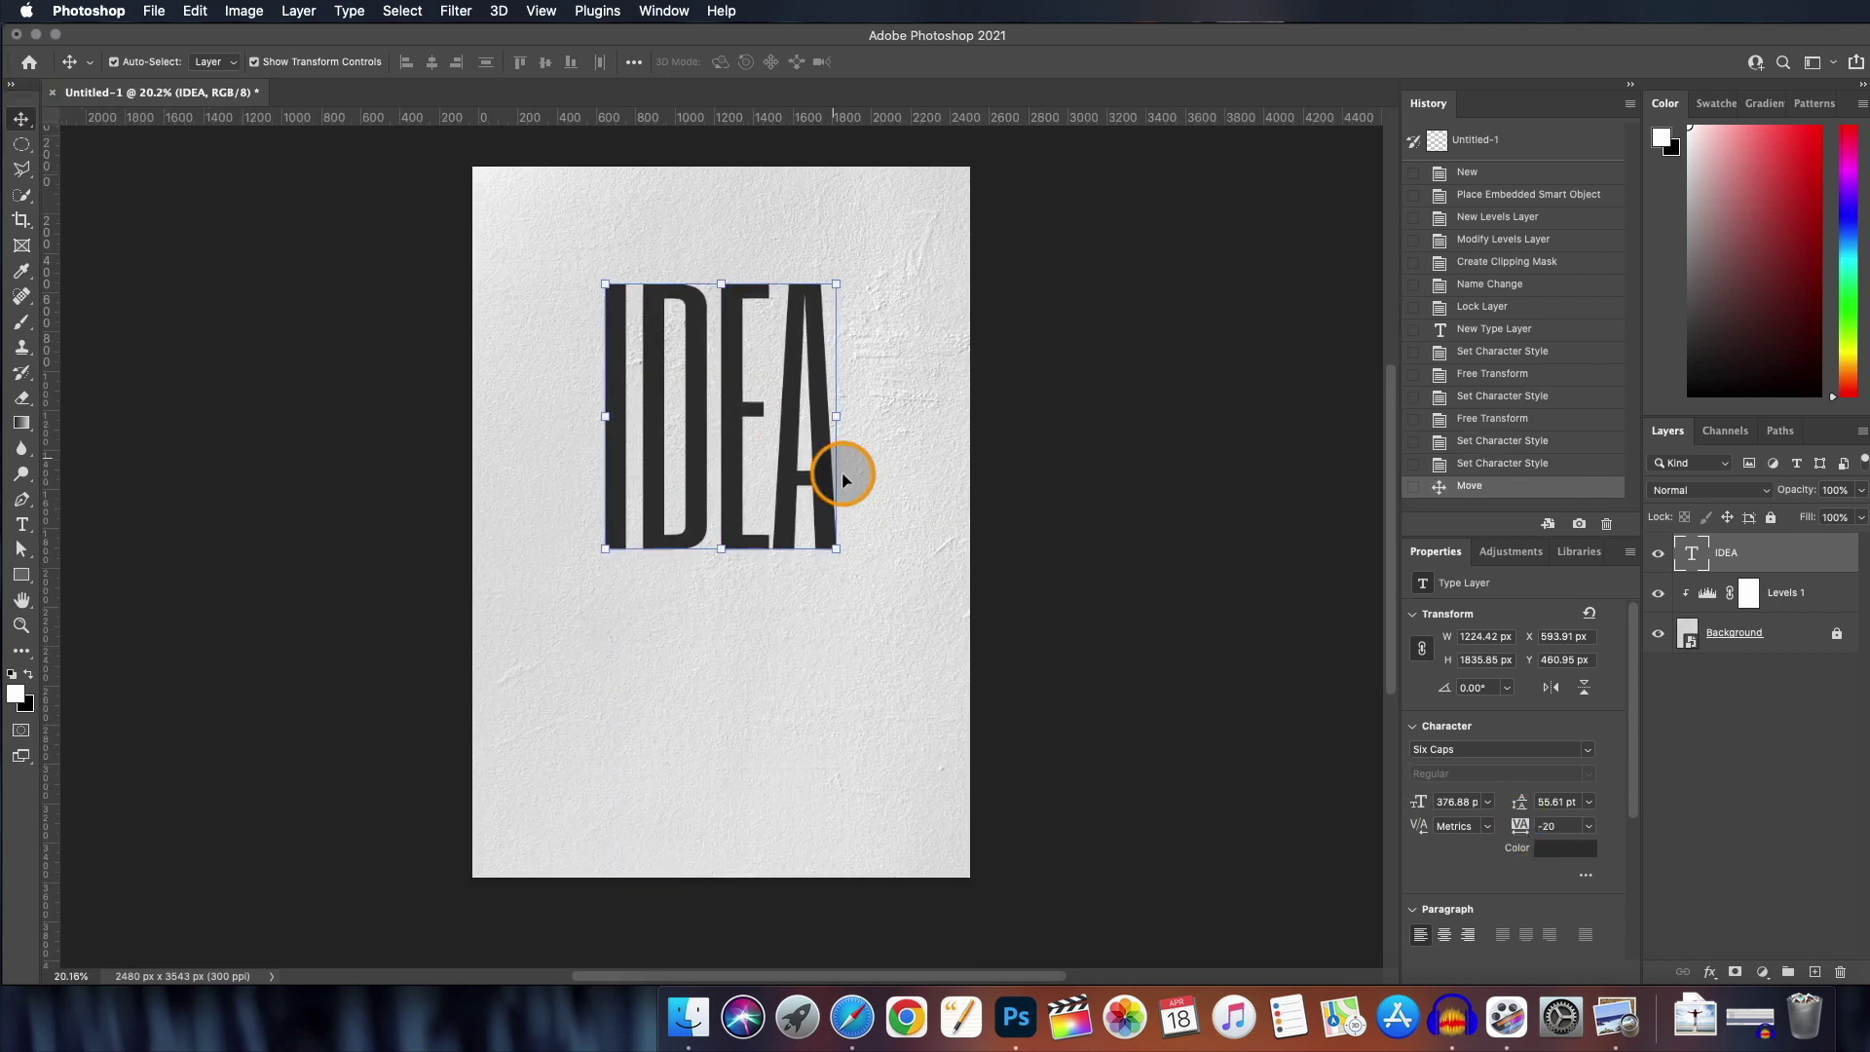
scroll(838, 472, down, 1)
click(880, 603)
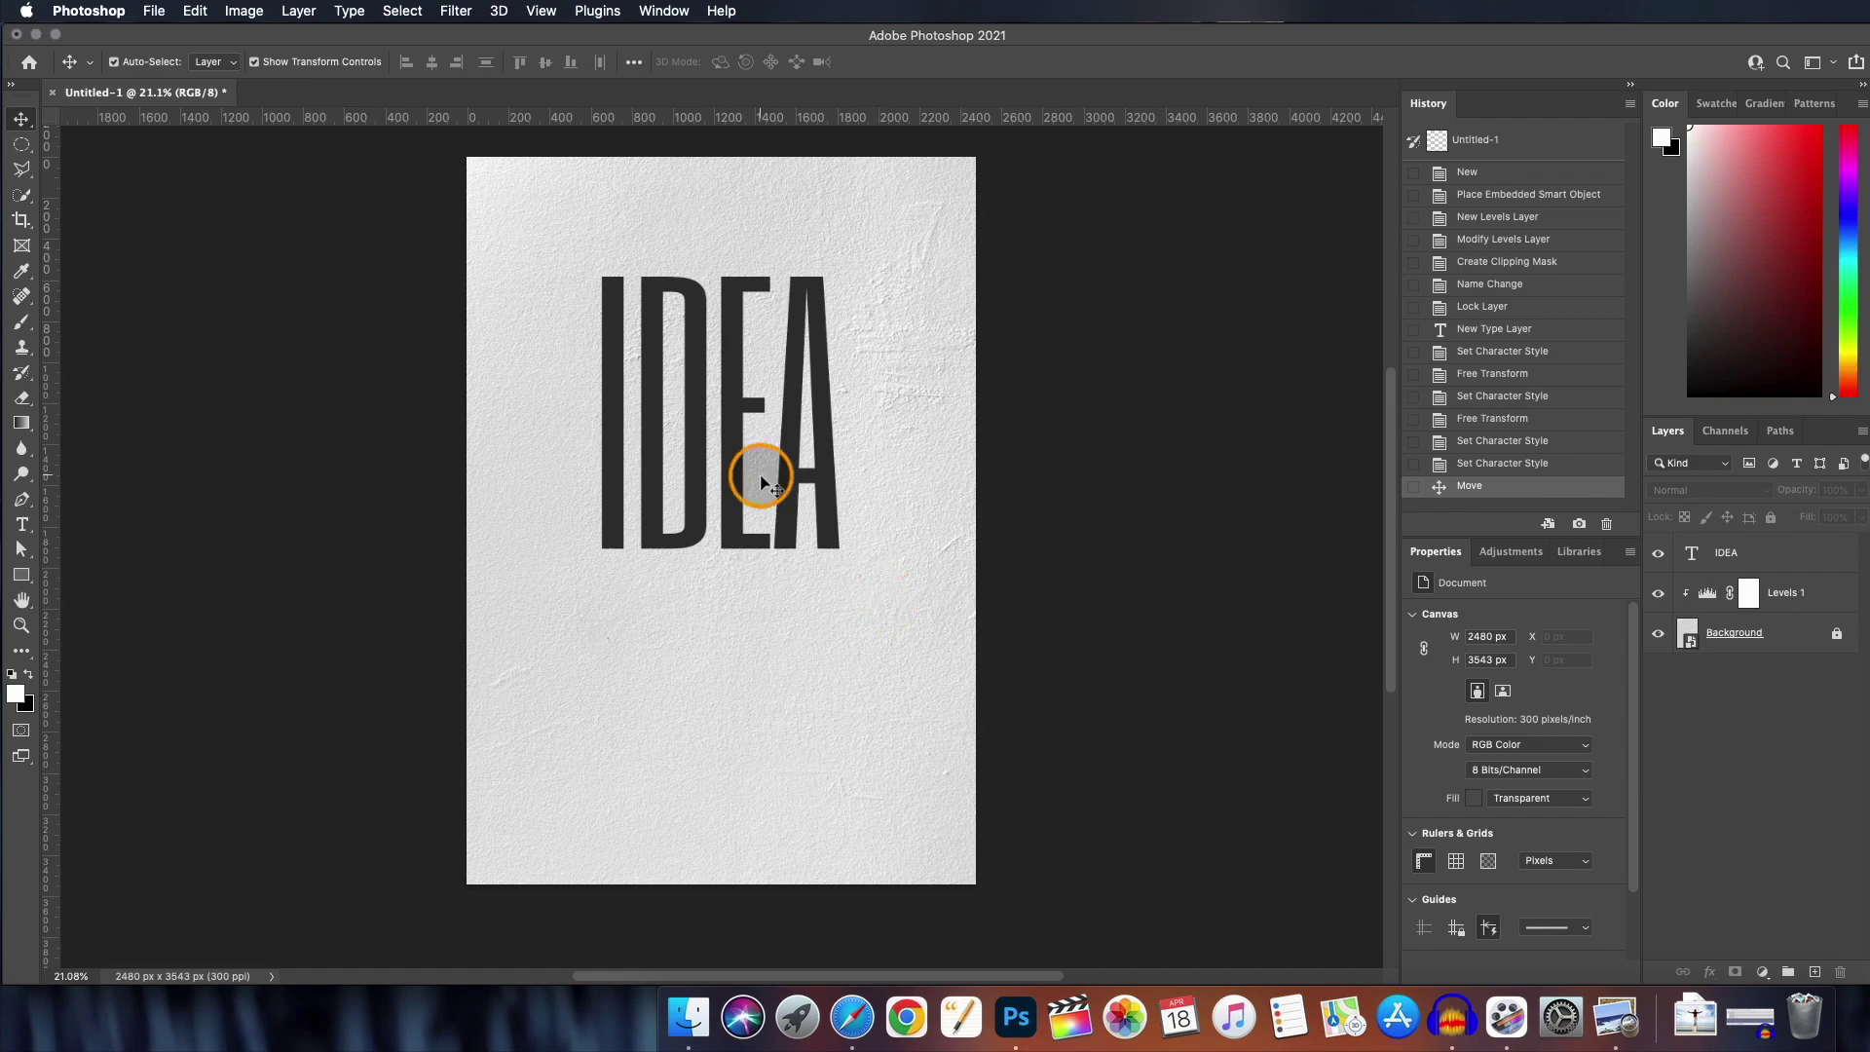
- Convert the IDEA type layer to a shape
click(763, 482)
right_click(1734, 547)
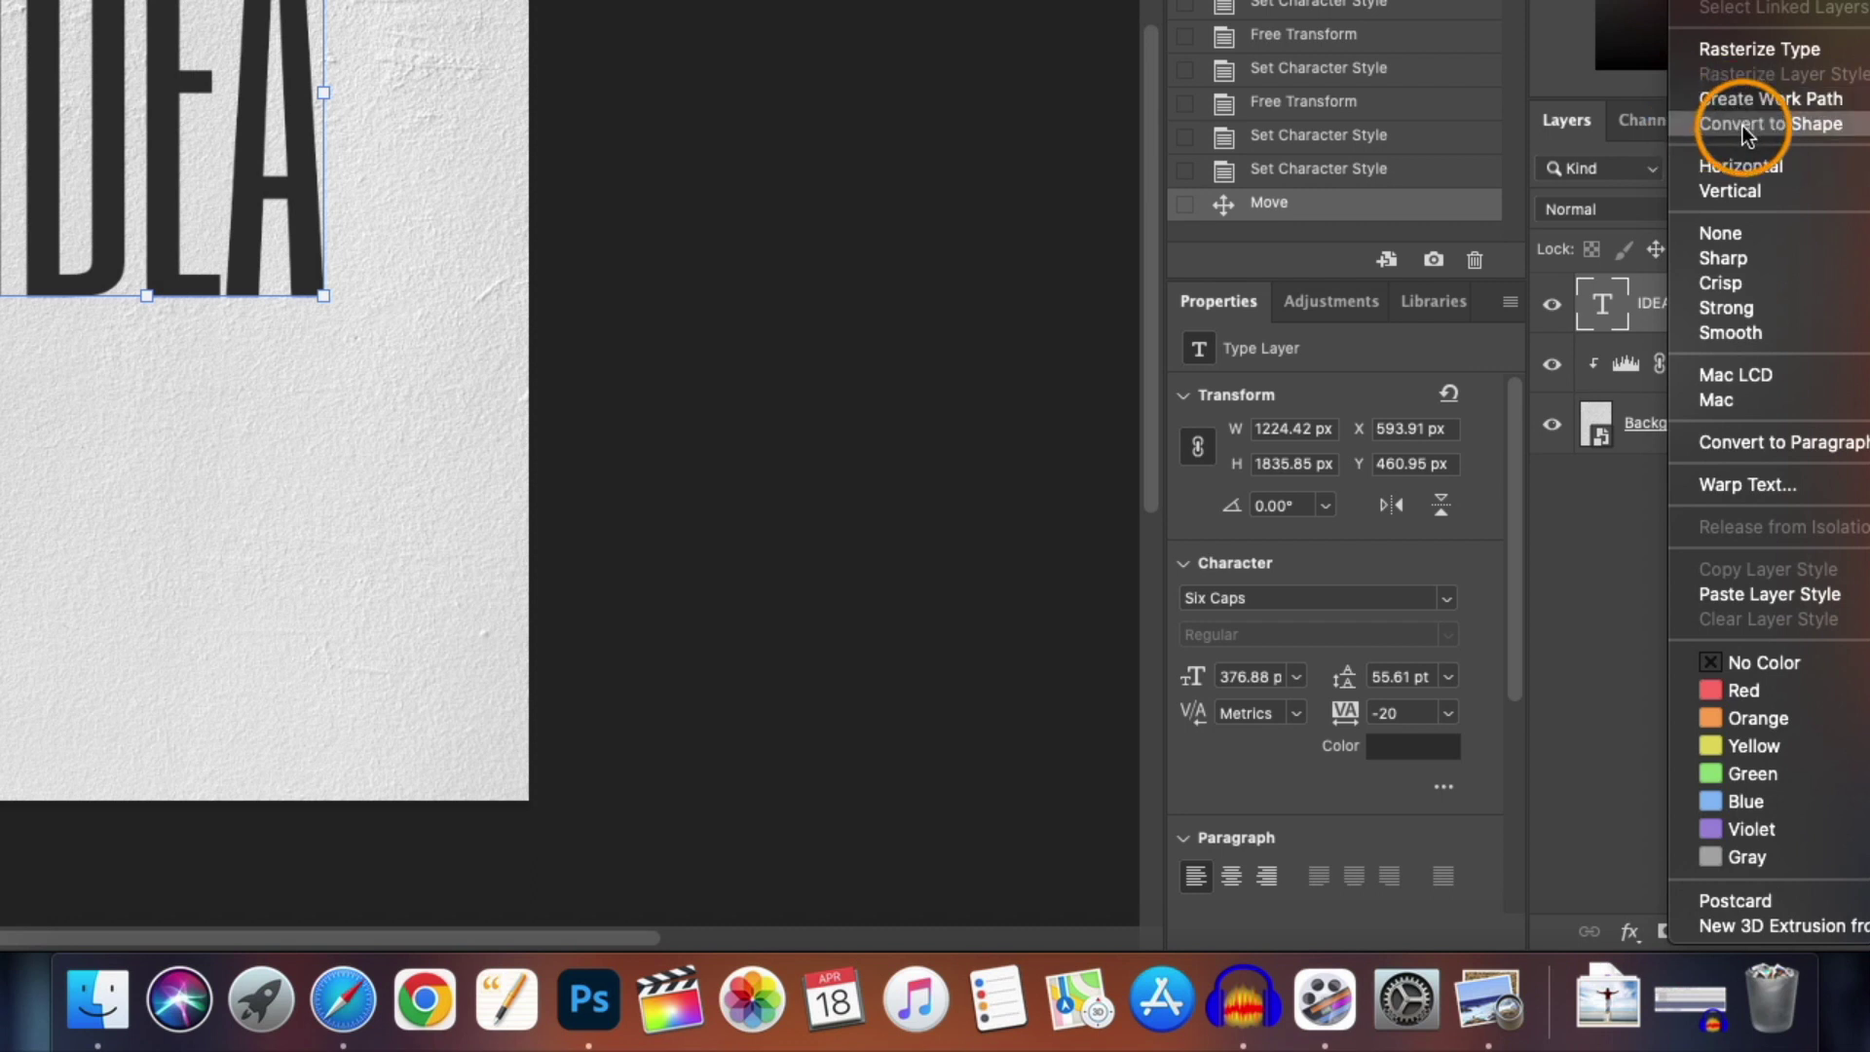
click(1741, 124)
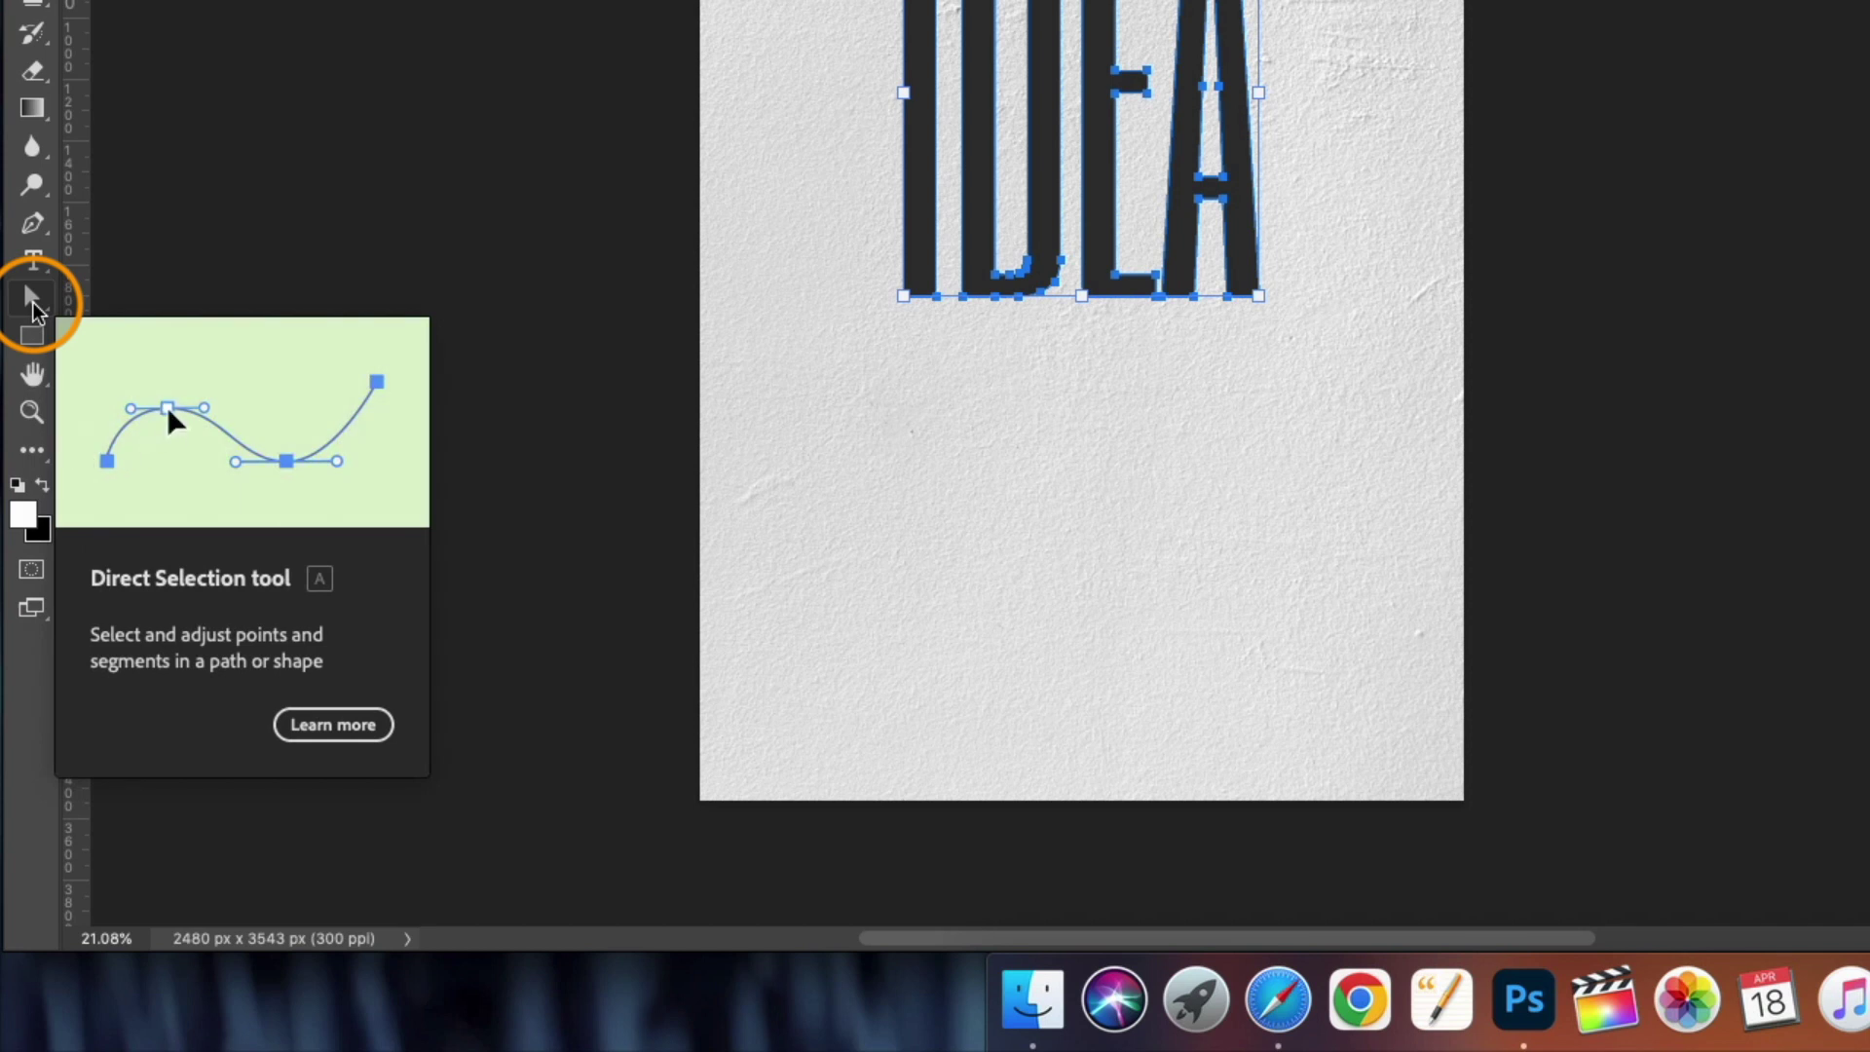
- Drag the letters' bottom anchor points down to stretch IDEA taller
click(37, 311)
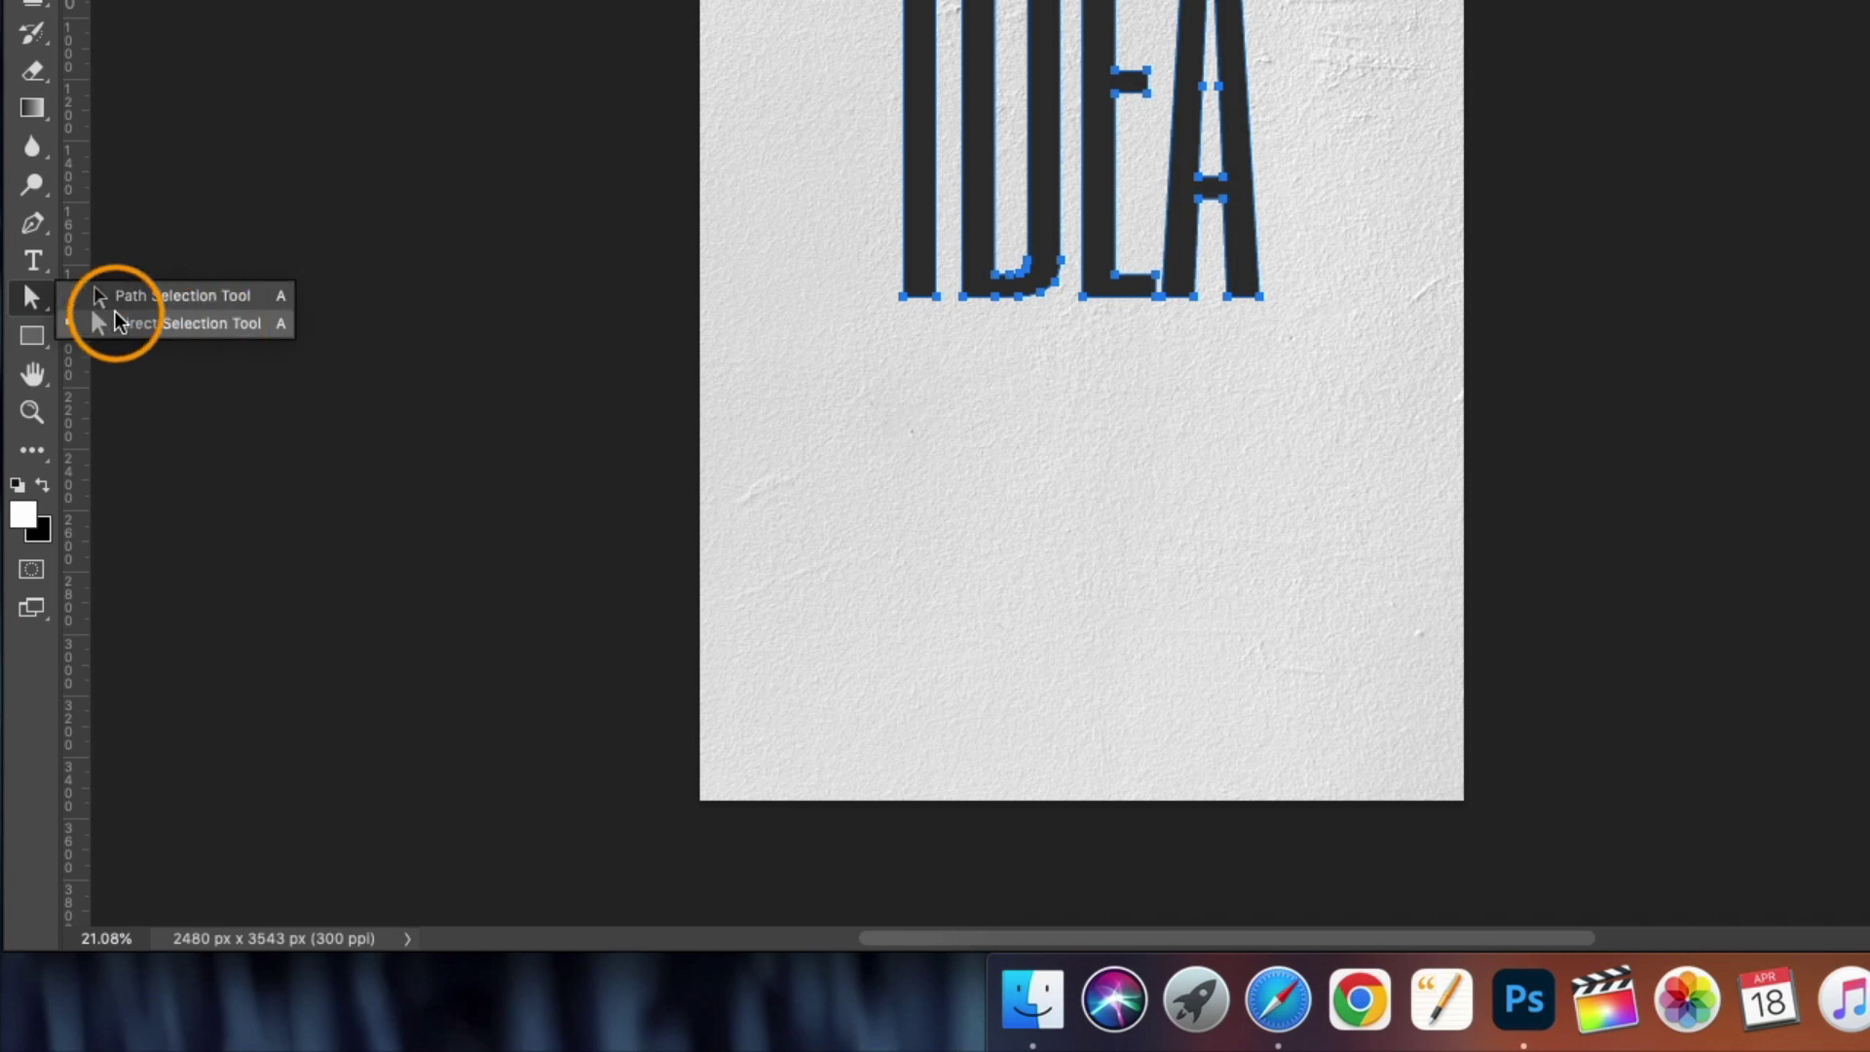
click(133, 331)
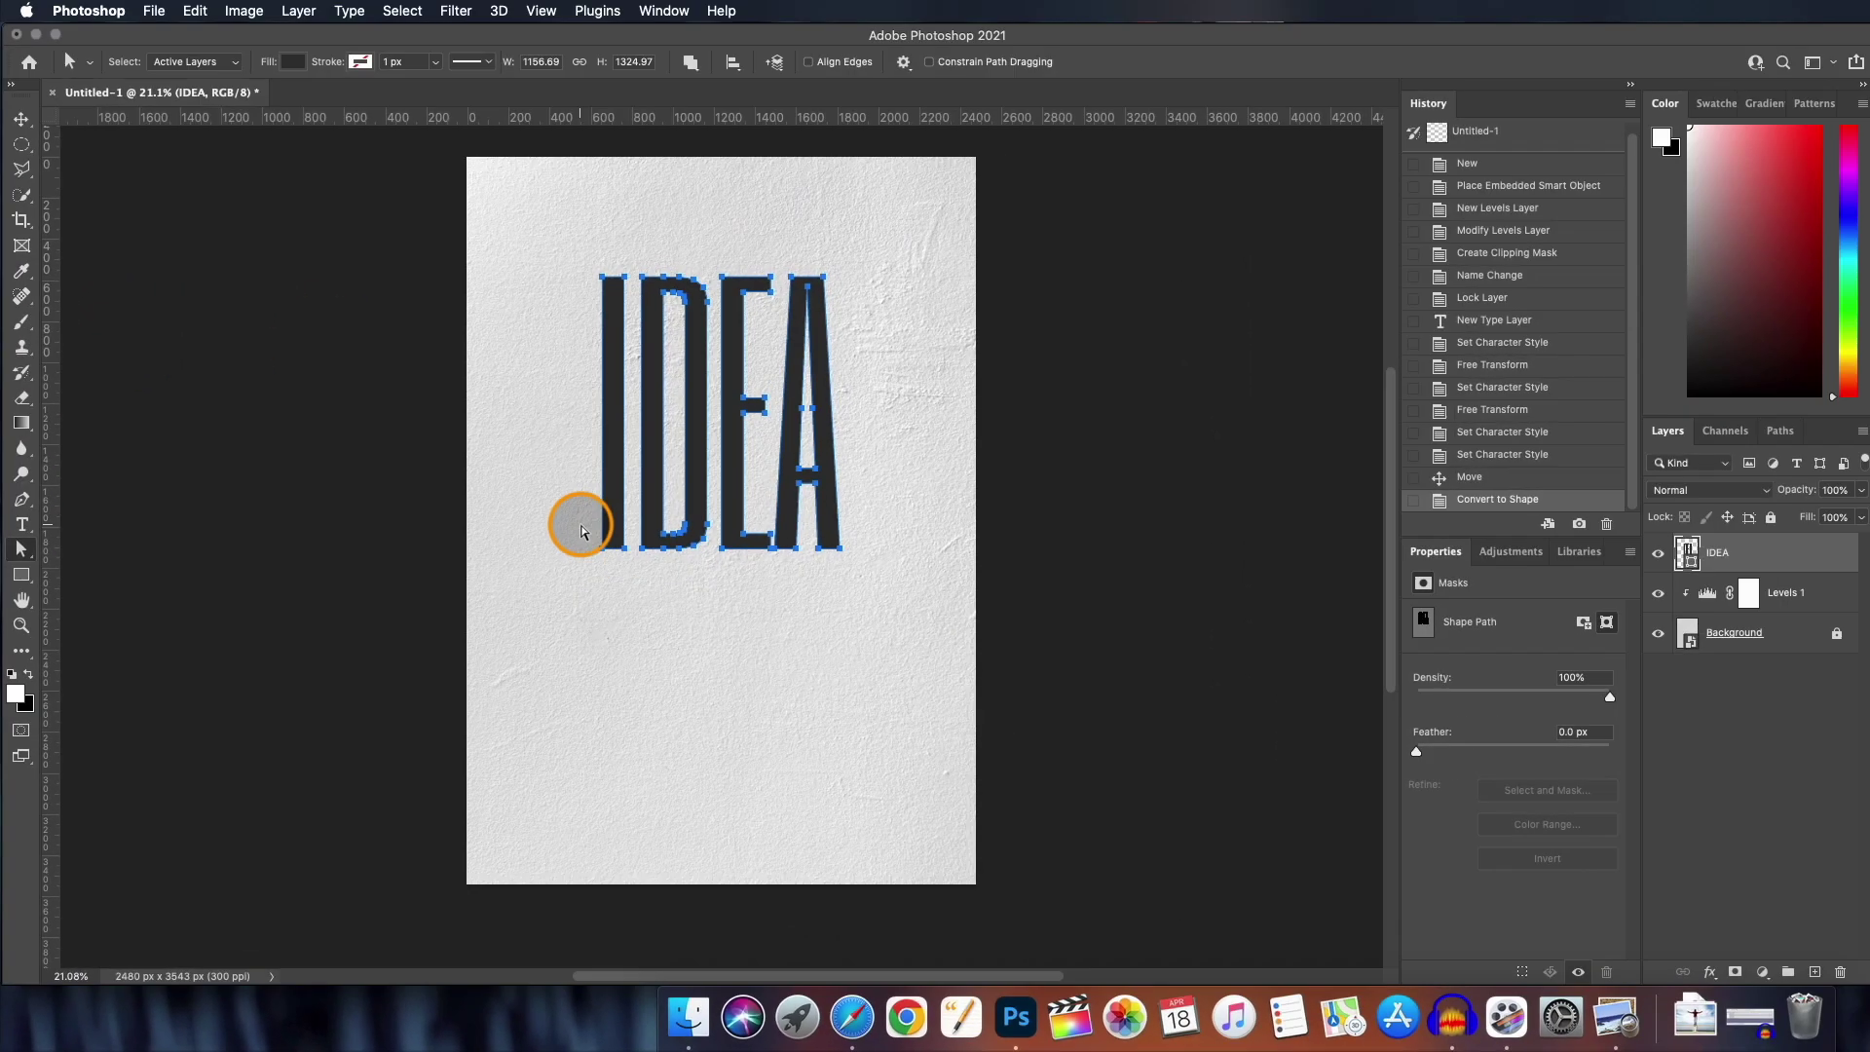
click(596, 511)
click(835, 560)
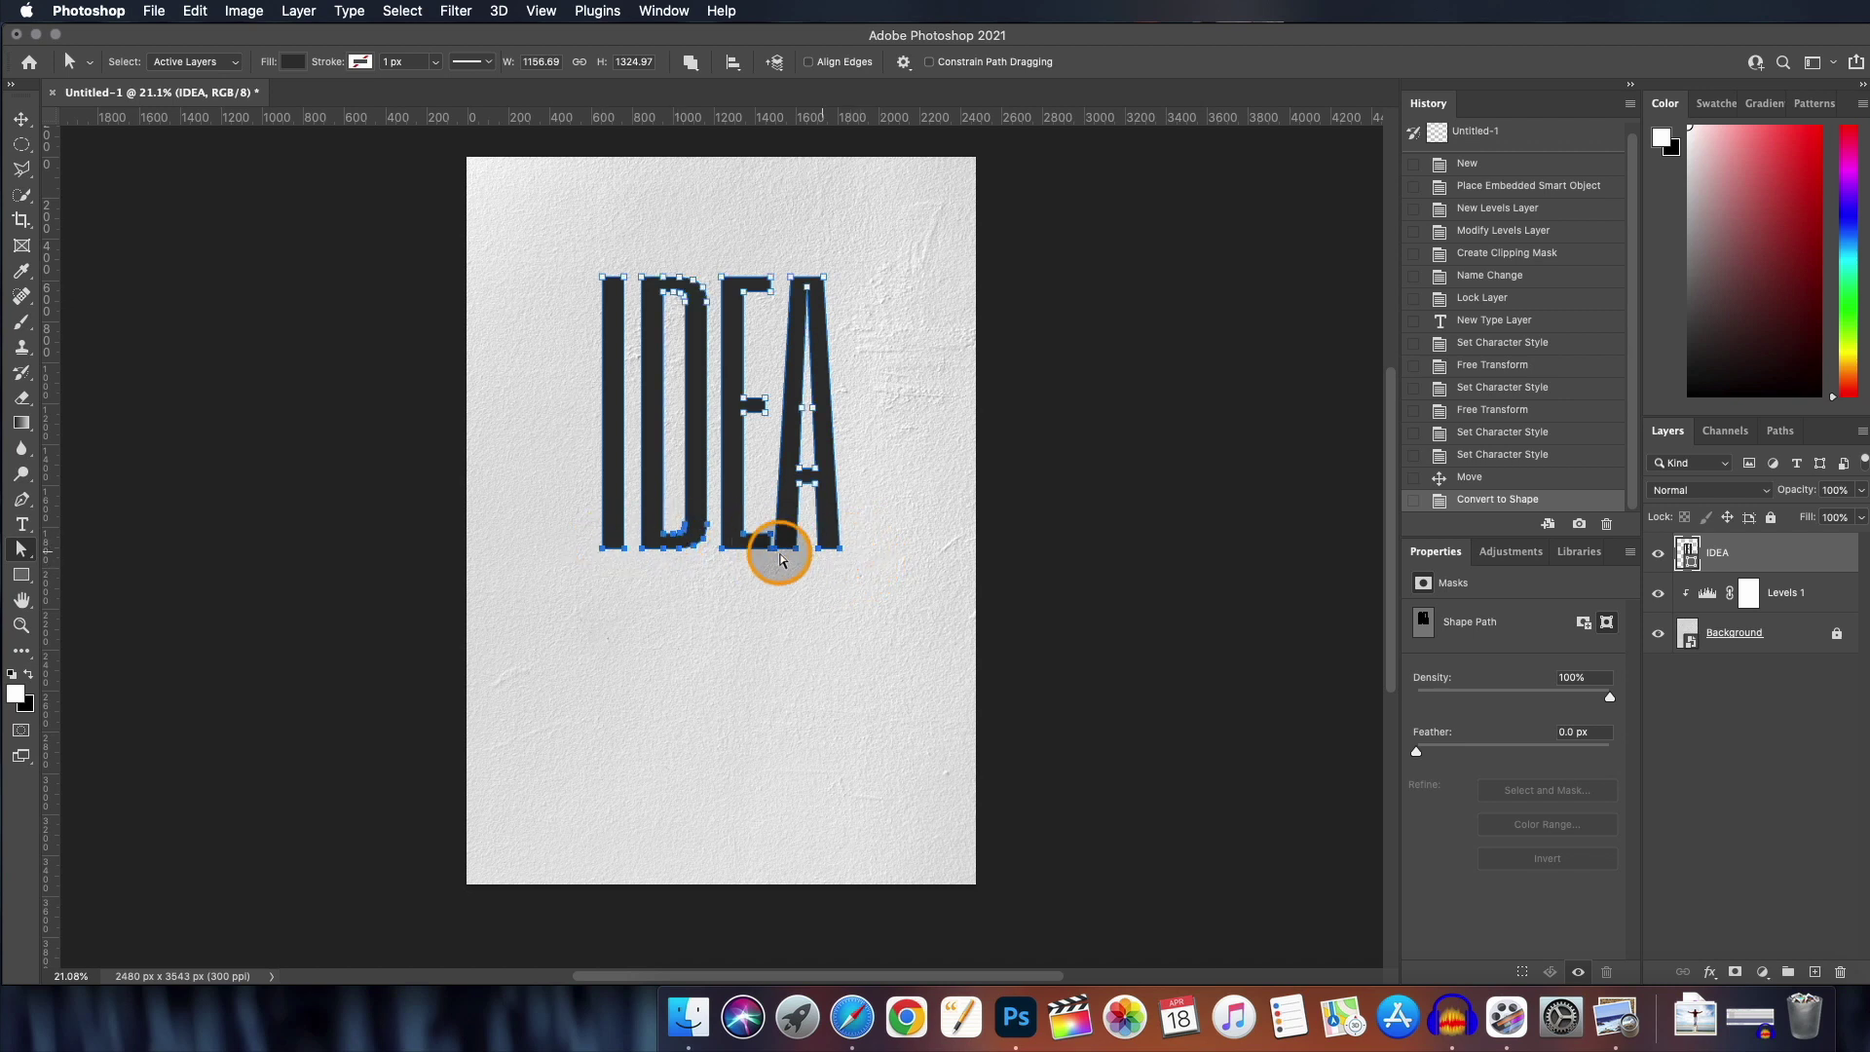
drag(721, 556, 714, 662)
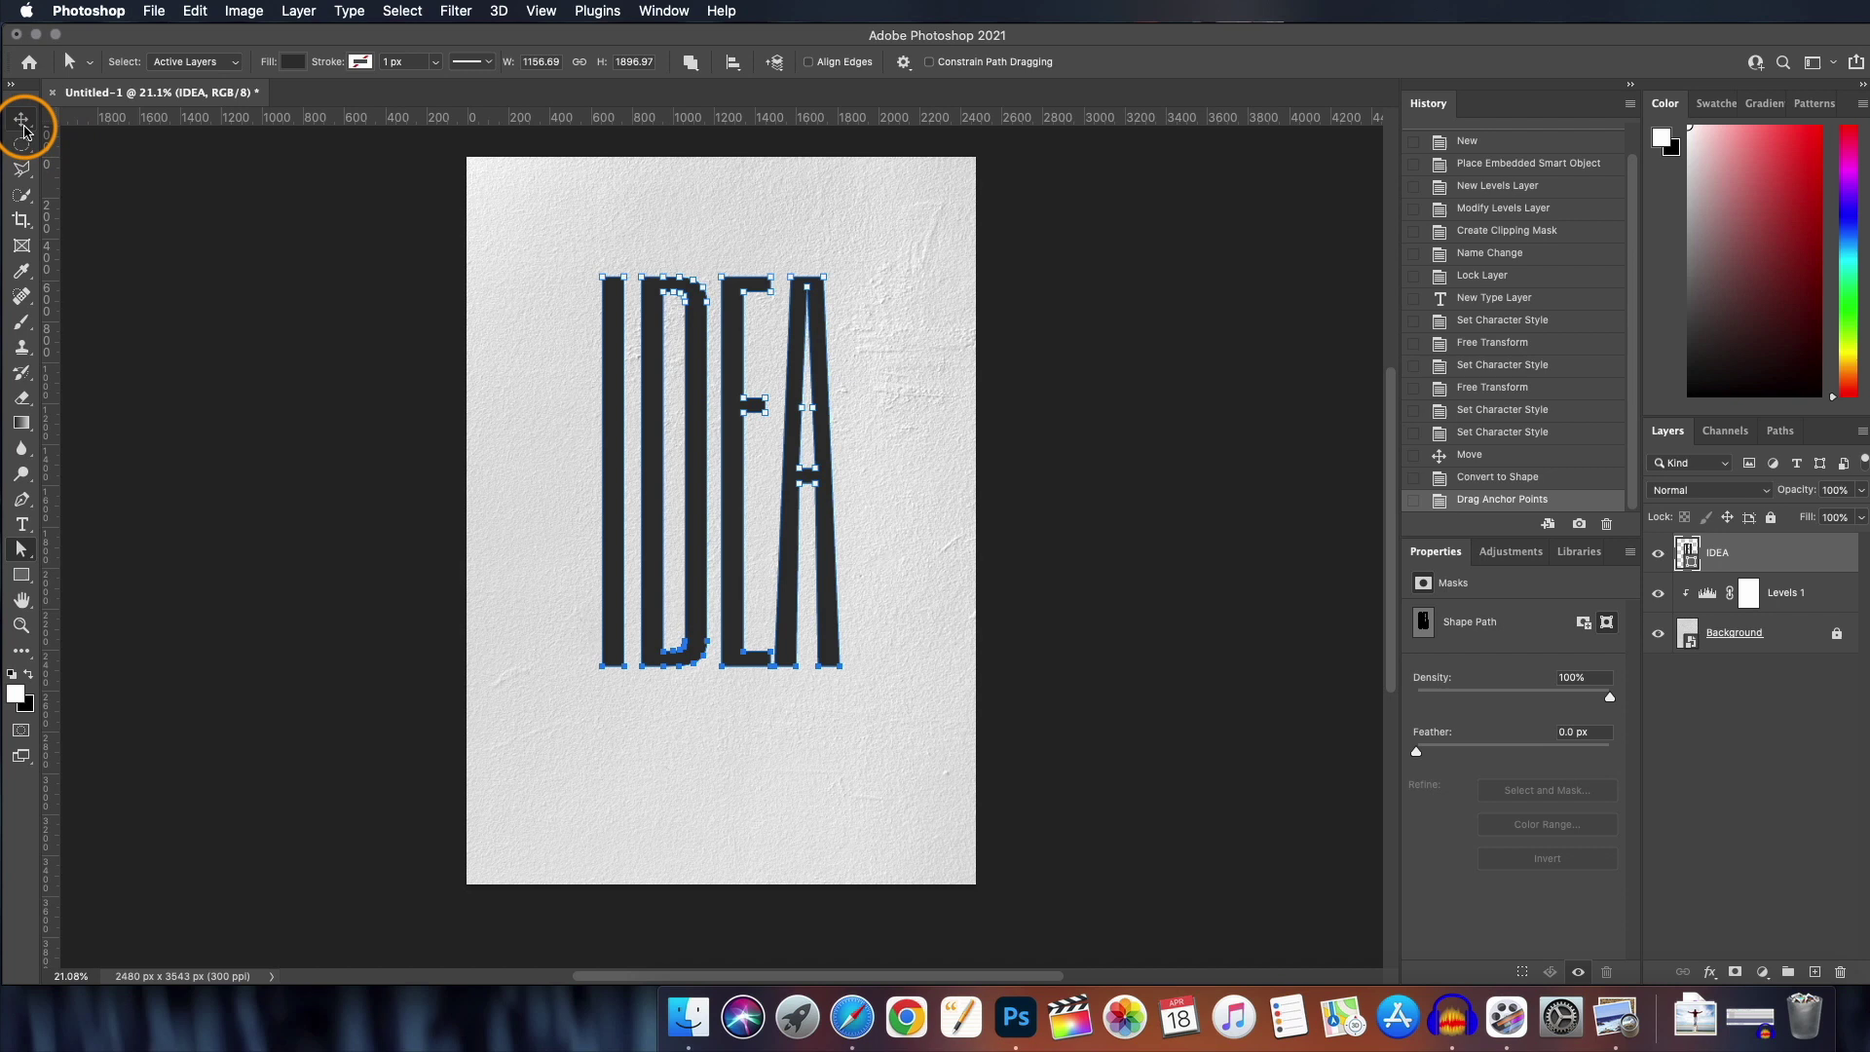
- Duplicate the IDEA shape layer as IDEA copy
click(21, 119)
click(897, 451)
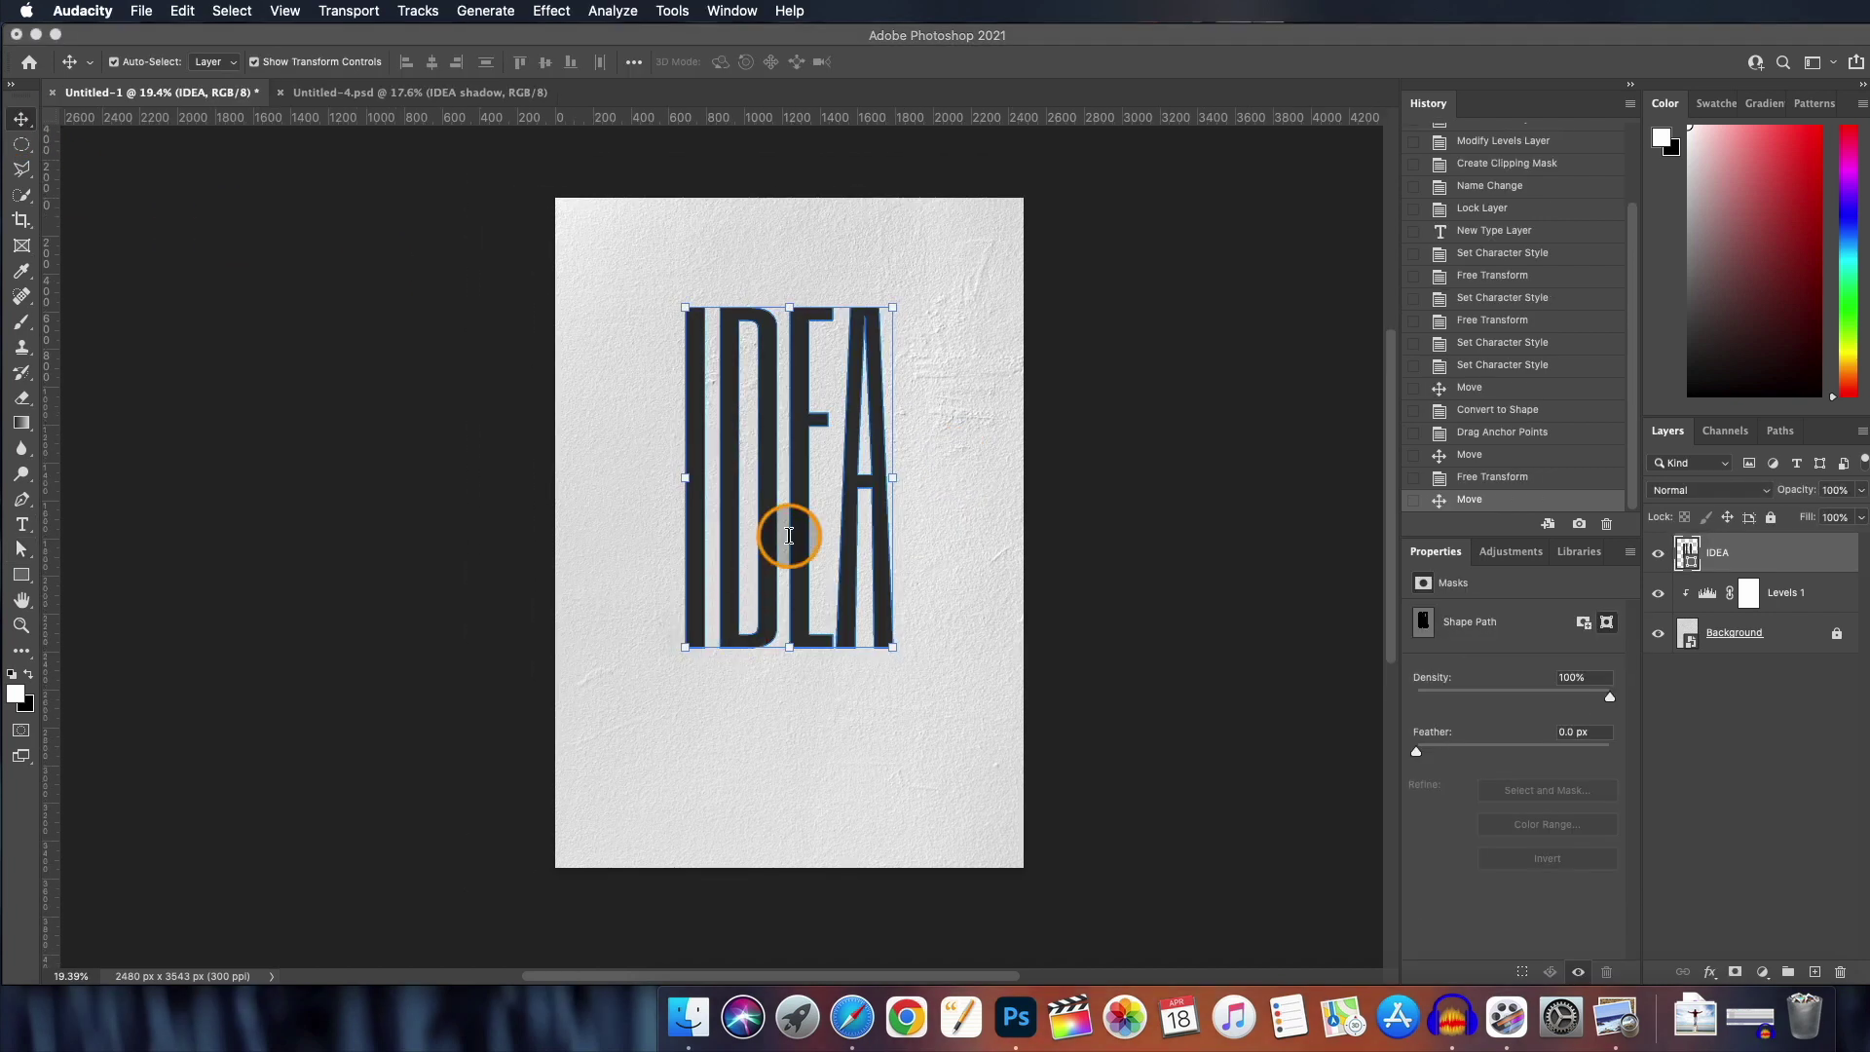
click(797, 452)
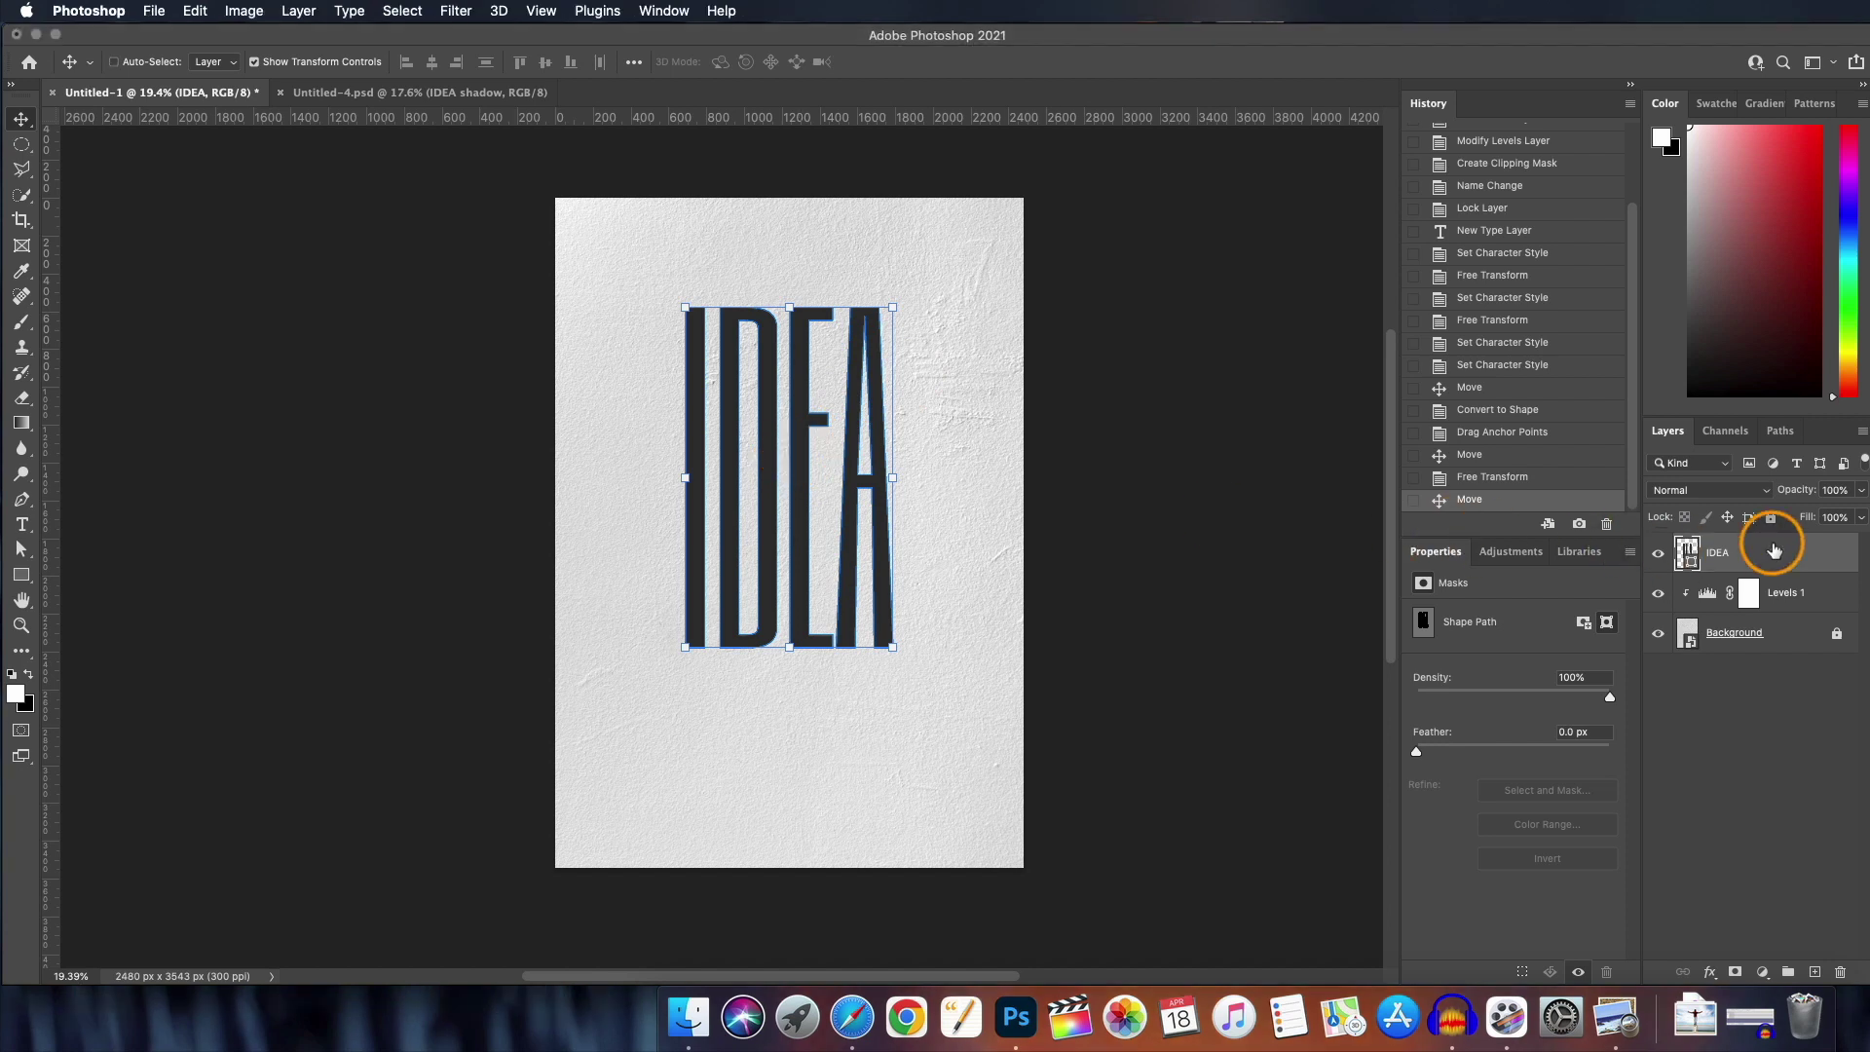
key(super+j)
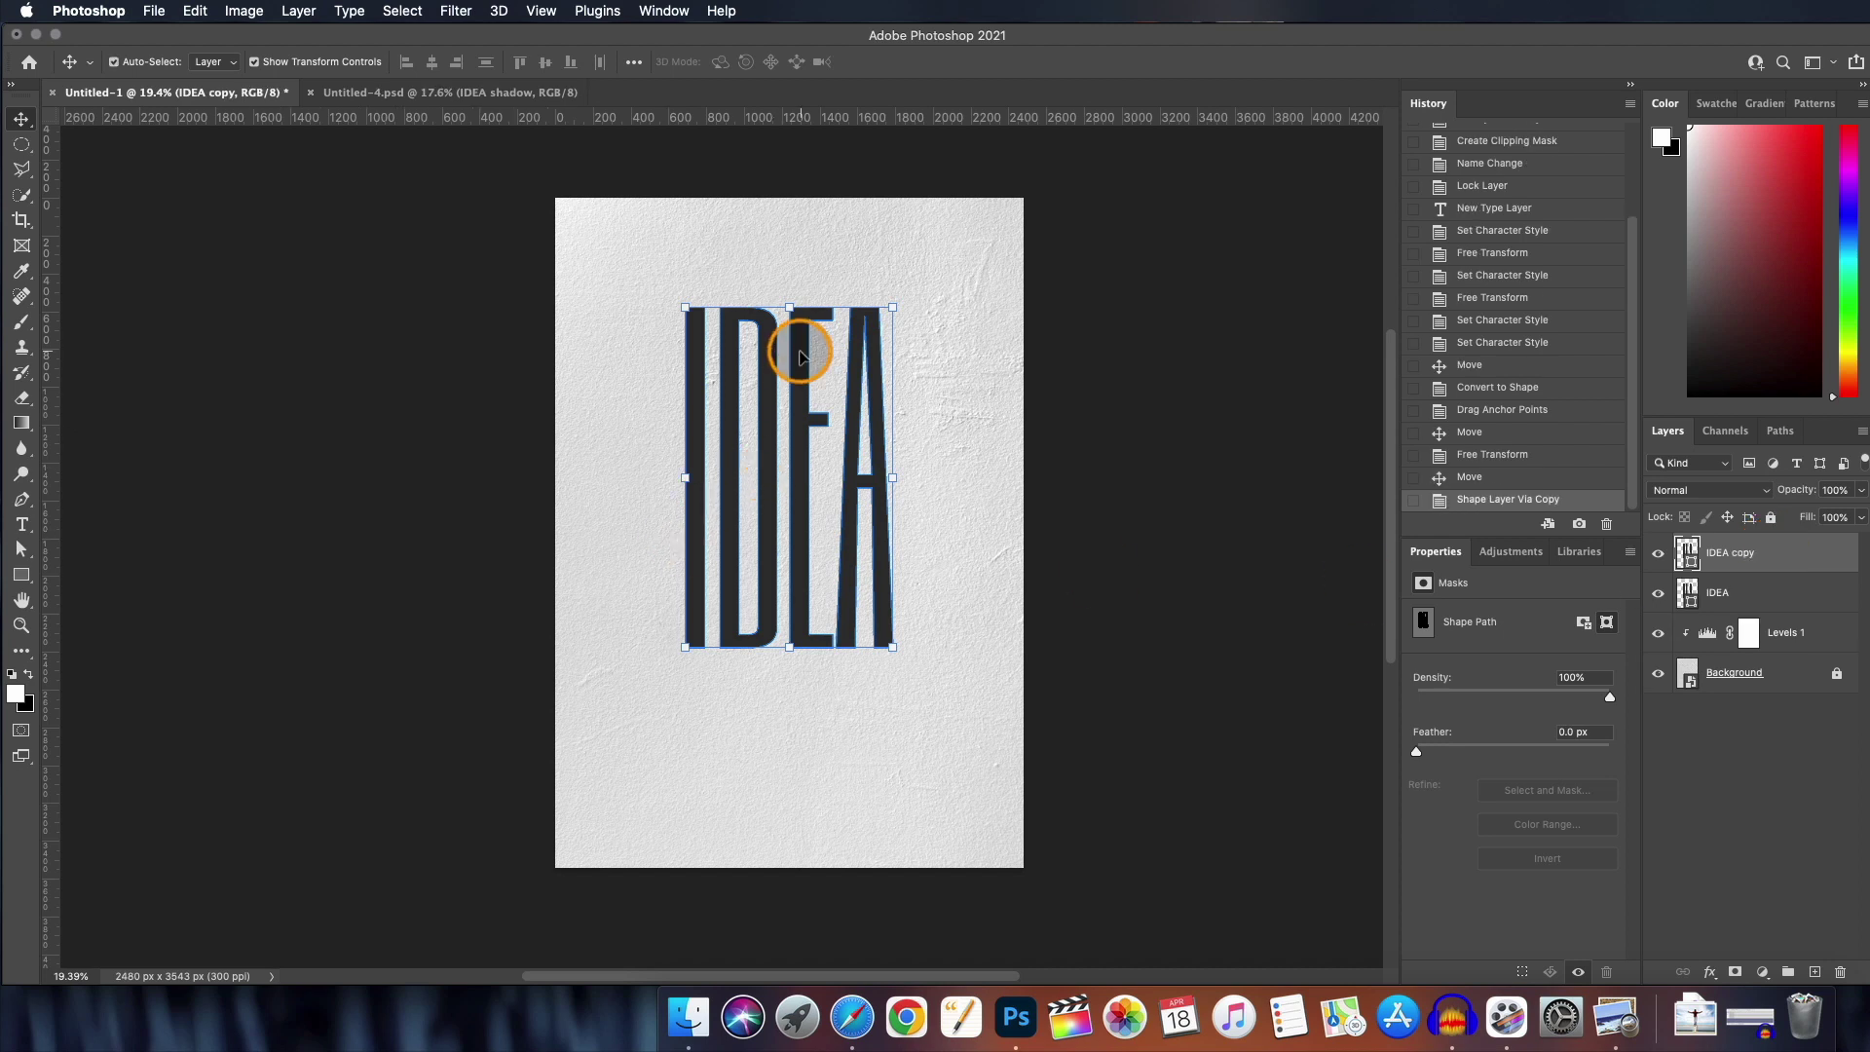
- Flip the IDEA copy vertically and move it beneath the letters
key(super+t)
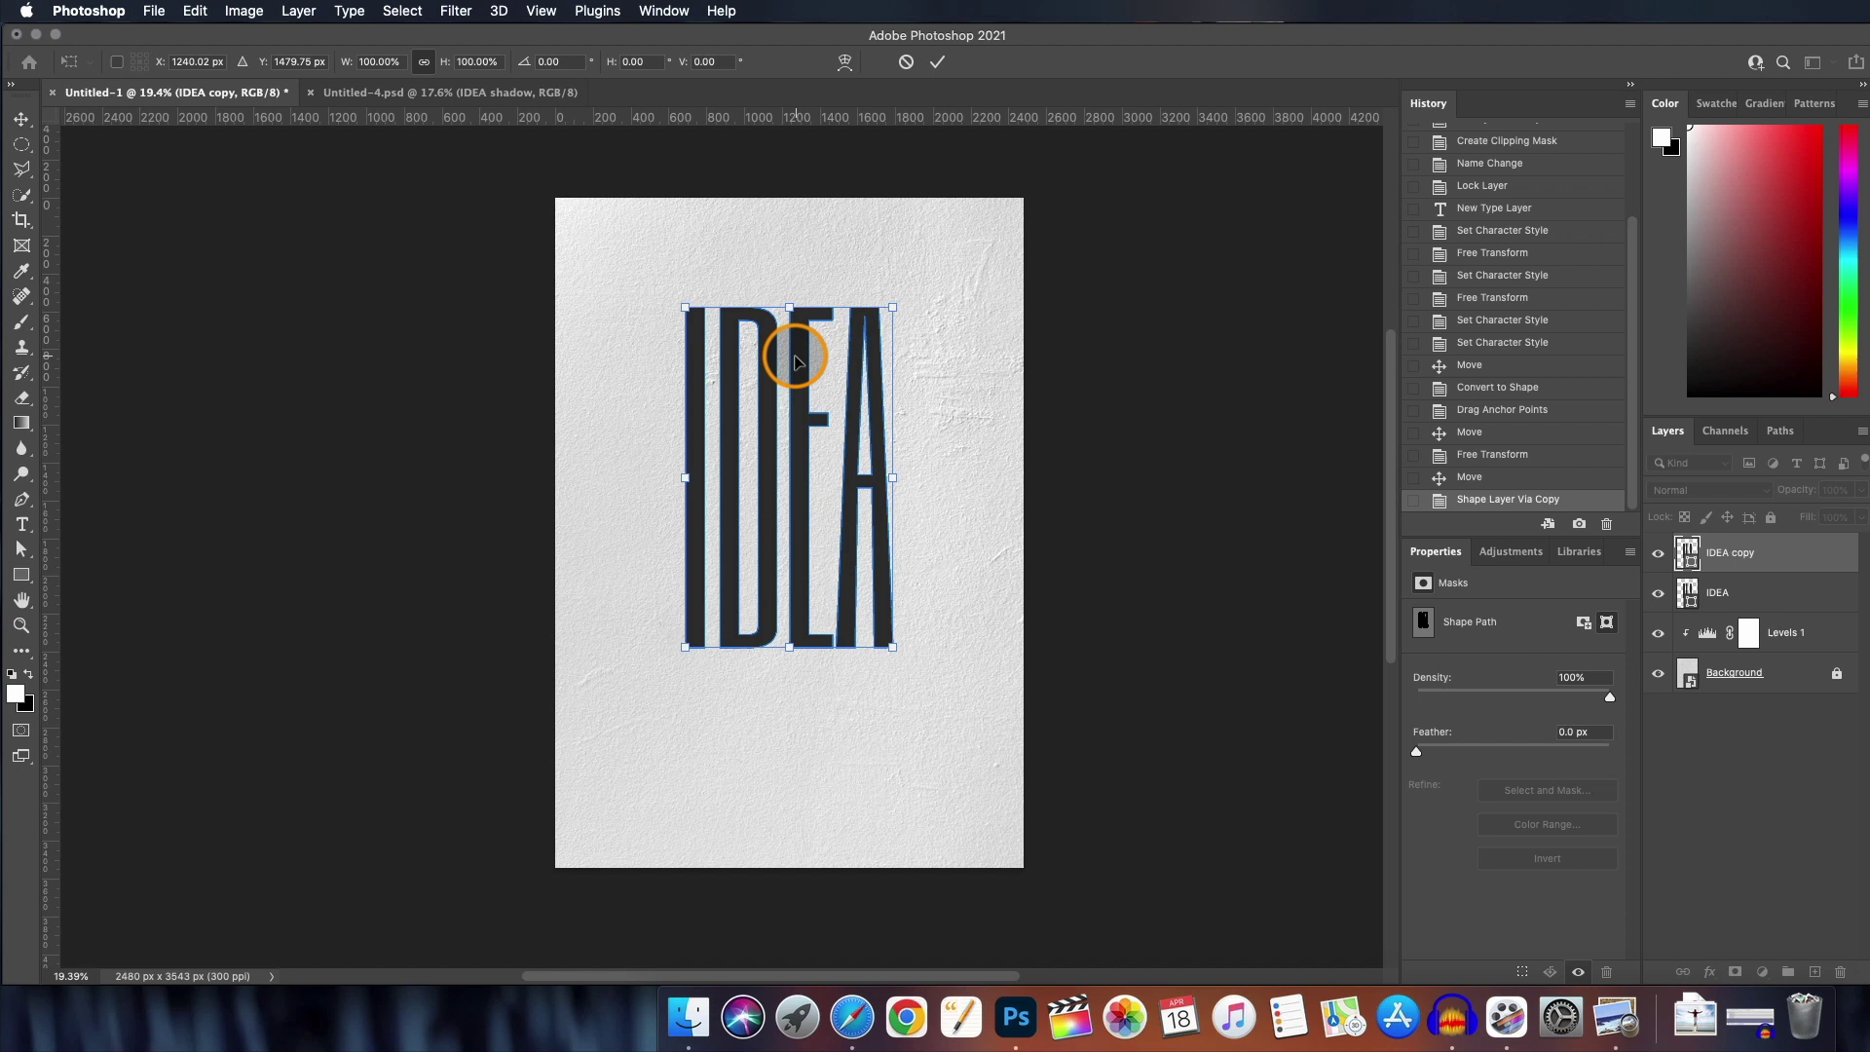
right_click(795, 362)
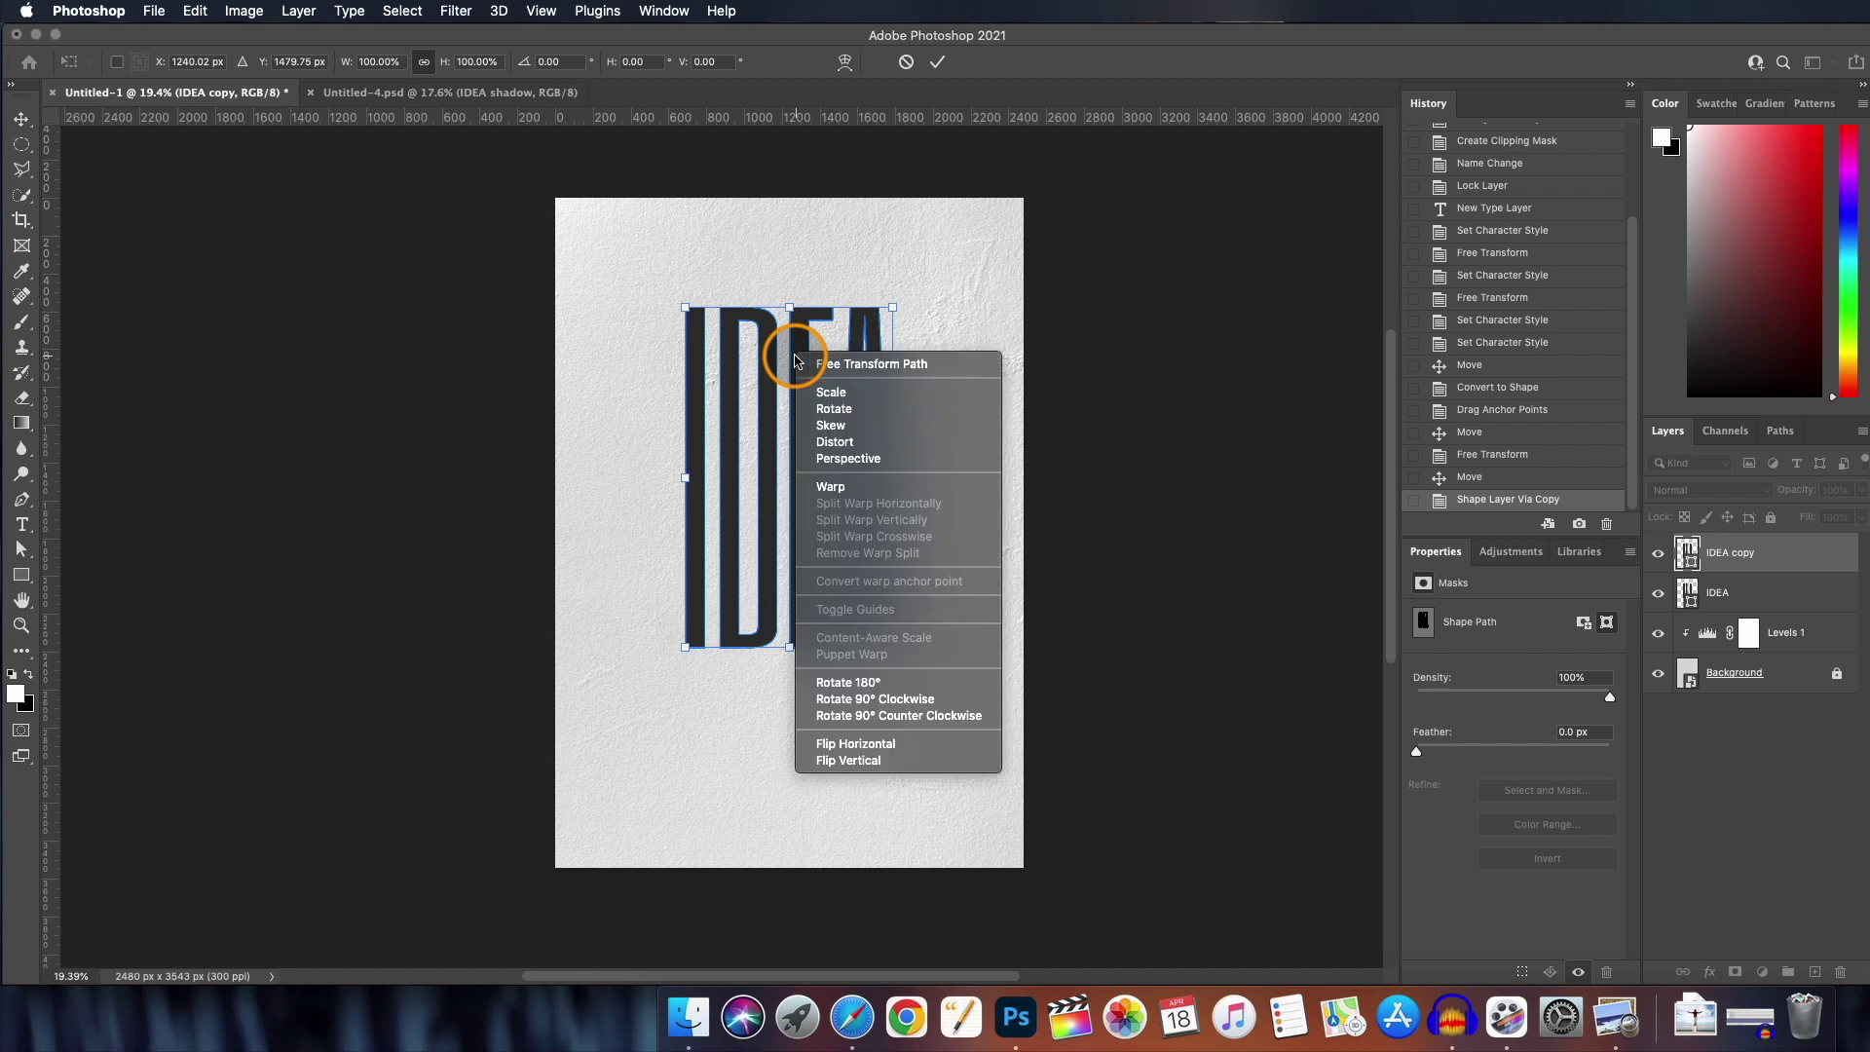
click(836, 760)
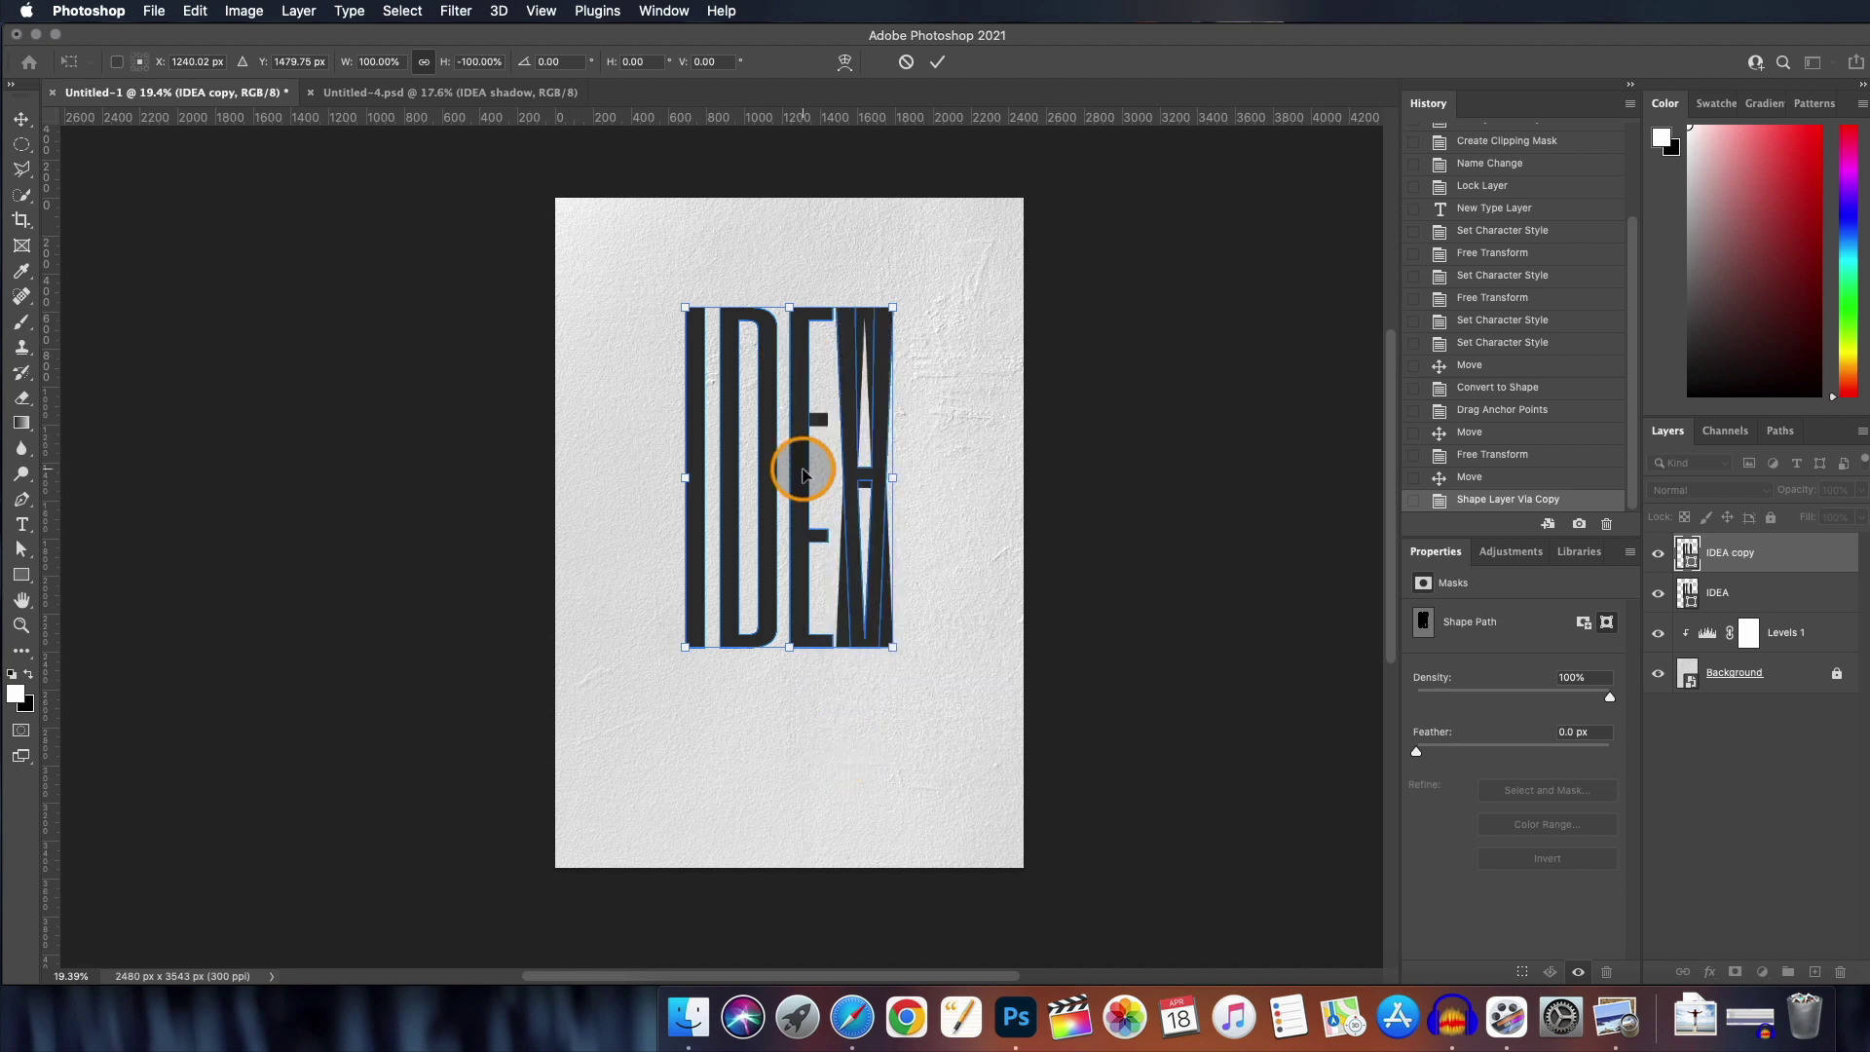
drag(803, 474, 773, 814)
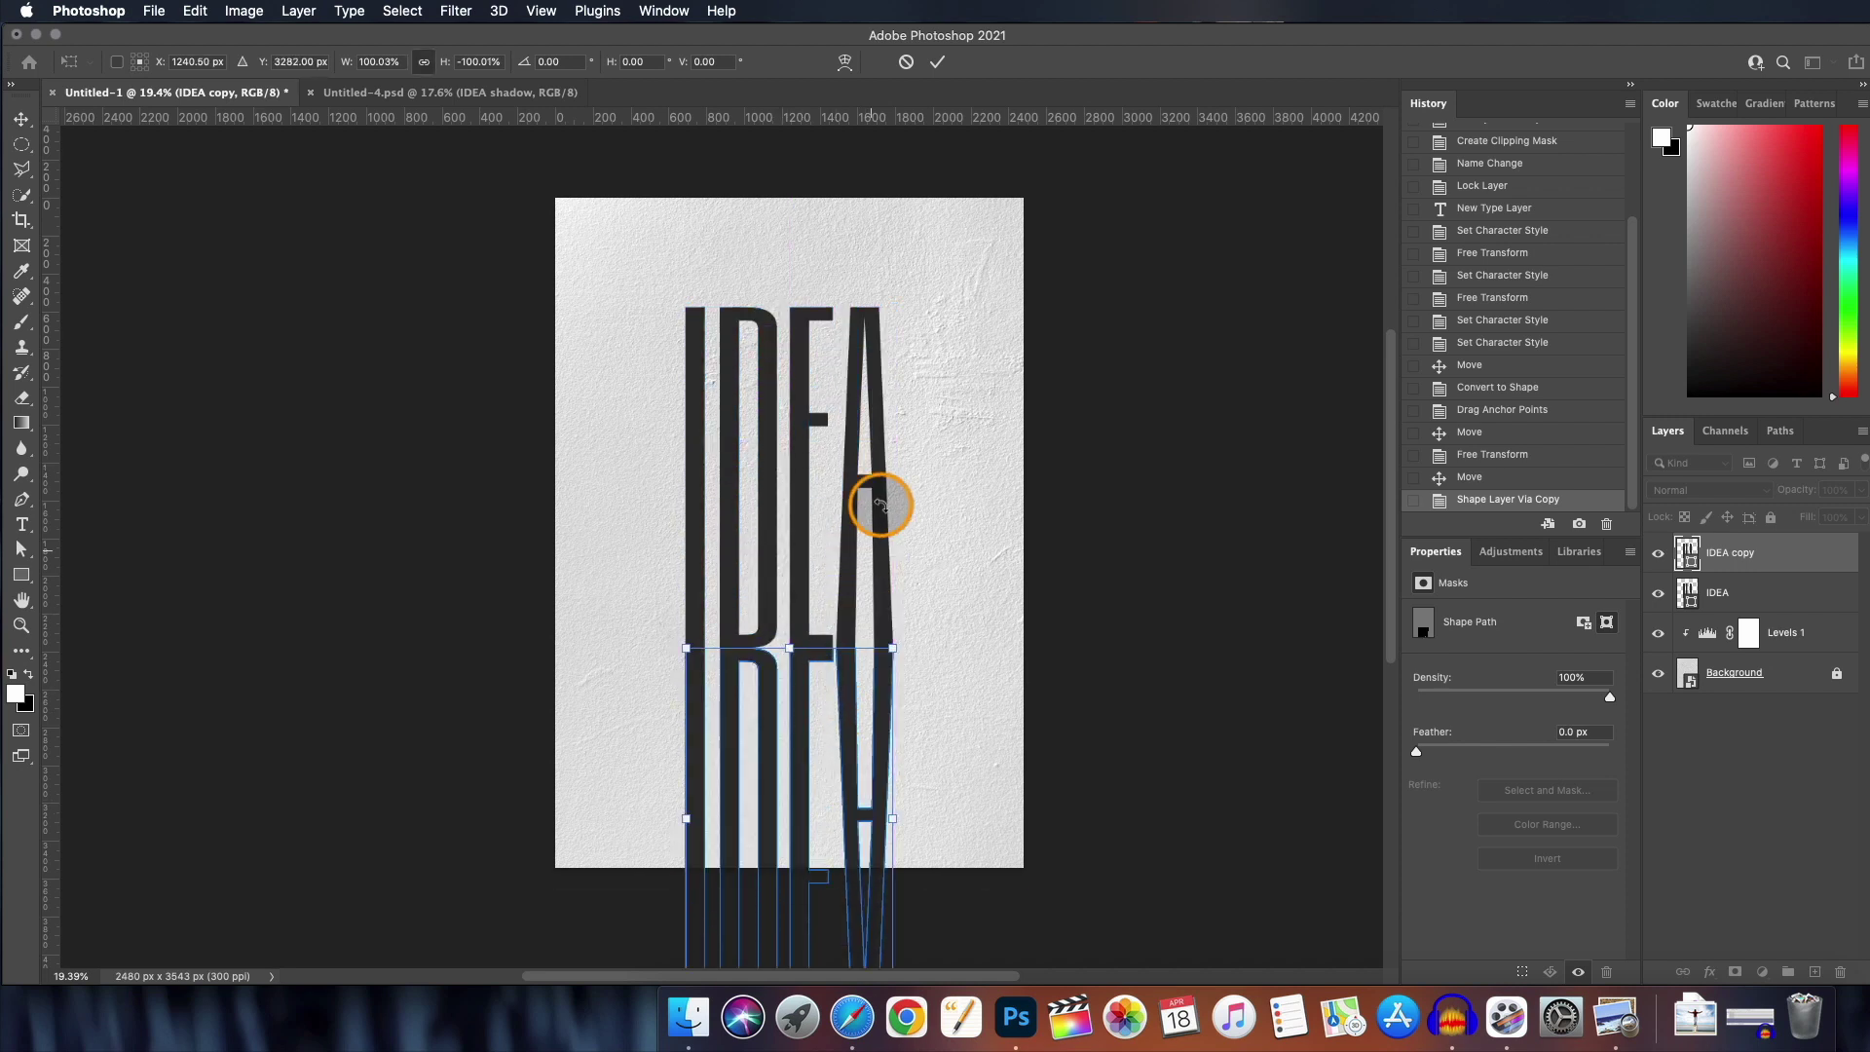
- Perspective-transform the copy, fanning its bottom edge out wide like a cast shadow
right_click(796, 799)
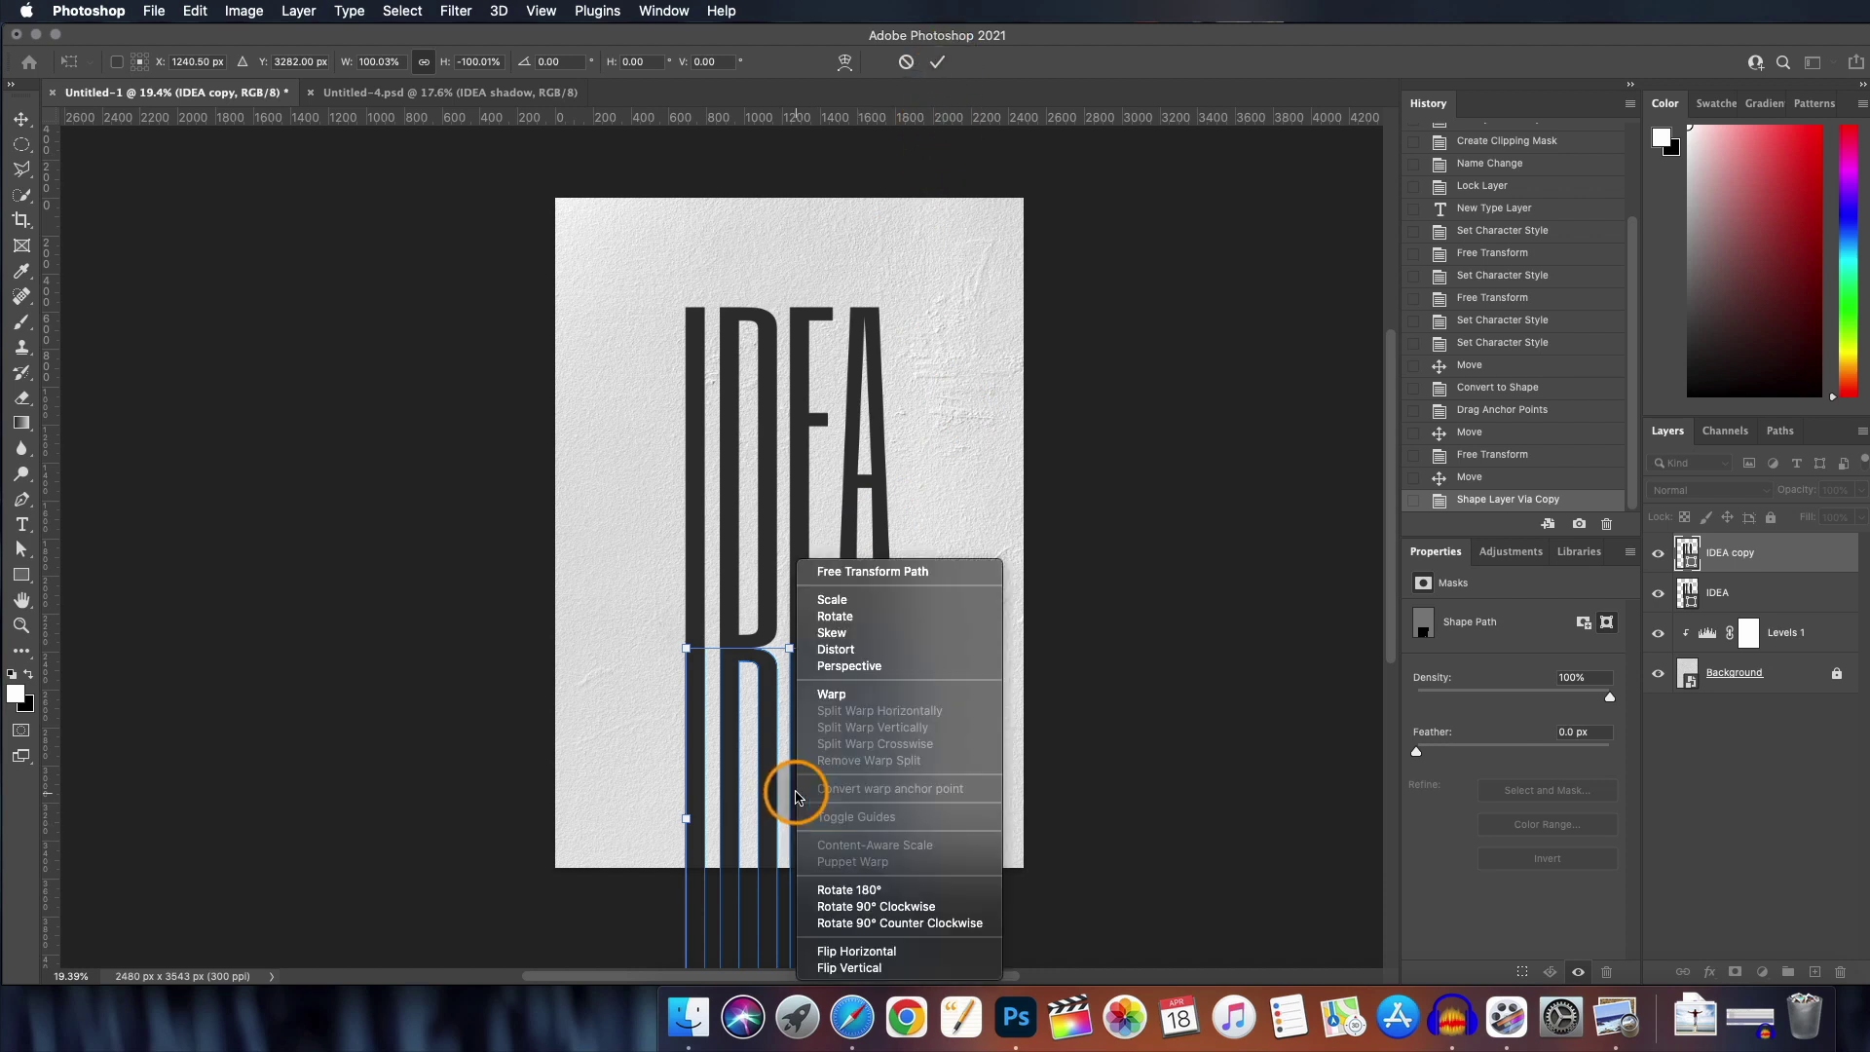
click(858, 668)
scroll(858, 671, down, 5)
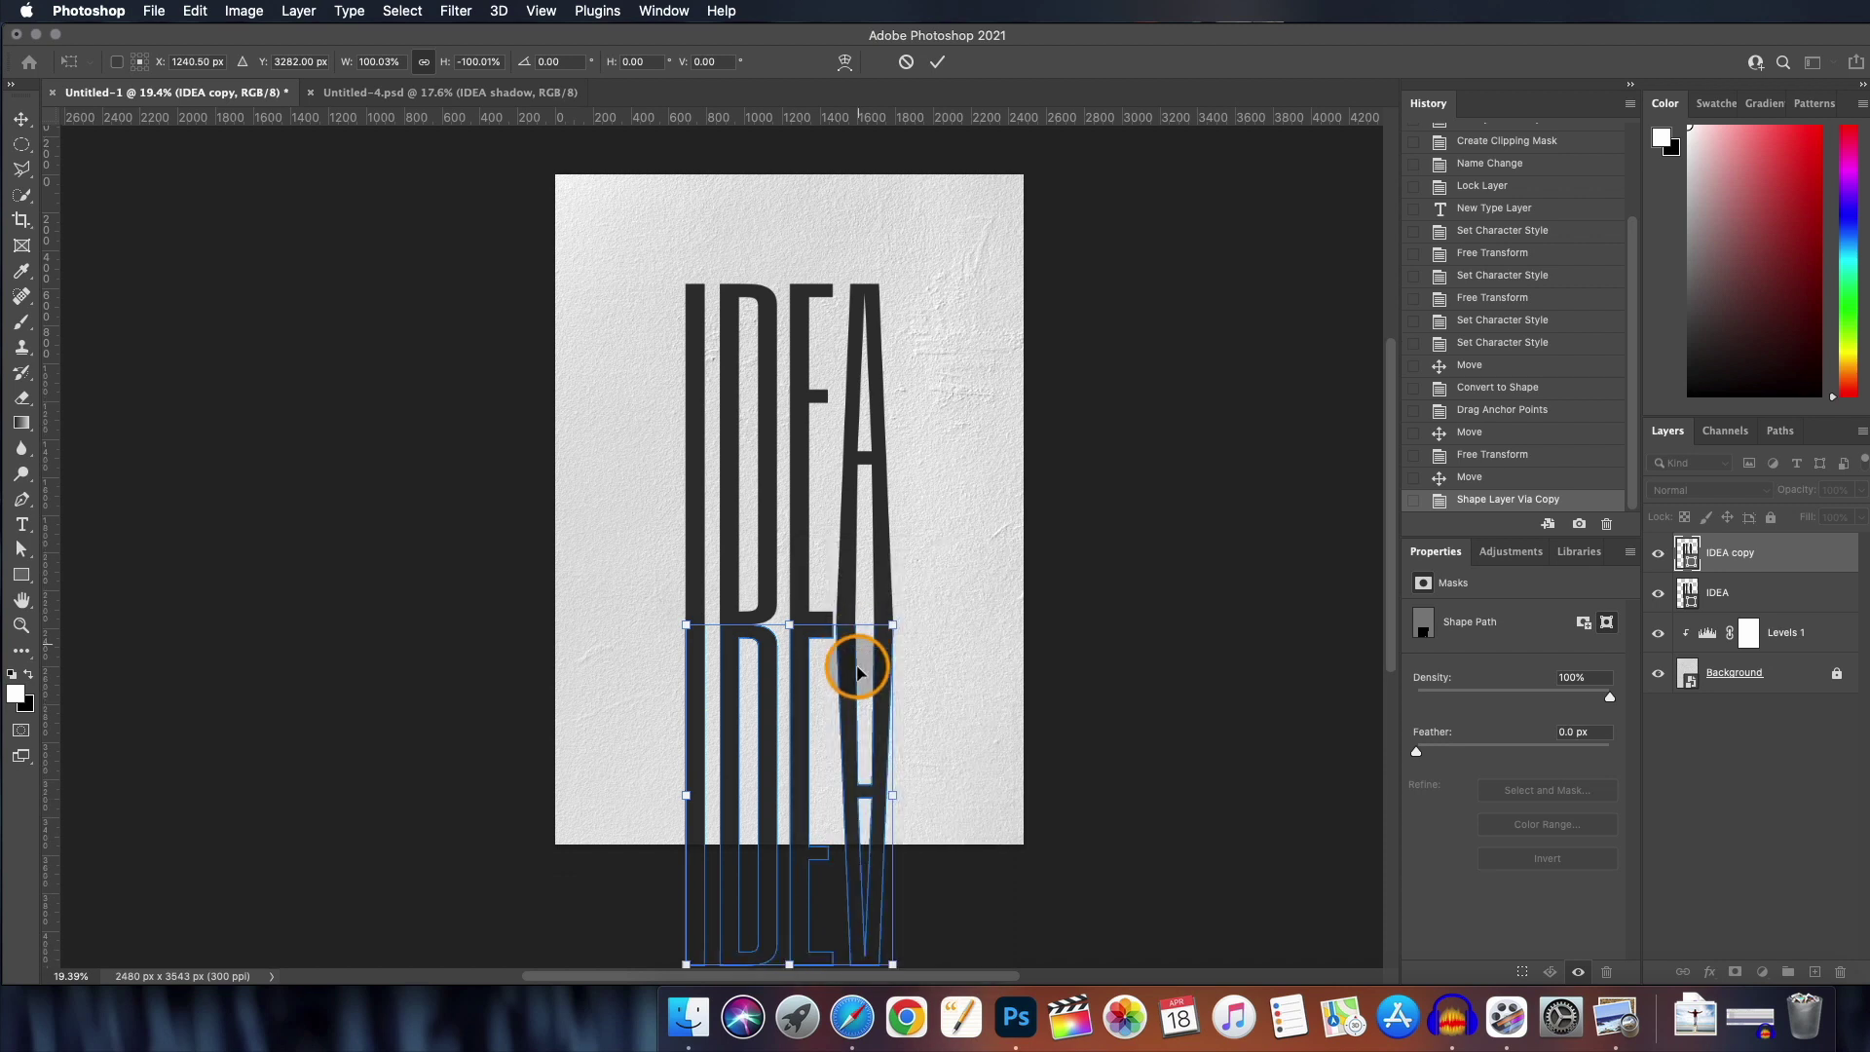
scroll(858, 672, up, 2)
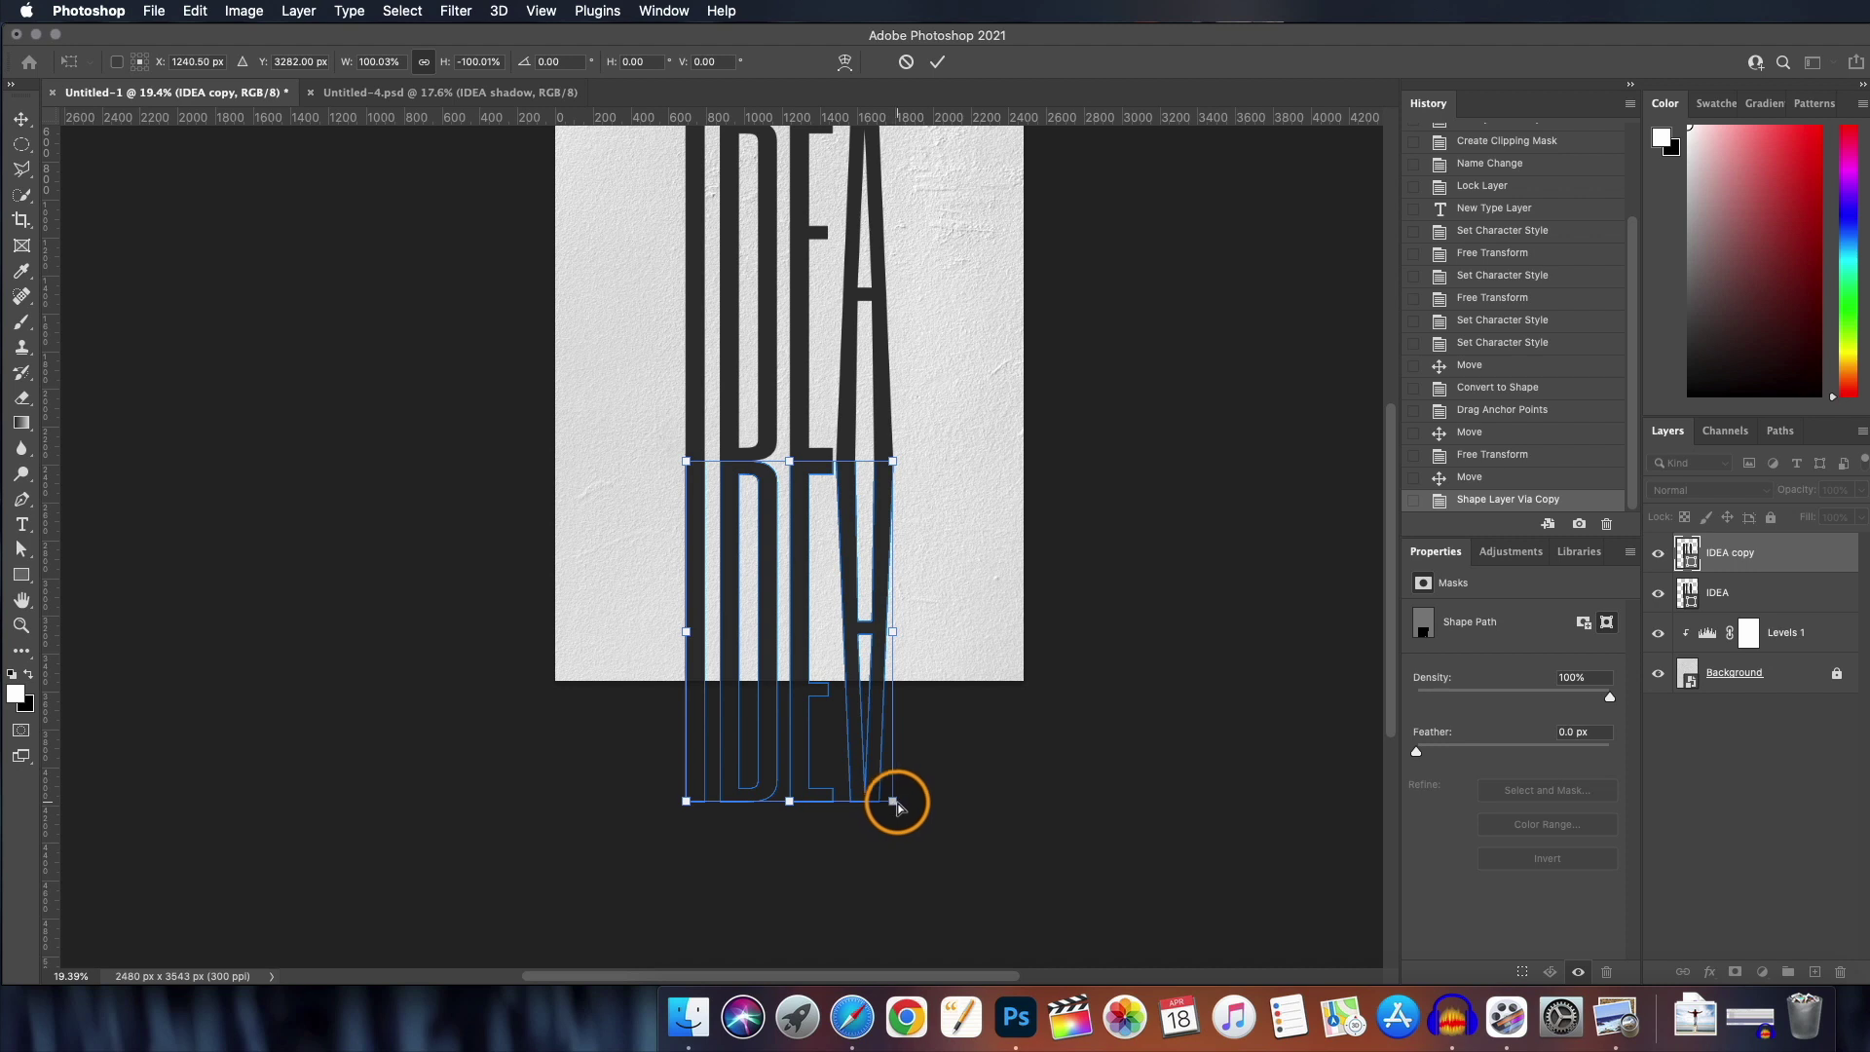
drag(898, 805, 1279, 803)
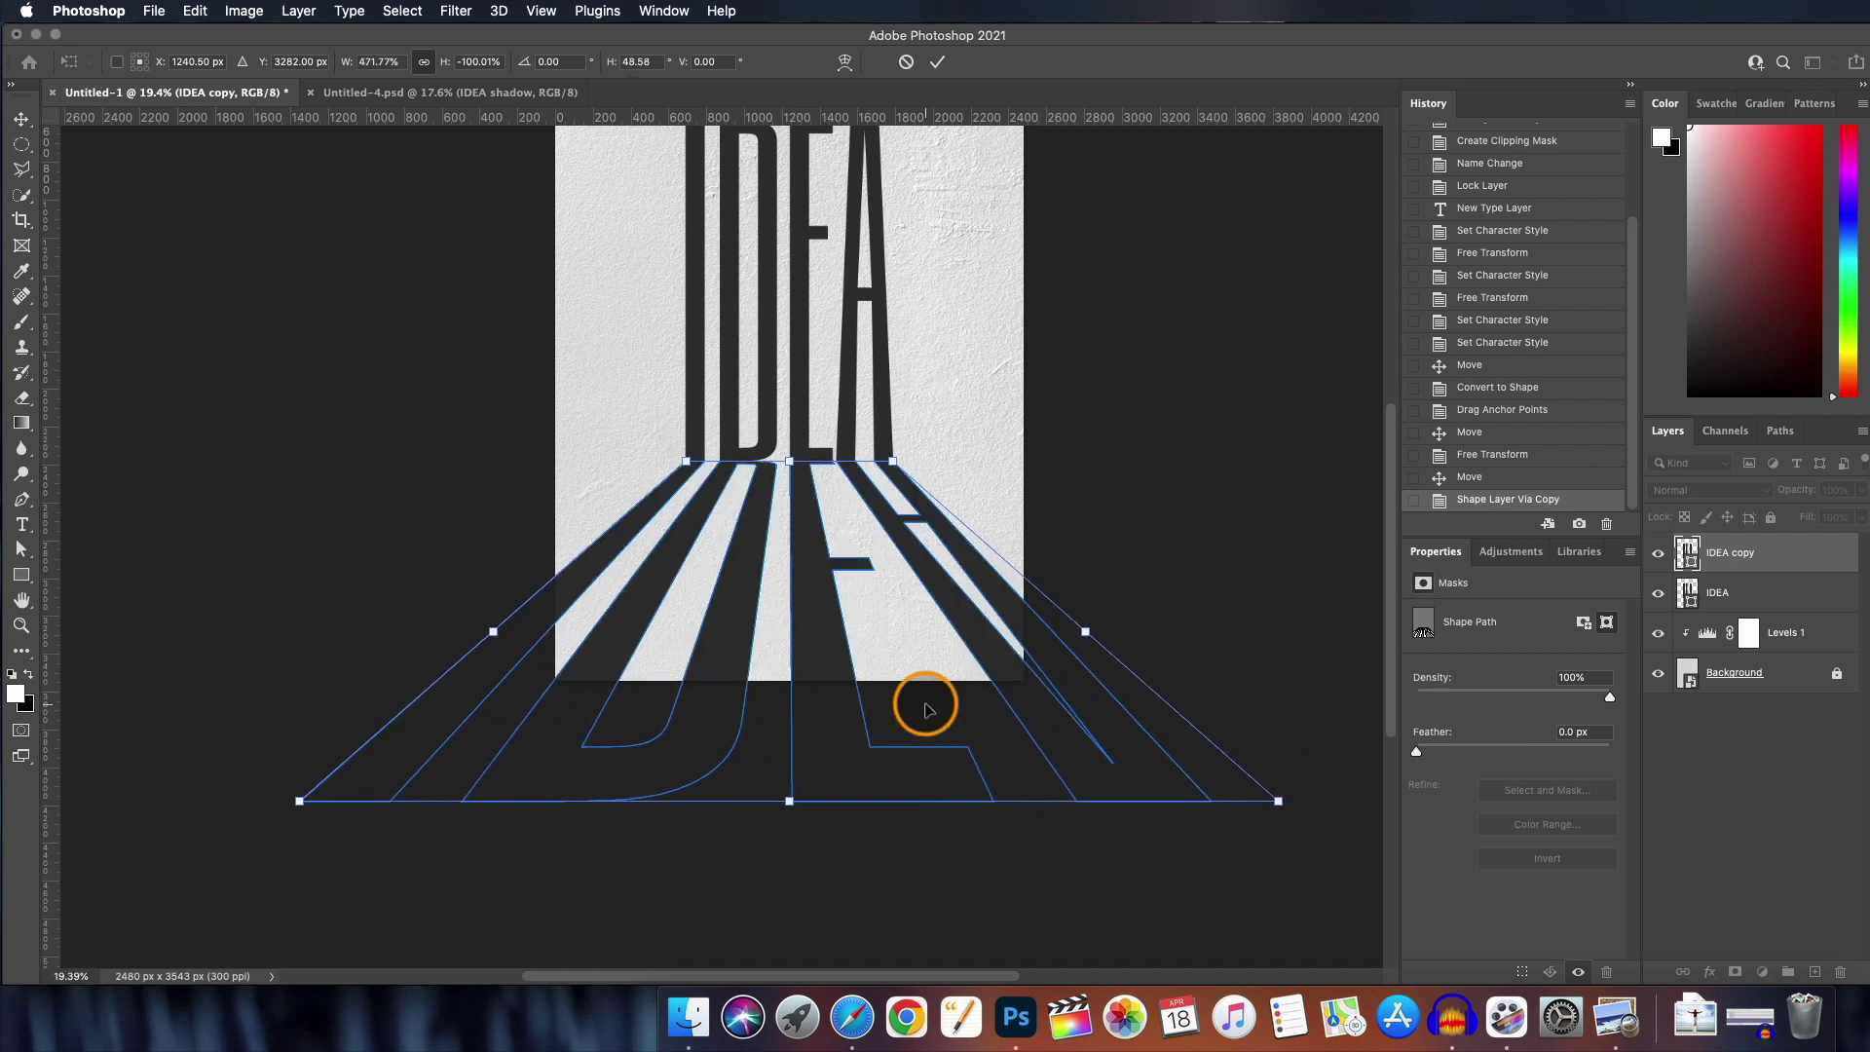
scroll(927, 707, up, 3)
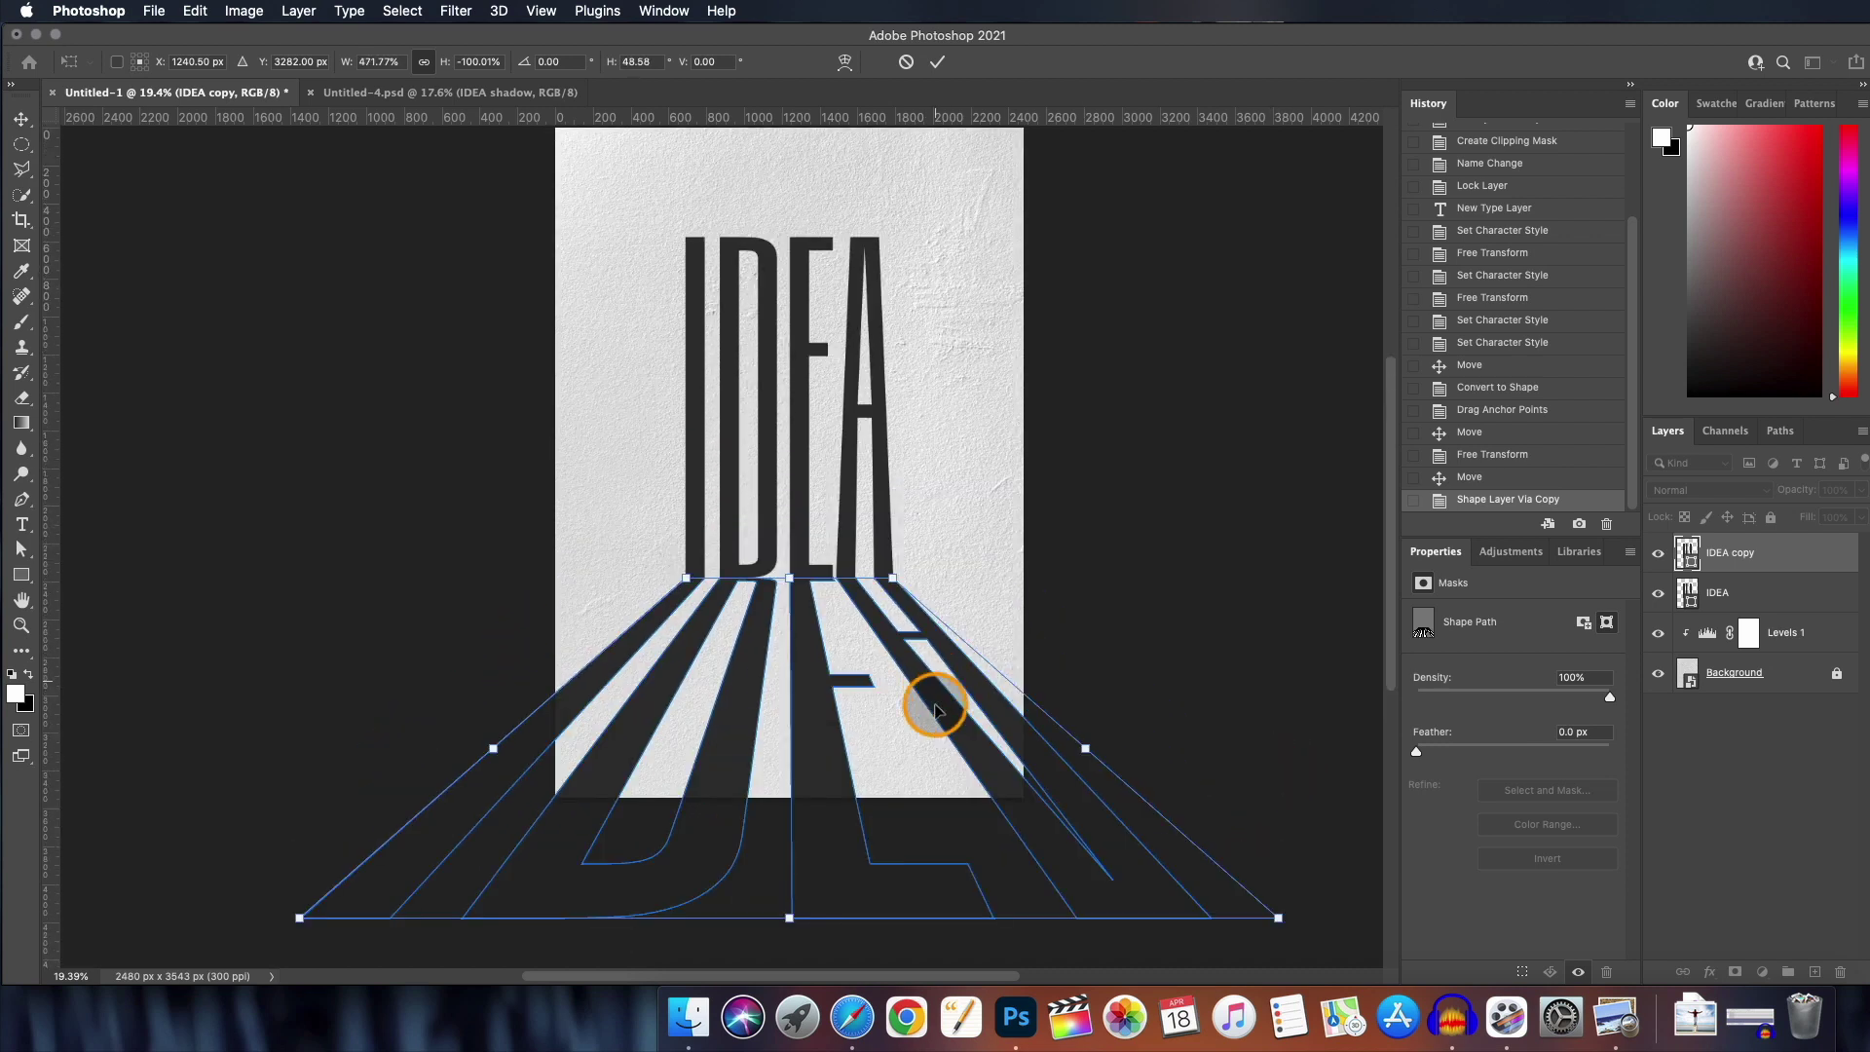
- Commit the perspective and convert the IDEA copy into a smart object
click(937, 61)
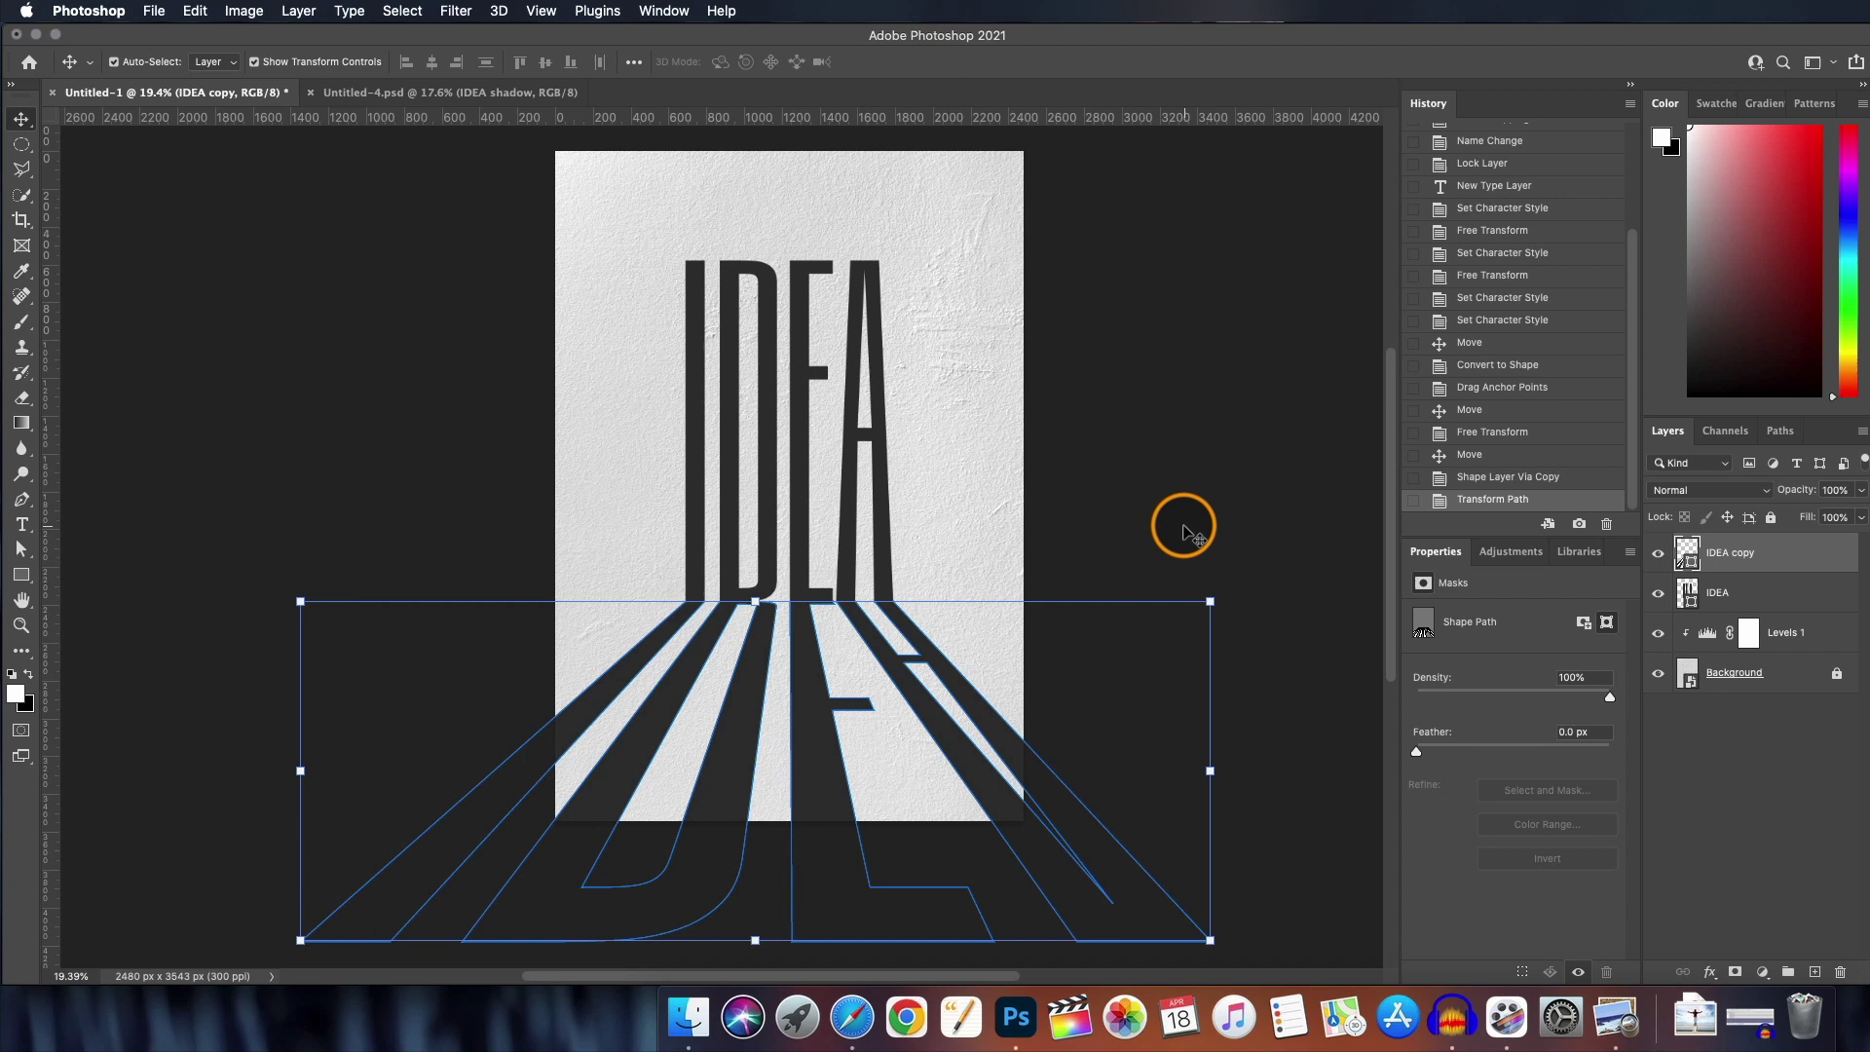
right_click(1770, 555)
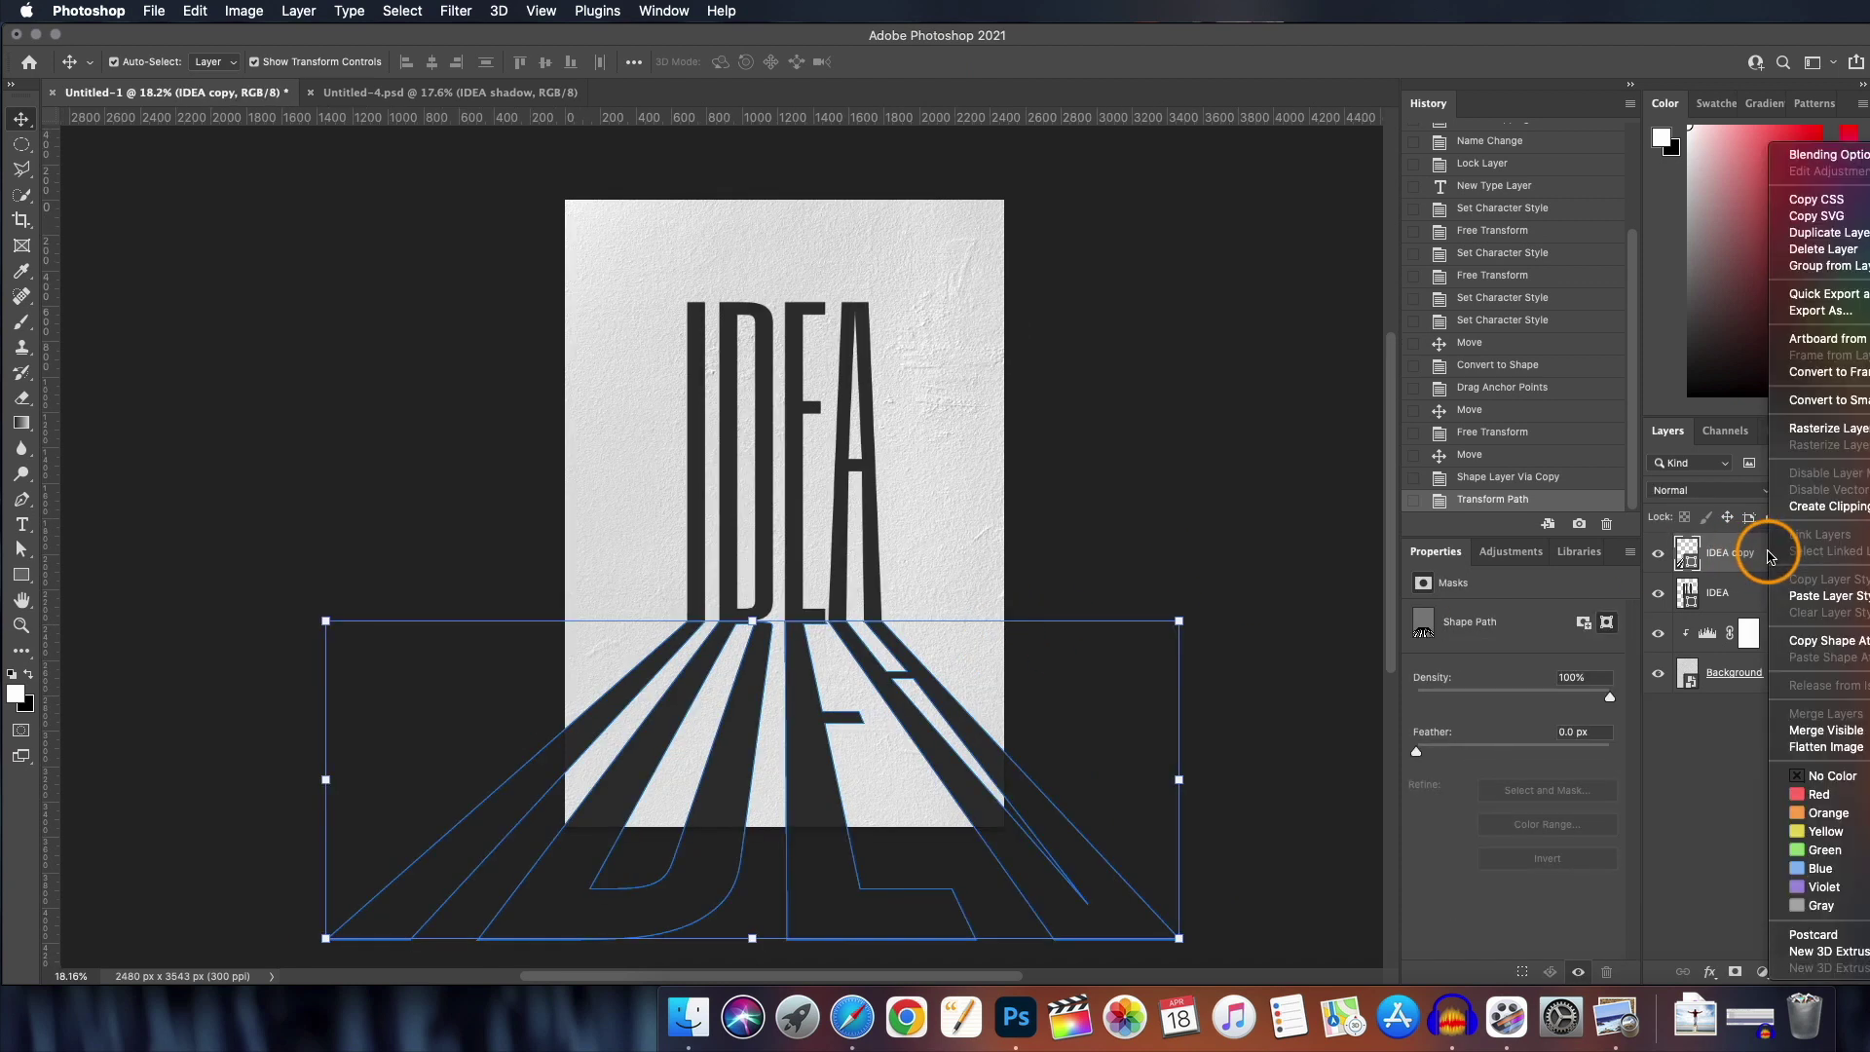
click(1835, 404)
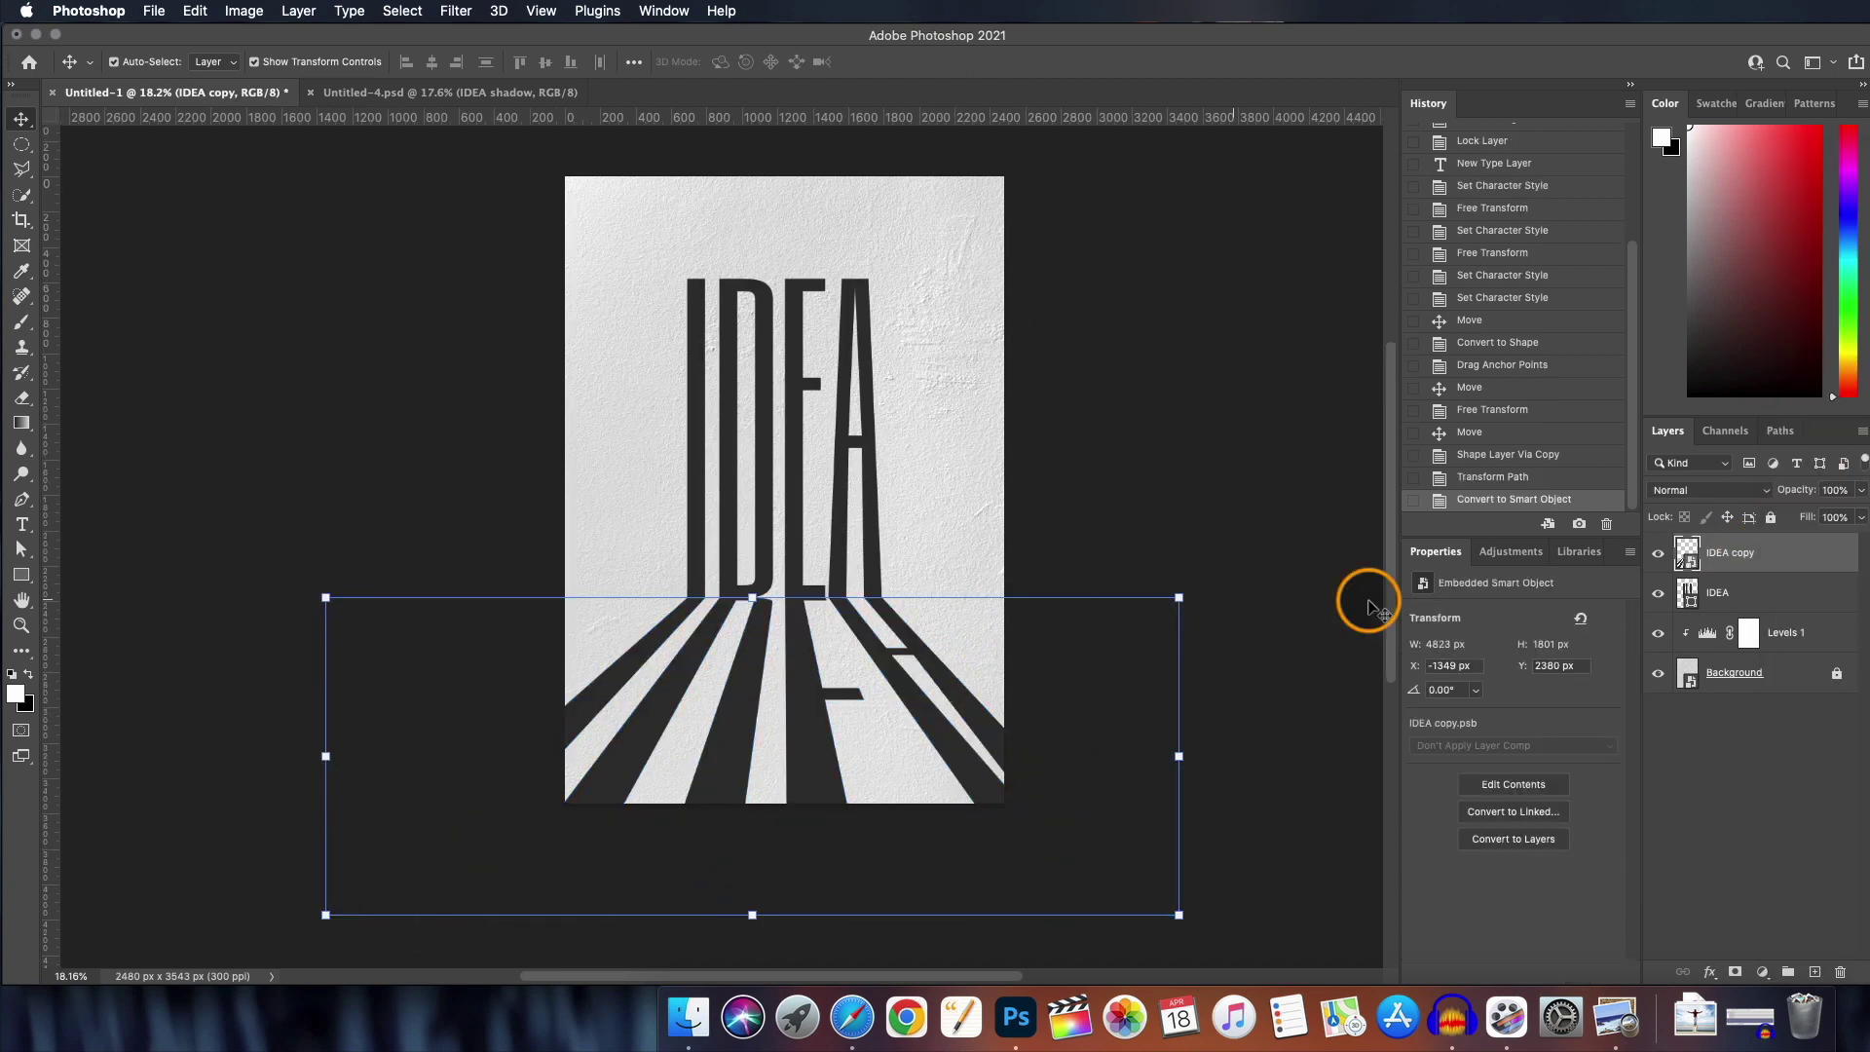
- Rename the smart object layer to IDEA Shadow
right_click(1794, 555)
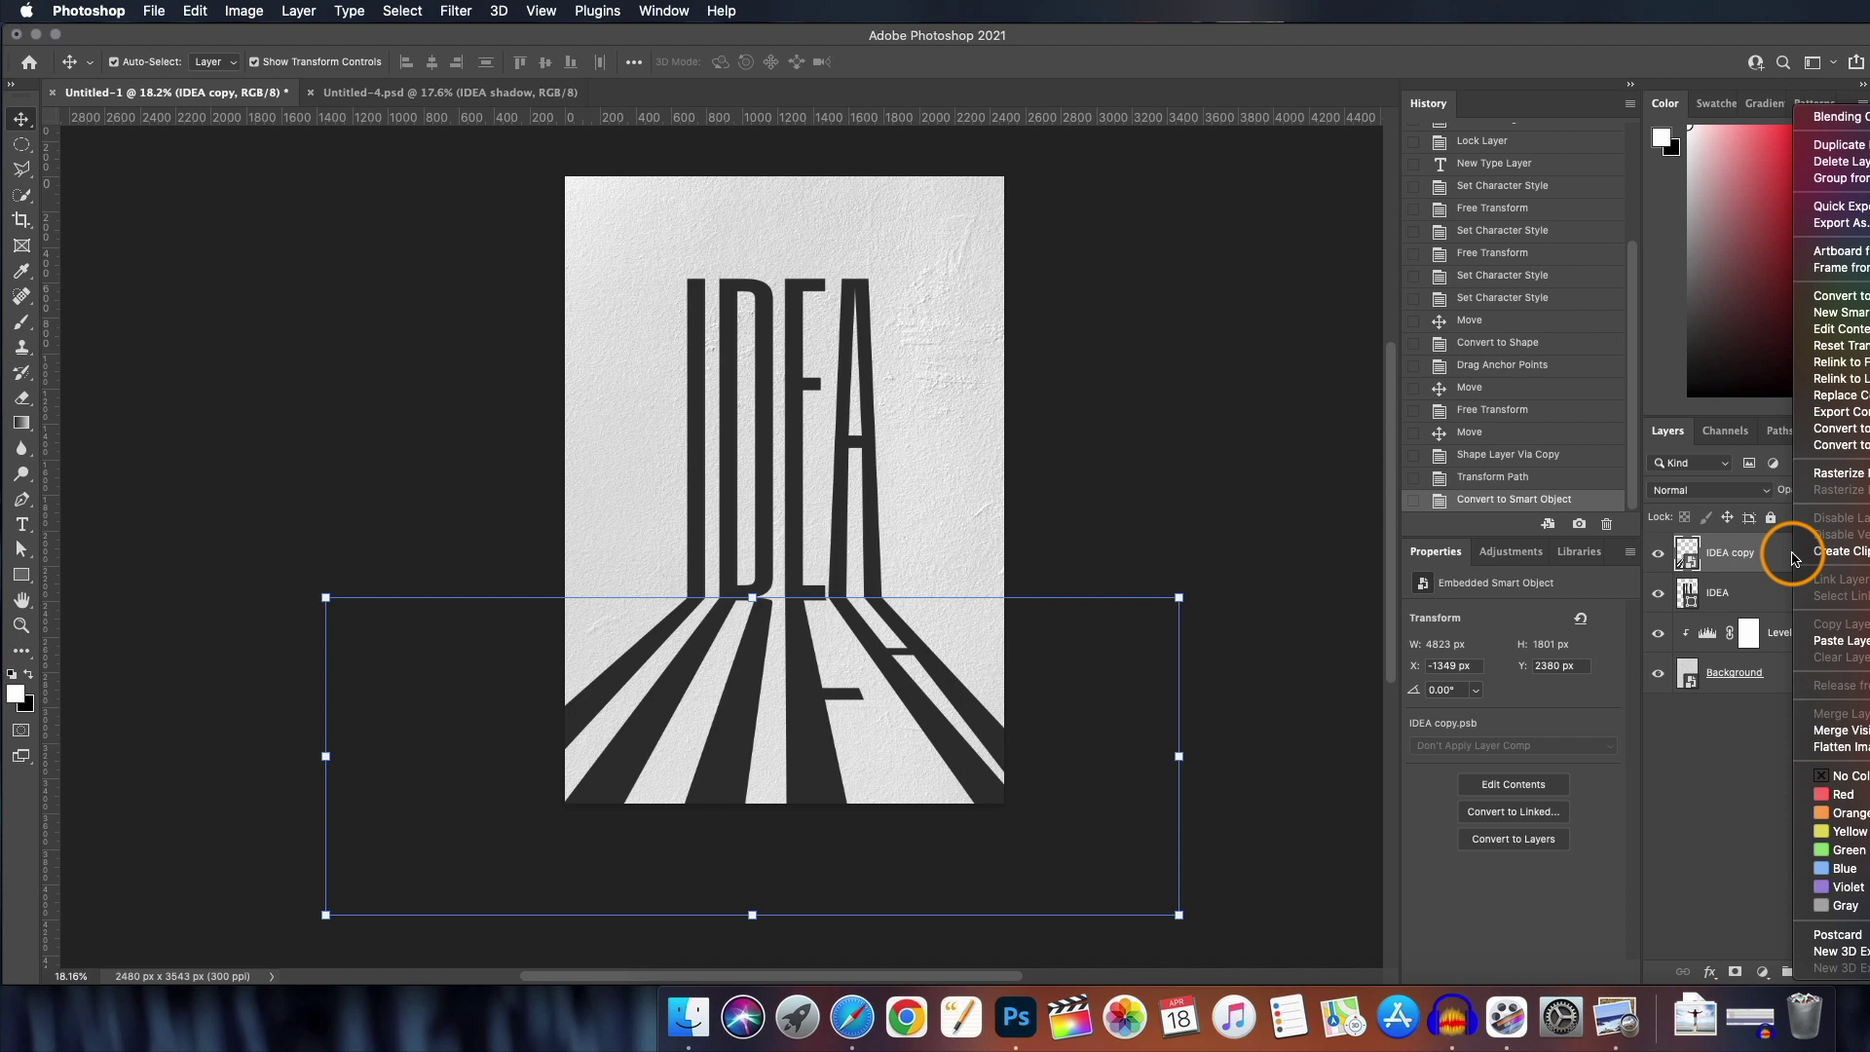
click(1741, 558)
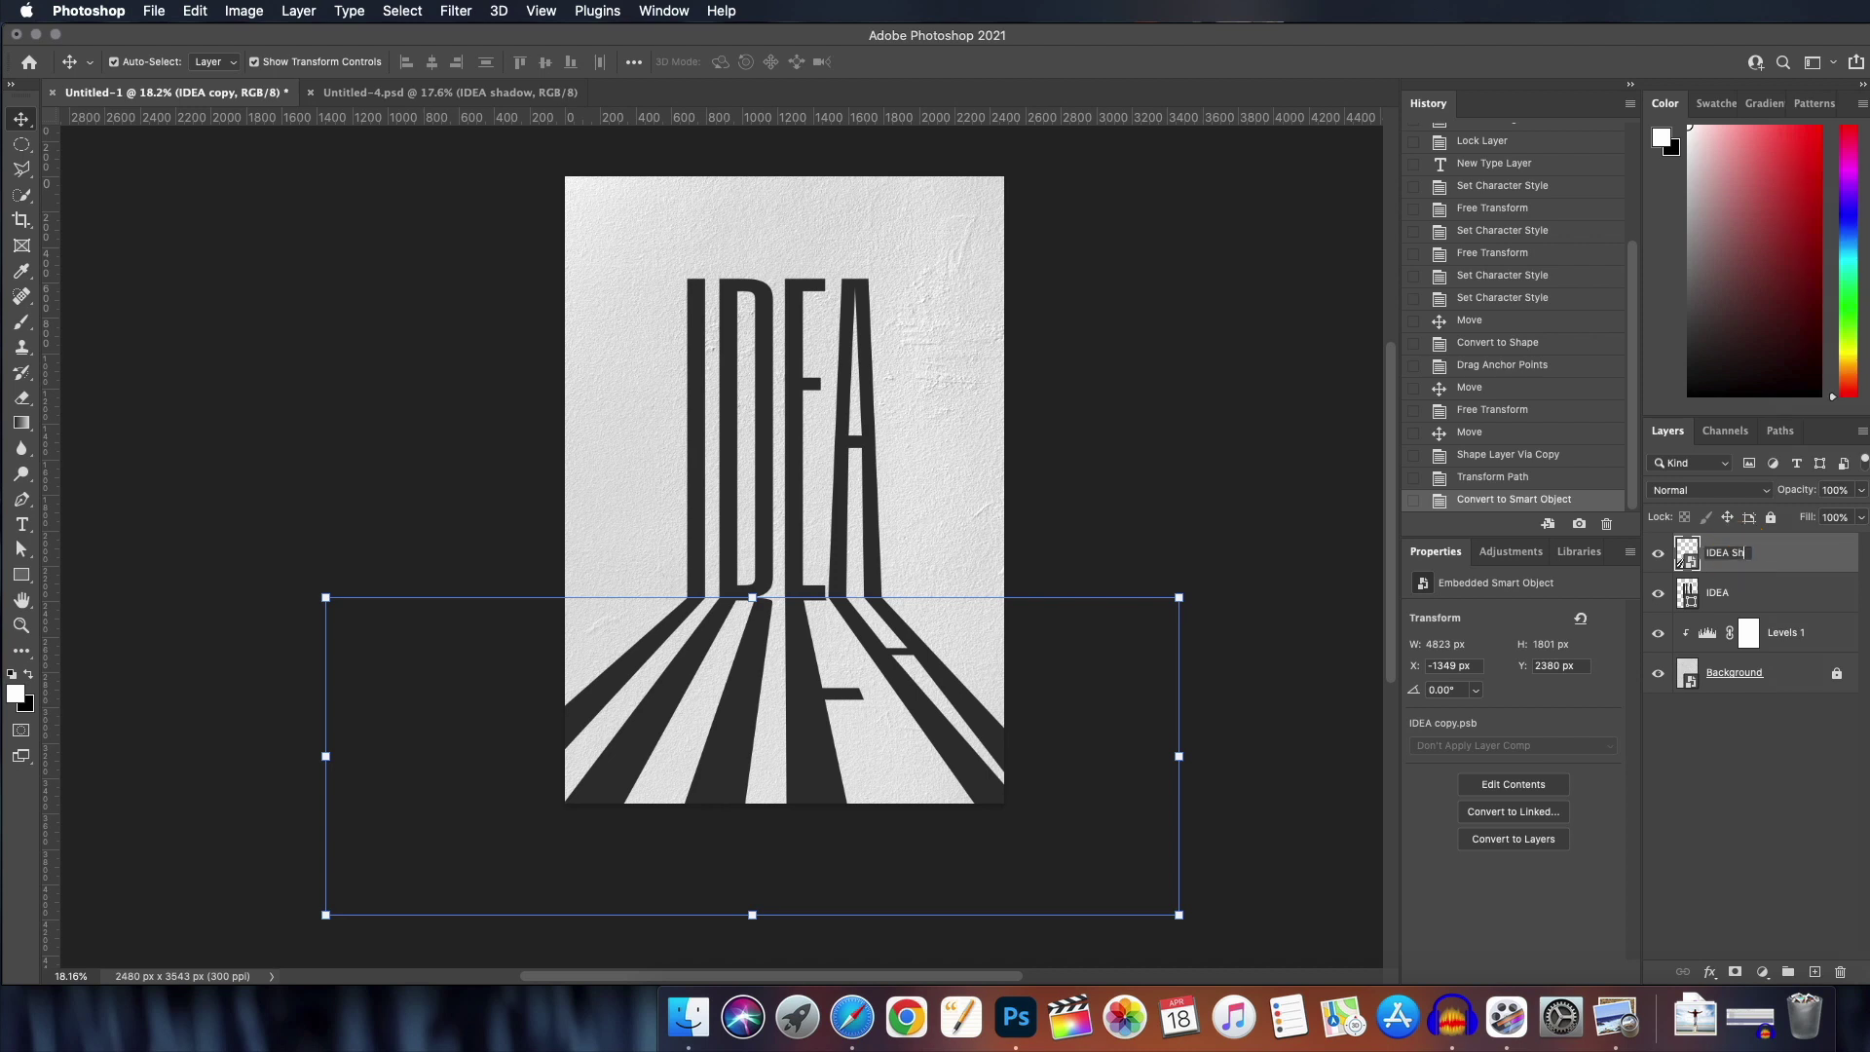
right_click(1795, 547)
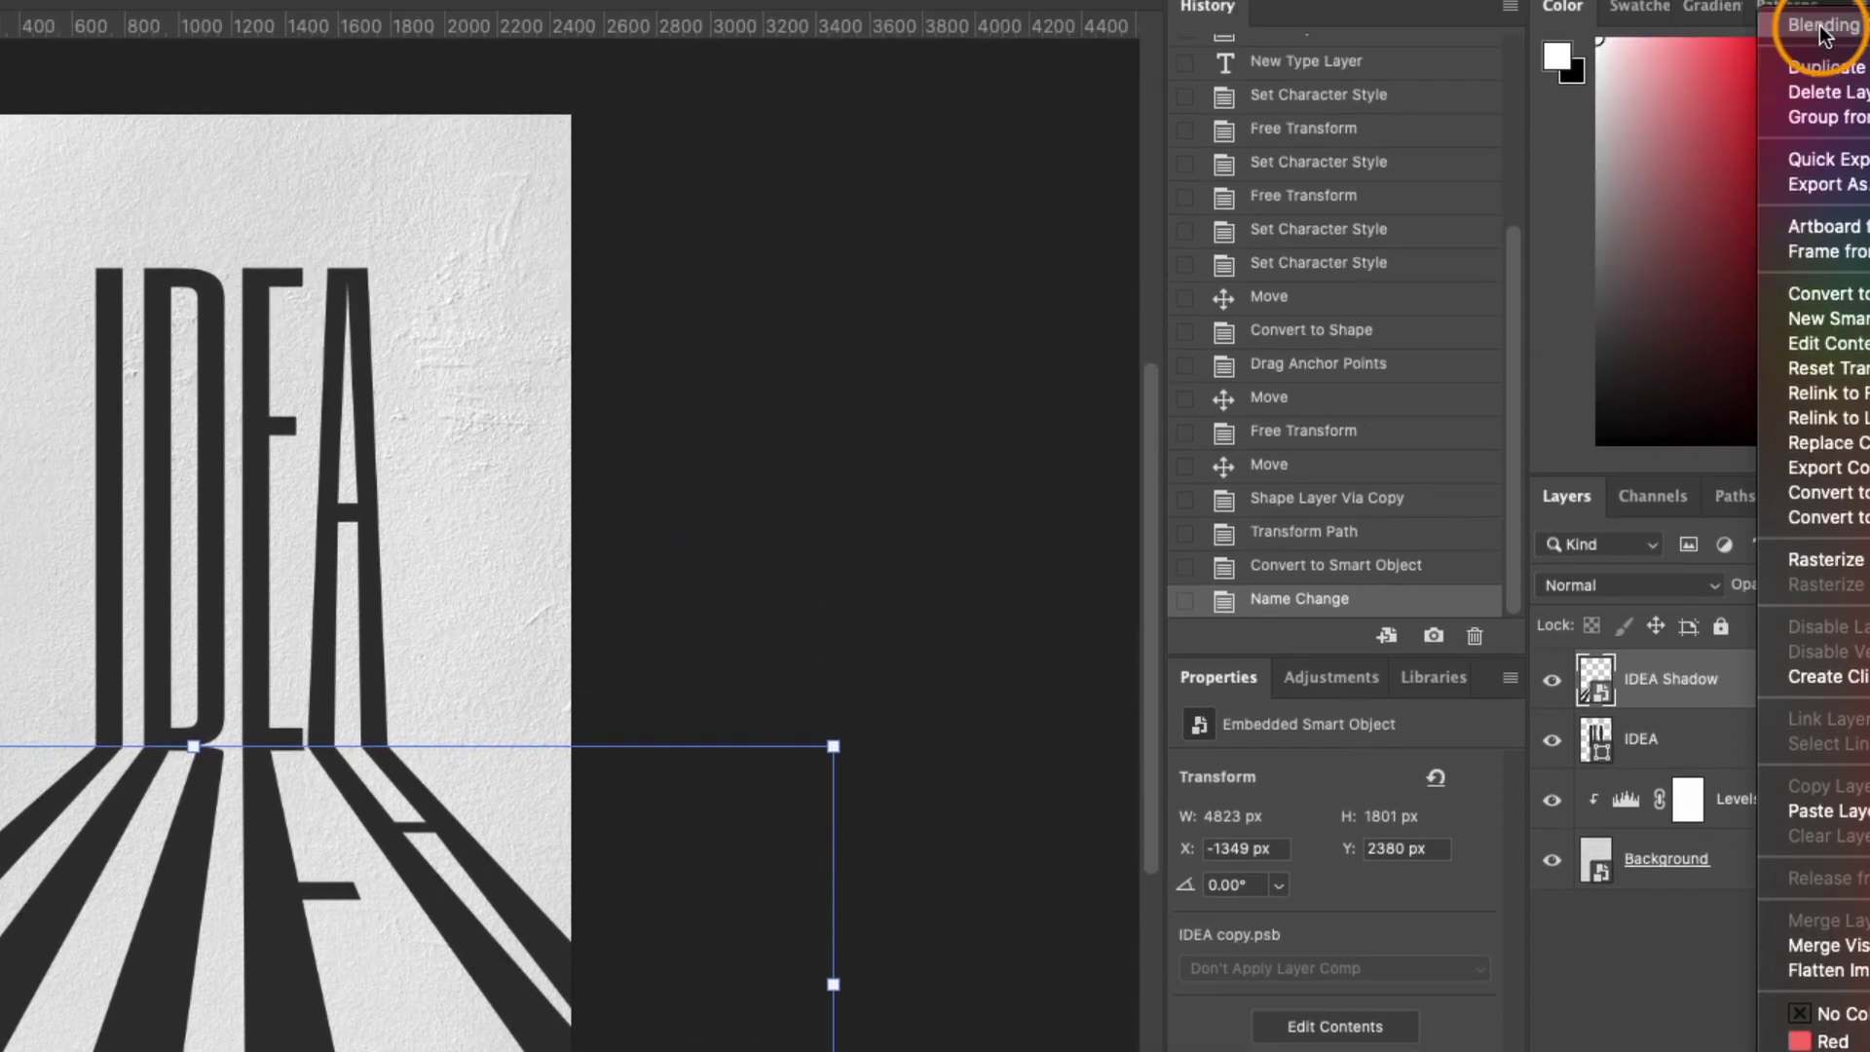
- Add a Screen gradient overlay to IDEA Shadow at 87% opacity
click(1824, 29)
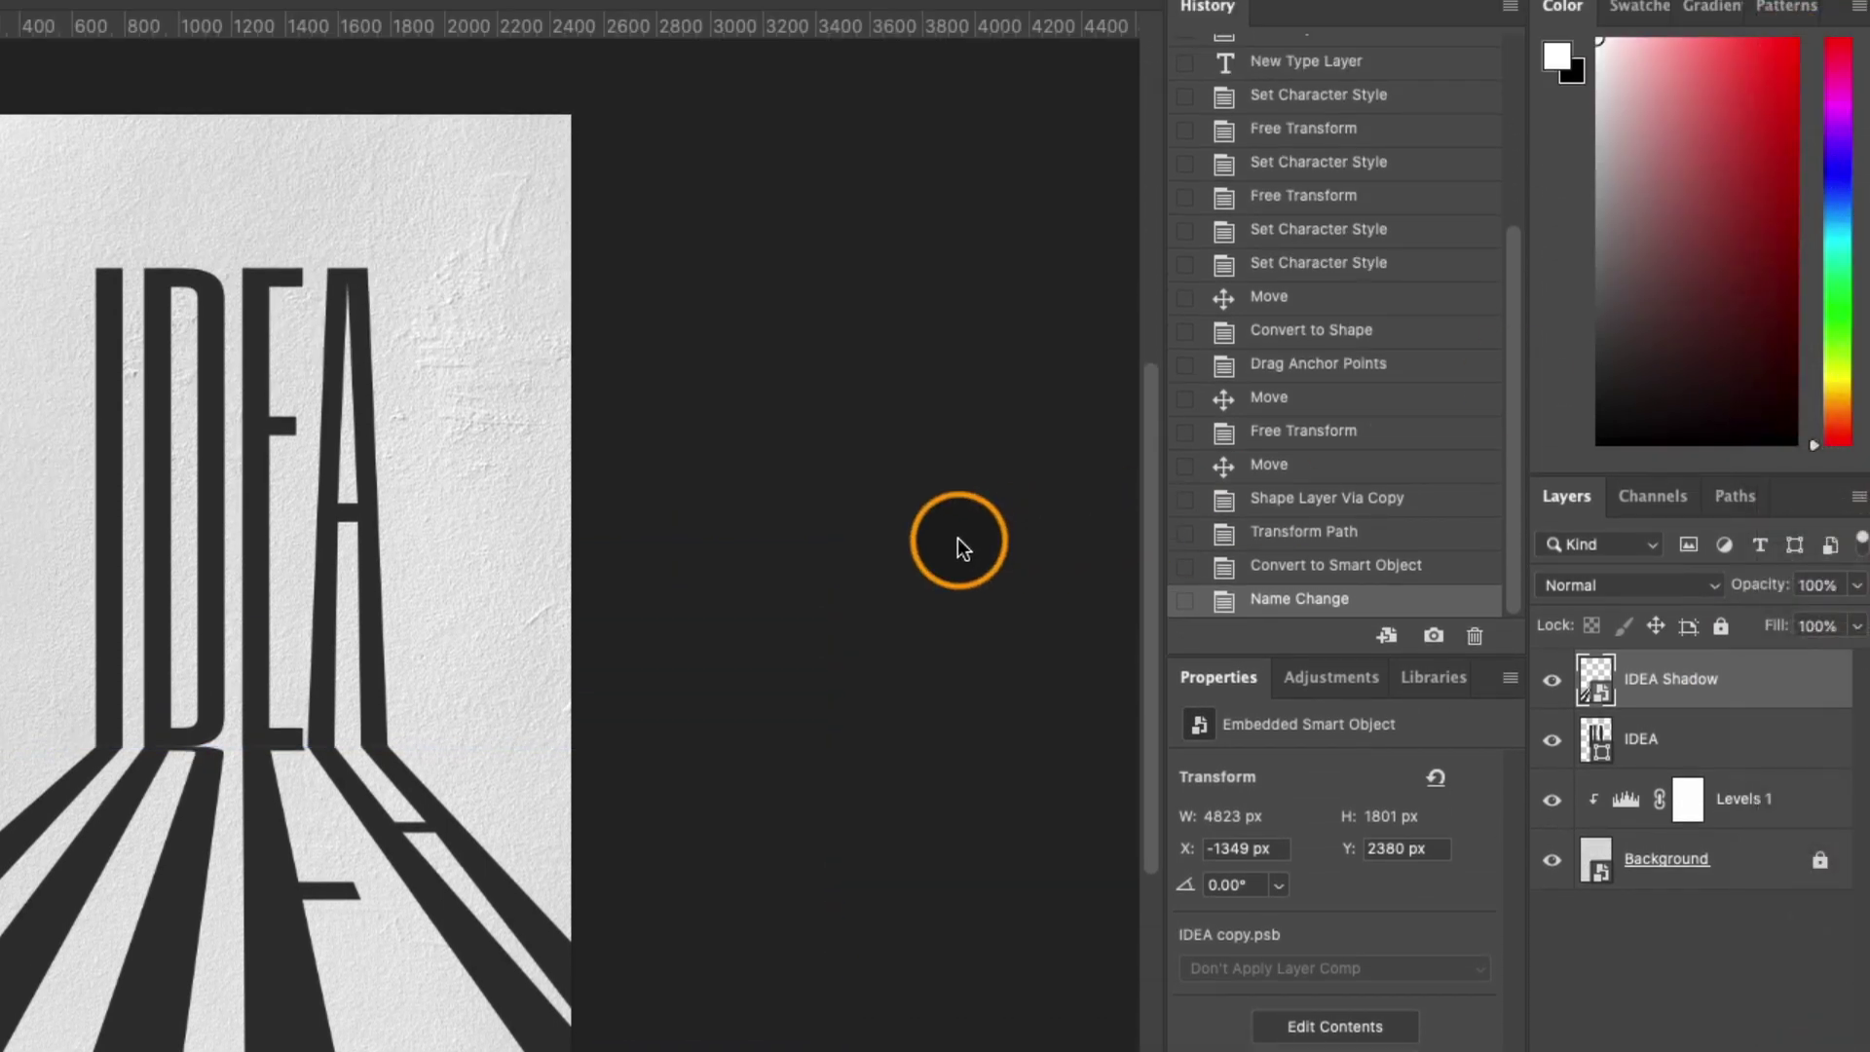
drag(1670, 102, 1068, 90)
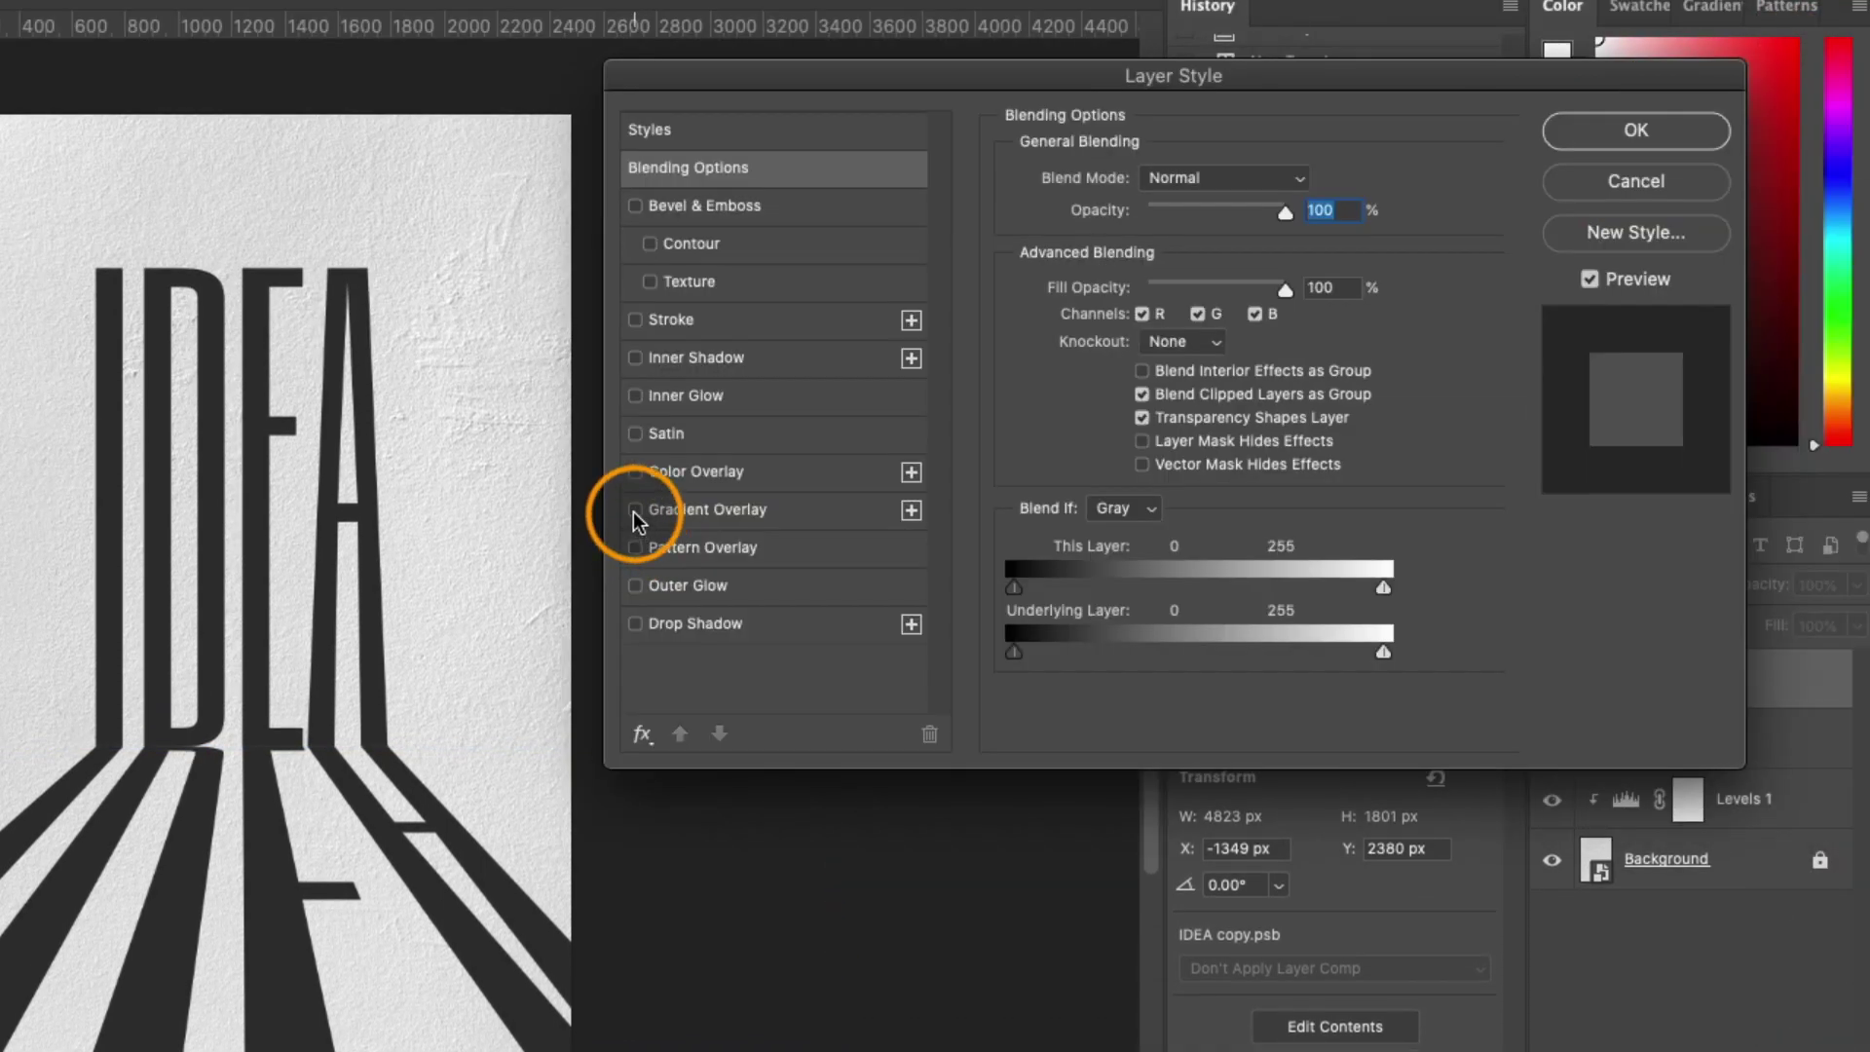
click(634, 510)
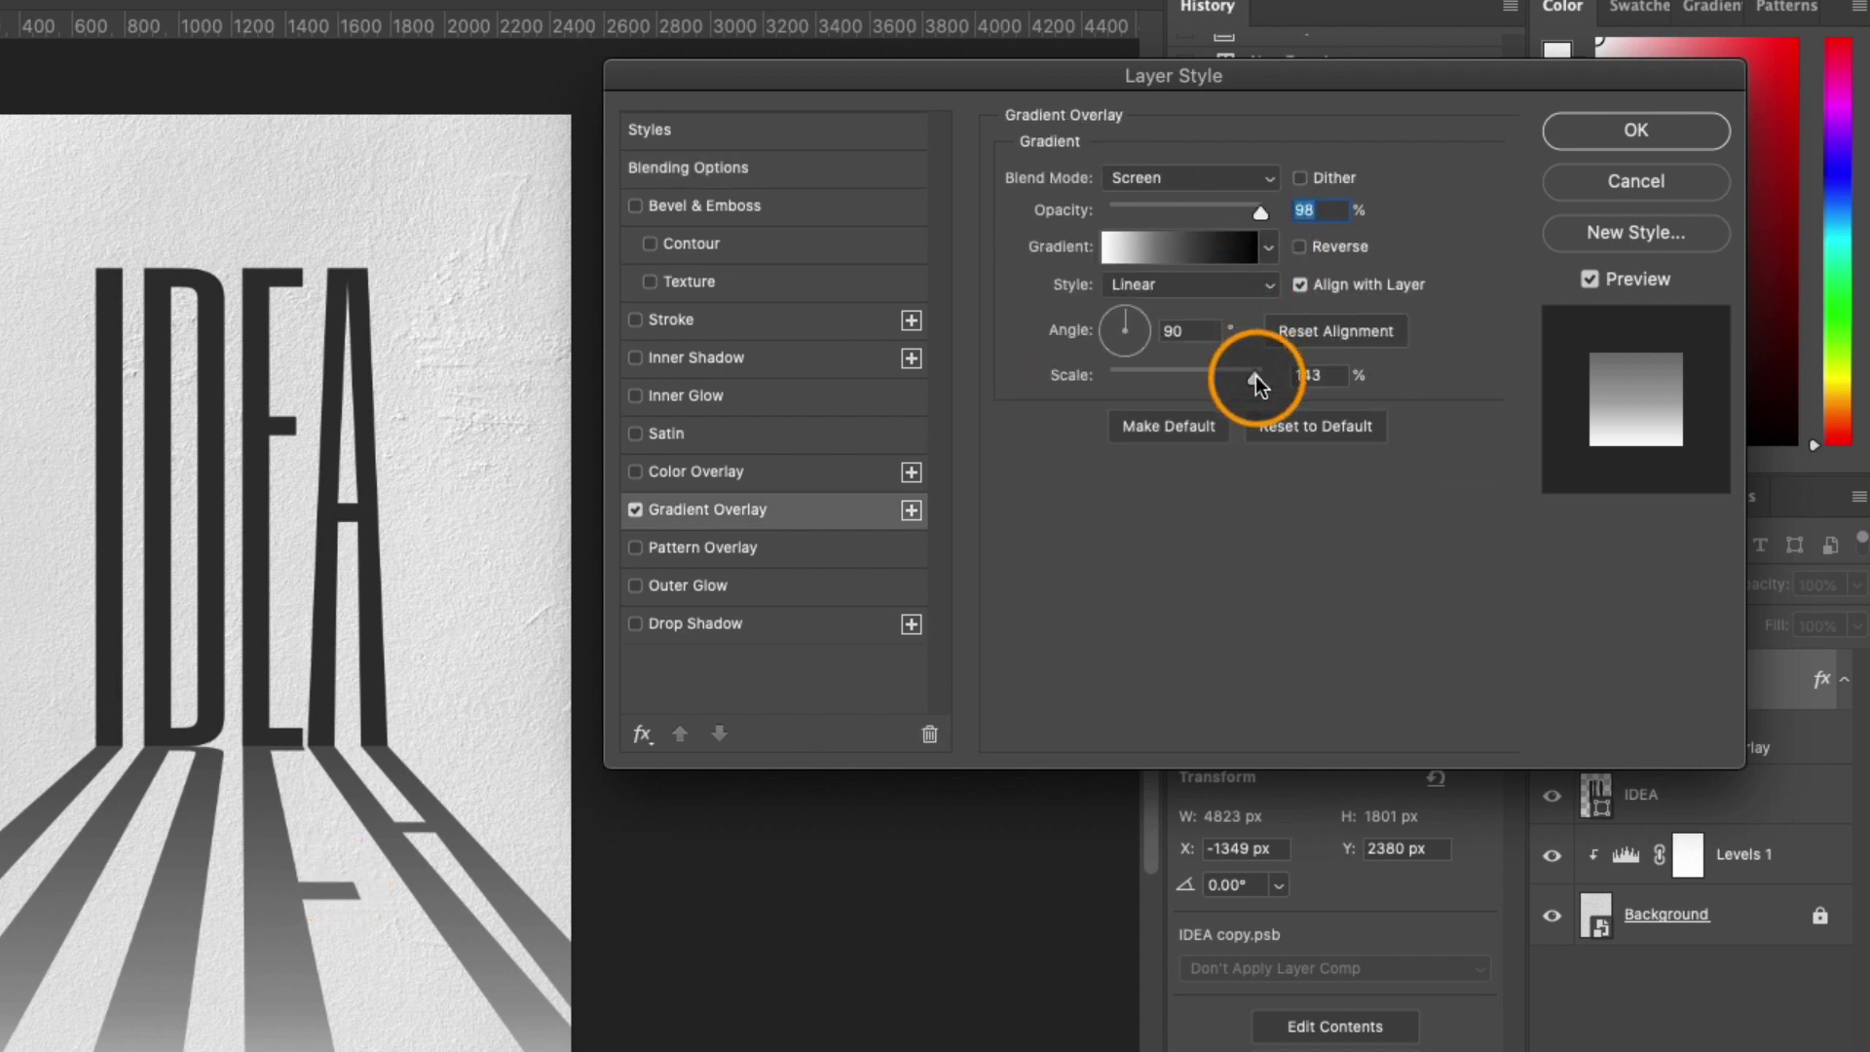
drag(1254, 378, 1205, 389)
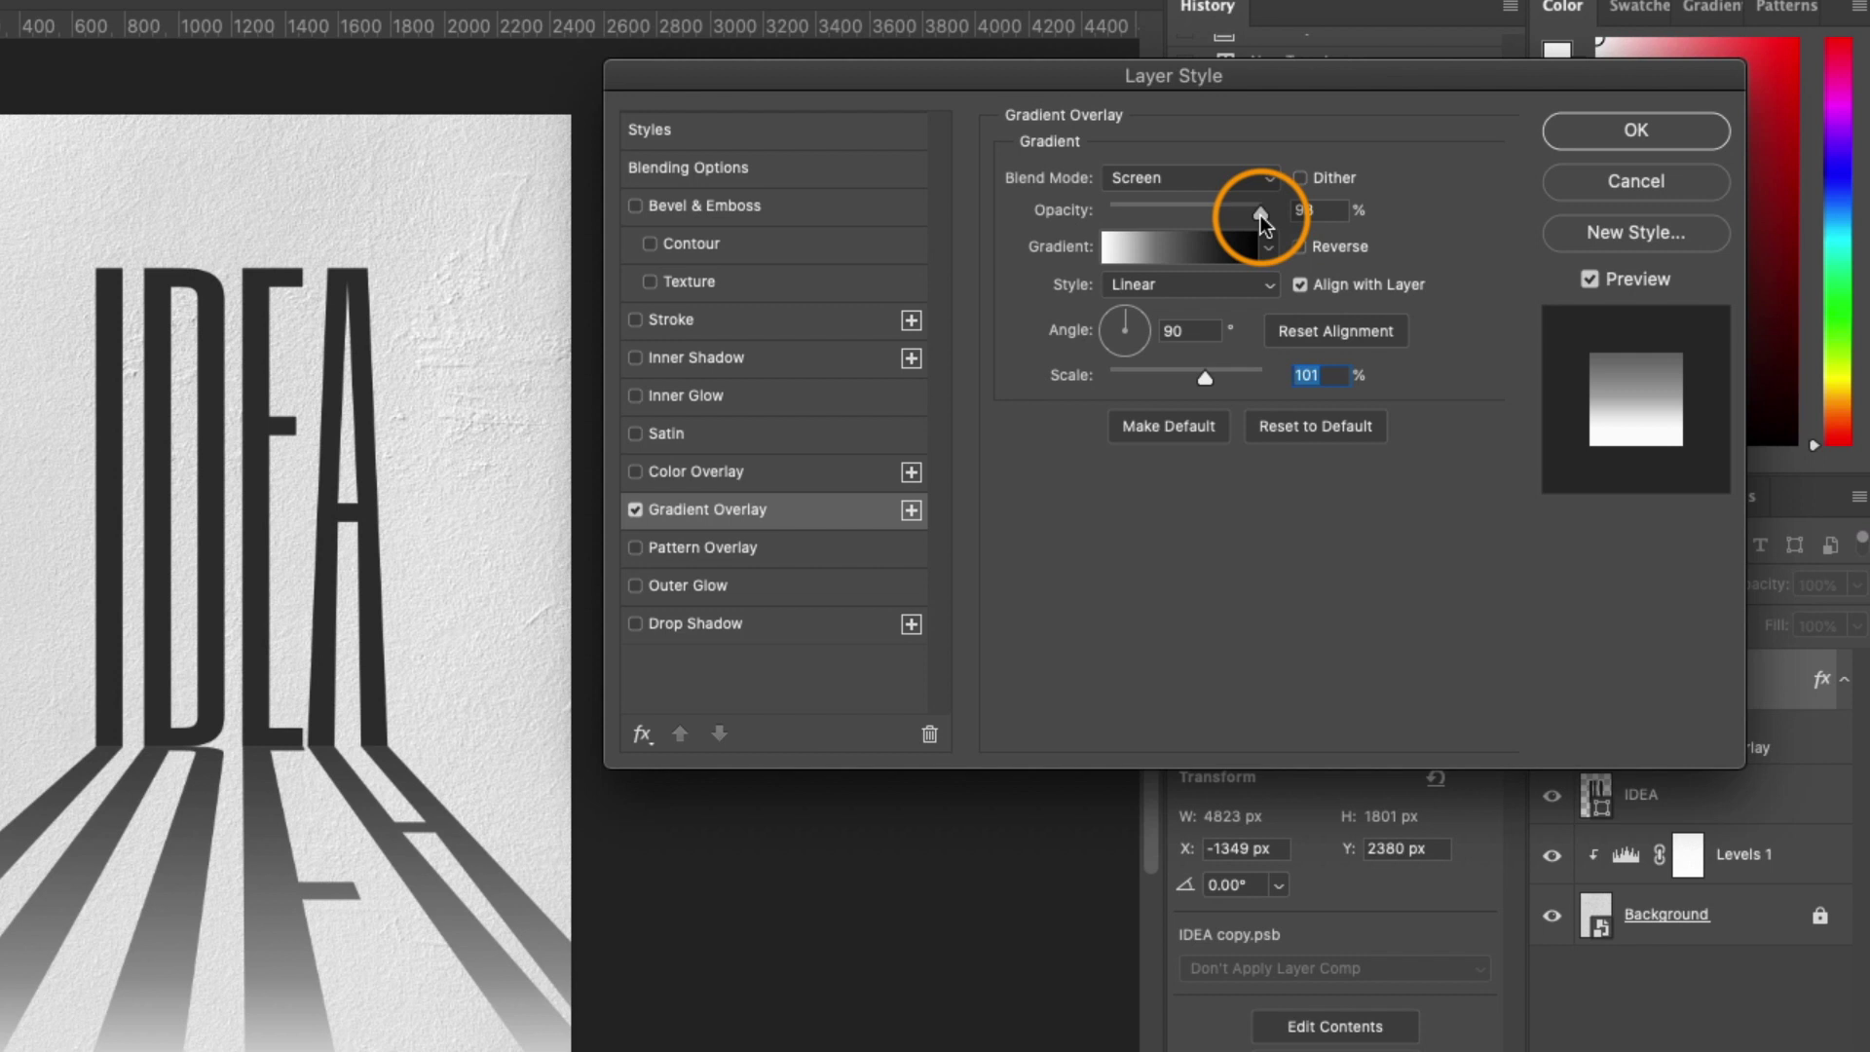
drag(1259, 214, 1243, 213)
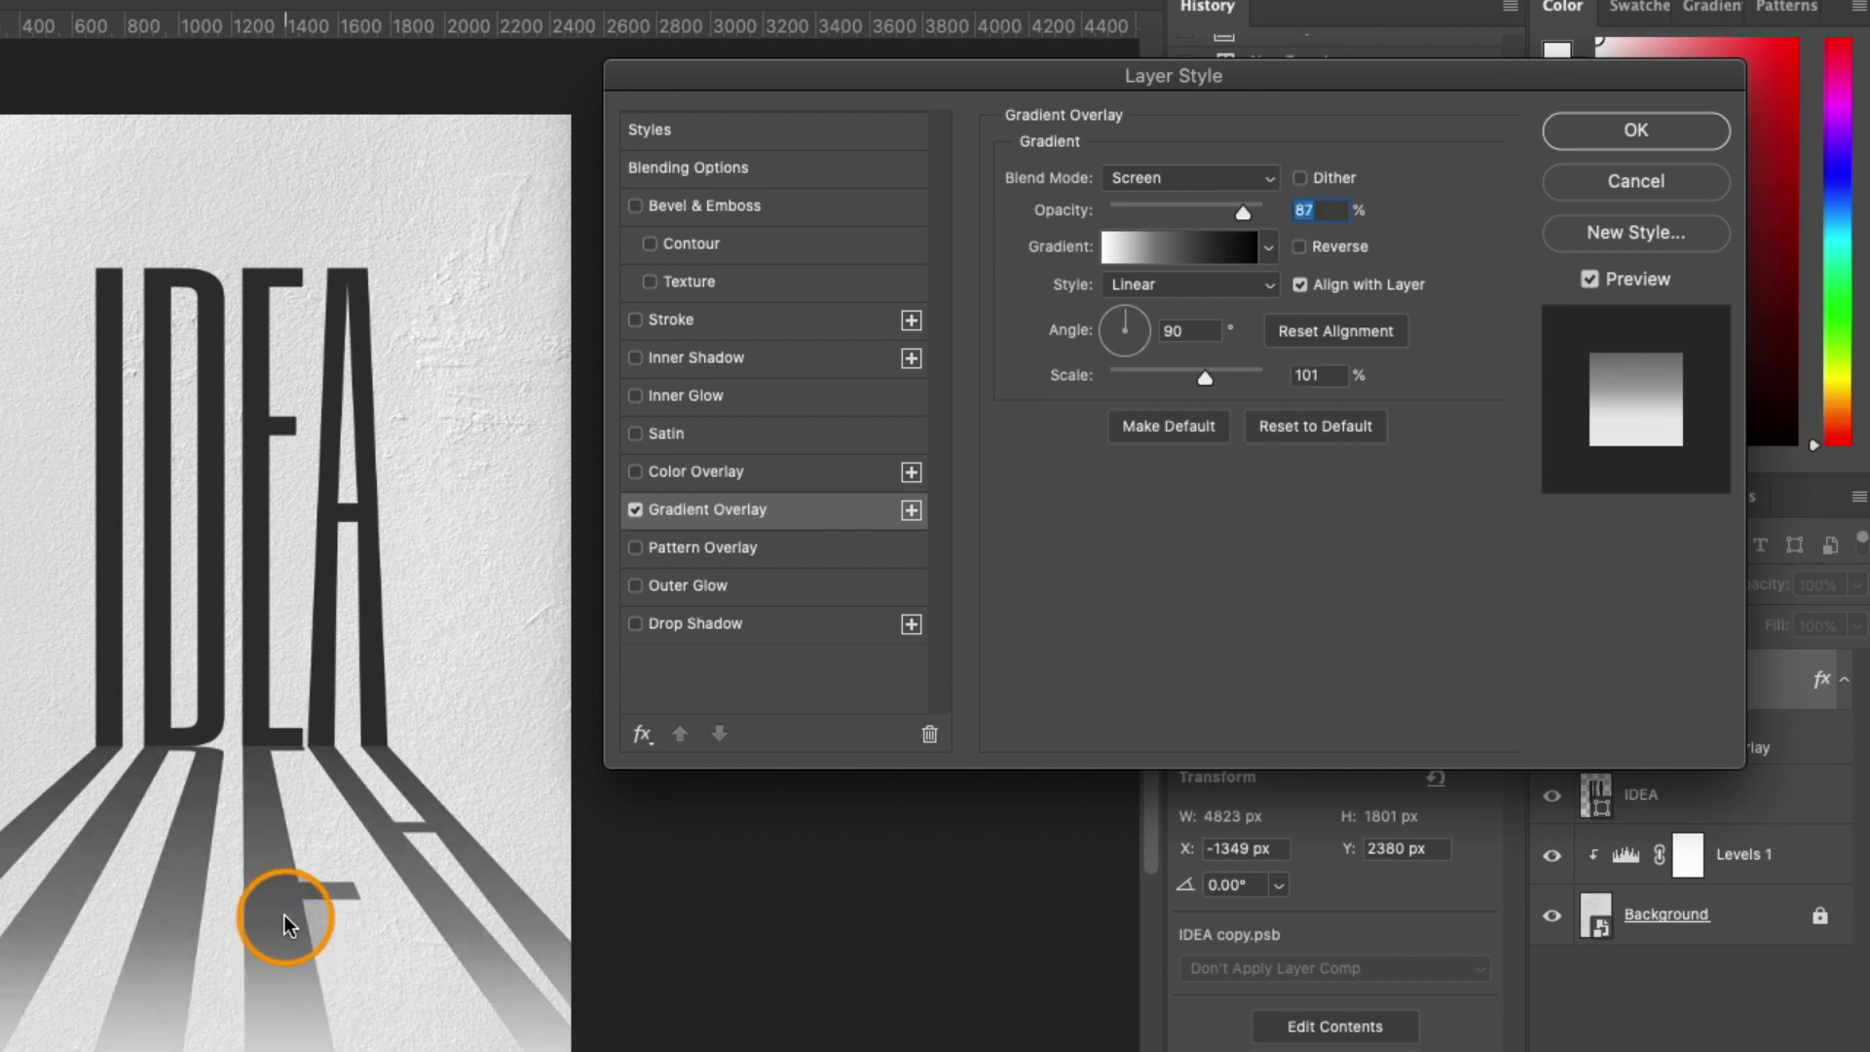
drag(282, 894, 273, 950)
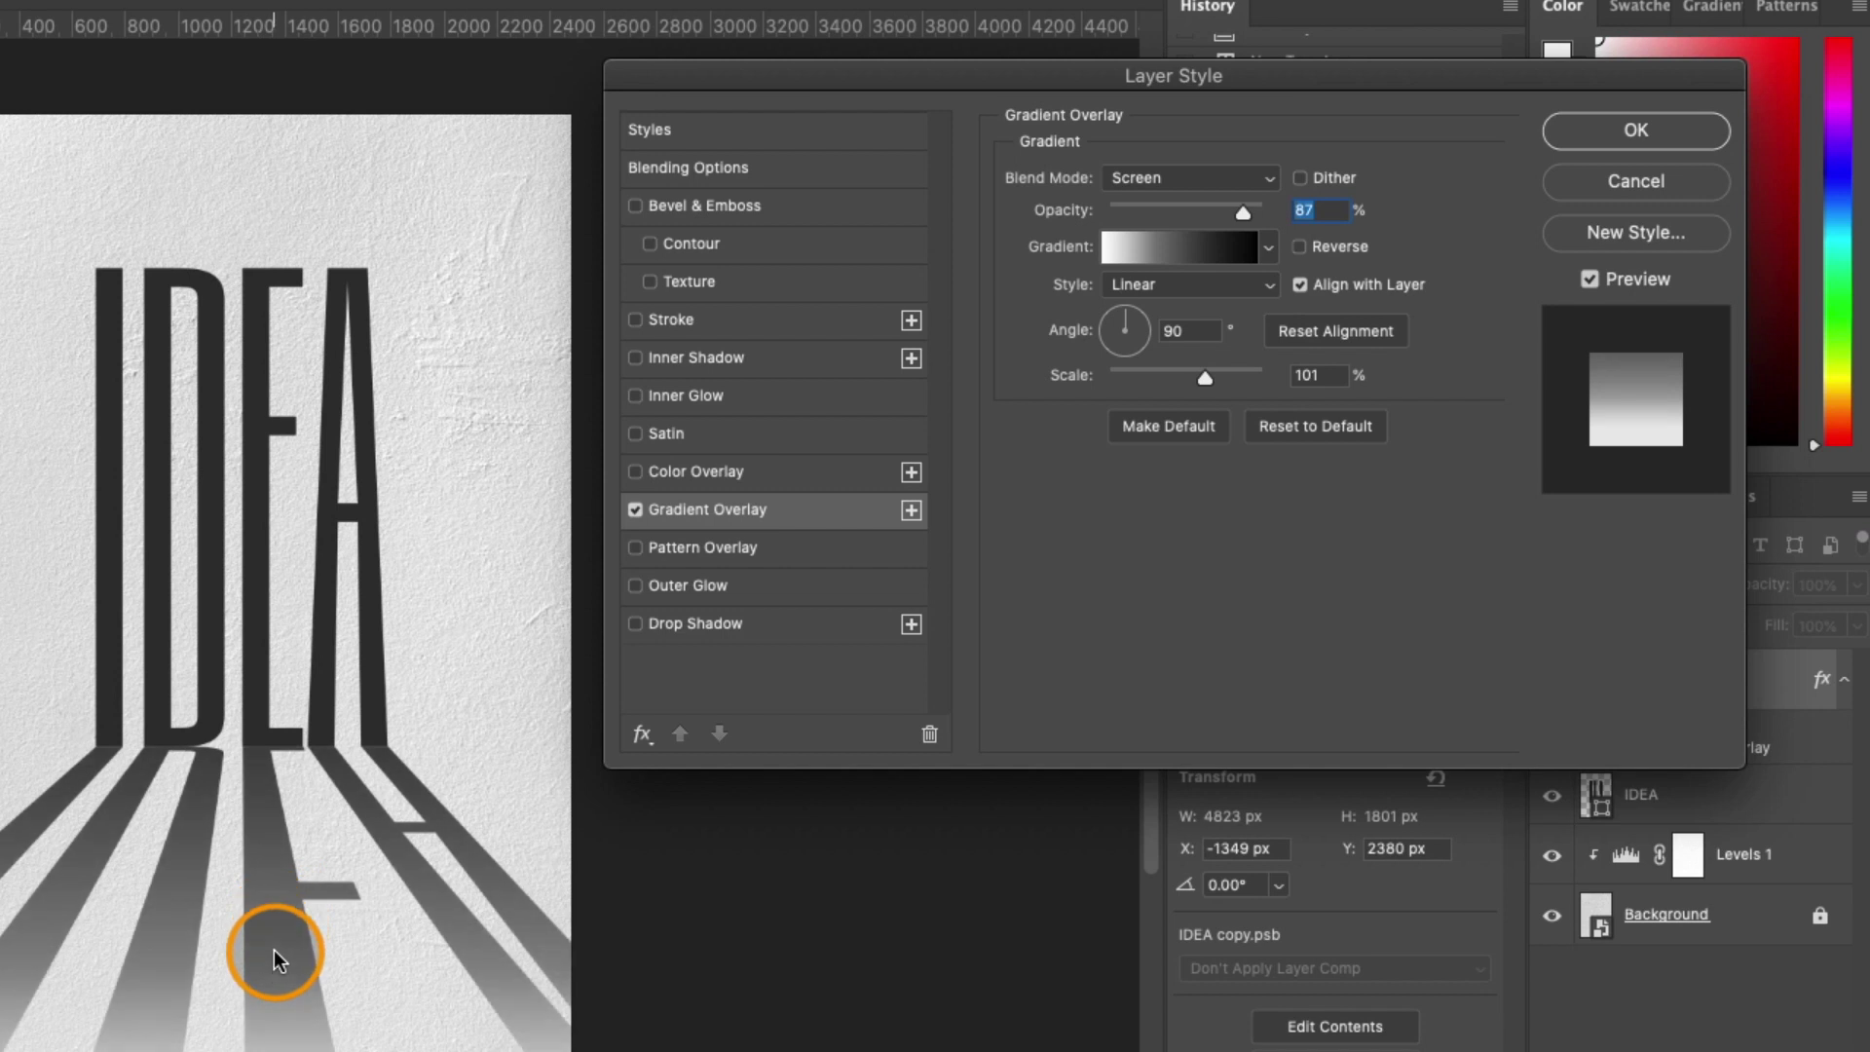
click(1313, 423)
- Shift the gradient's black stops so the shadow fades to white, set scale to 73%, and apply
click(1179, 247)
click(1126, 933)
drag(1127, 937, 980, 933)
click(1126, 512)
drag(1204, 378, 1171, 378)
click(1179, 247)
click(1035, 932)
drag(1038, 949, 935, 933)
mouse_move(793, 921)
mouse_down()
mouse_move(697, 921)
mouse_move(836, 937)
mouse_move(788, 925)
mouse_up()
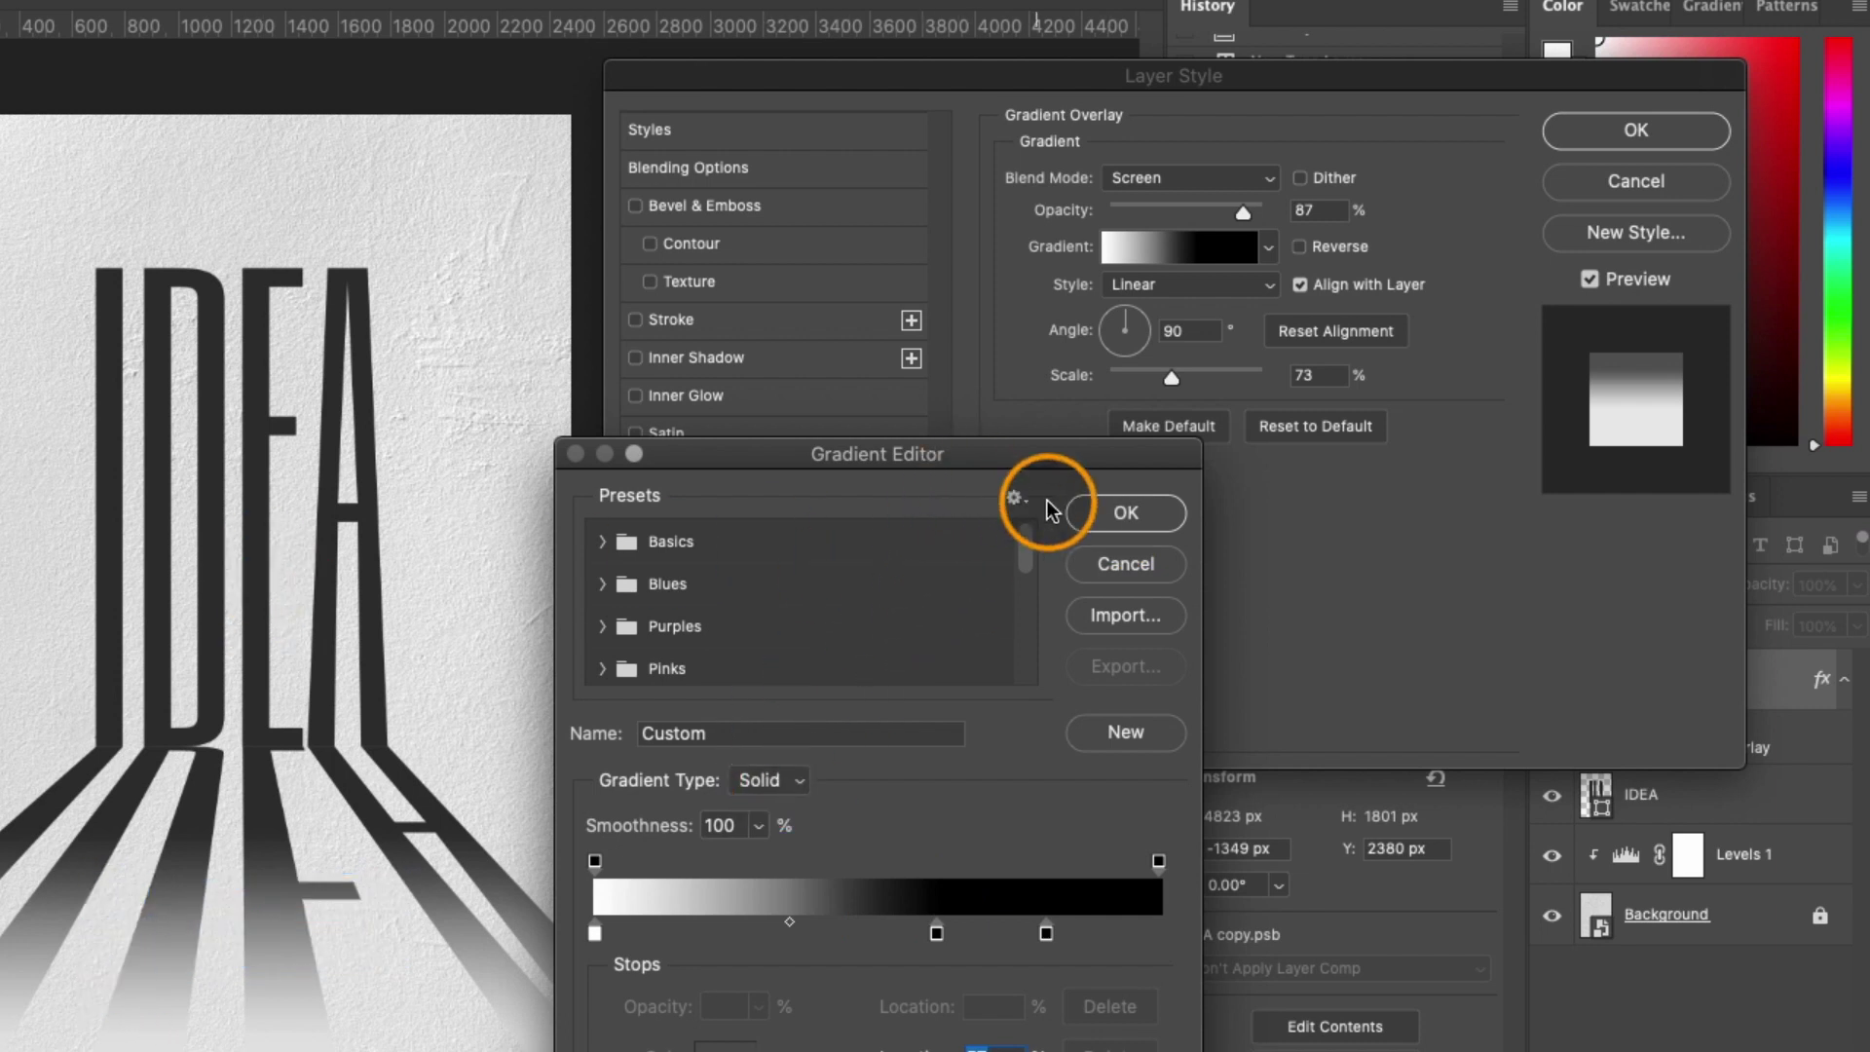
click(1159, 514)
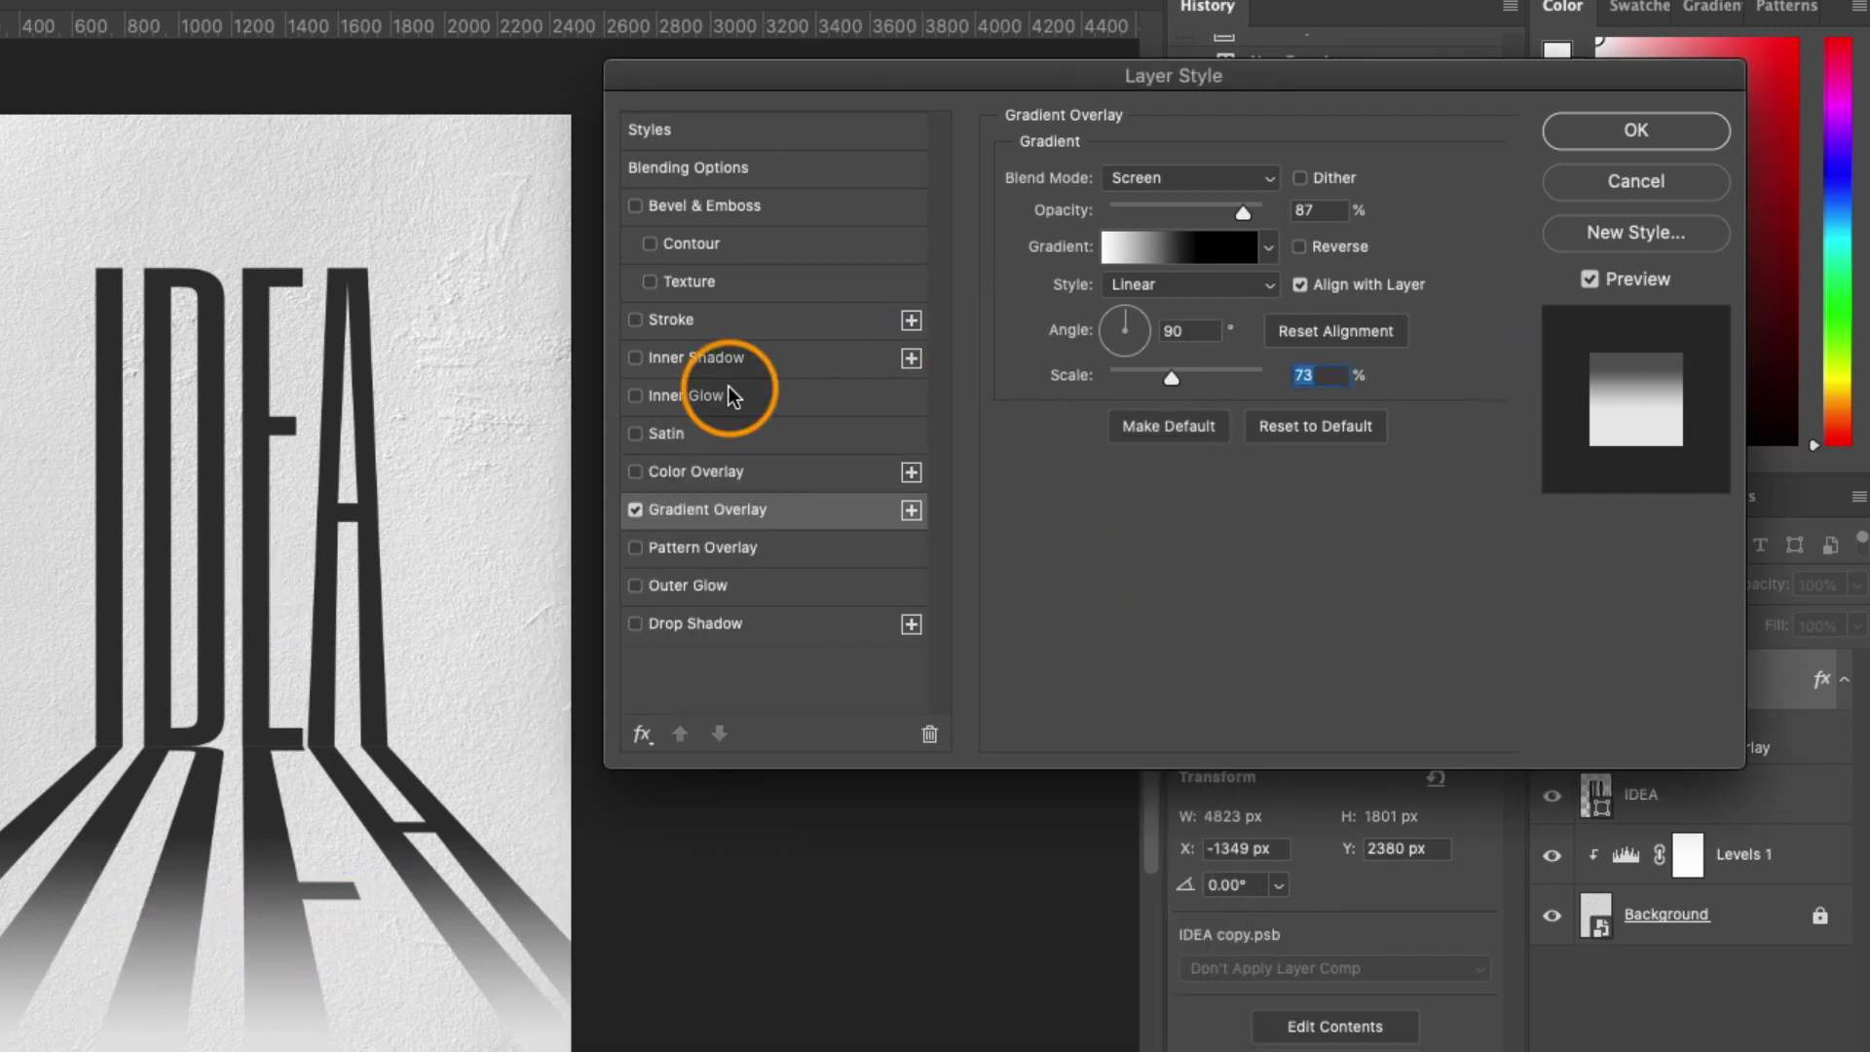
click(1635, 134)
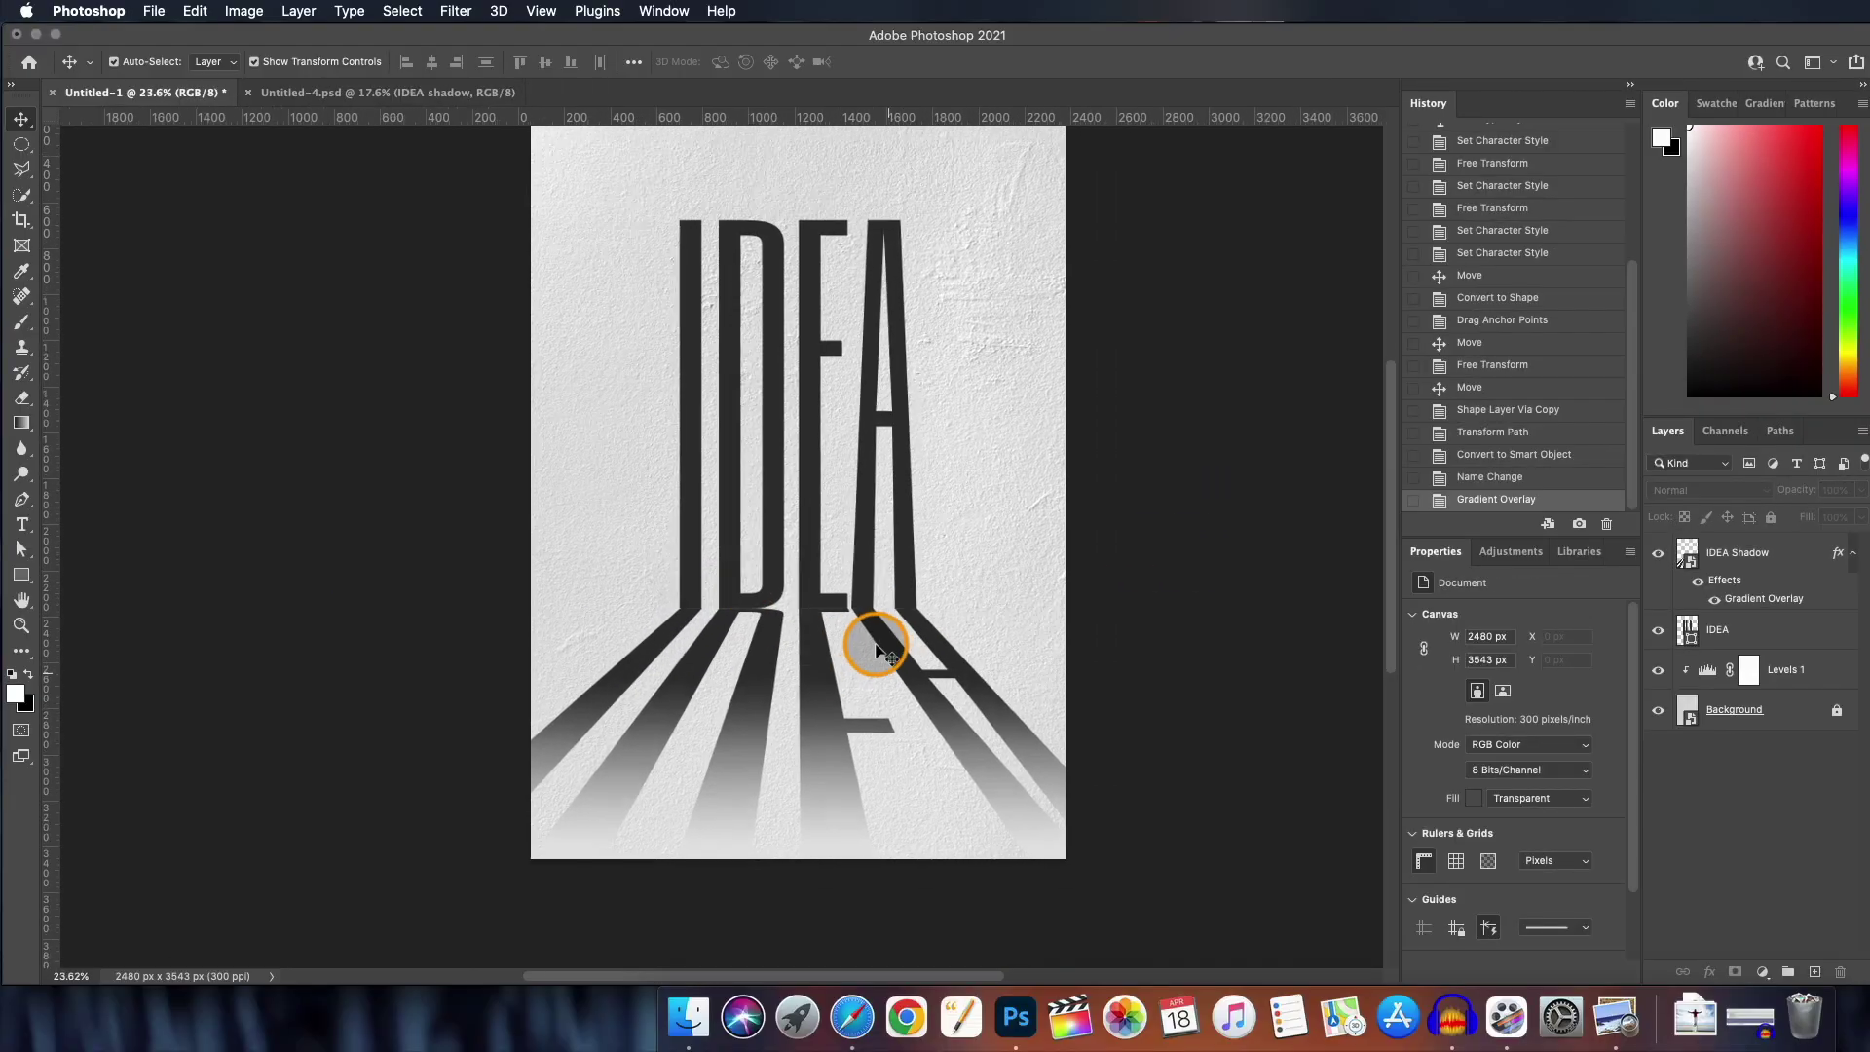
- Draw a circle with the Ellipse Tool and move it over the middle of the IDEA letters
scroll(874, 651, down, 2)
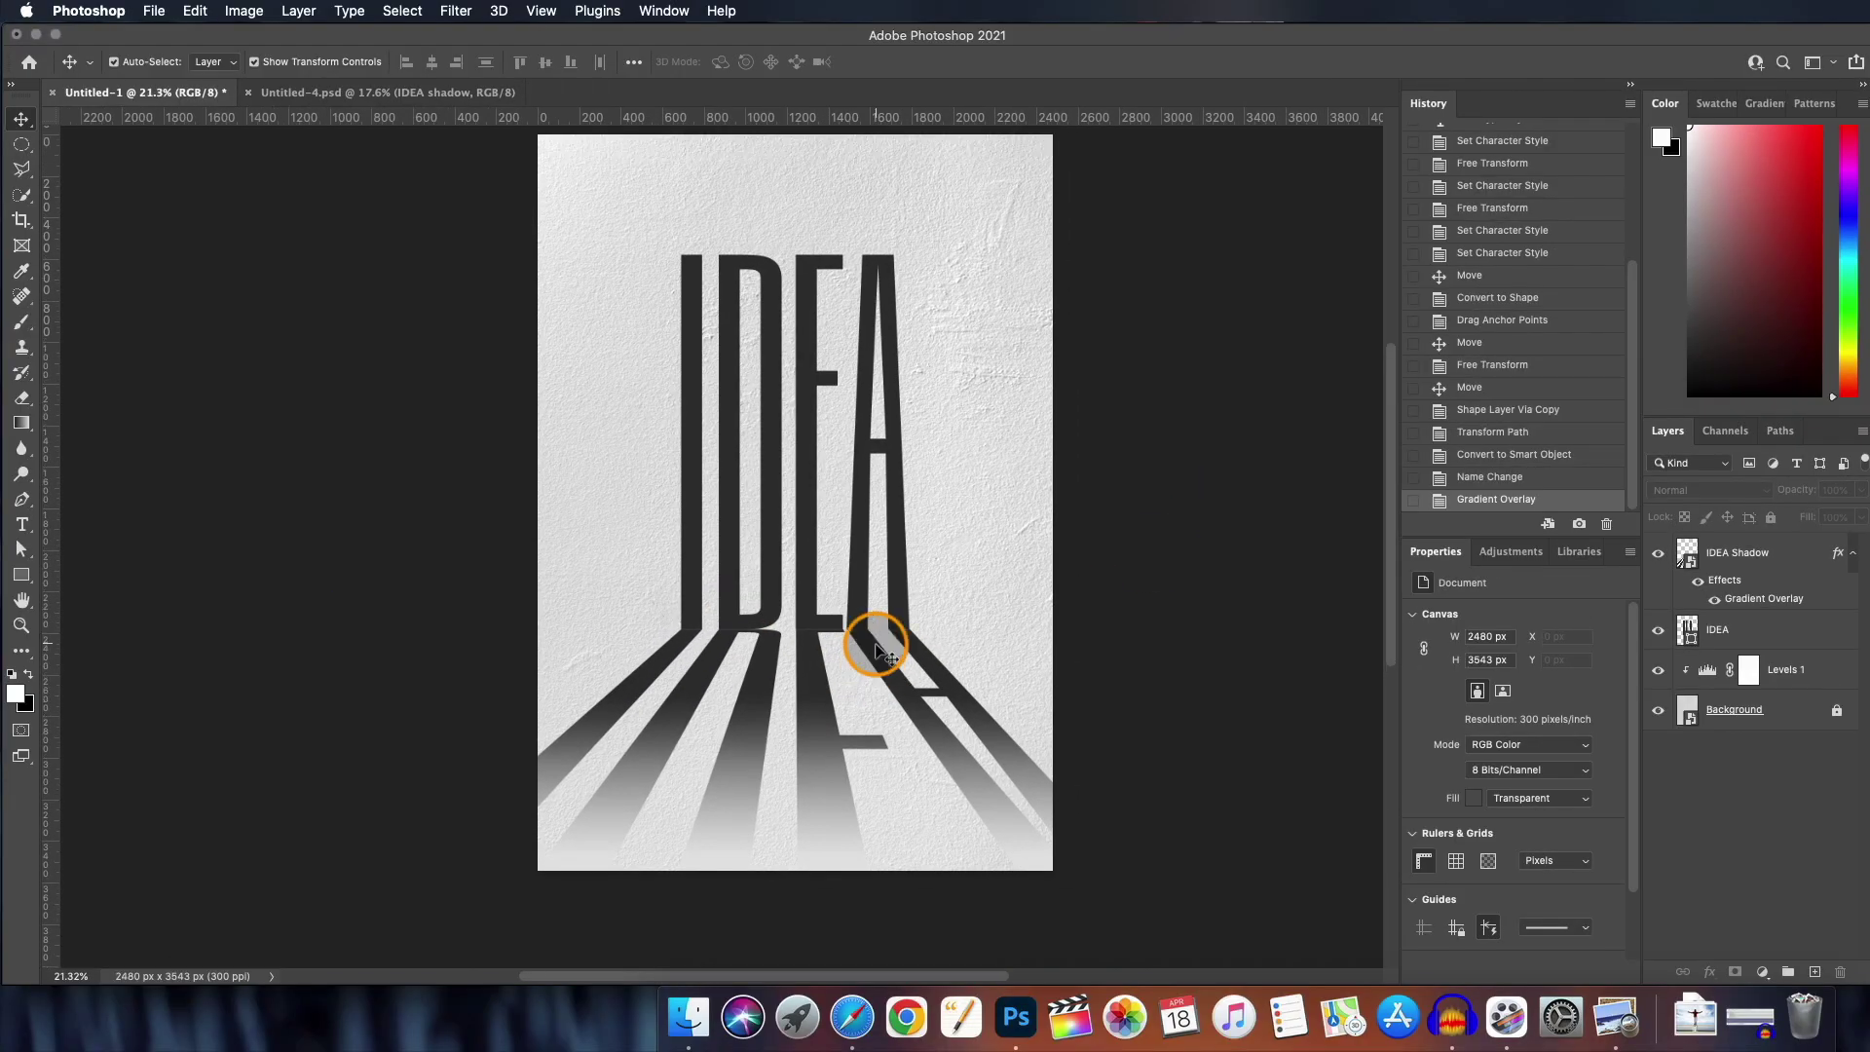
scroll(874, 650, up, 1)
click(891, 623)
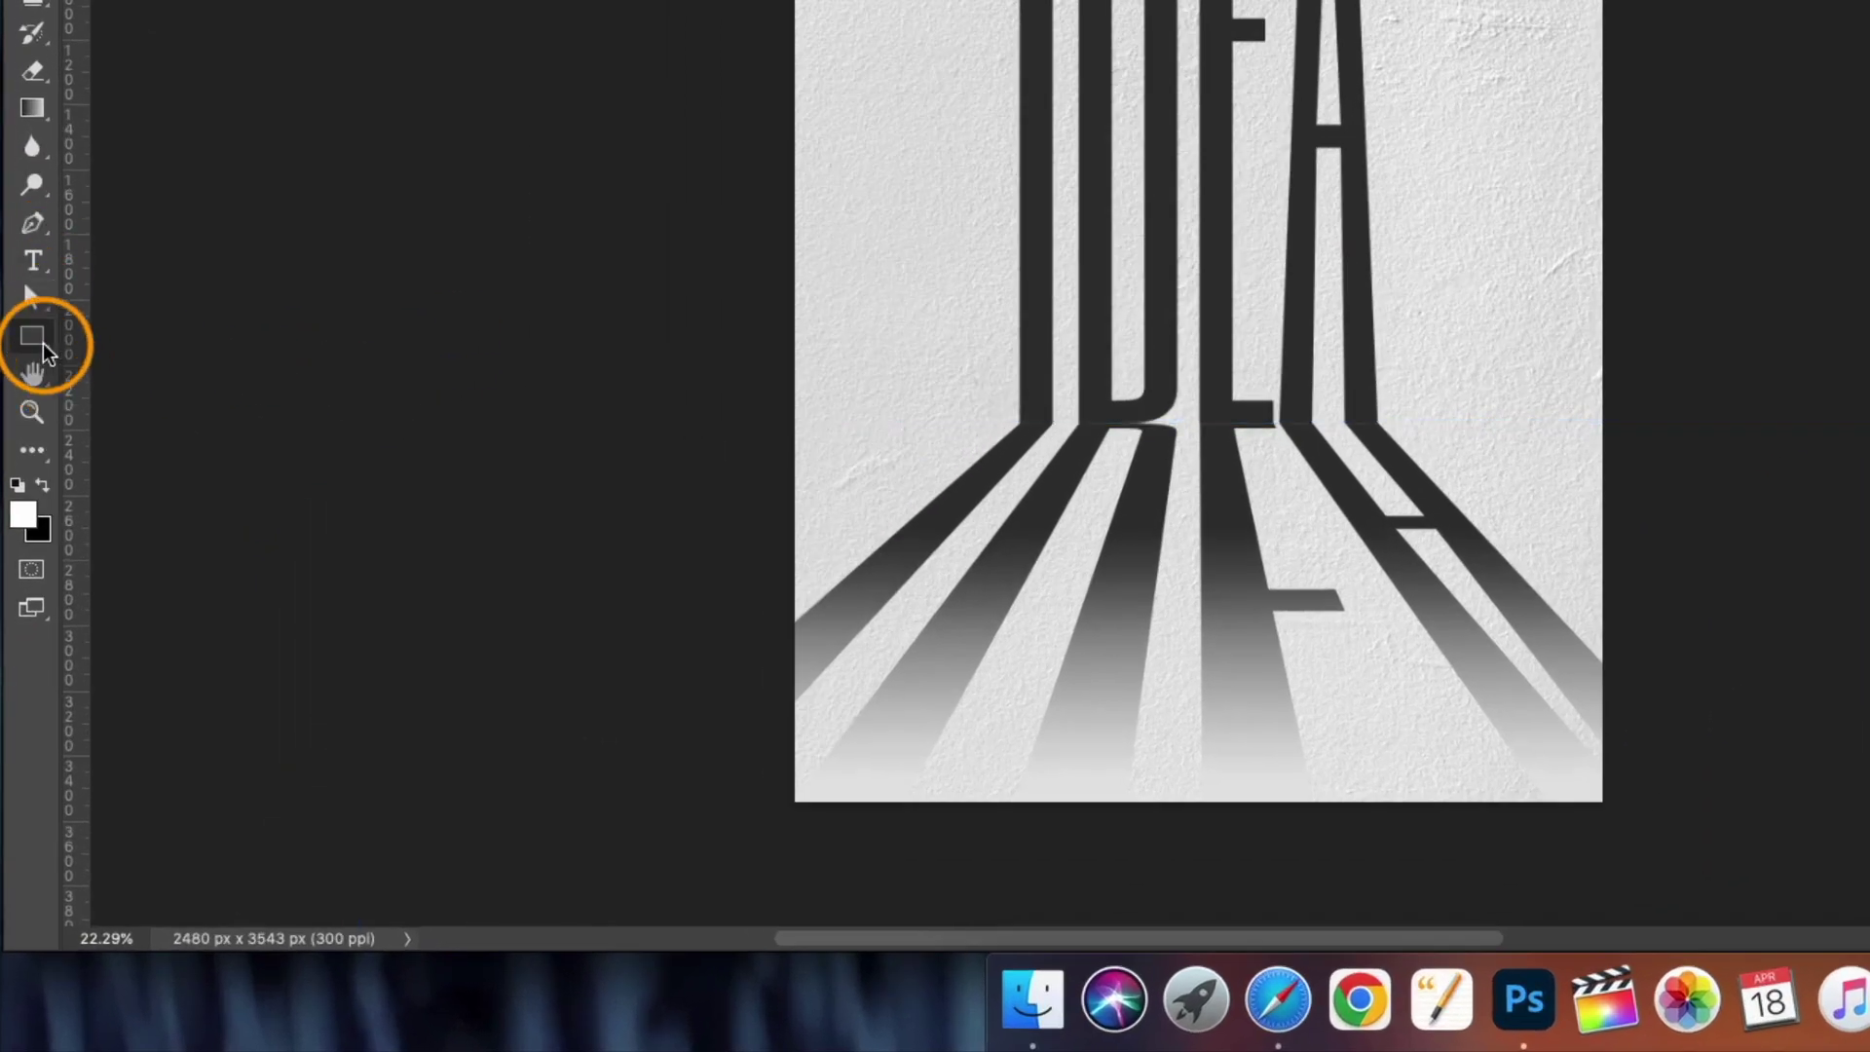
click(29, 579)
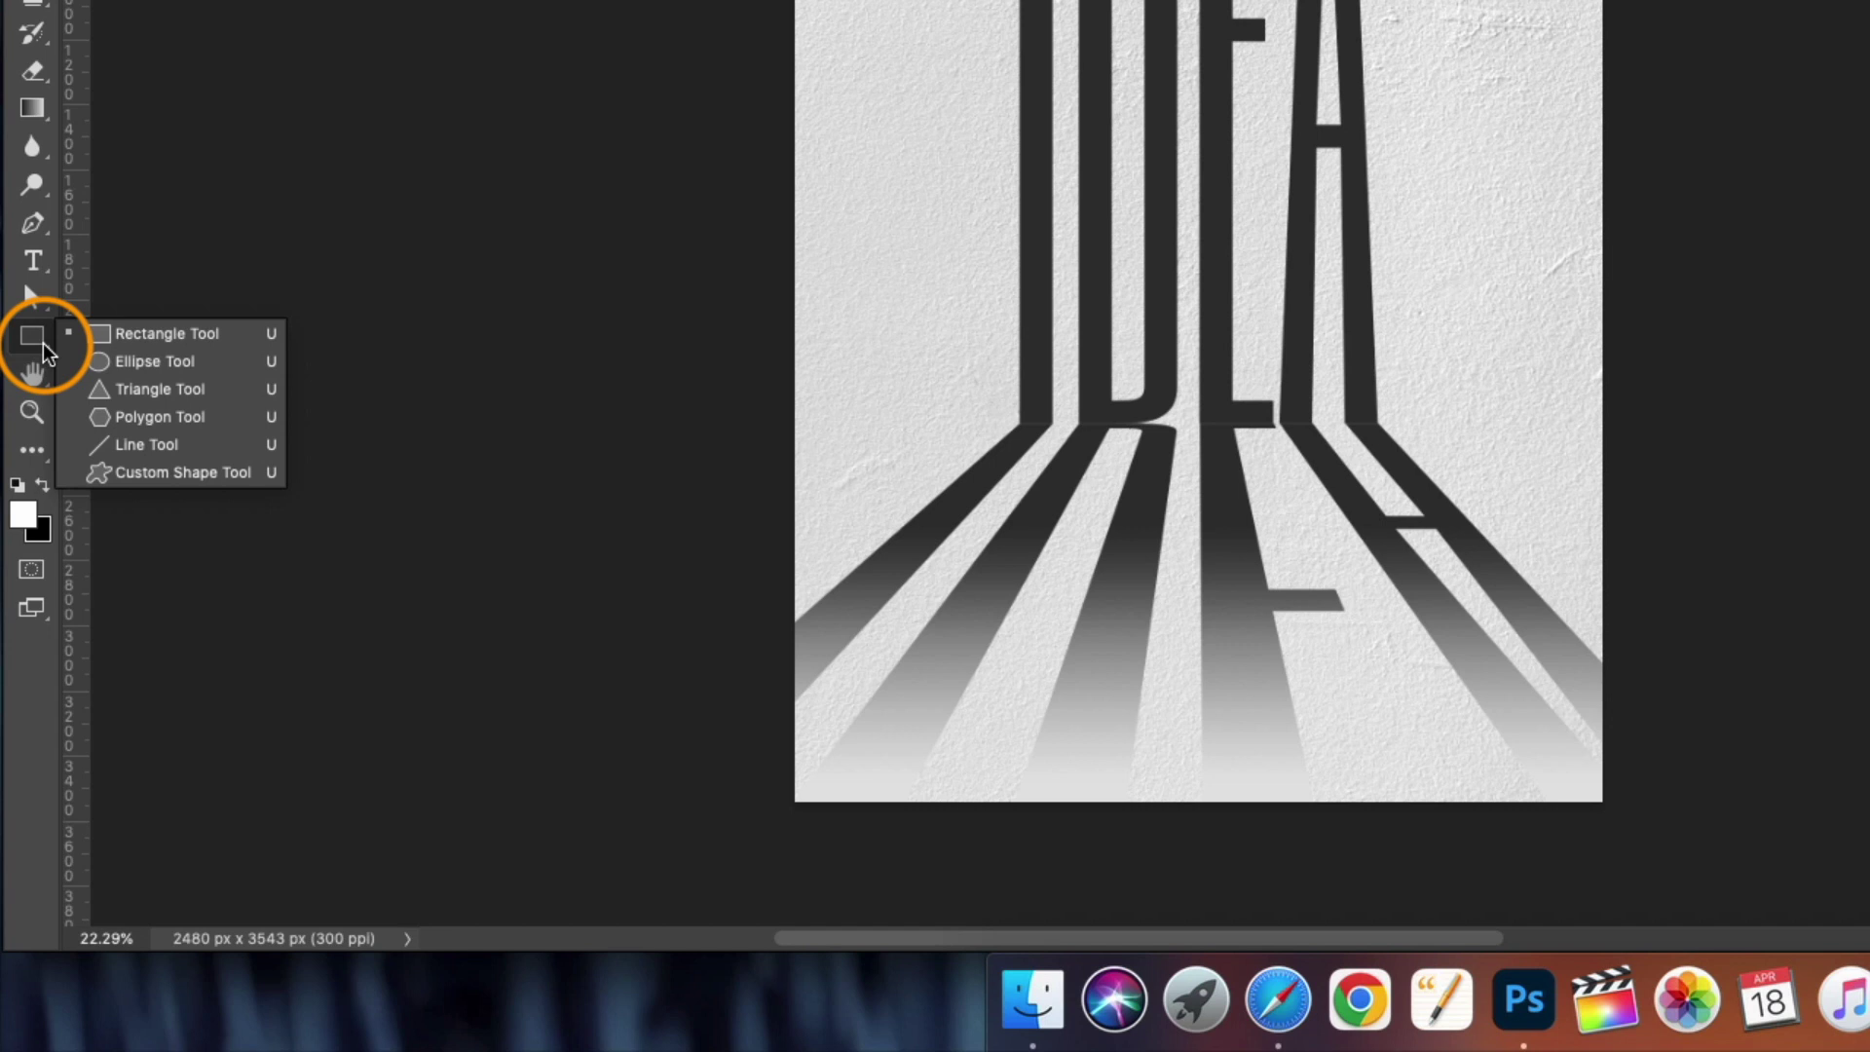
click(179, 366)
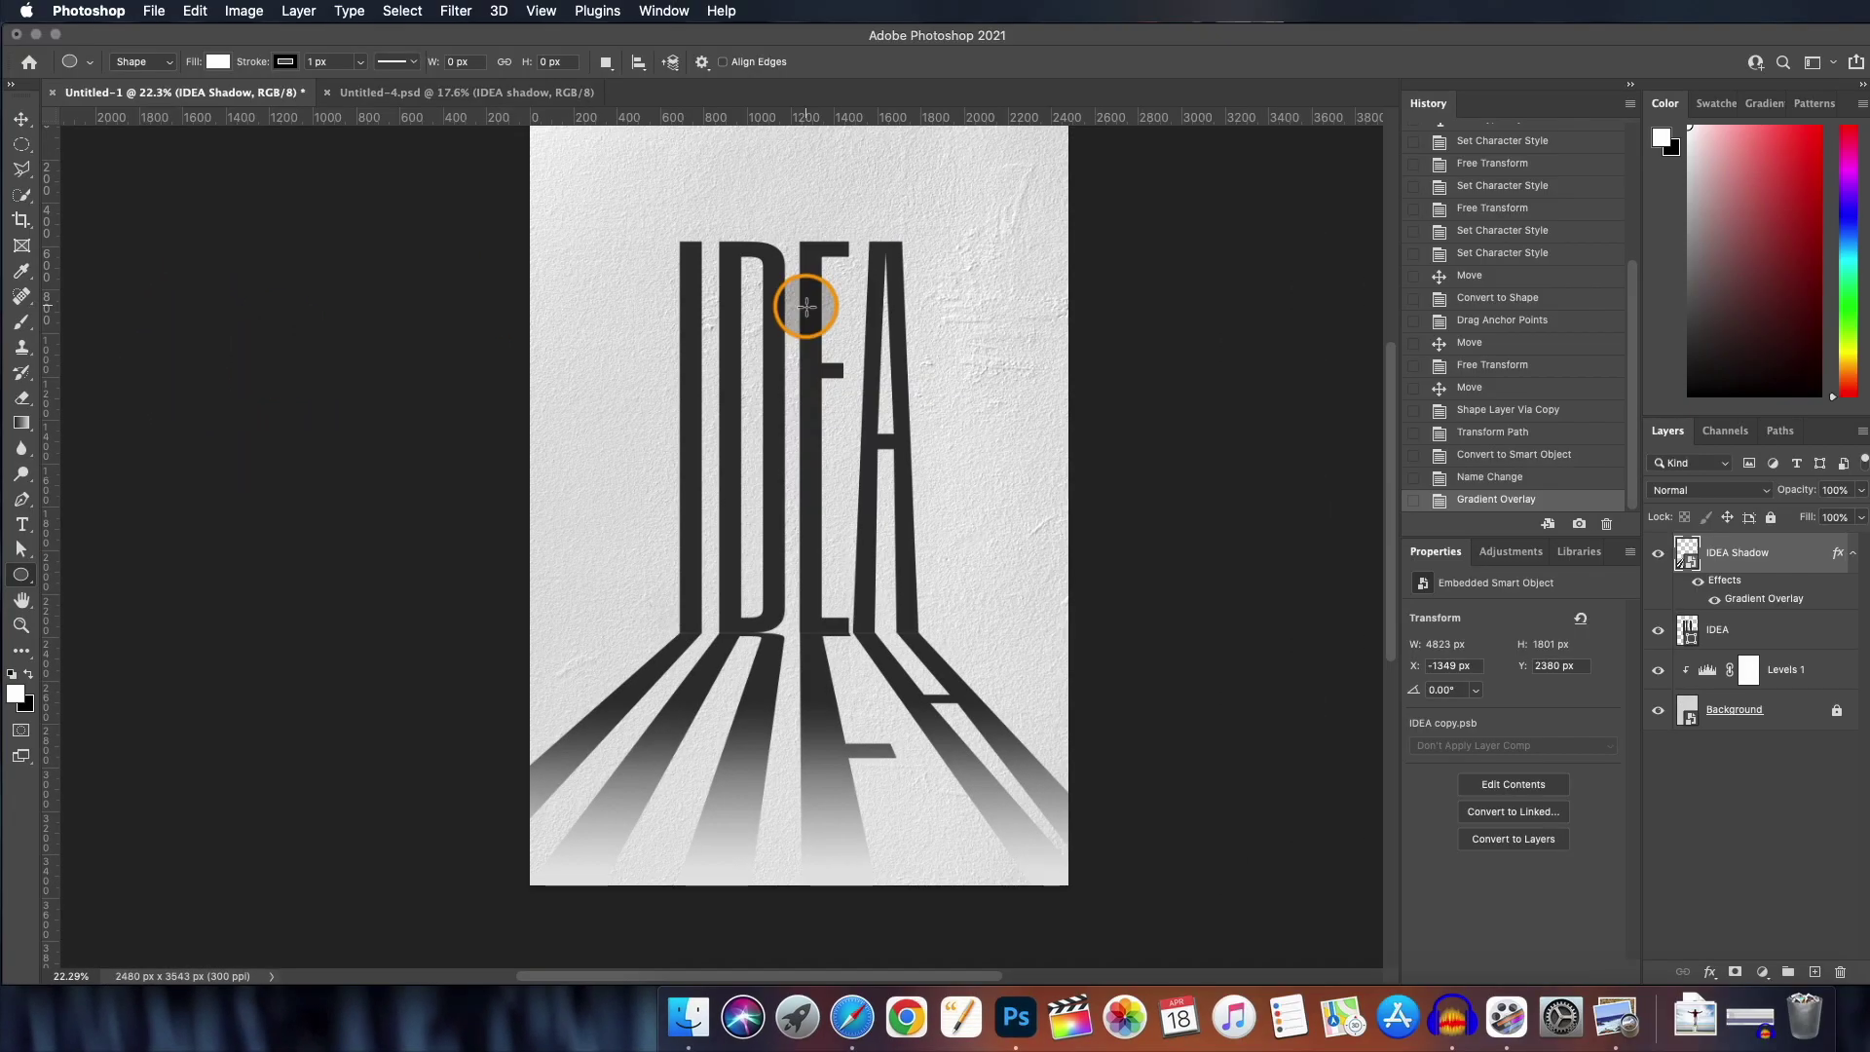
drag(806, 307, 559, 569)
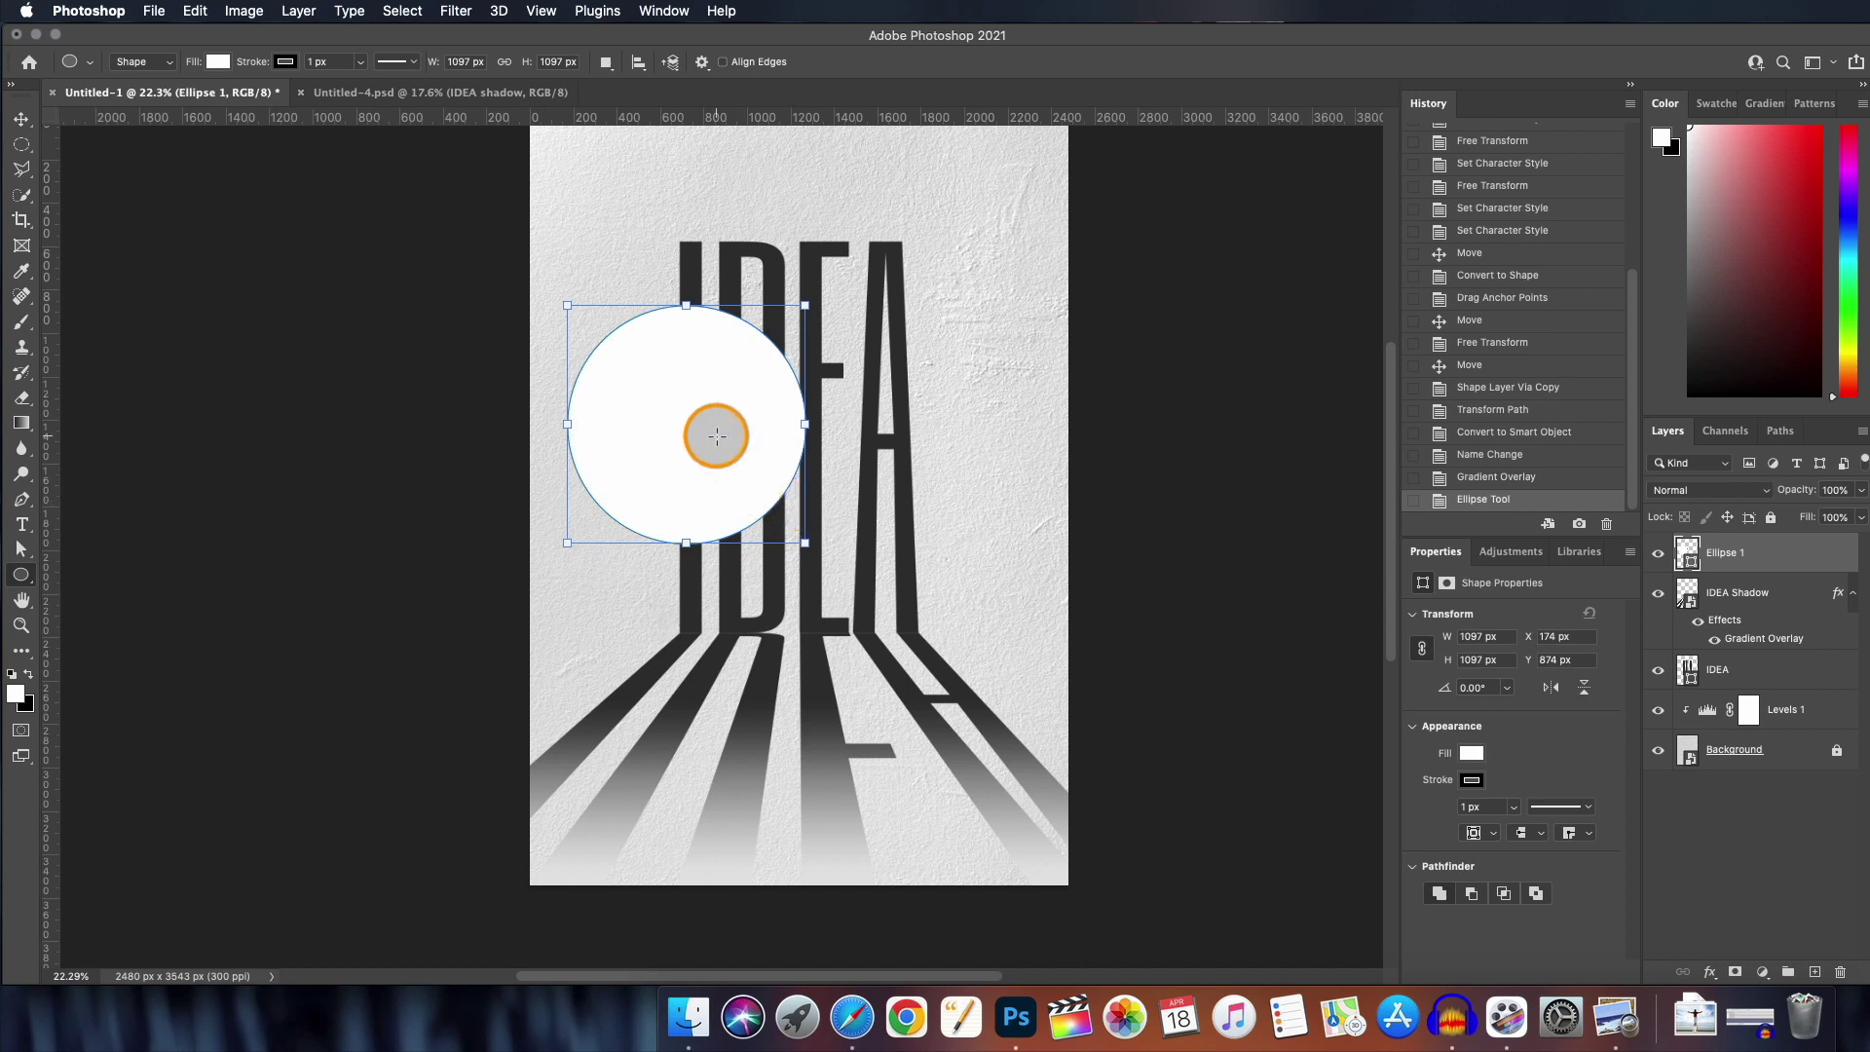
click(21, 120)
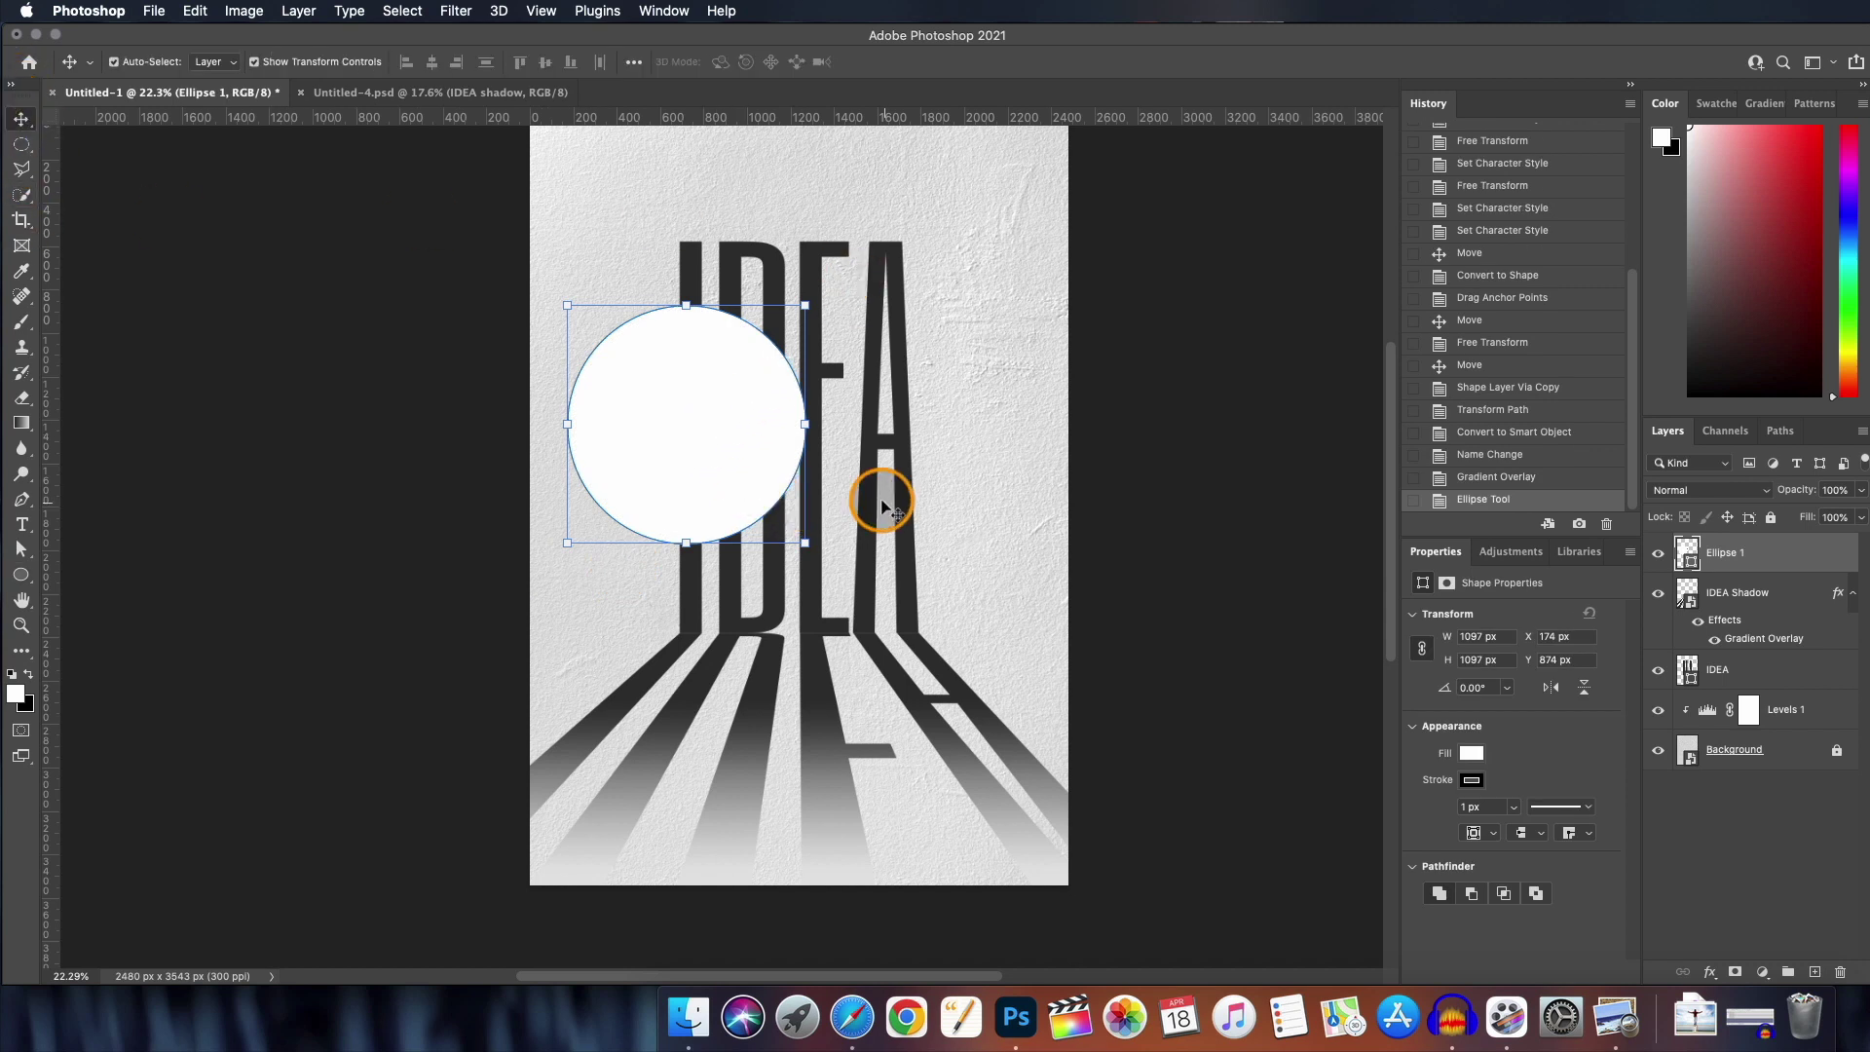
drag(711, 440, 824, 447)
- Give the circle a yellow fill with no stroke and convert Ellipse 1 to a smart object
click(1471, 753)
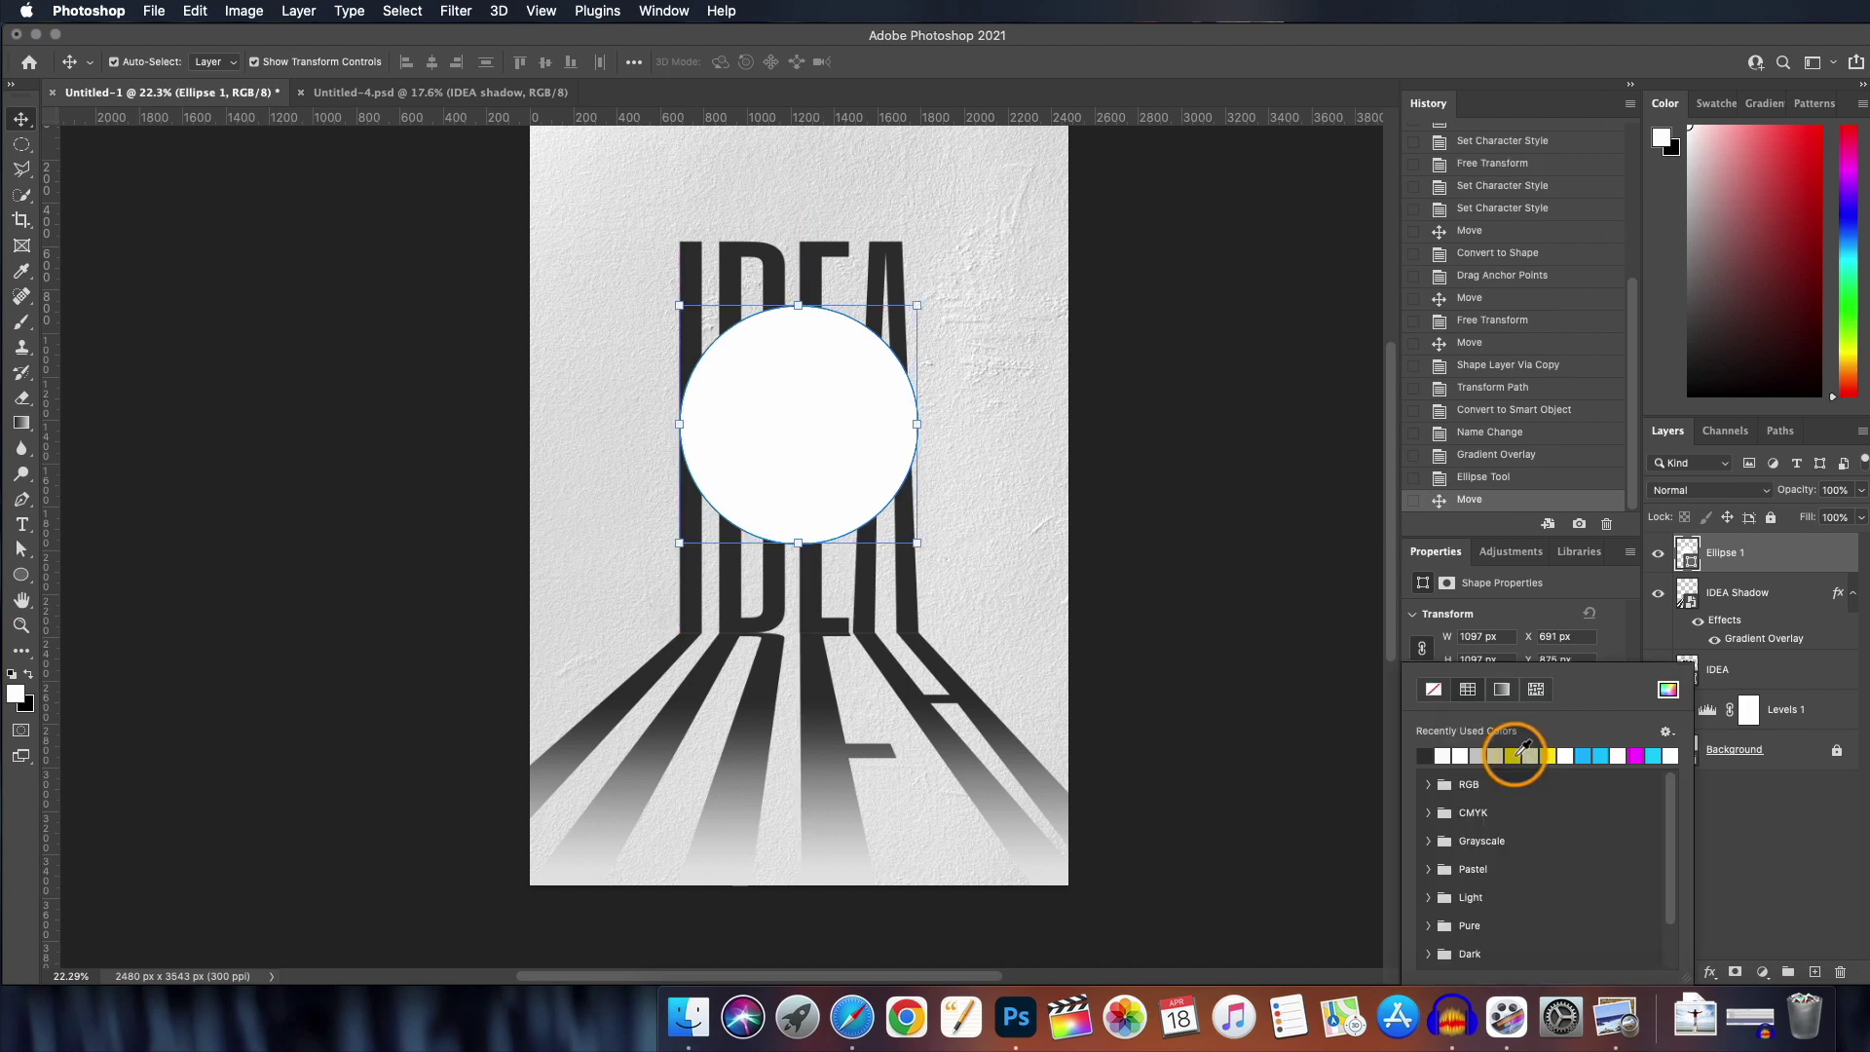
click(1515, 753)
click(1614, 655)
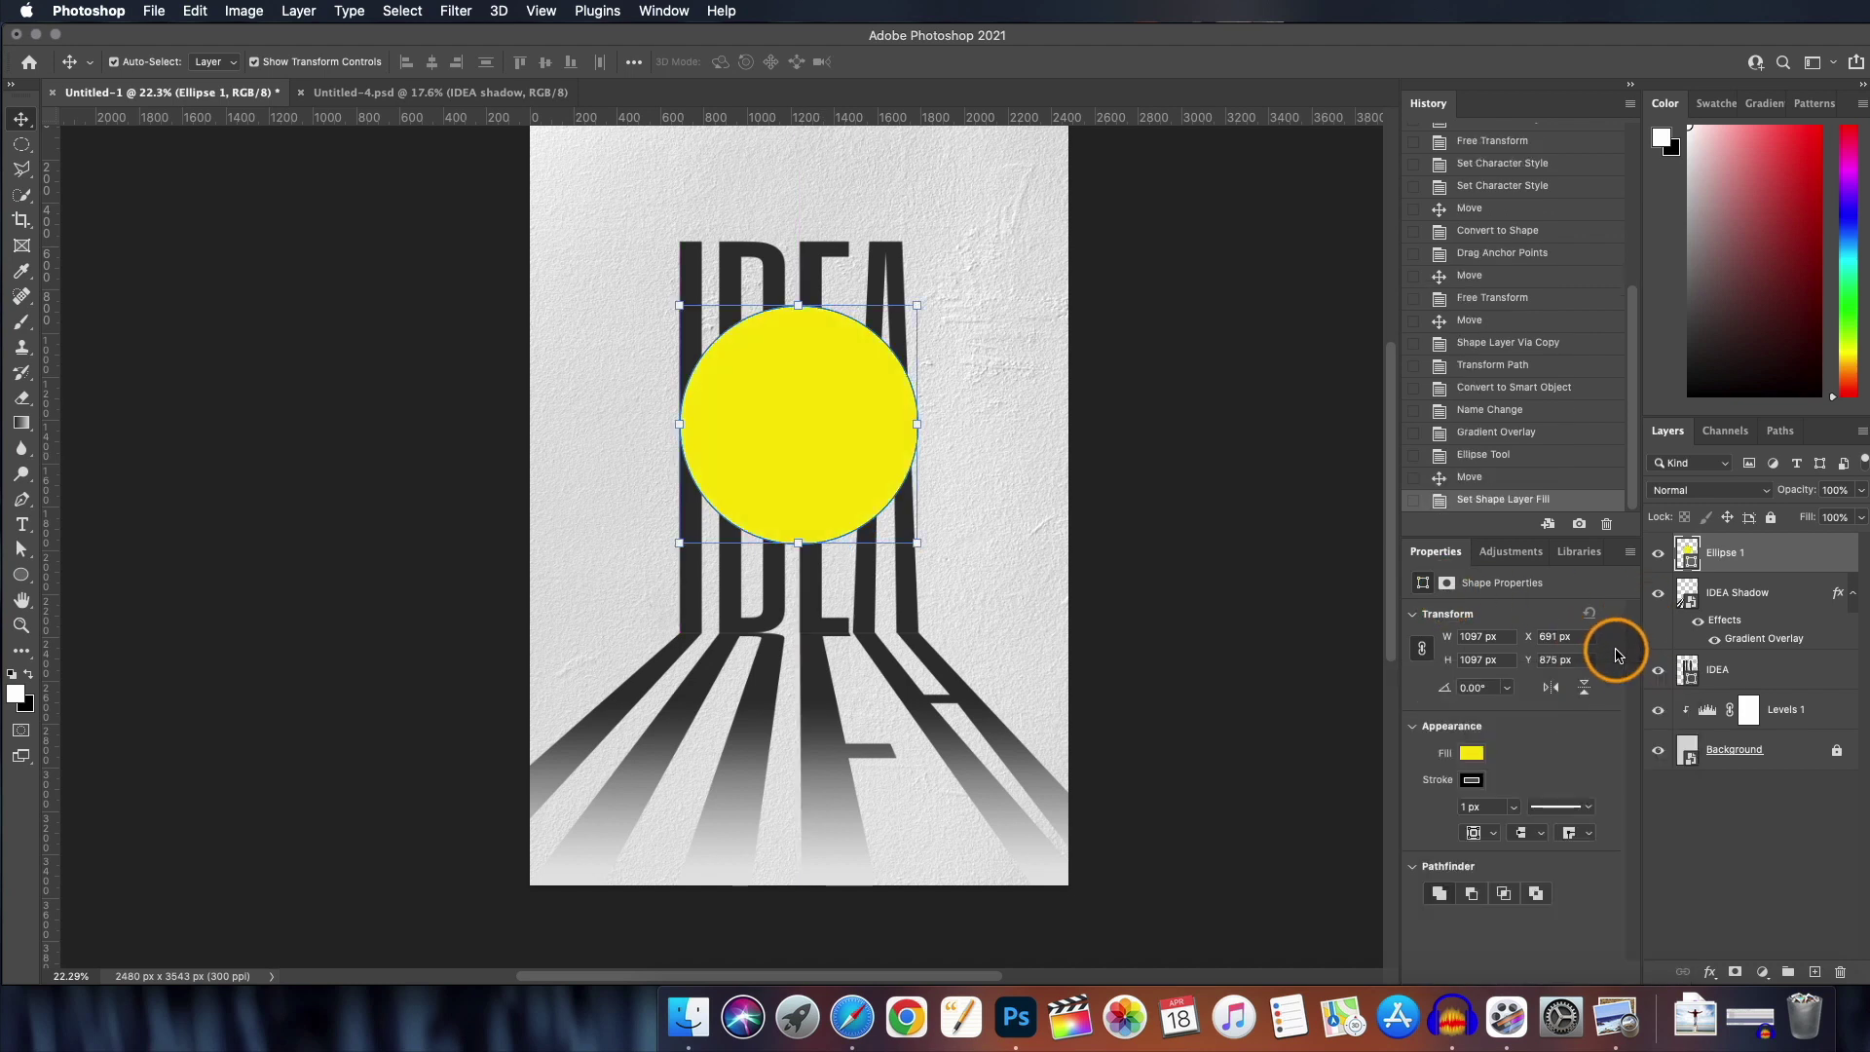
click(1469, 755)
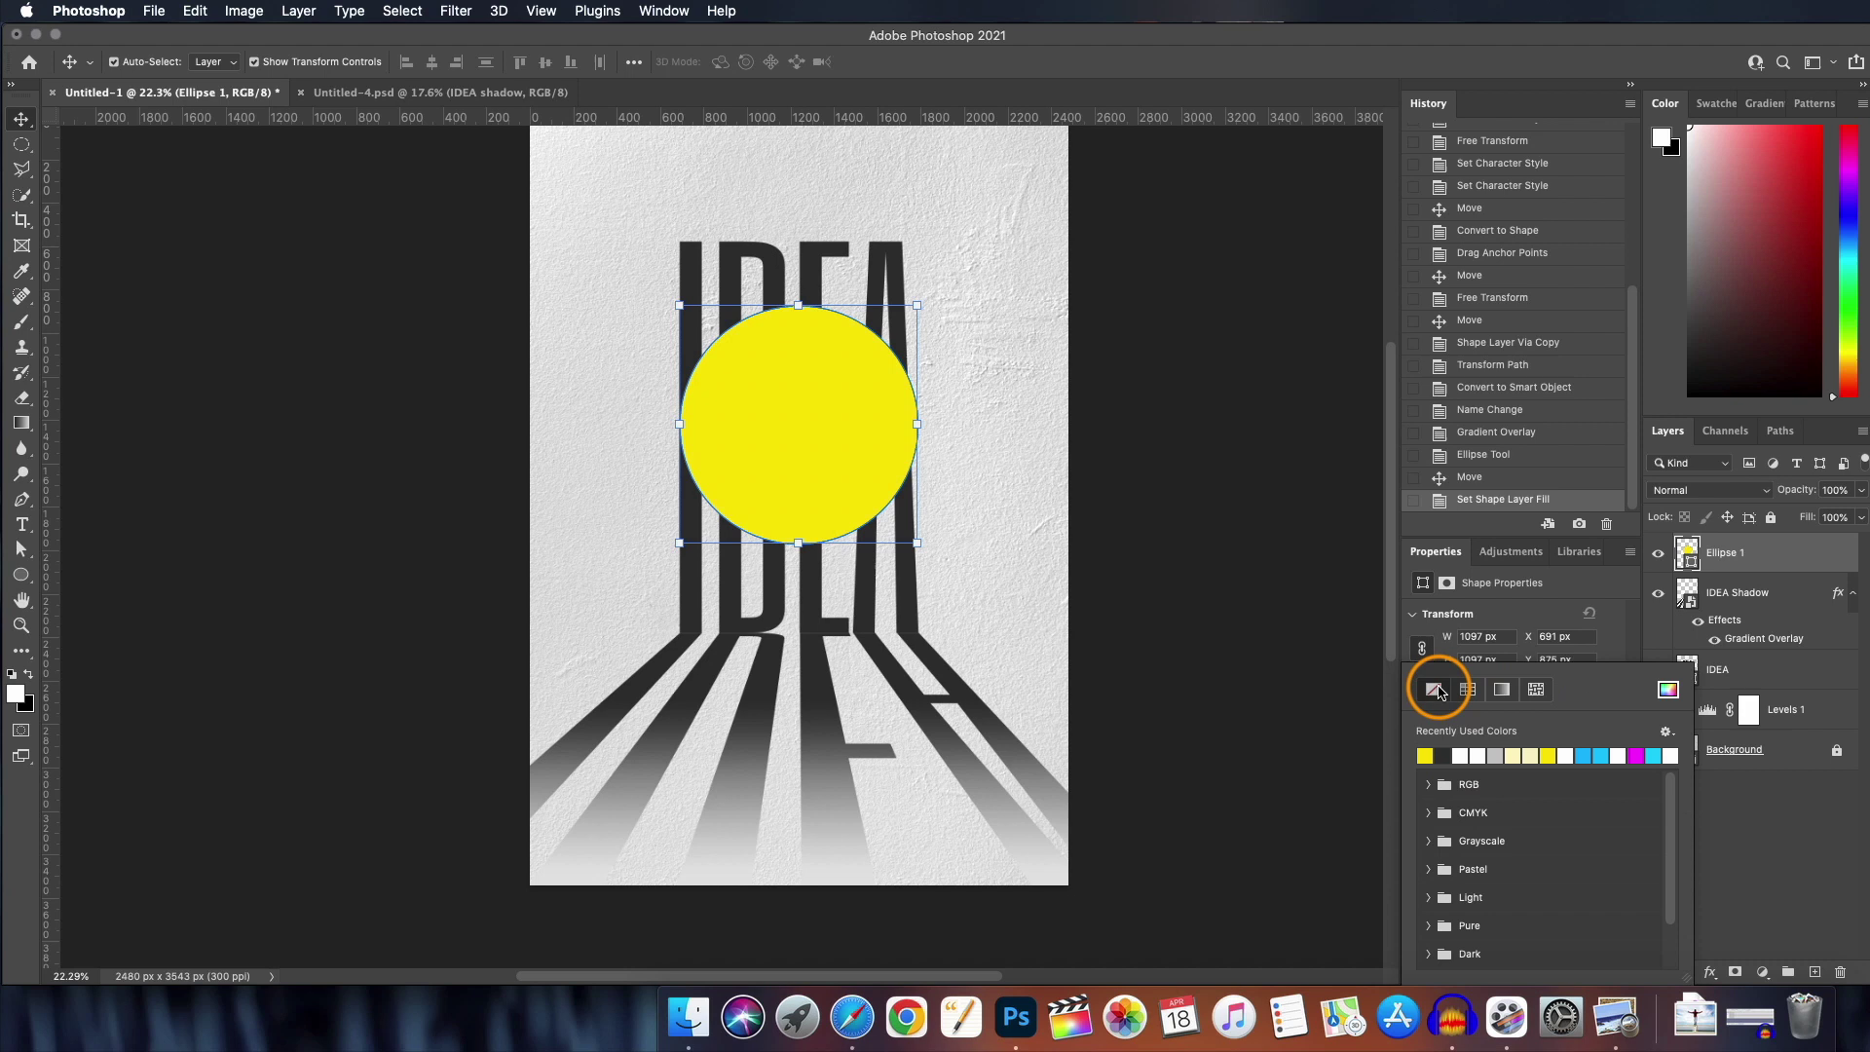
click(1438, 691)
click(1610, 615)
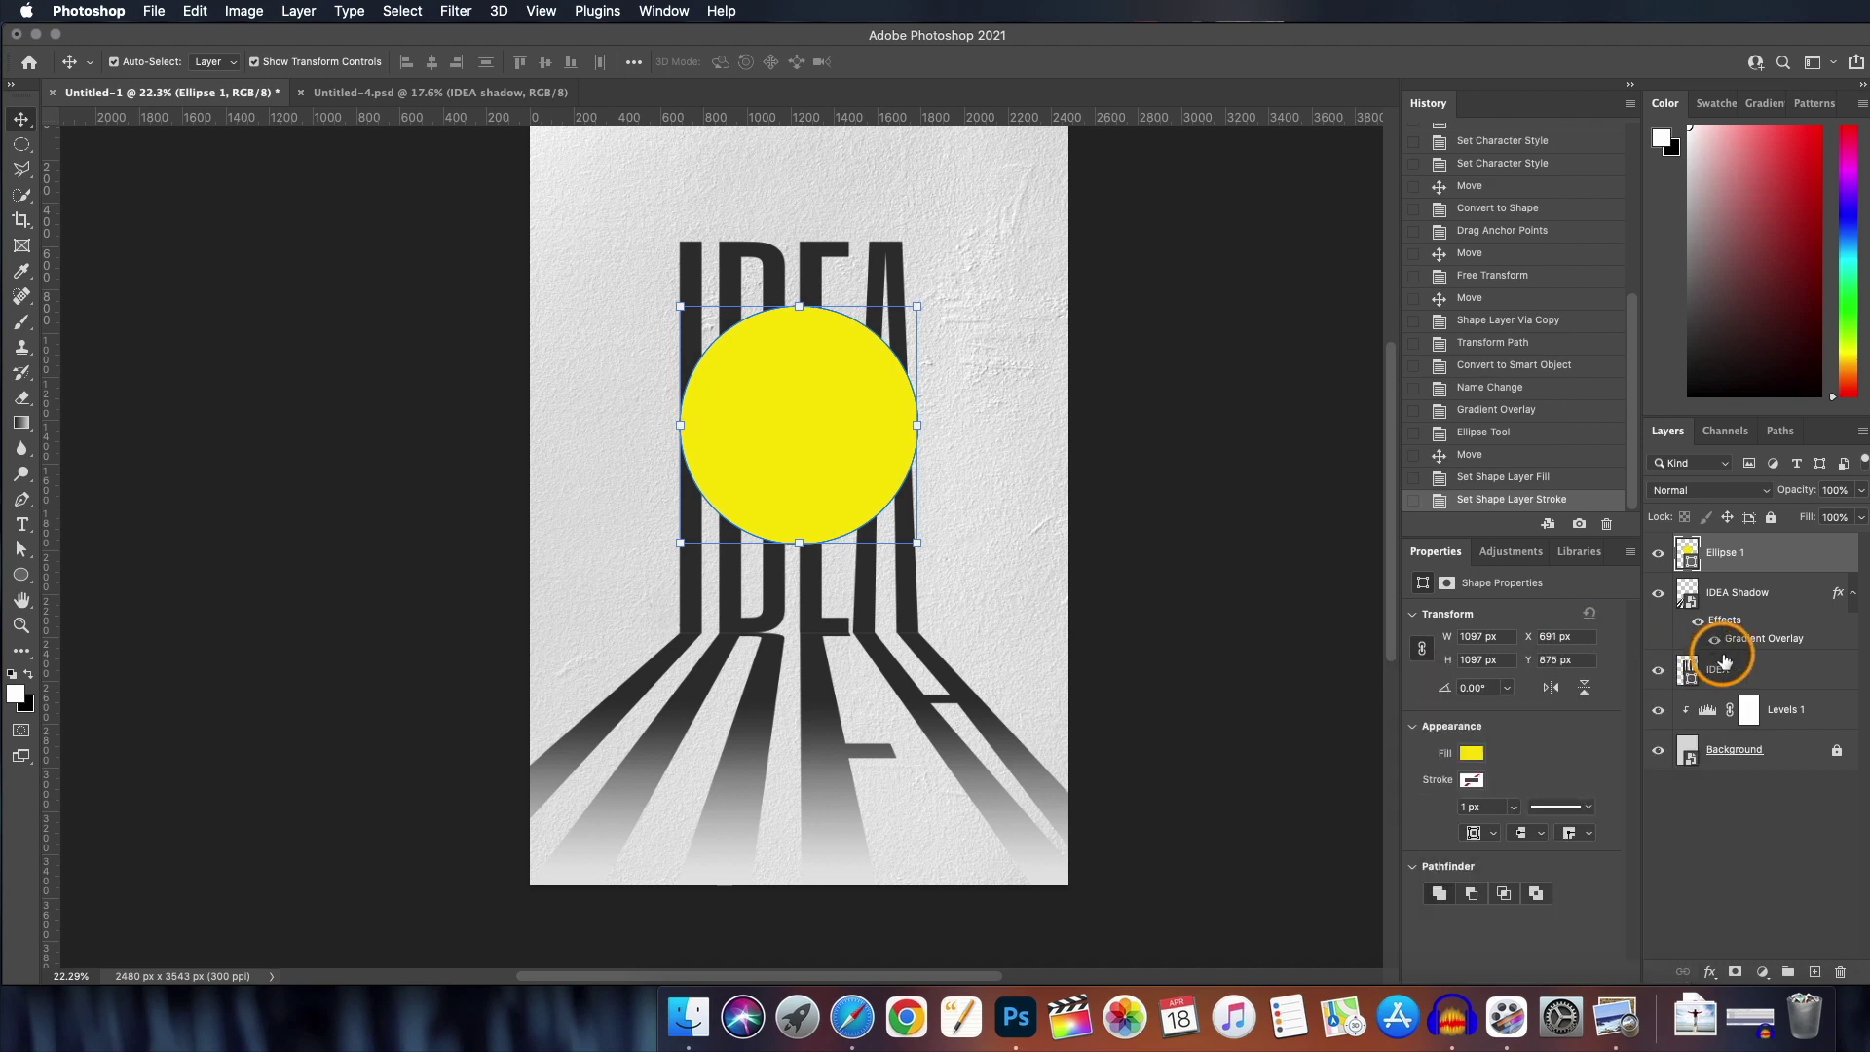
right_click(1768, 568)
click(1783, 402)
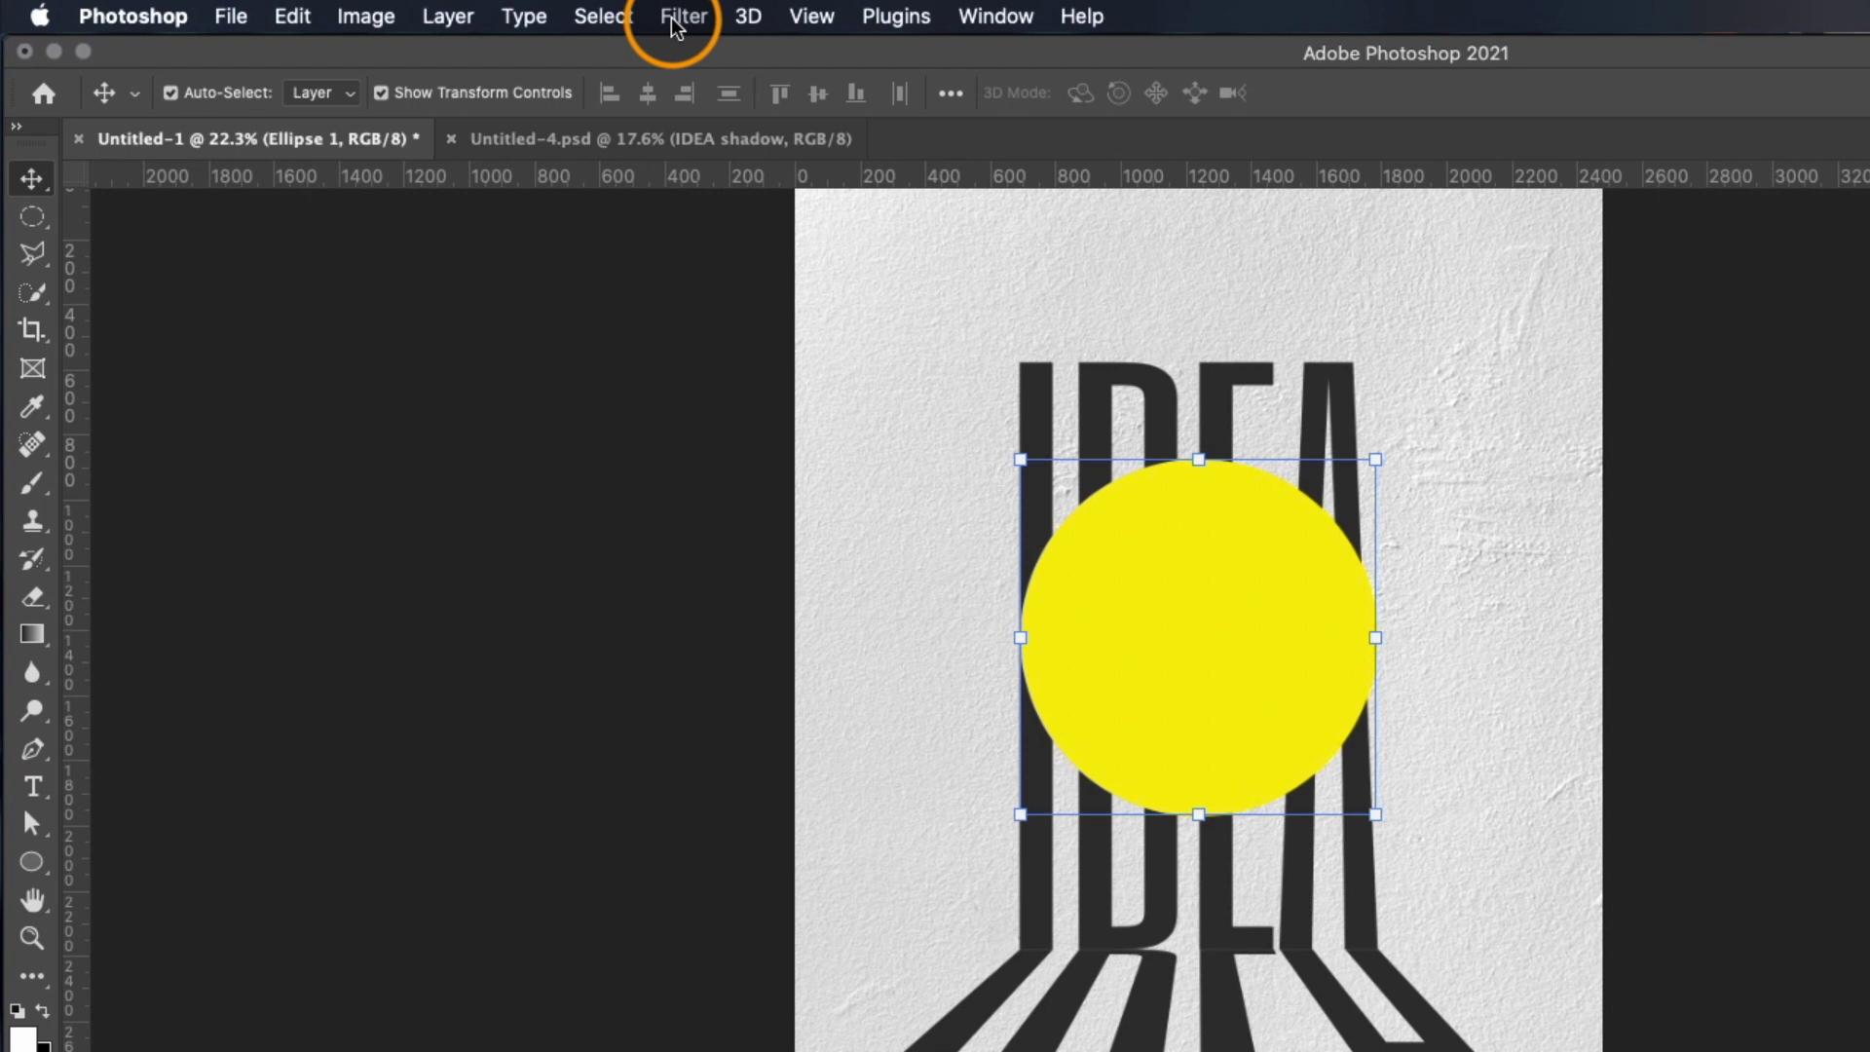
- Apply a Gaussian Blur of radius 247.5 to the yellow circle
click(682, 17)
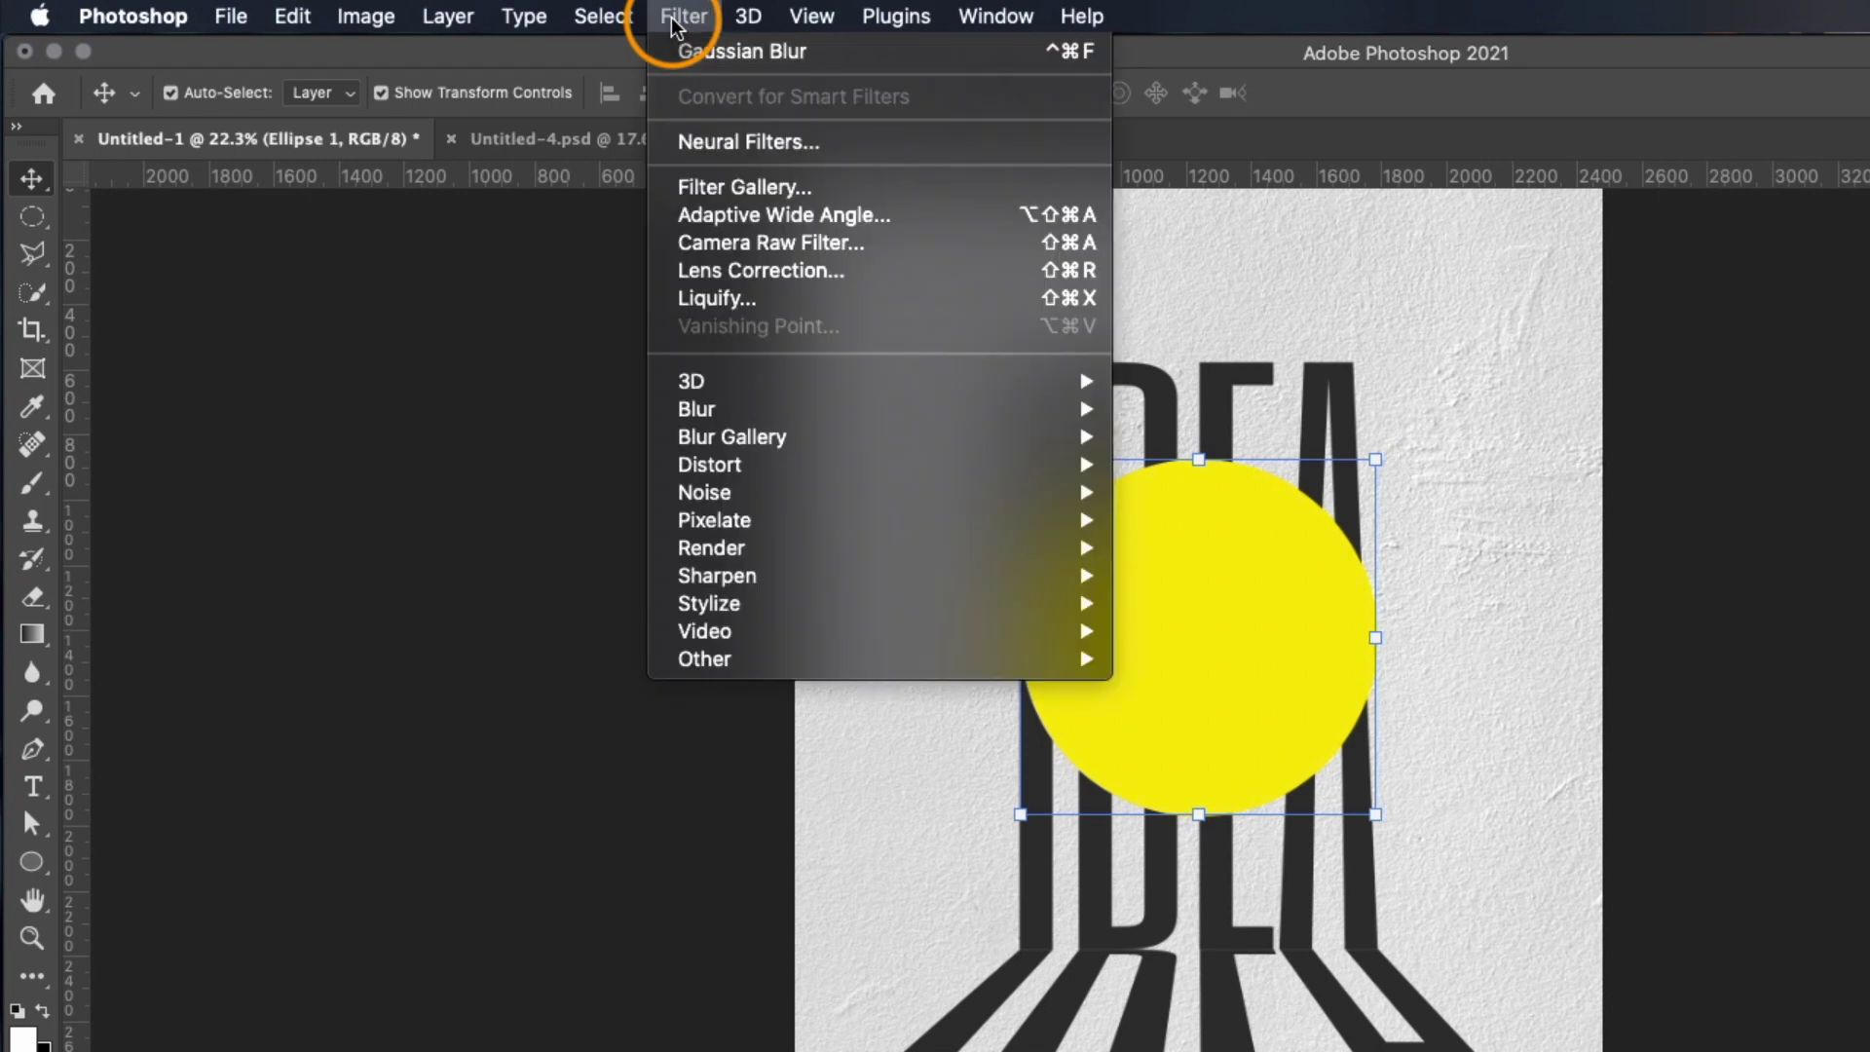
mouse_move(750, 409)
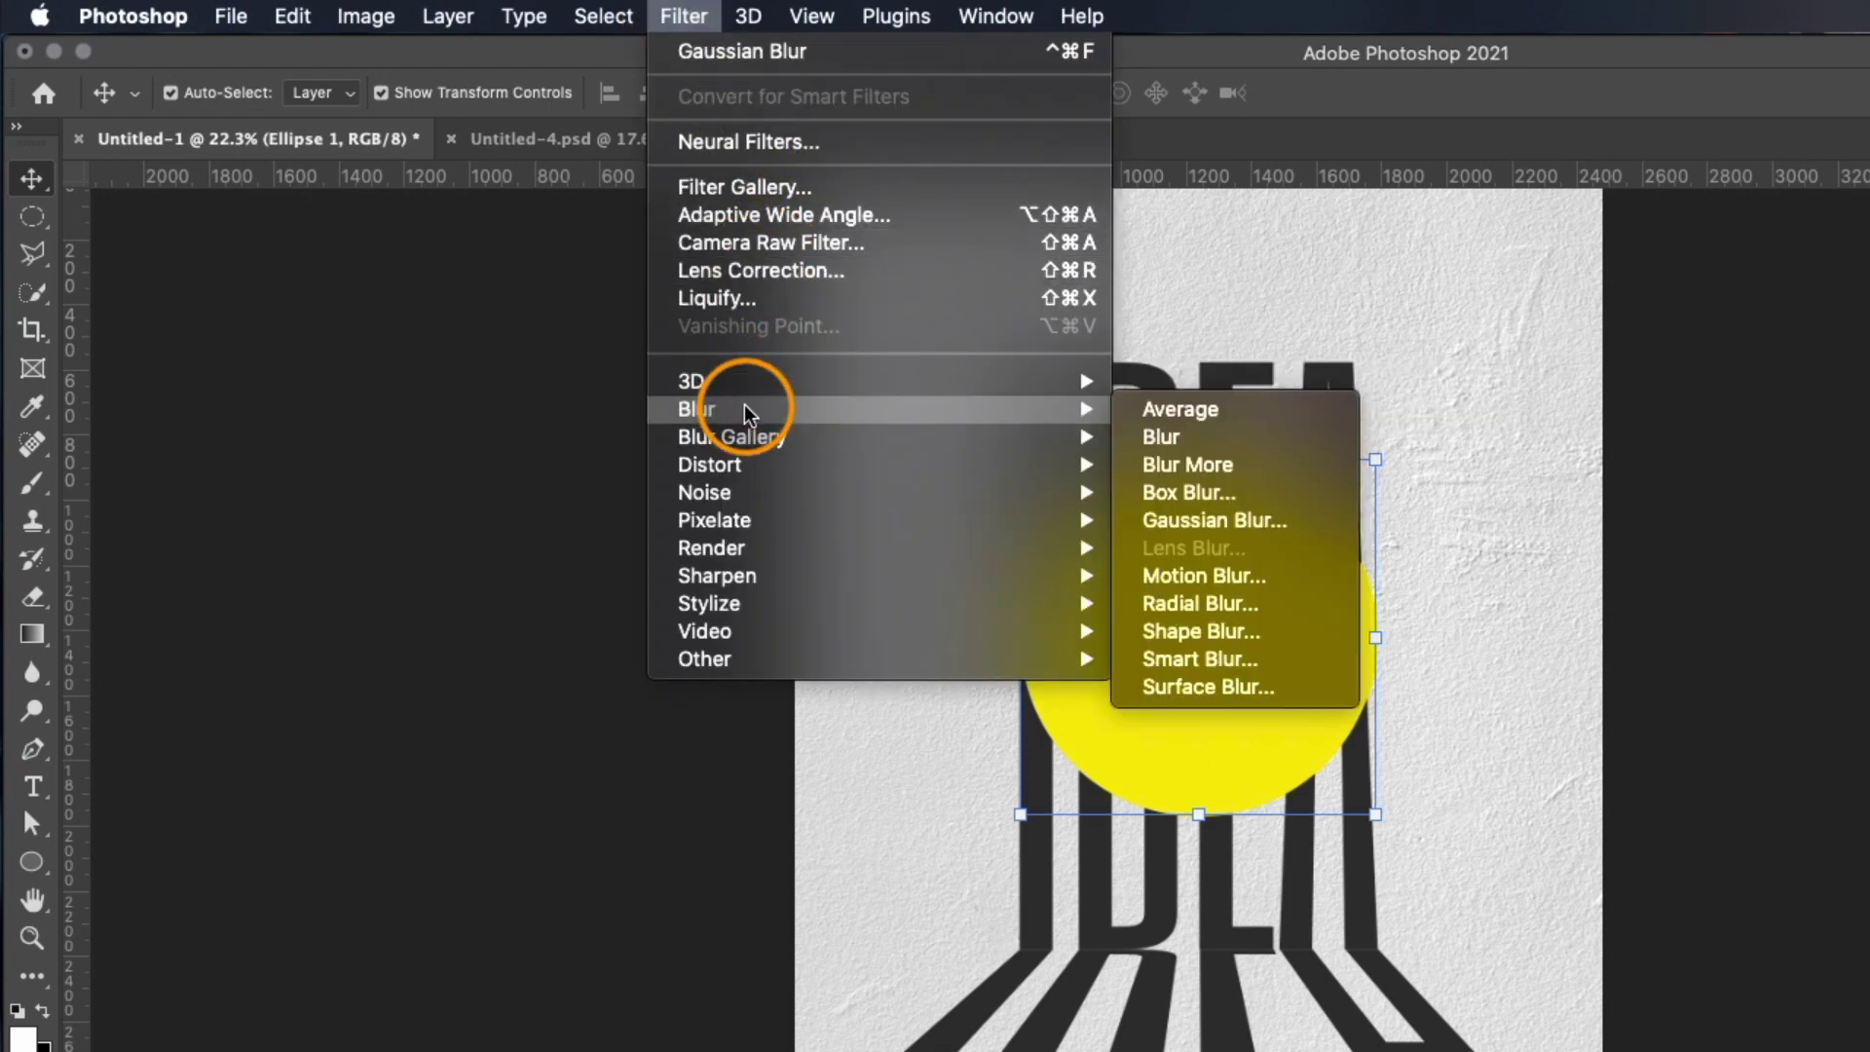
click(1252, 519)
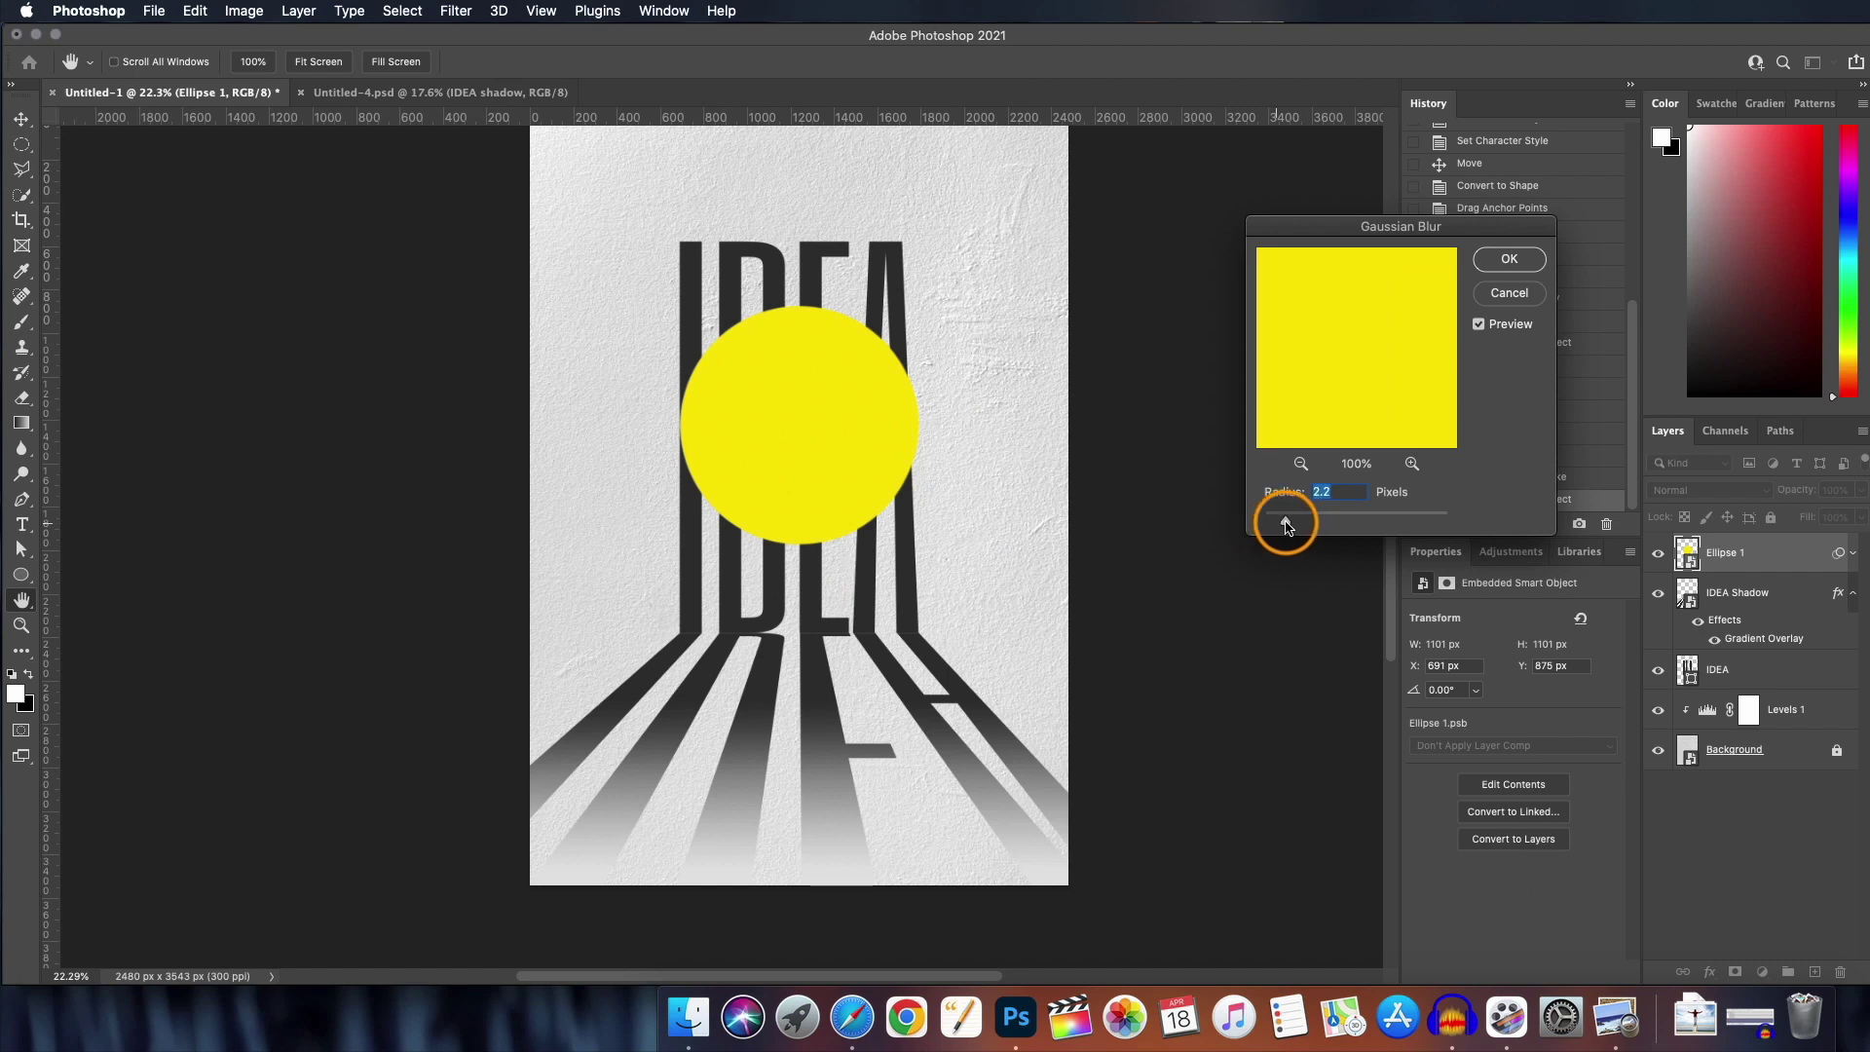
drag(1286, 526, 1417, 526)
click(1508, 259)
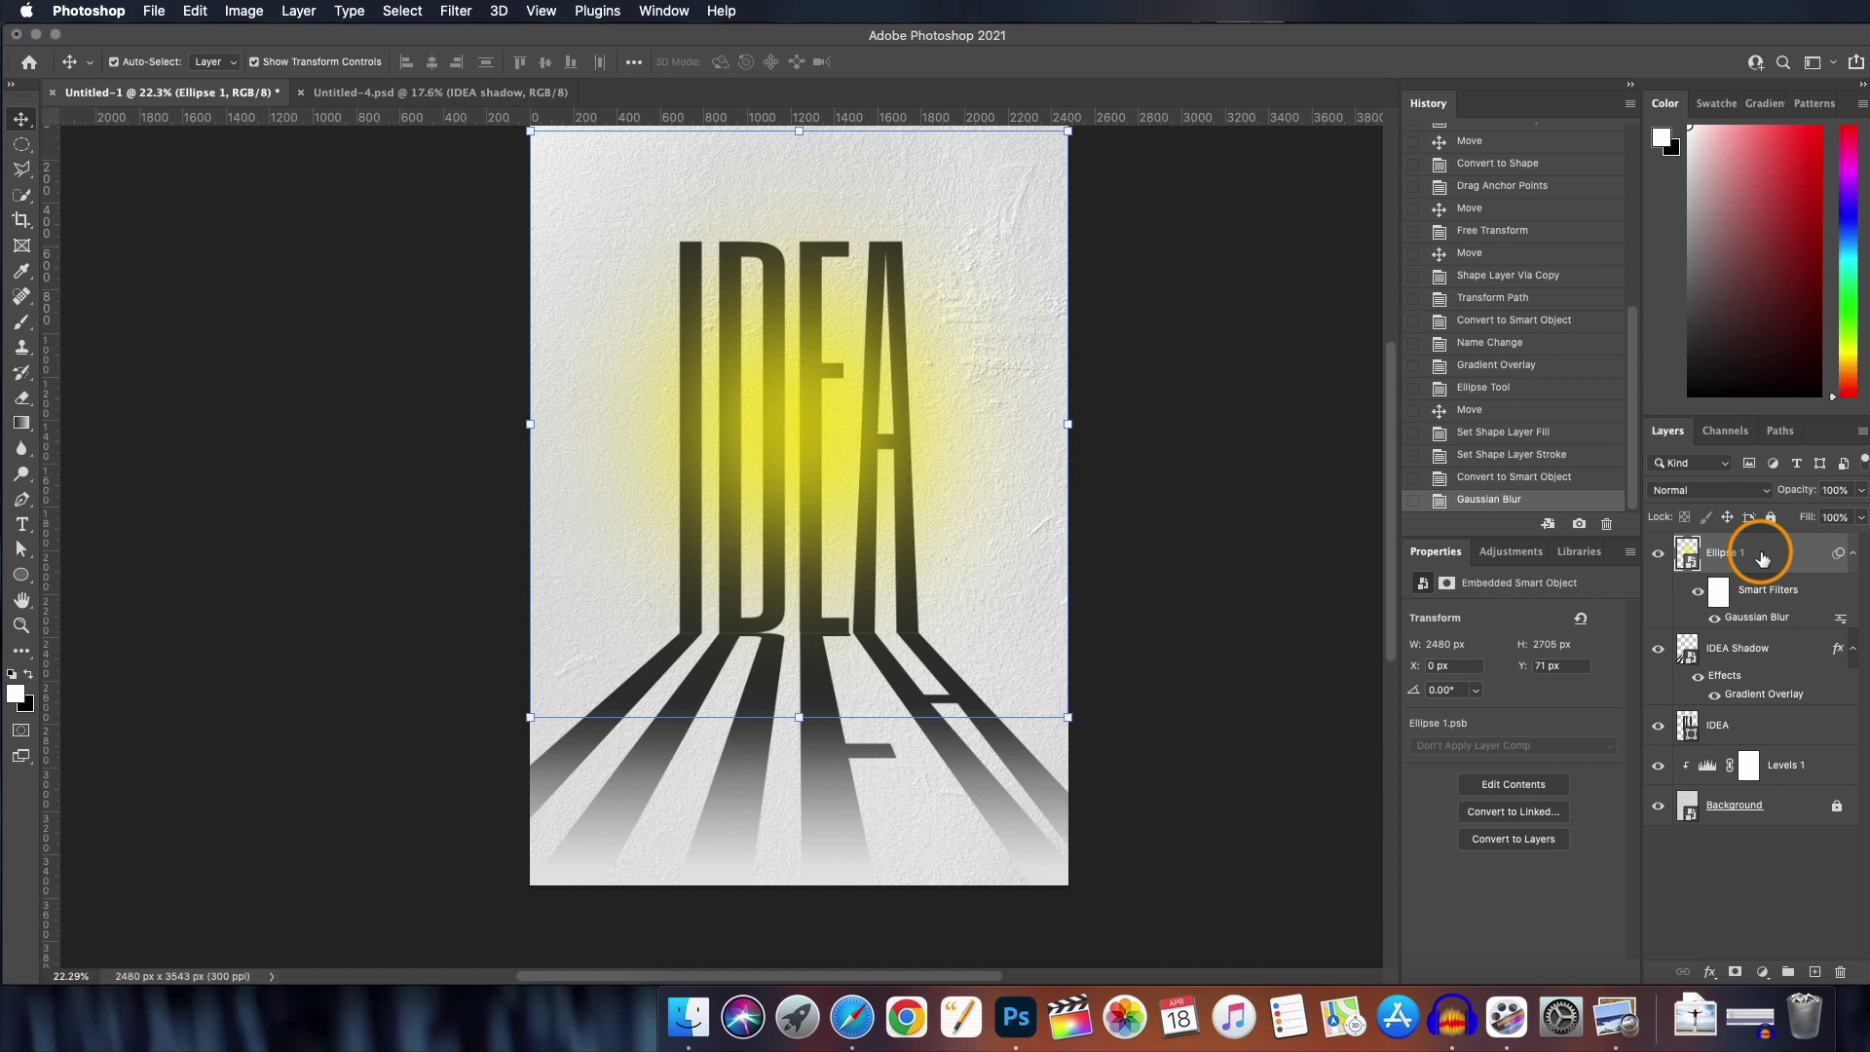
- Place the blurred glow below the IDEA letters at reduced opacity, then select IDEA Shadow
drag(1761, 555, 1721, 747)
drag(1817, 490, 1802, 497)
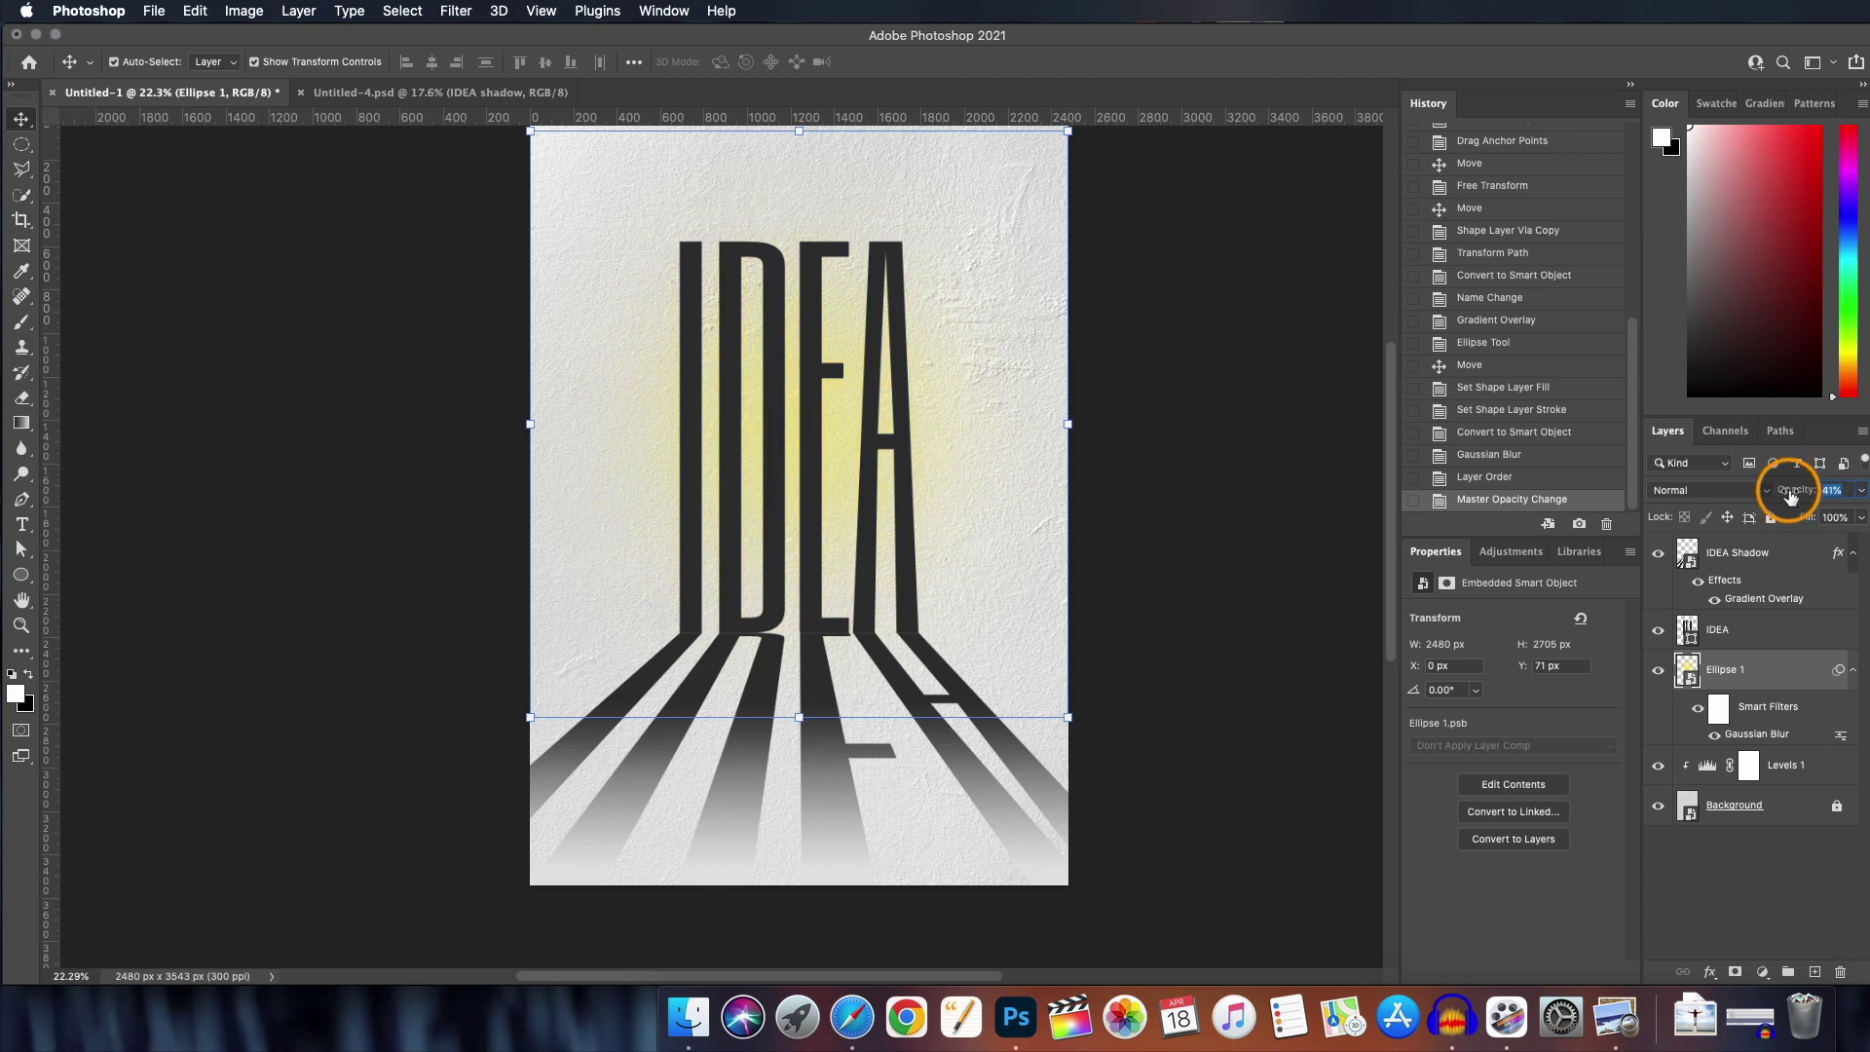
click(1081, 561)
scroll(793, 511, up, 3)
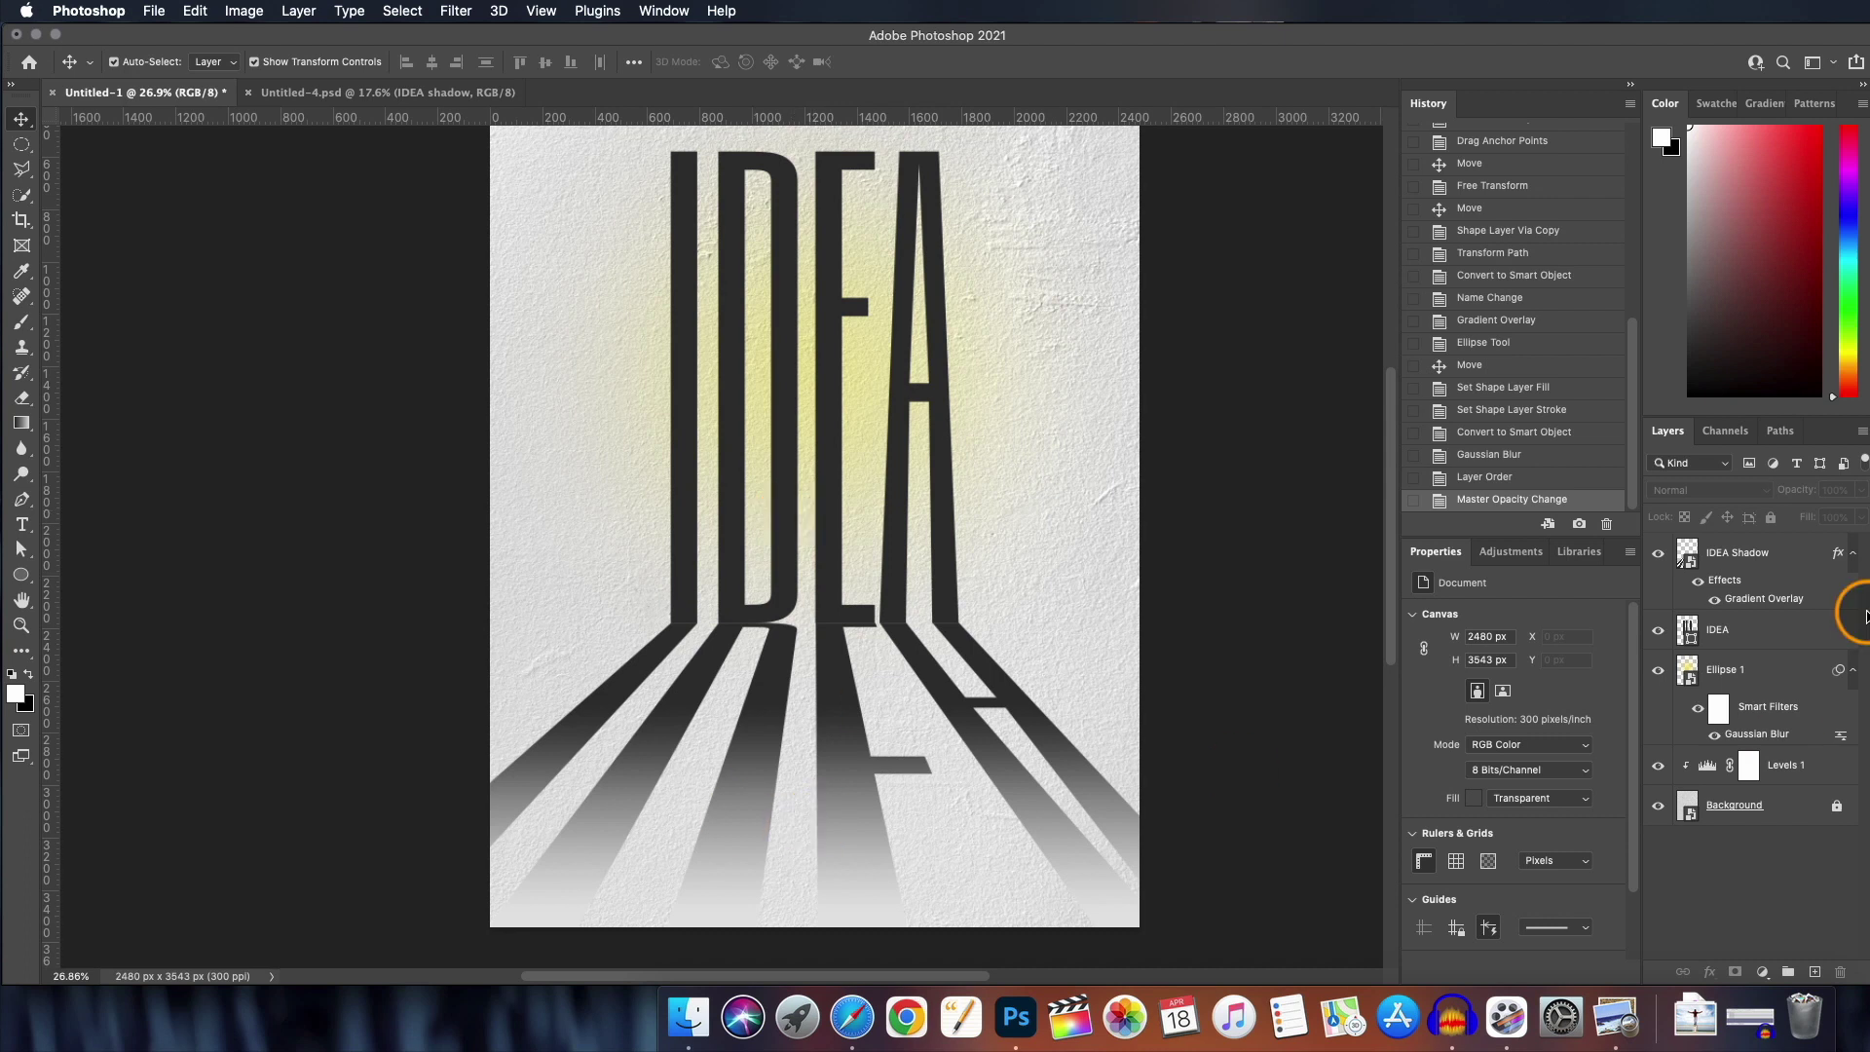
click(1788, 585)
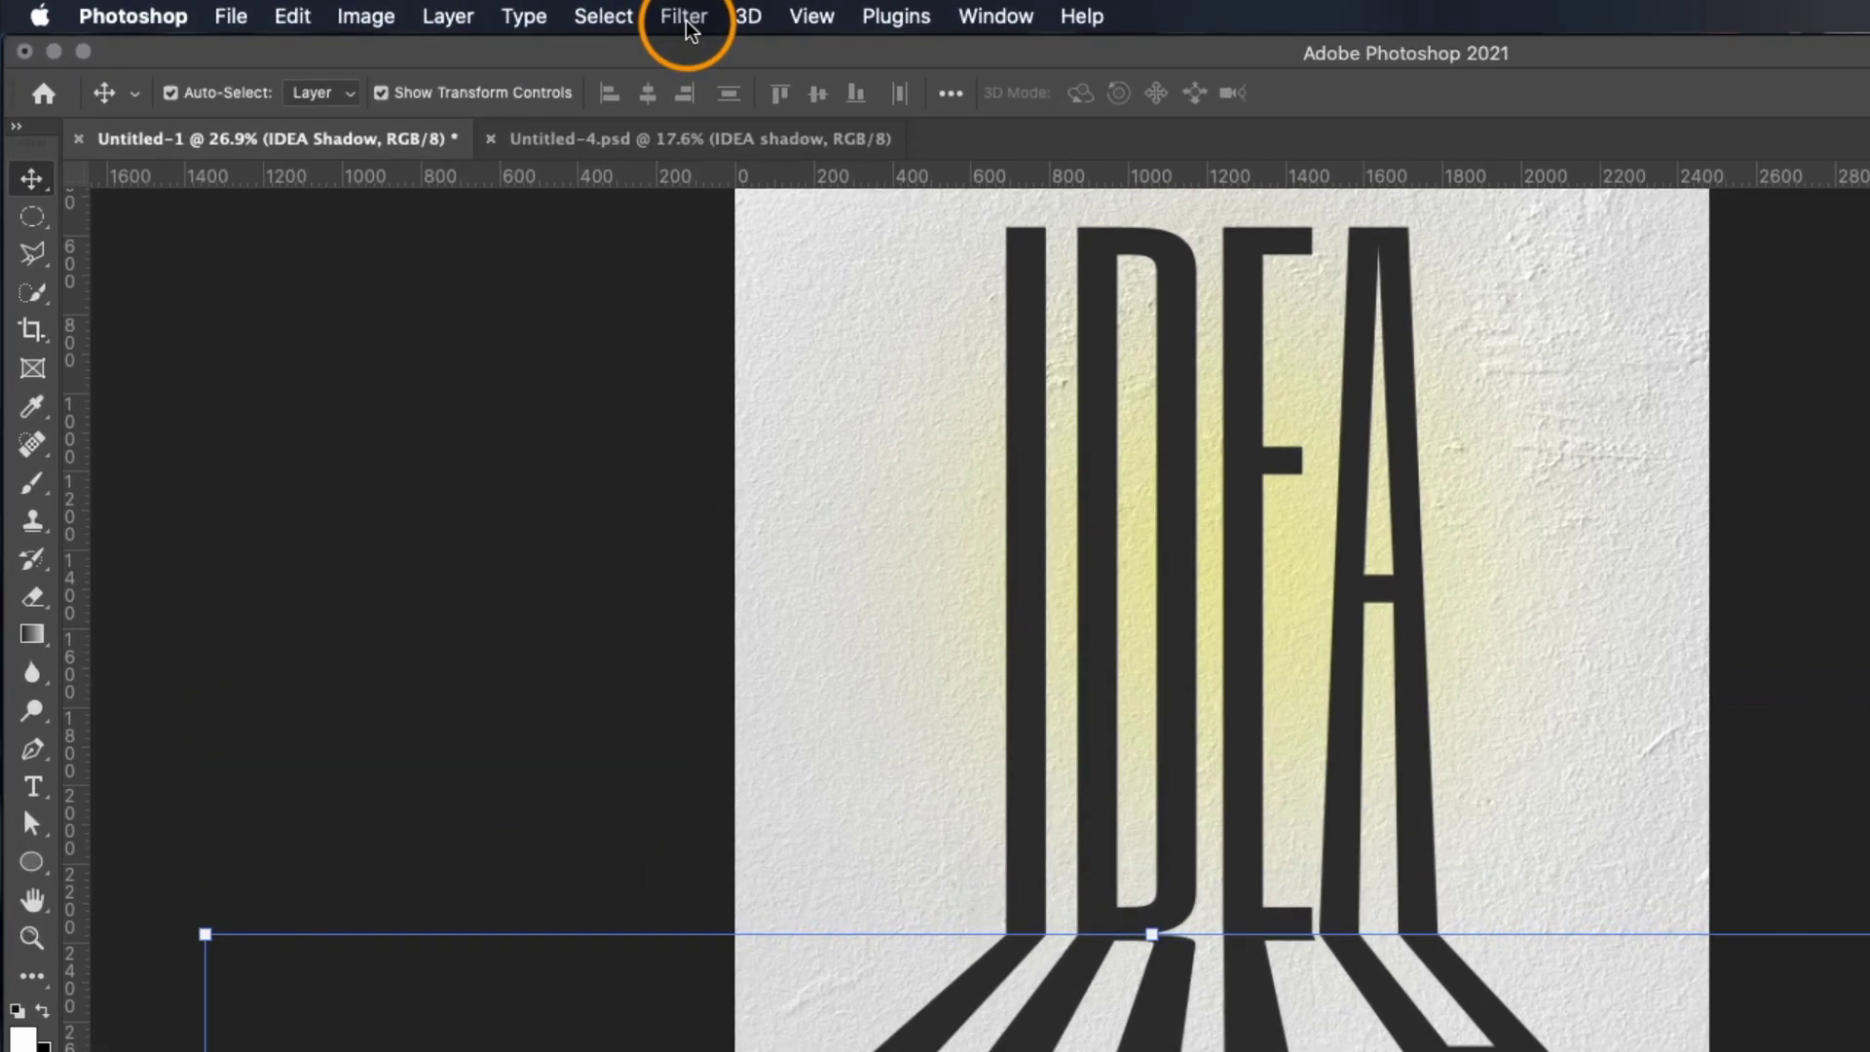
- Add an Add Noise smart filter of about 21.27% to the IDEA Shadow layer
click(594, 15)
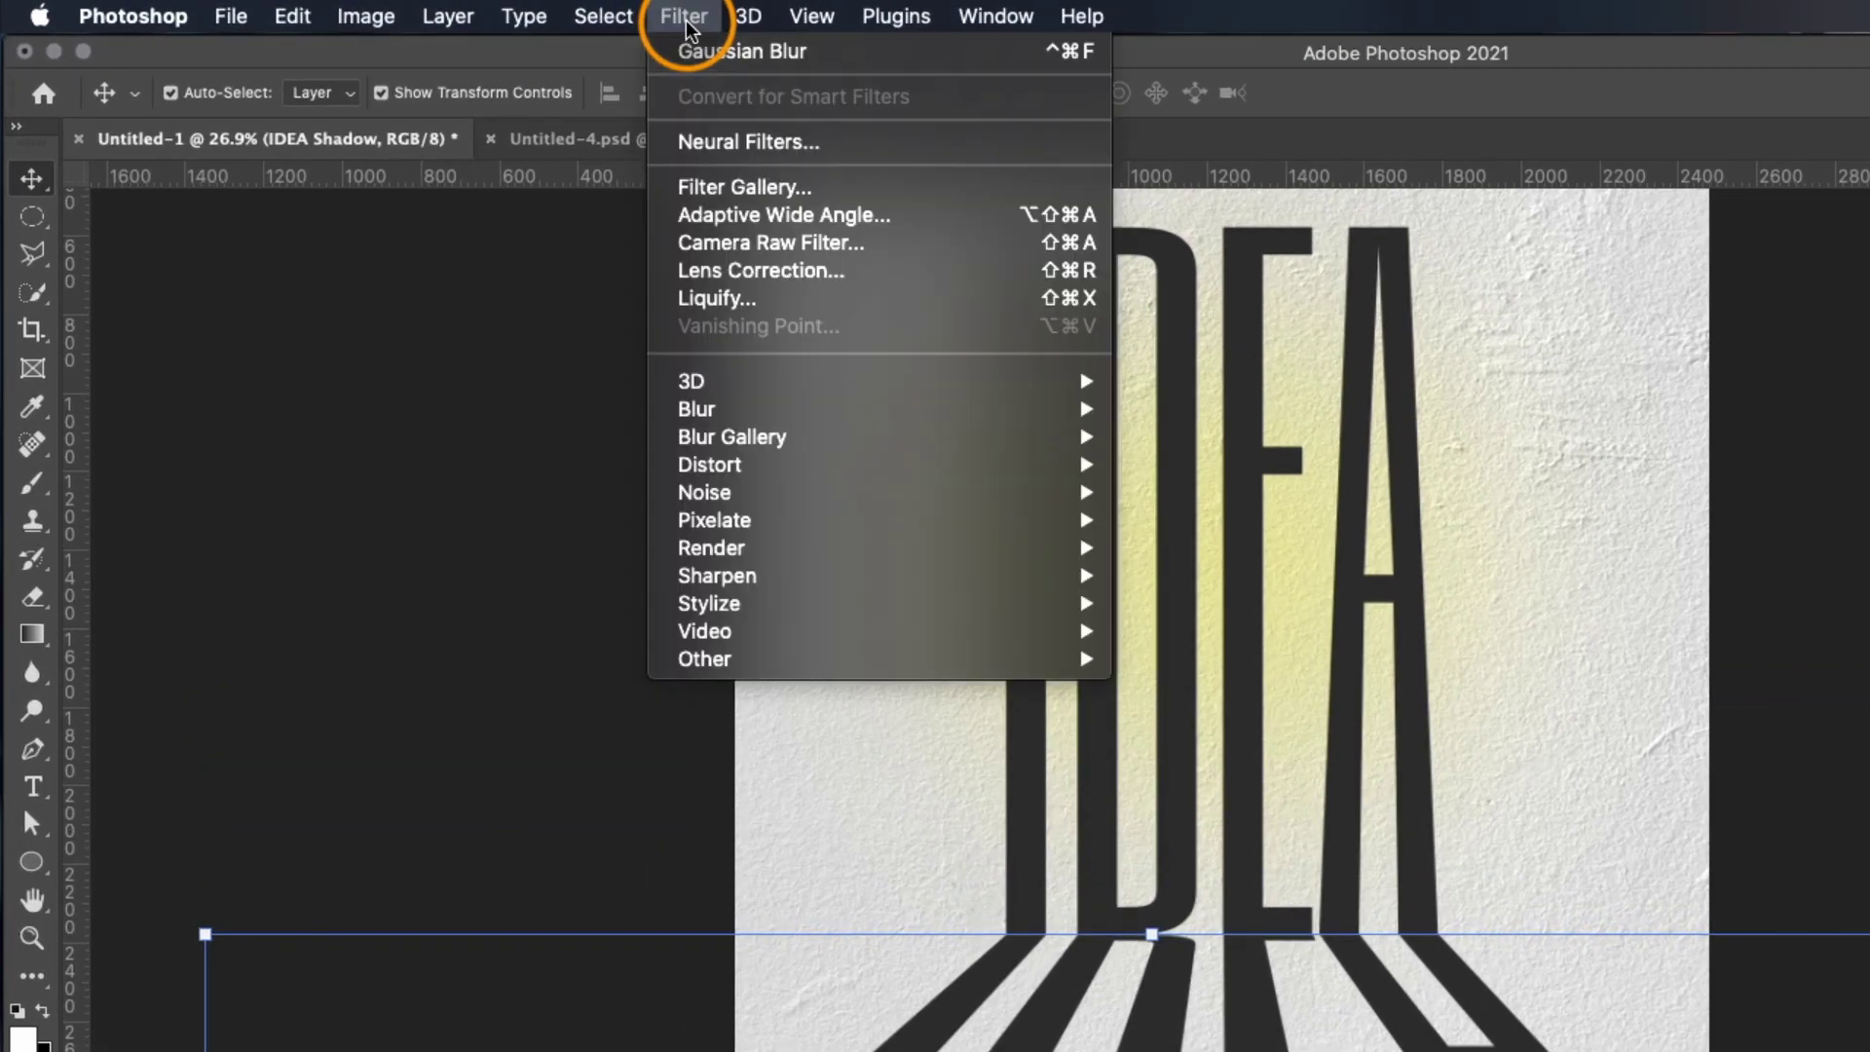
mouse_move(710, 492)
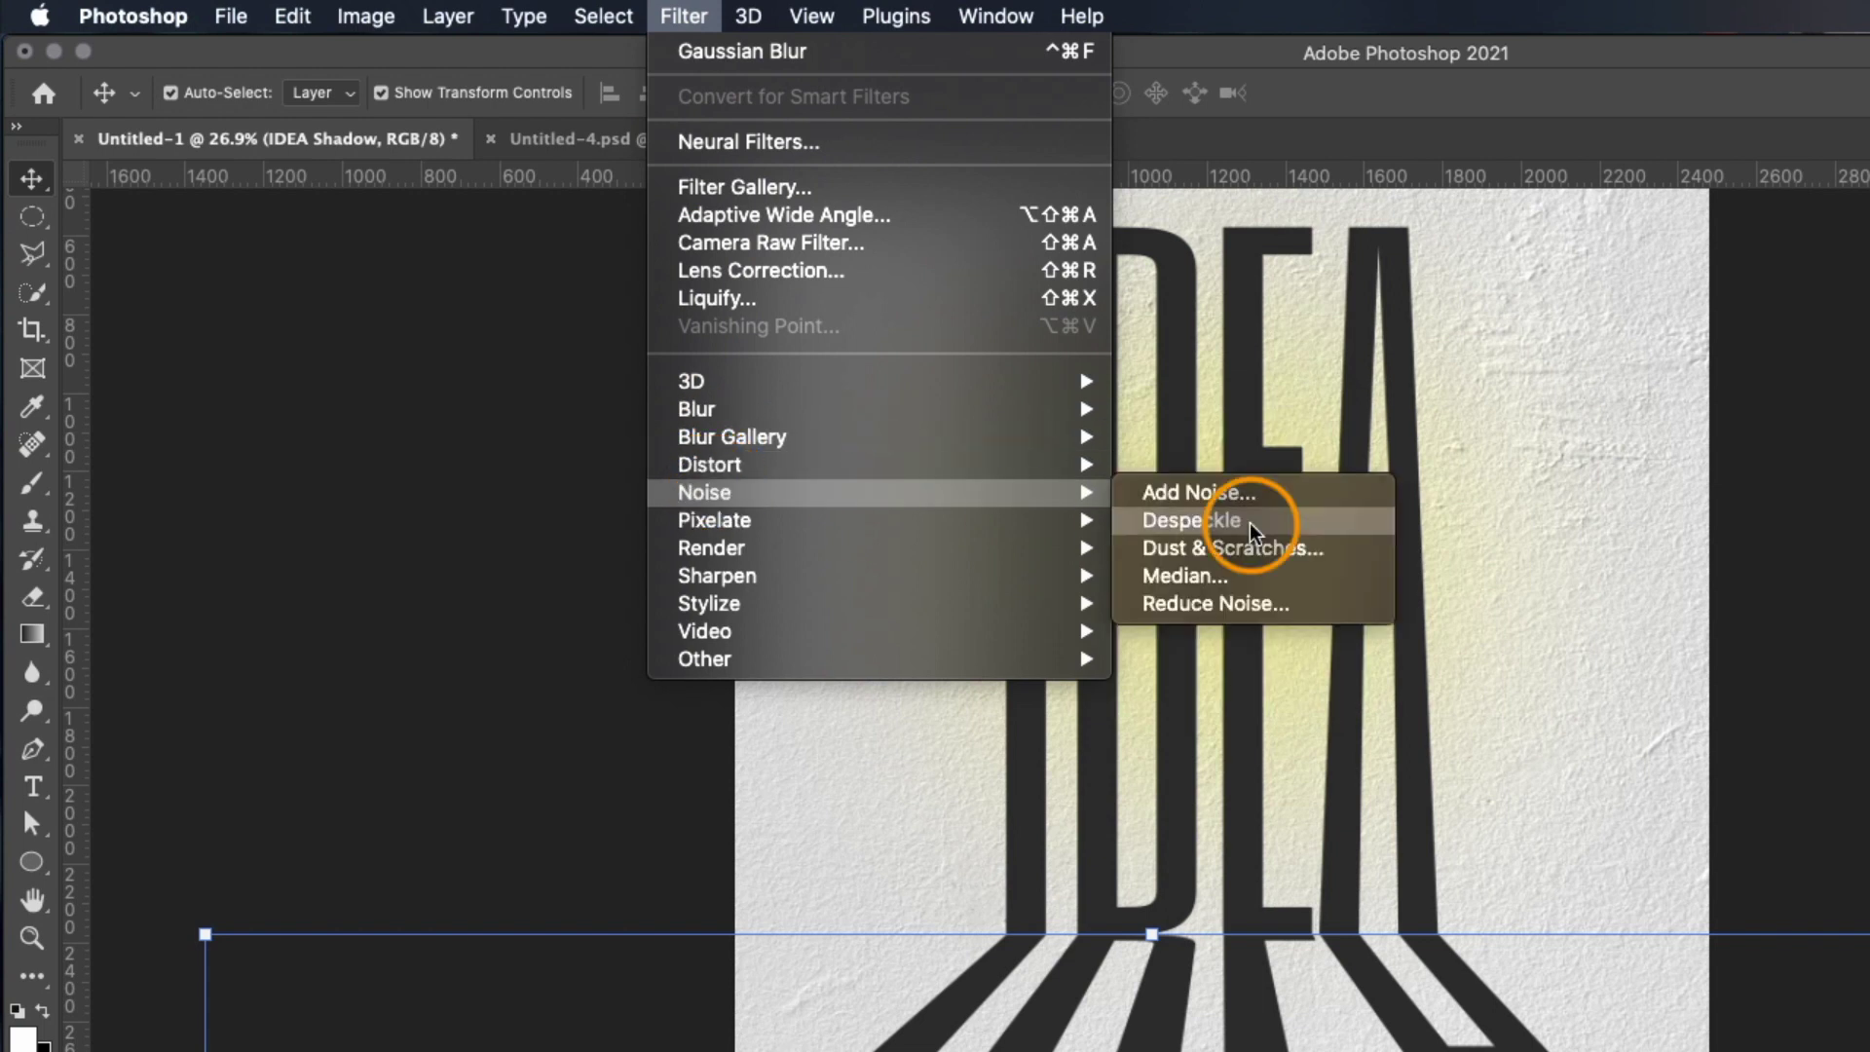
click(1261, 505)
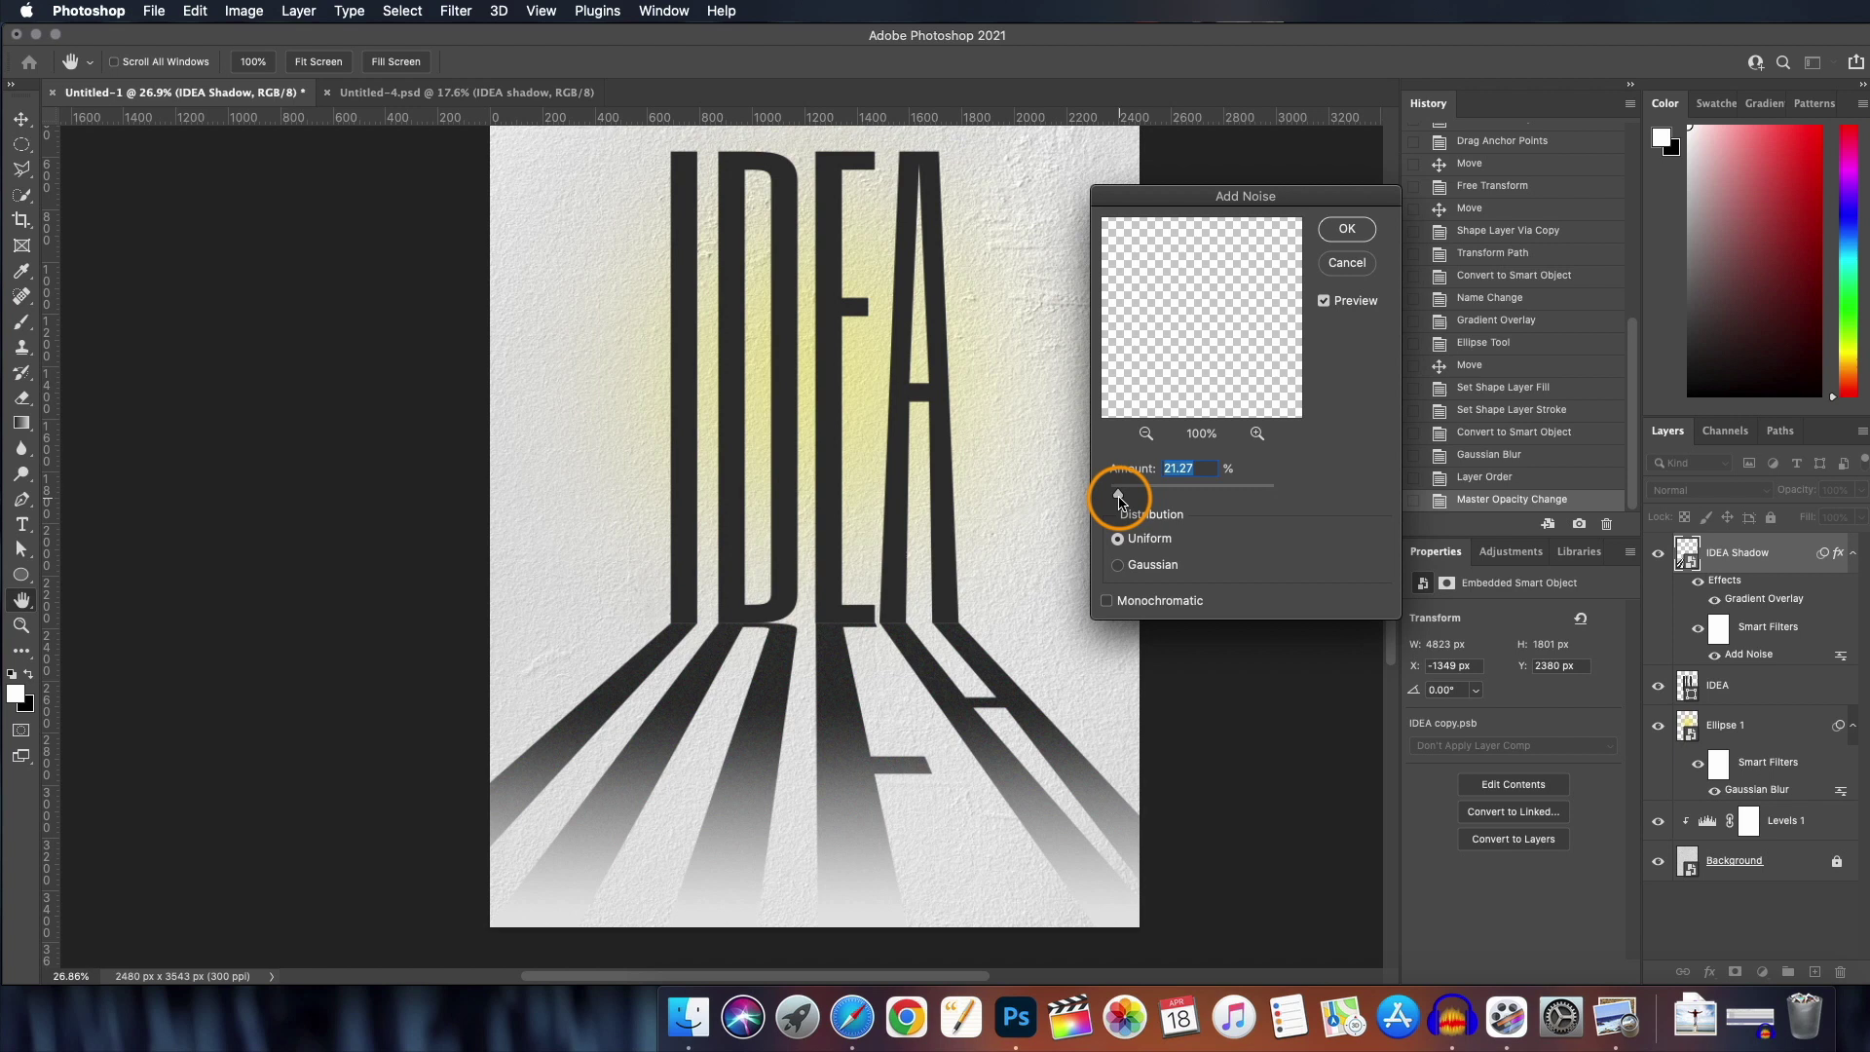
click(1347, 228)
key(v)
scroll(897, 617, down, 3)
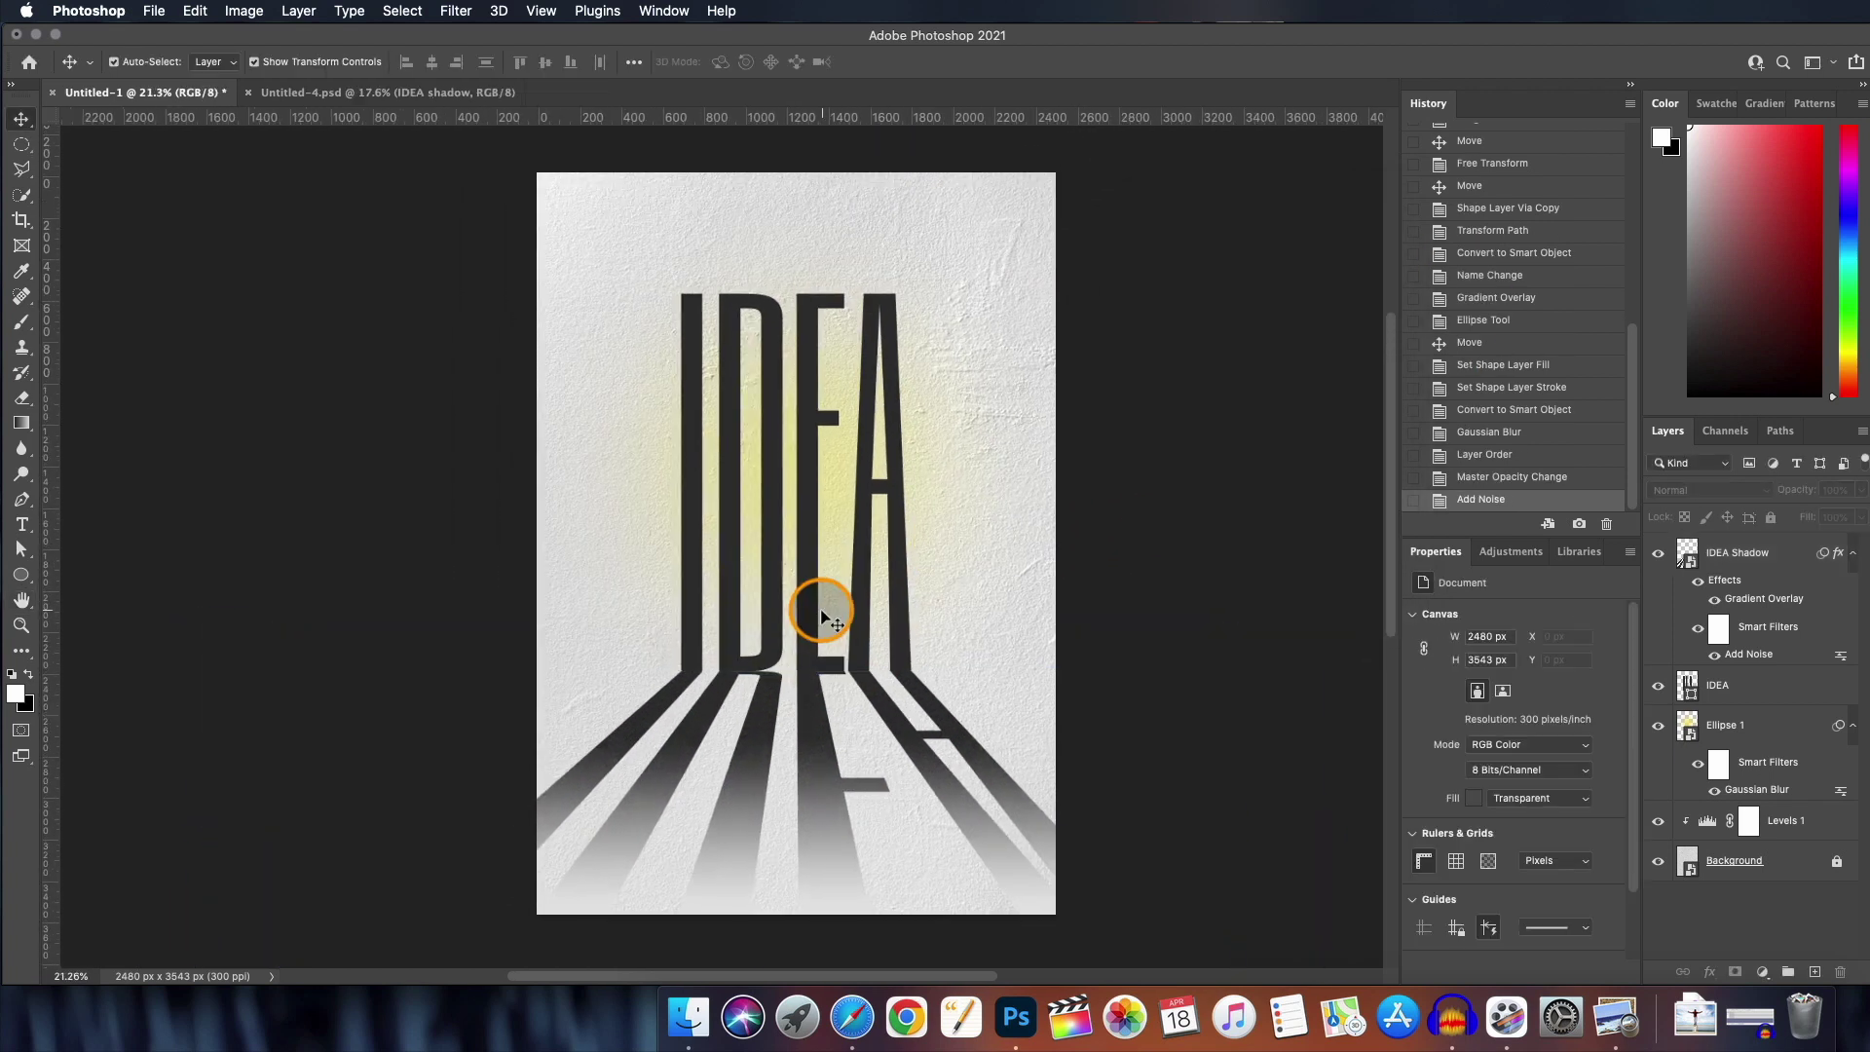
scroll(823, 613, up, 1)
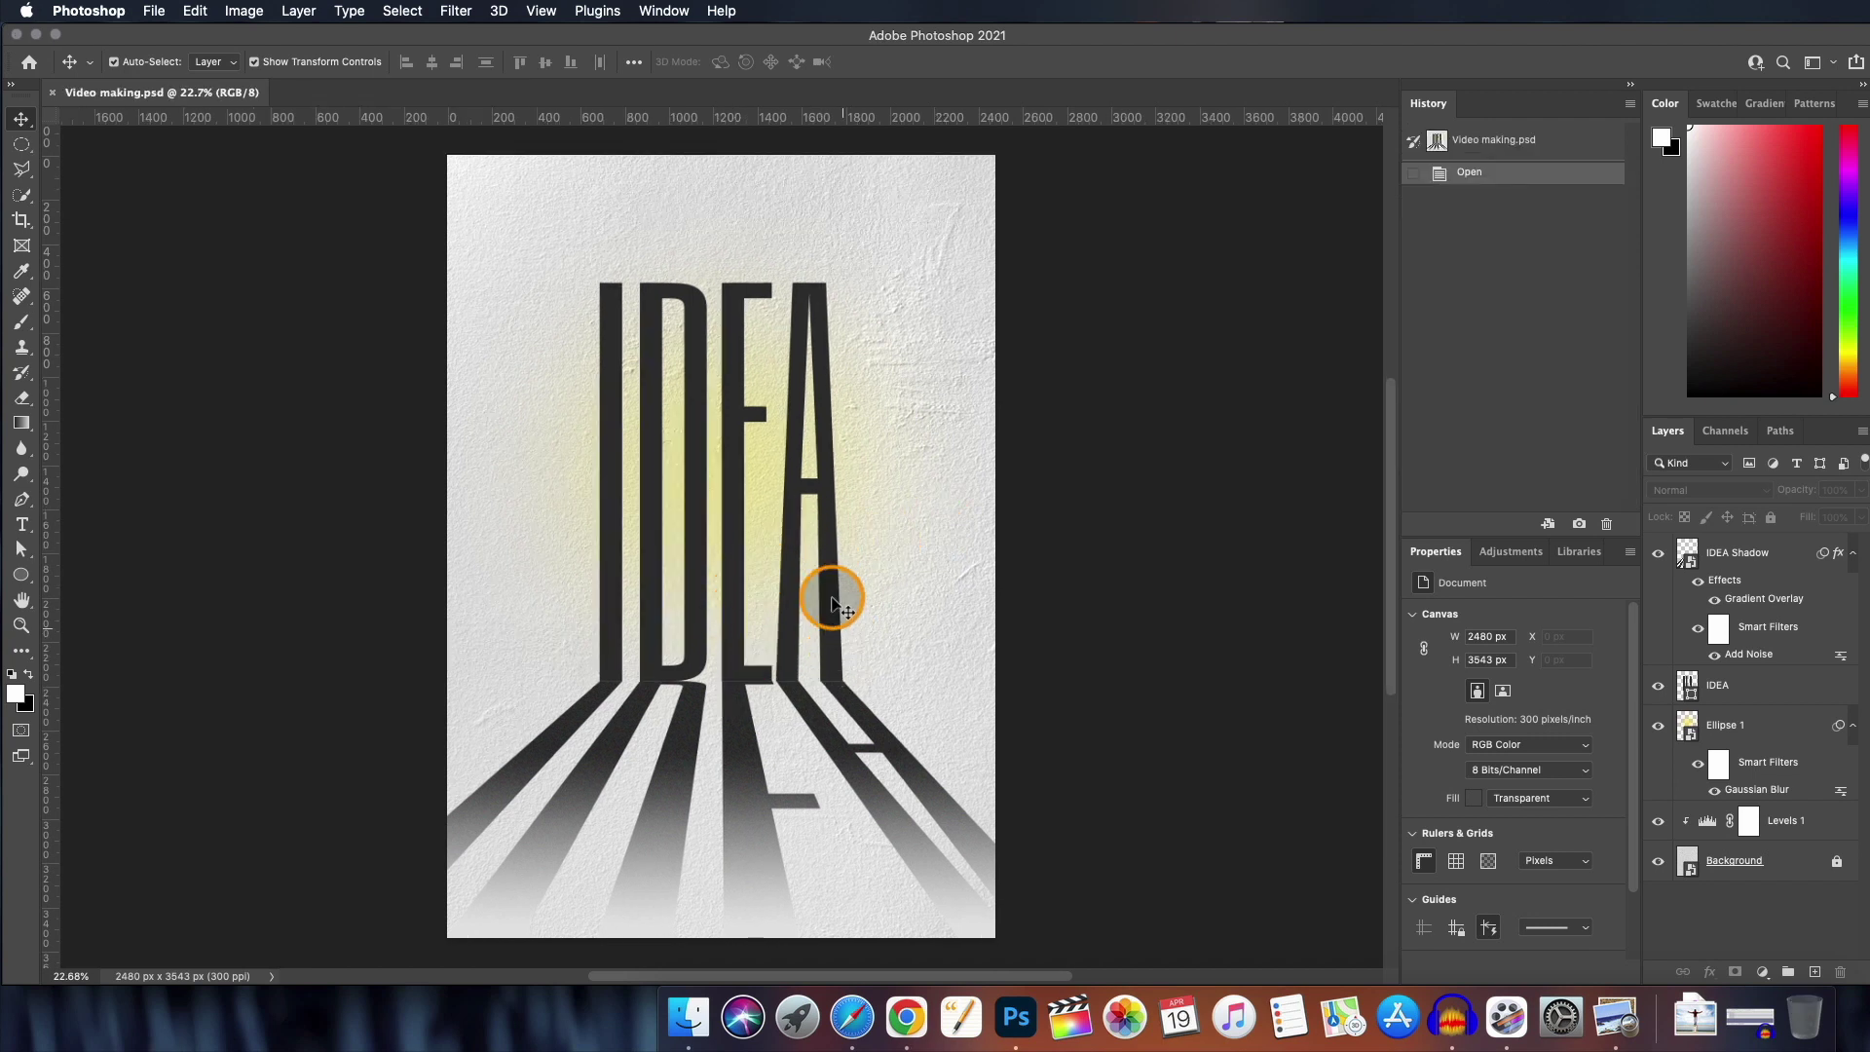
- Place the downloaded photo of the man over the IDEA letters as the cut-out Subject layer
click(1706, 557)
click(1694, 1017)
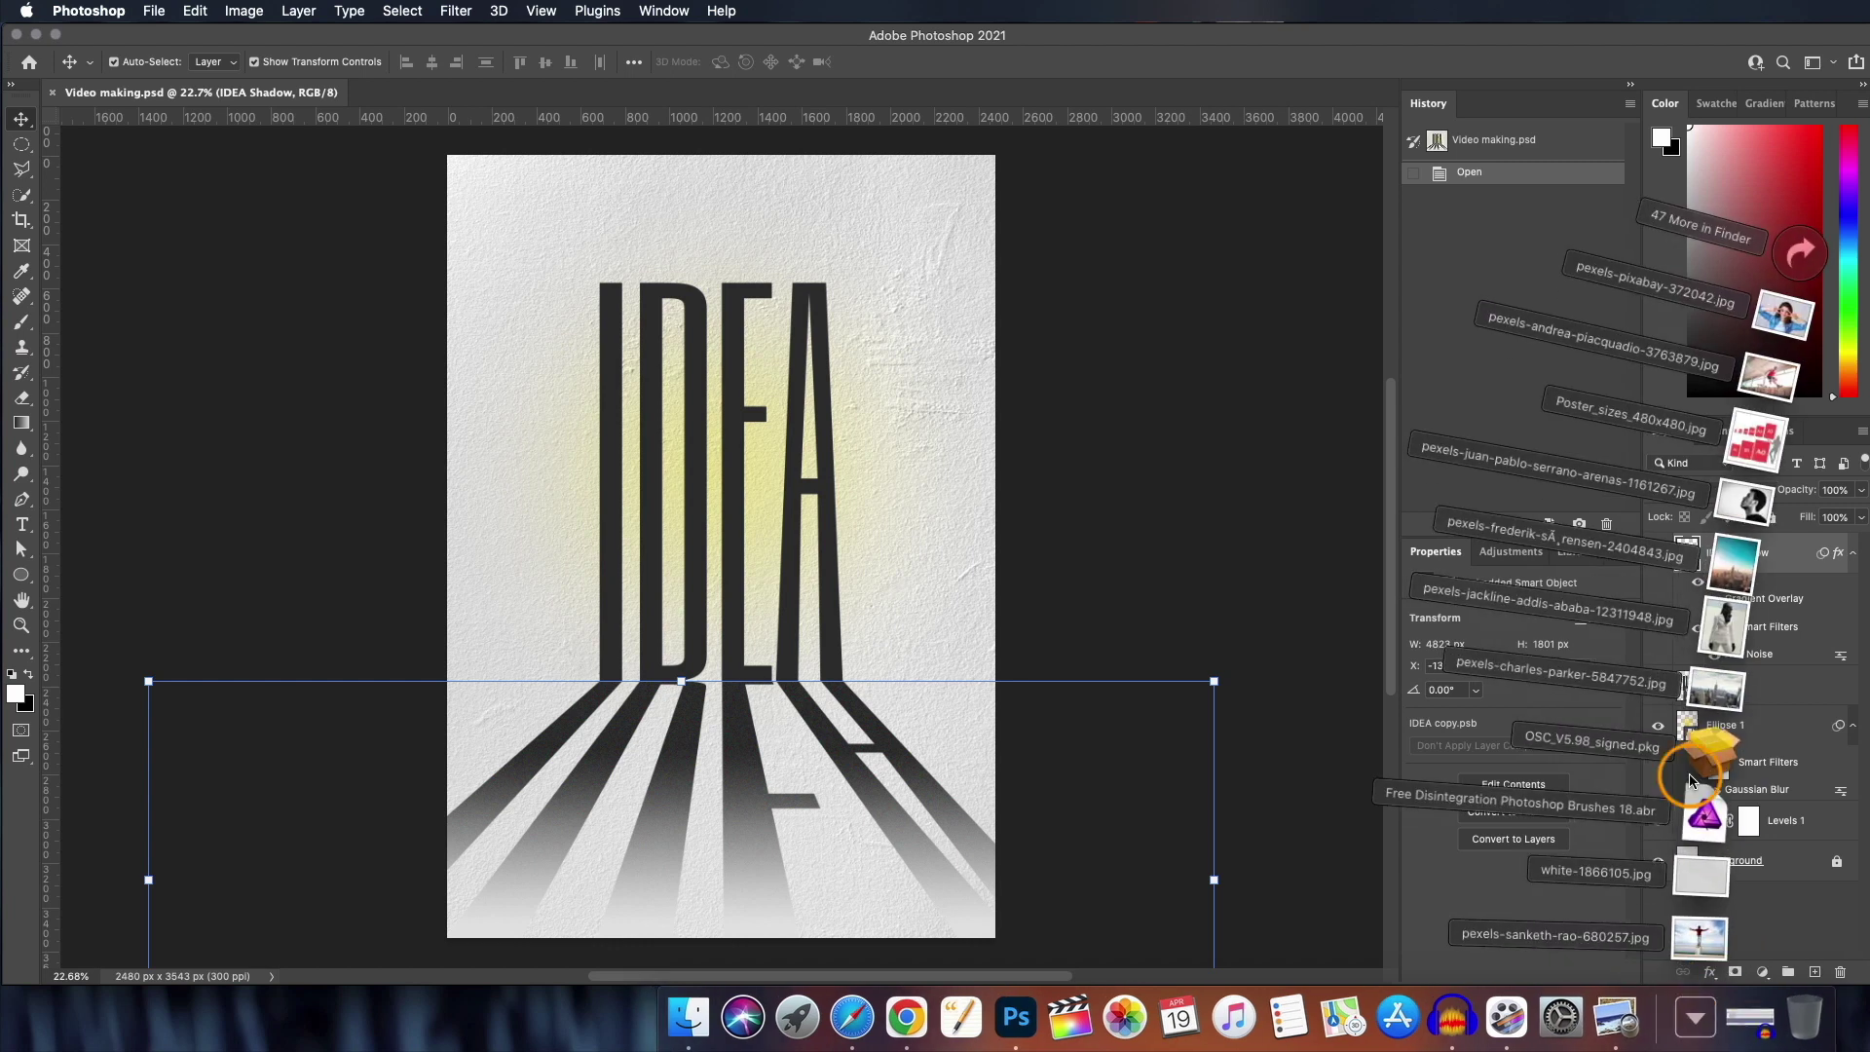
drag(1699, 937, 727, 575)
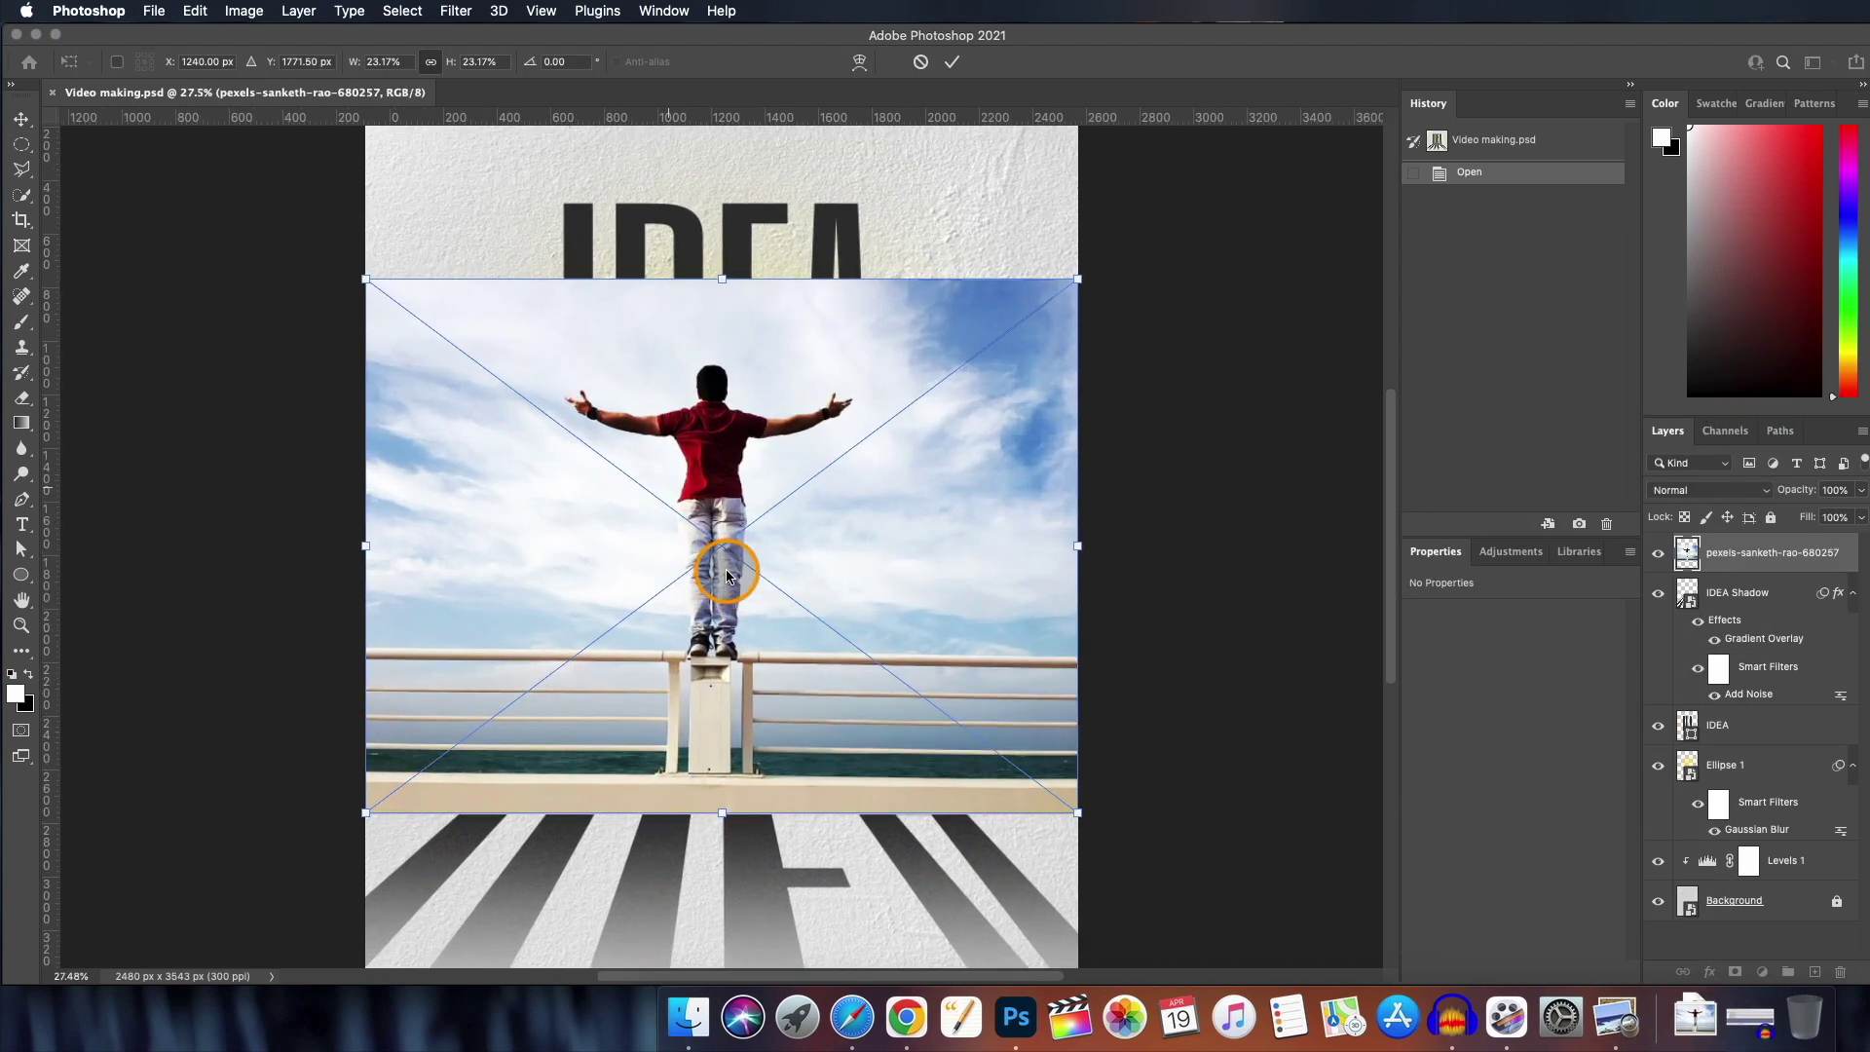
scroll(727, 575, up, 1)
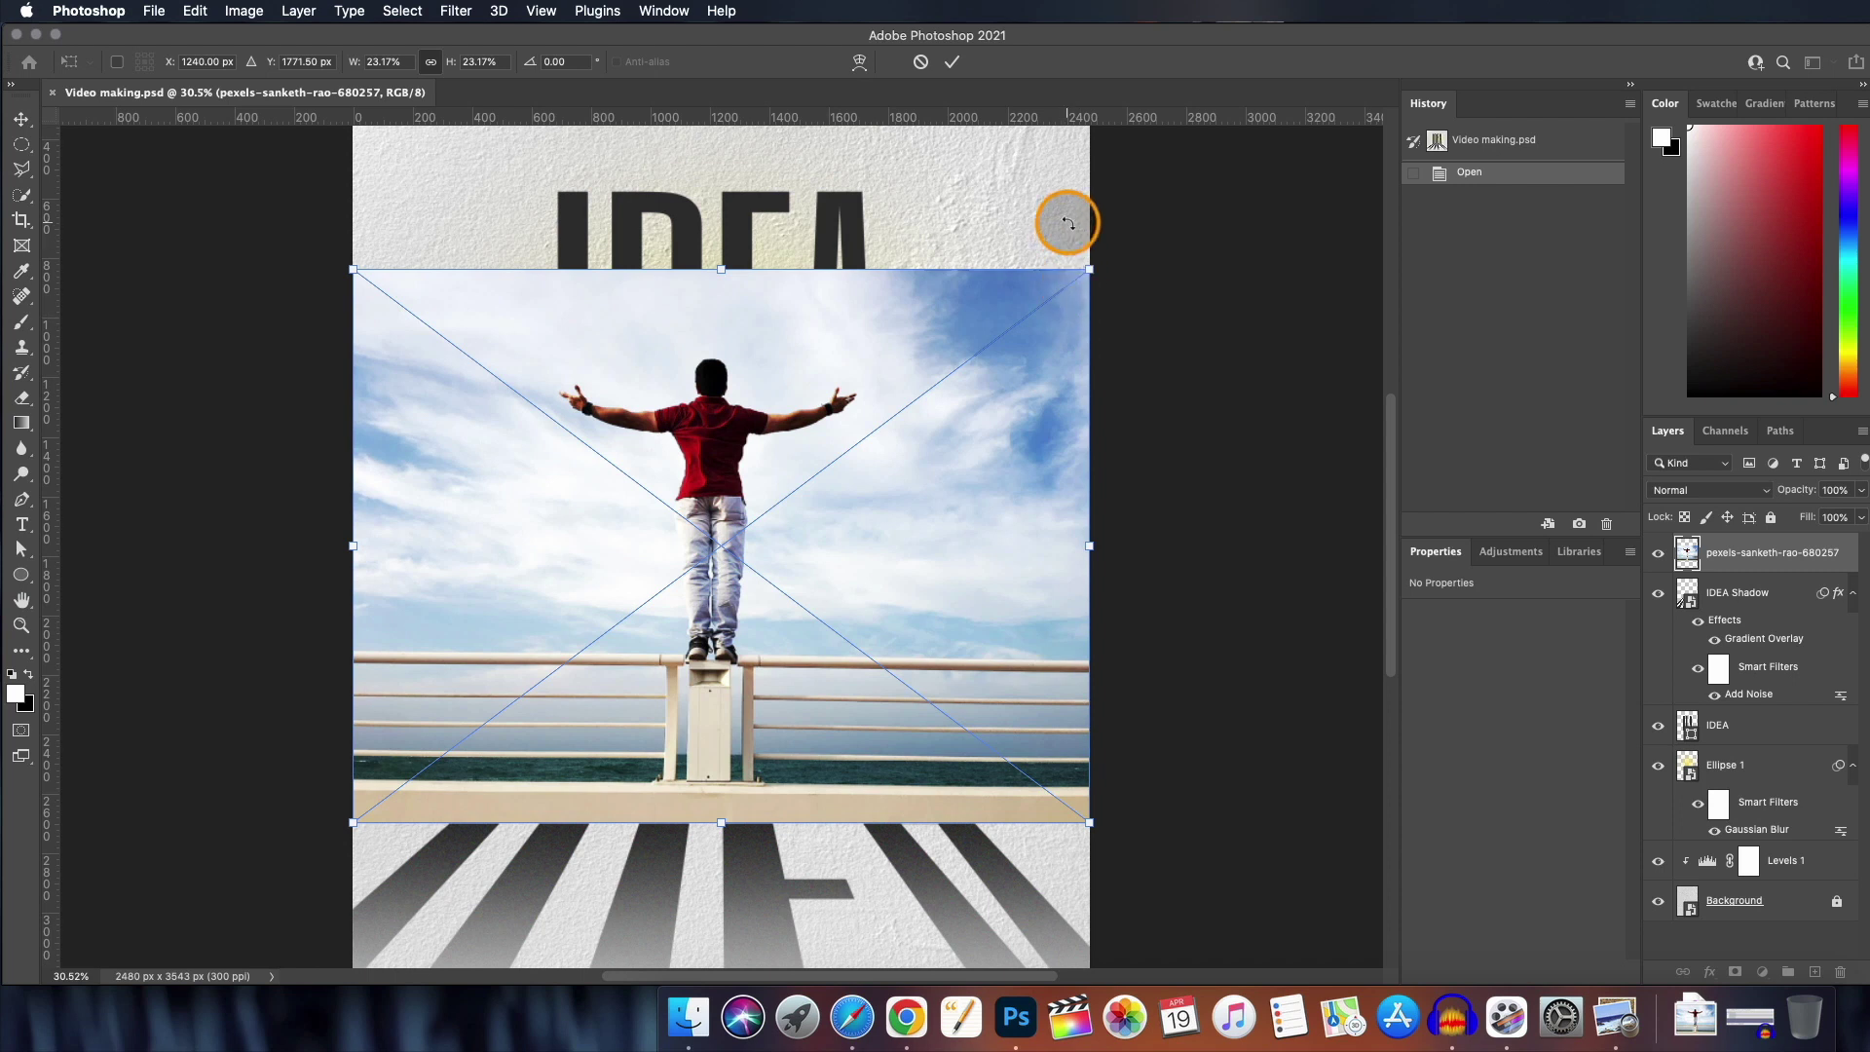
scroll(1067, 223, down, 5)
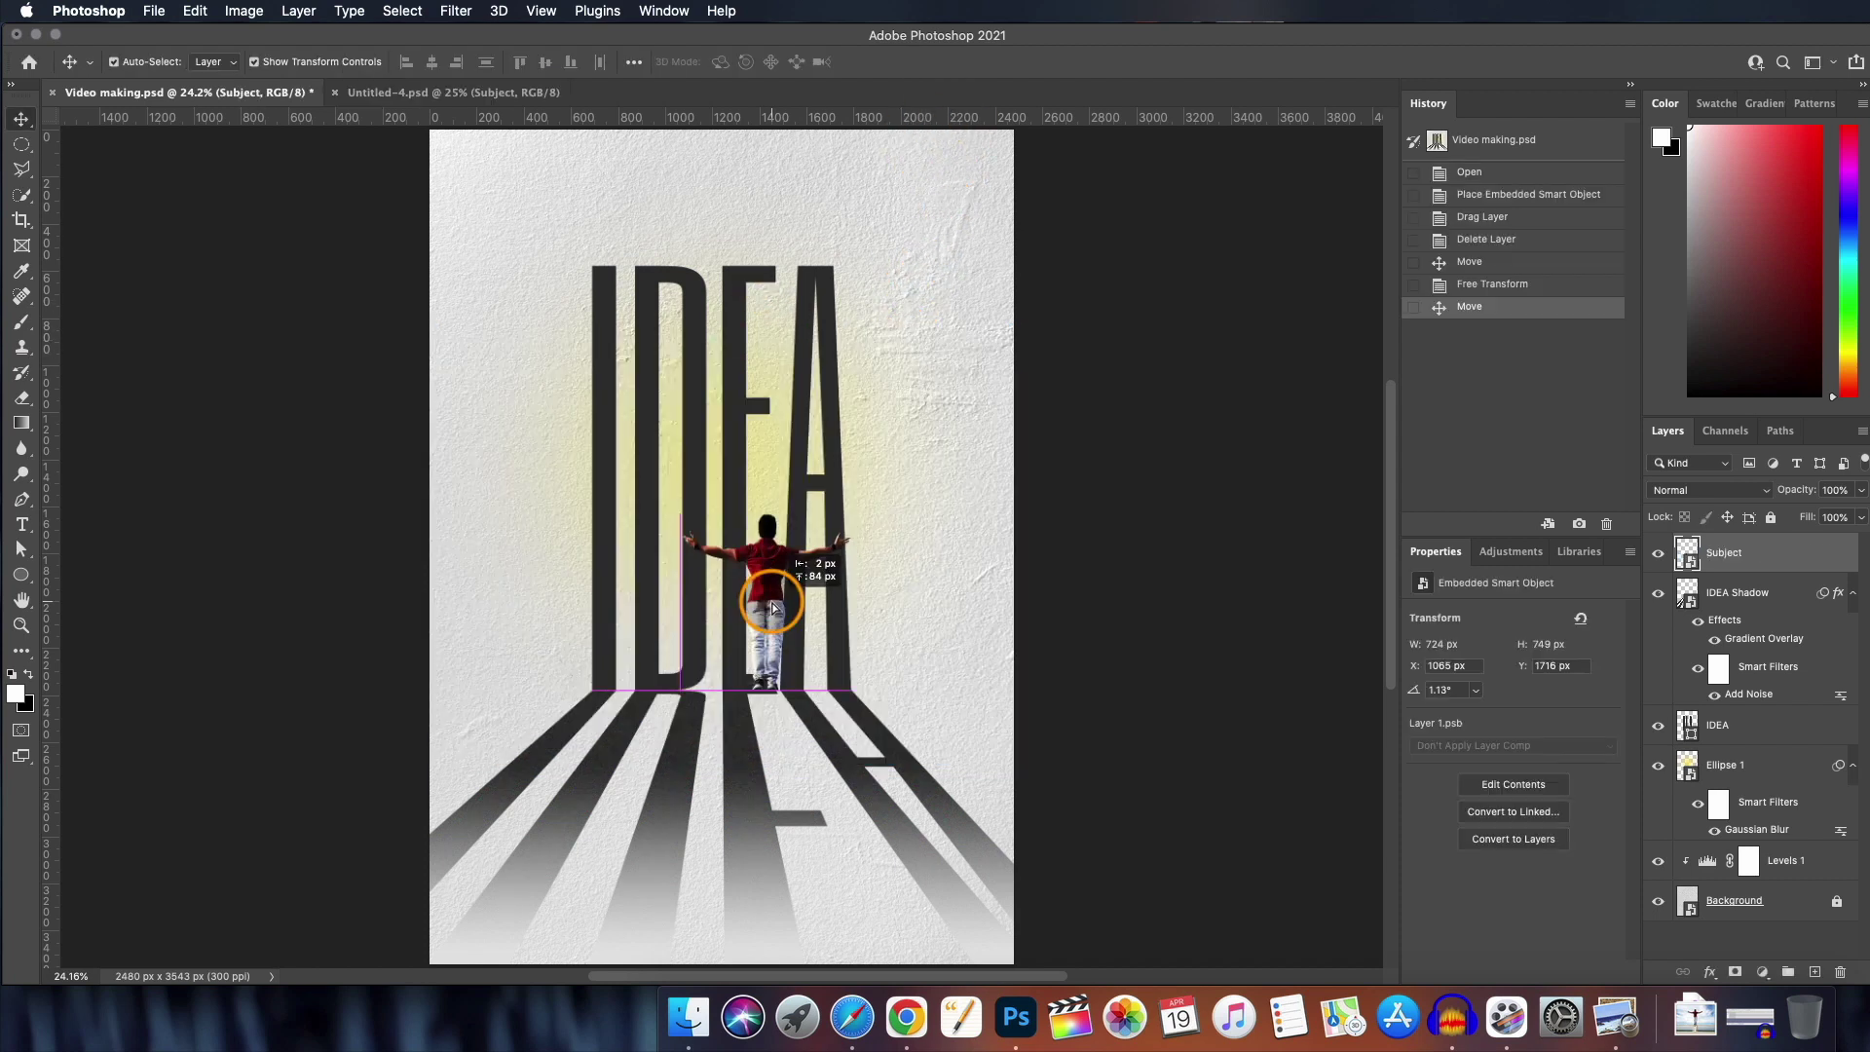
- Nudge the Subject figure up to X 1063 px, Y 1632 px so its feet rest on the letters
drag(763, 597, 763, 582)
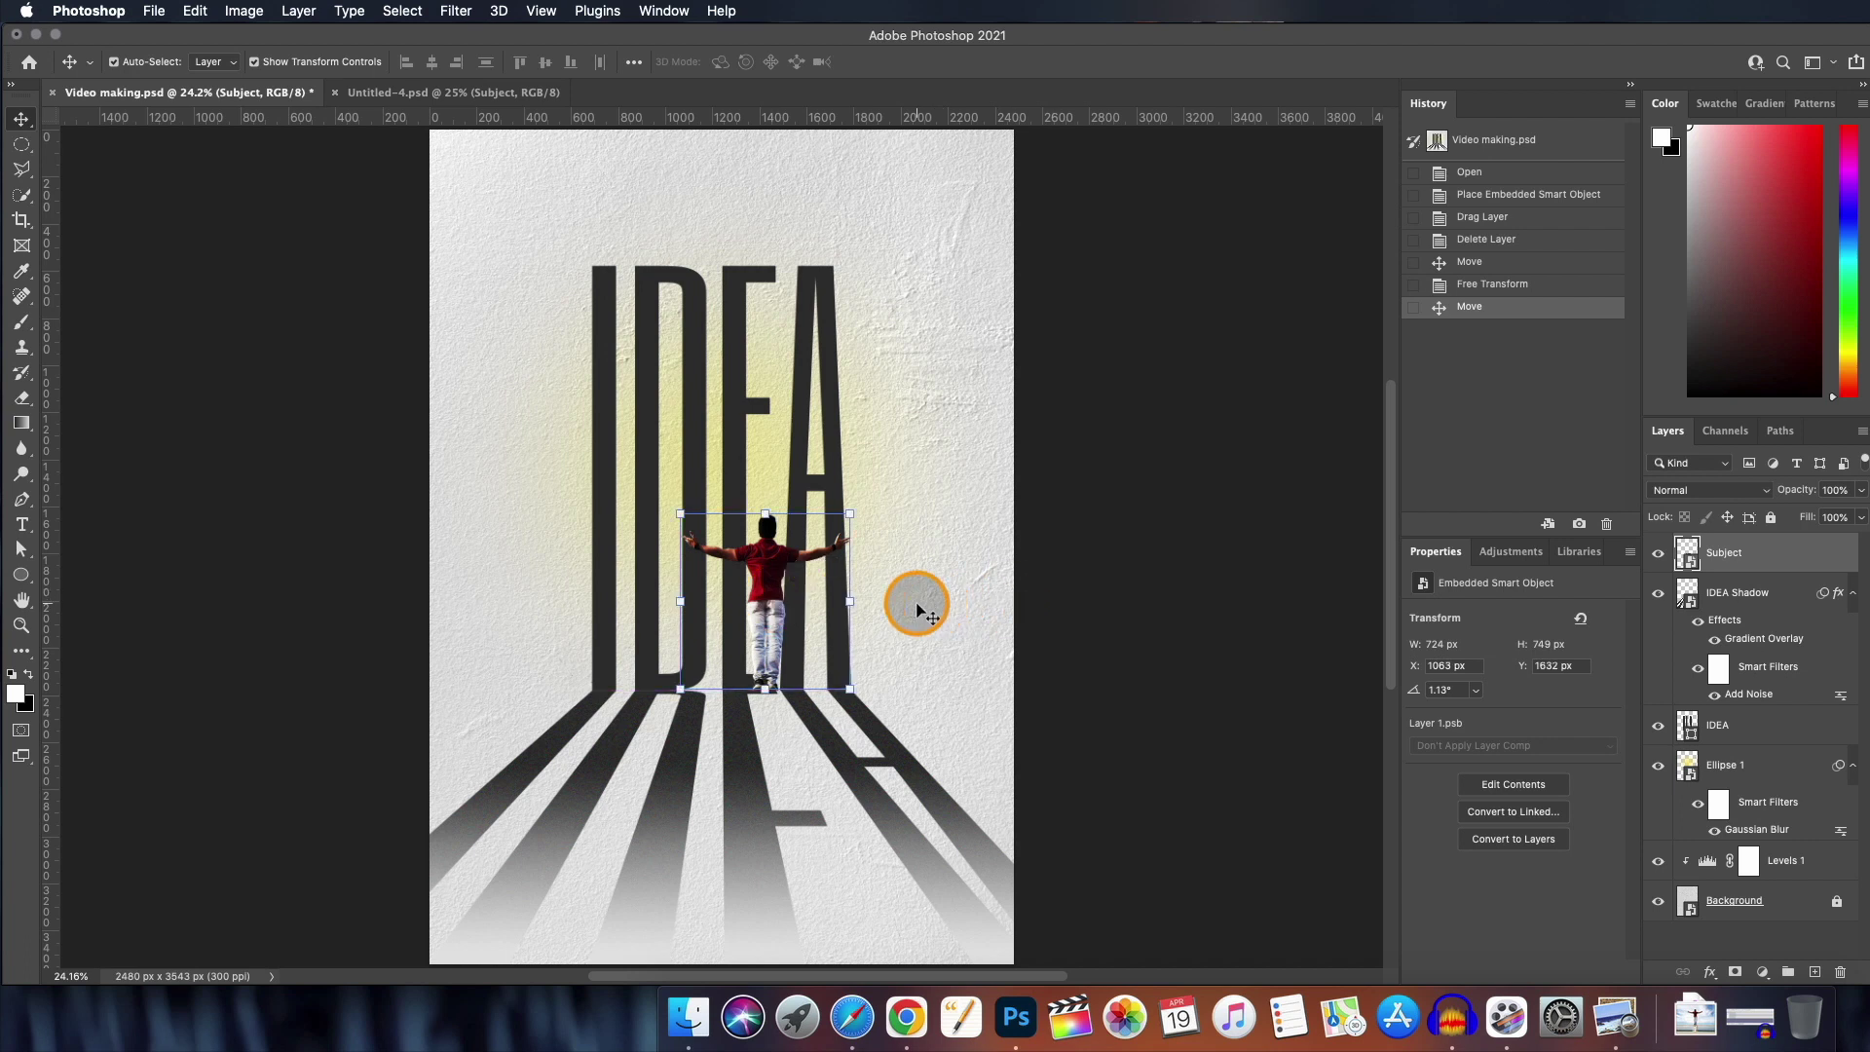
scroll(813, 564, up, 8)
scroll(808, 577, down, 5)
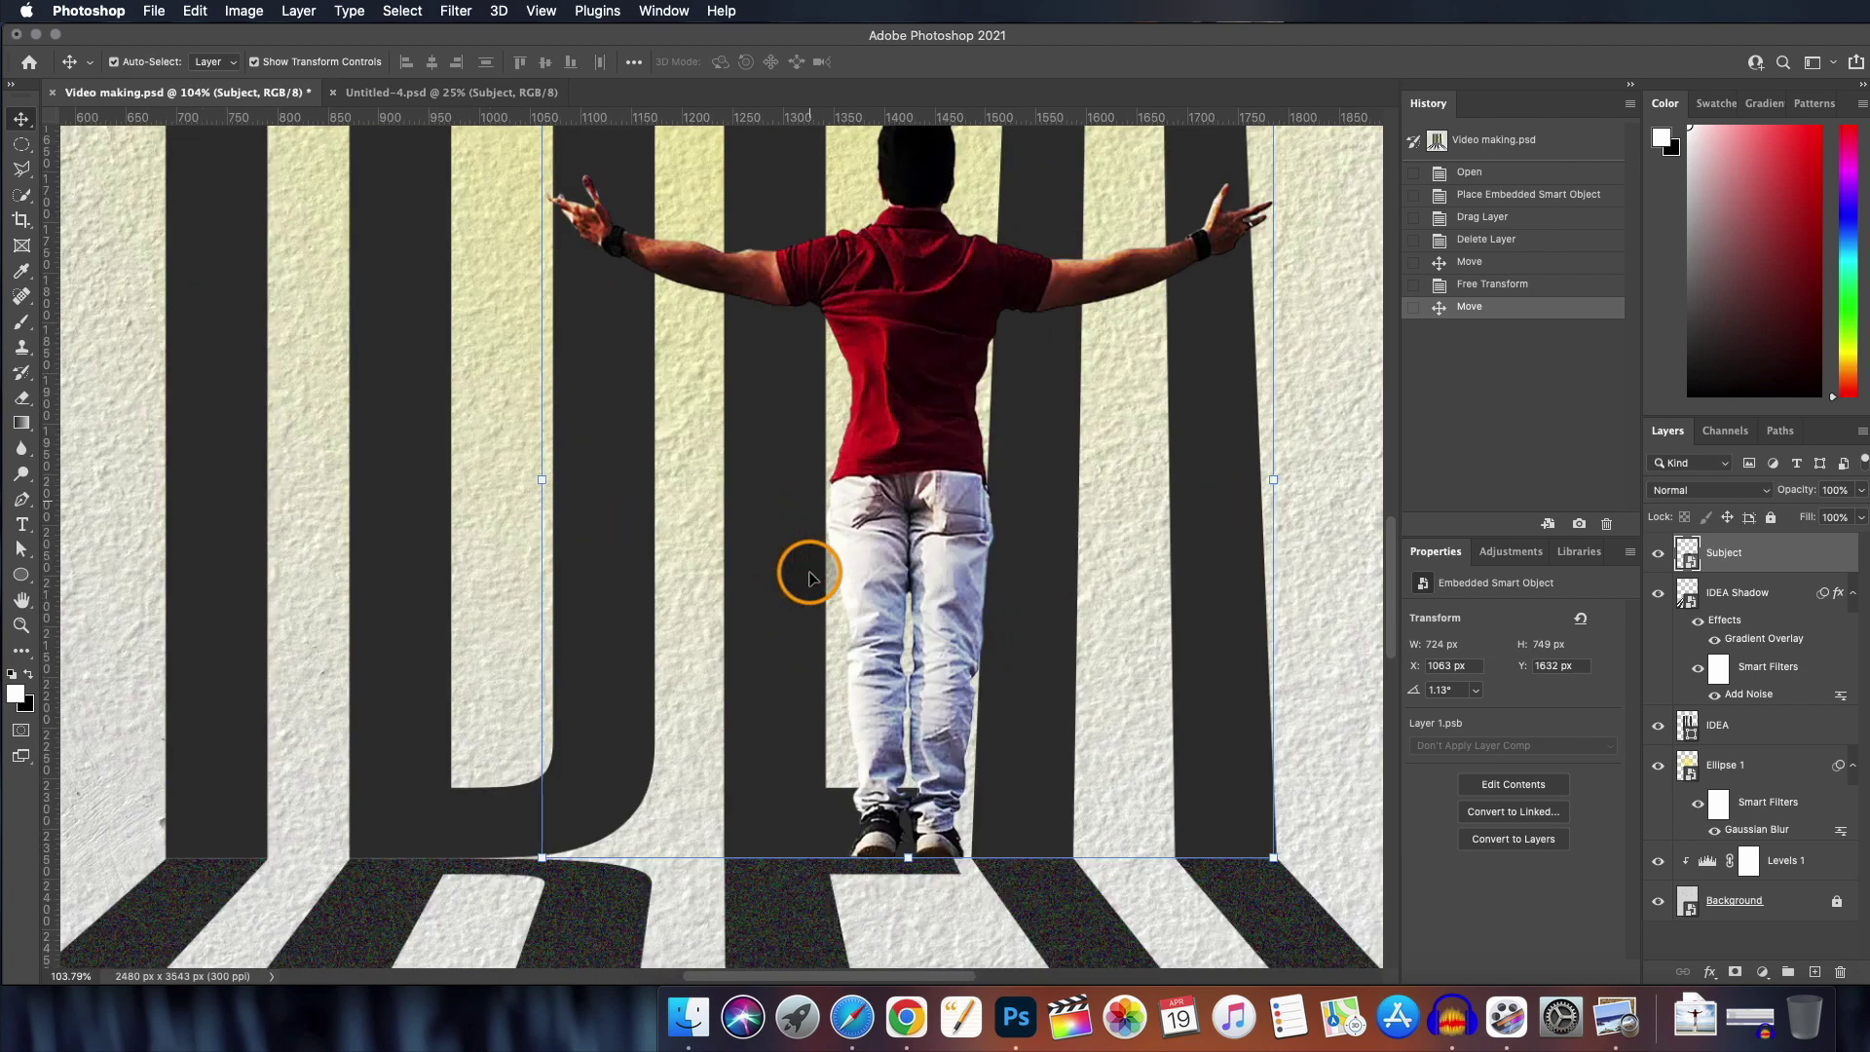
scroll(808, 572, down, 2)
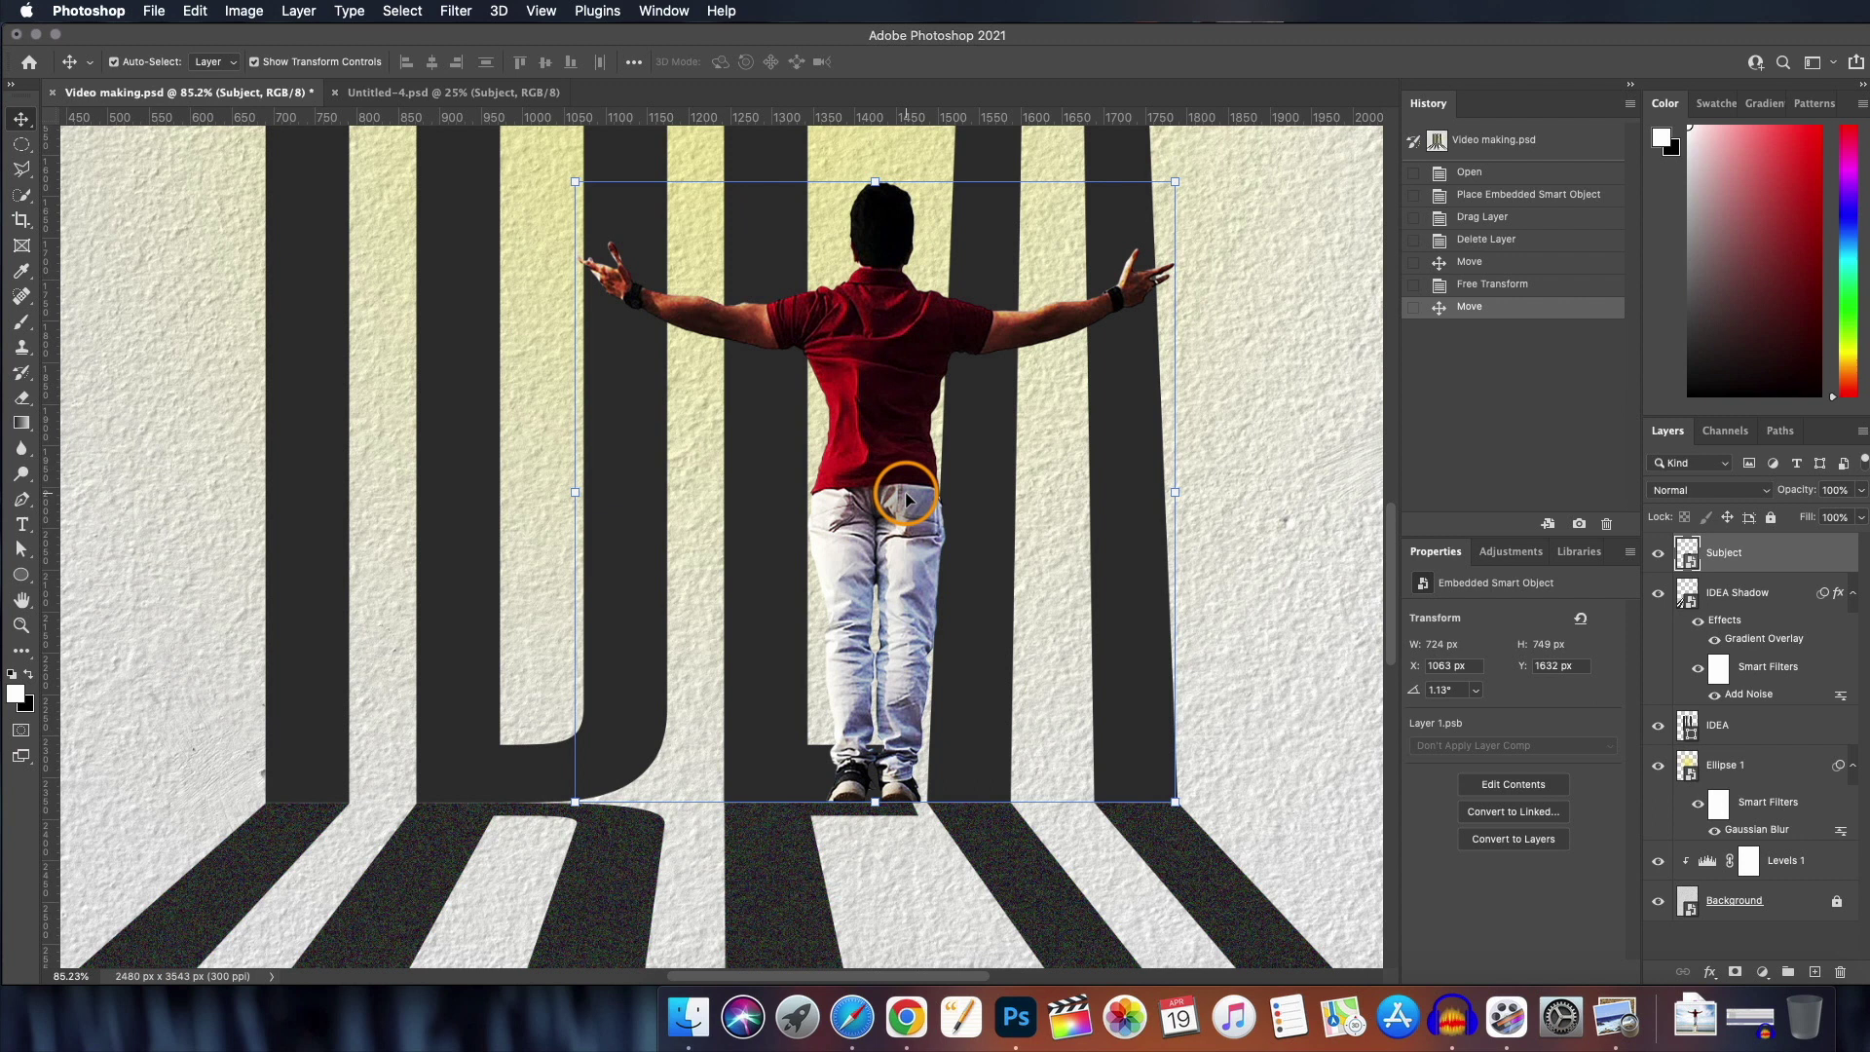
scroll(906, 499, down, 2)
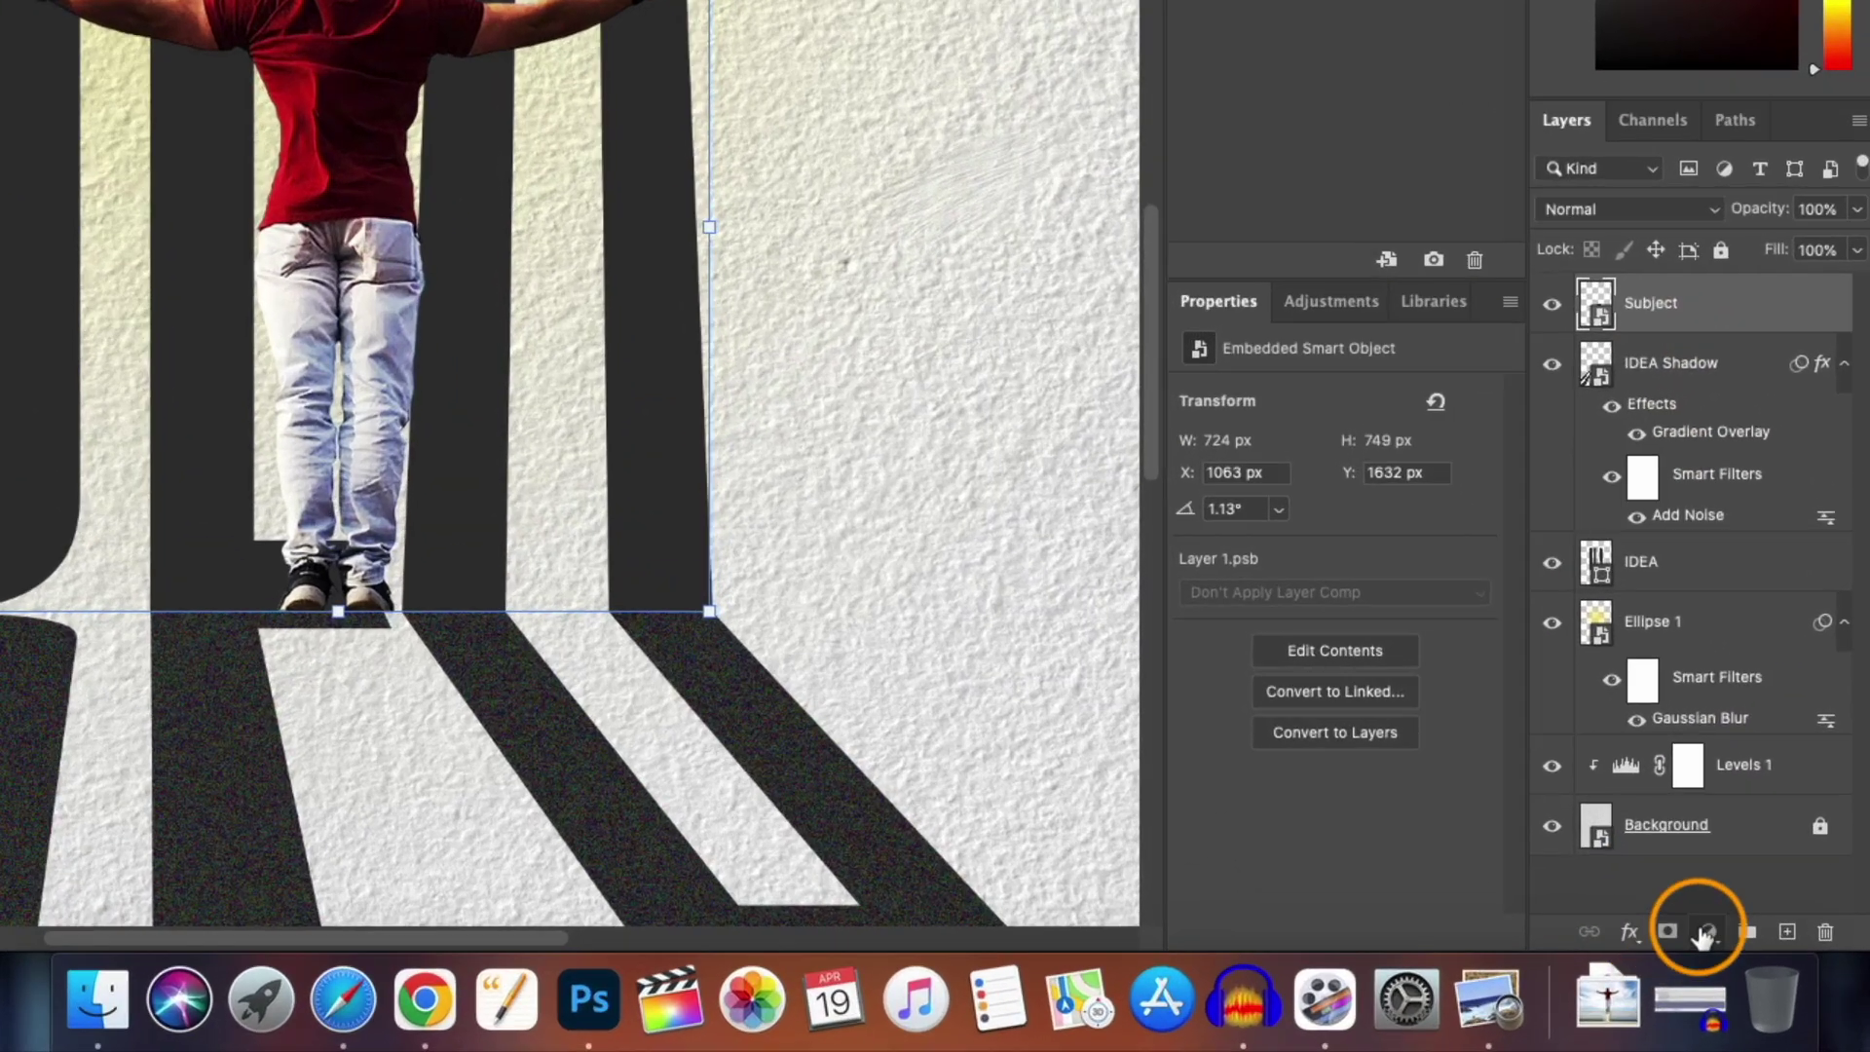
click(1761, 972)
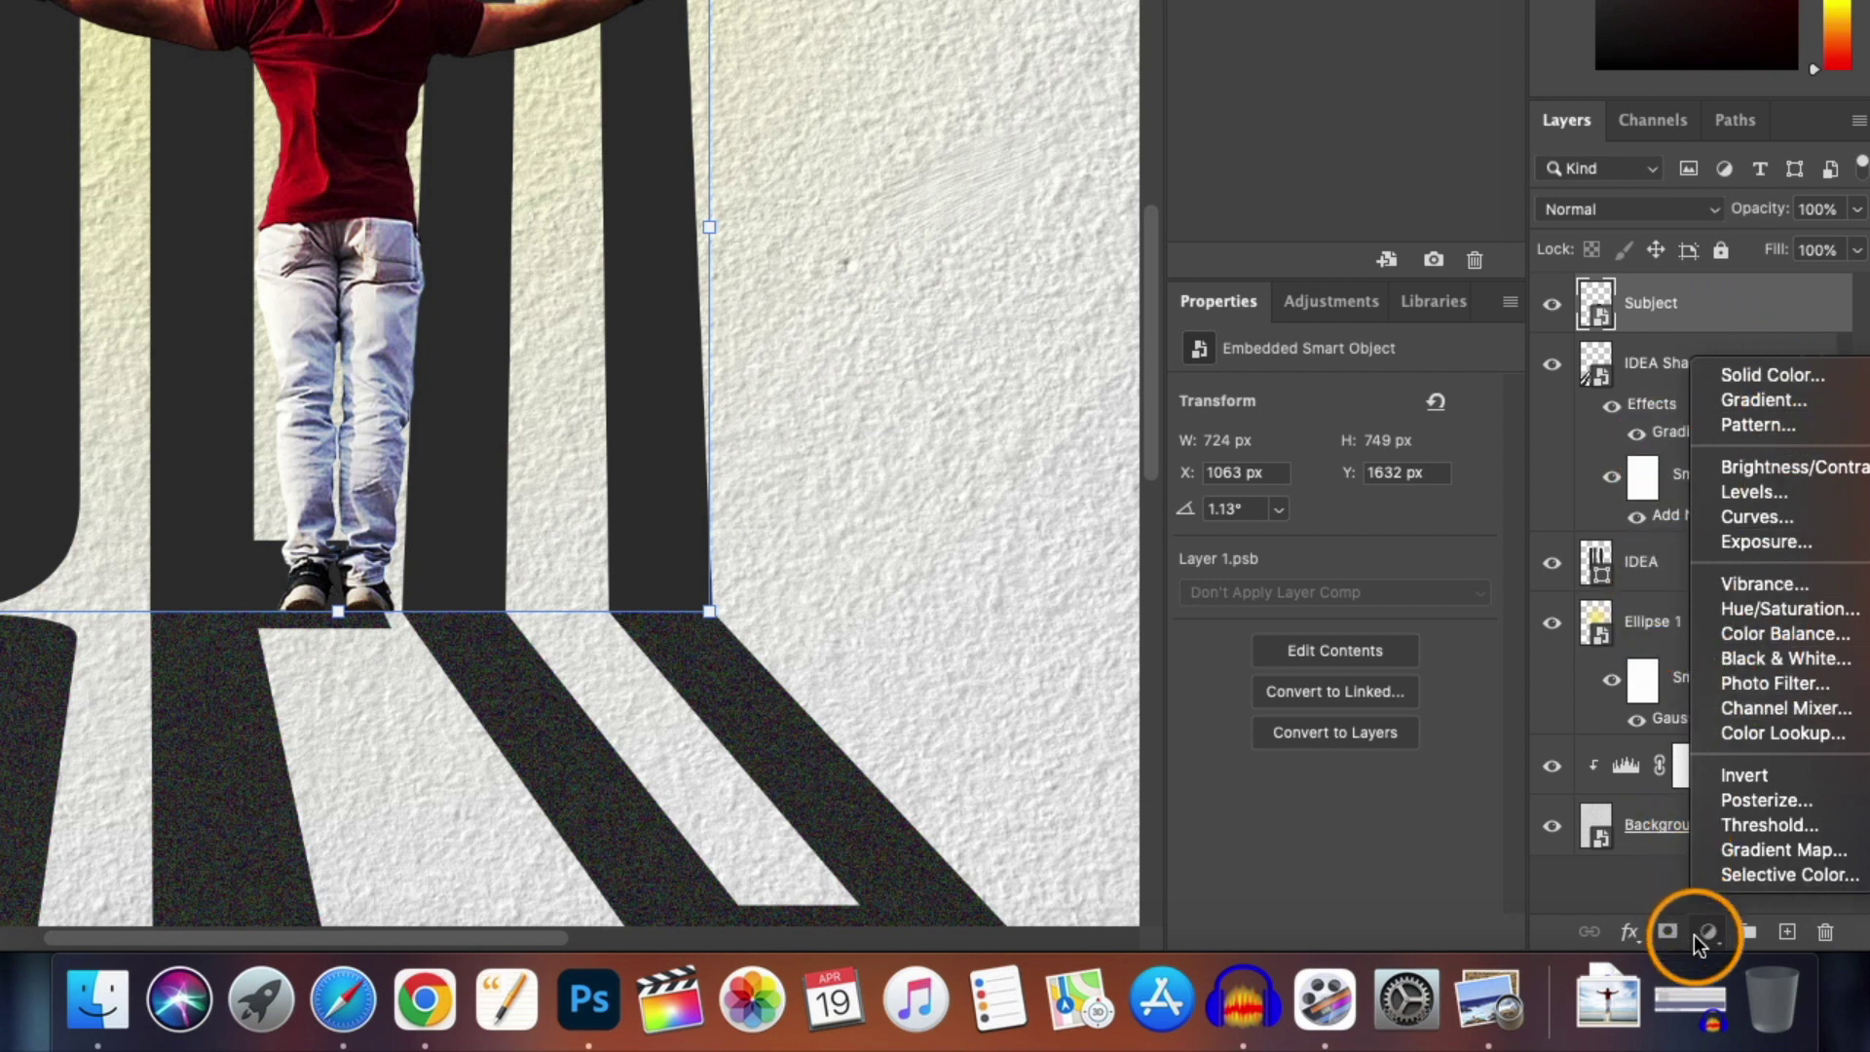
- Add a Levels layer clipped to the figure with input levels 32 and 236
click(1758, 487)
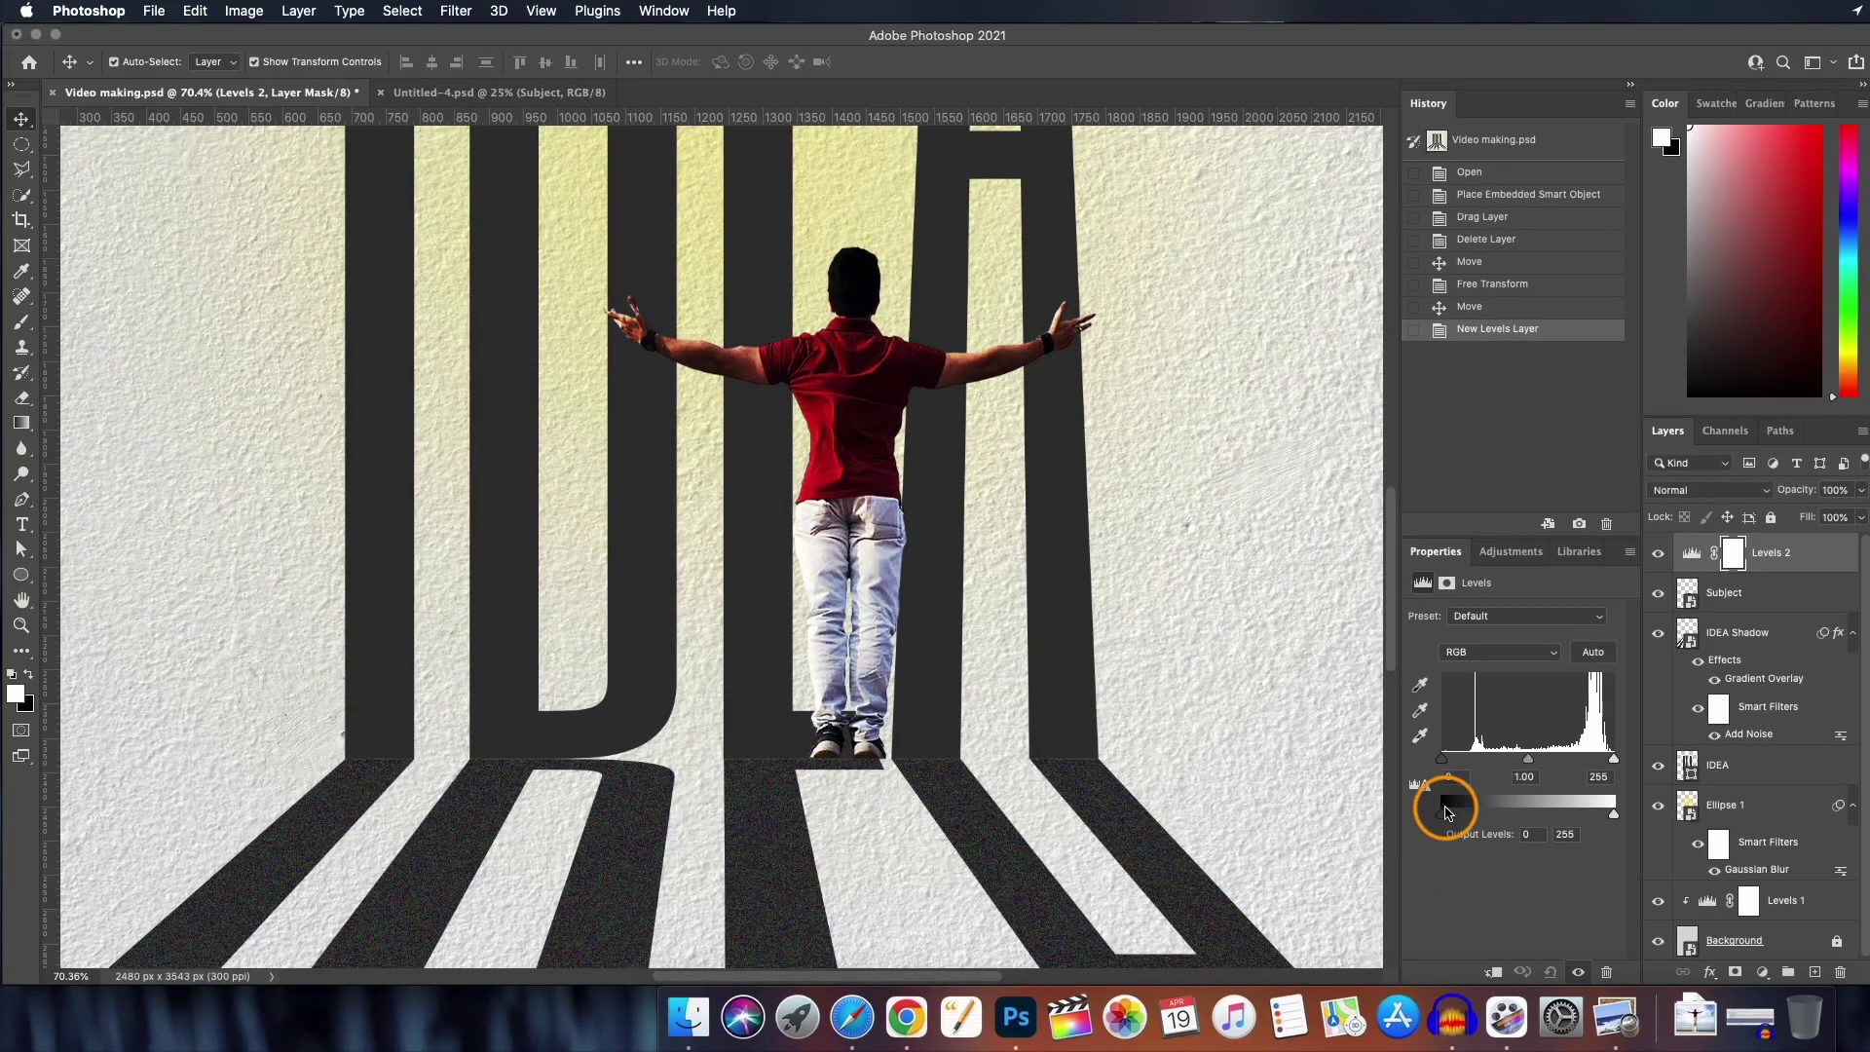
drag(1226, 612, 1248, 611)
drag(1614, 758, 1598, 757)
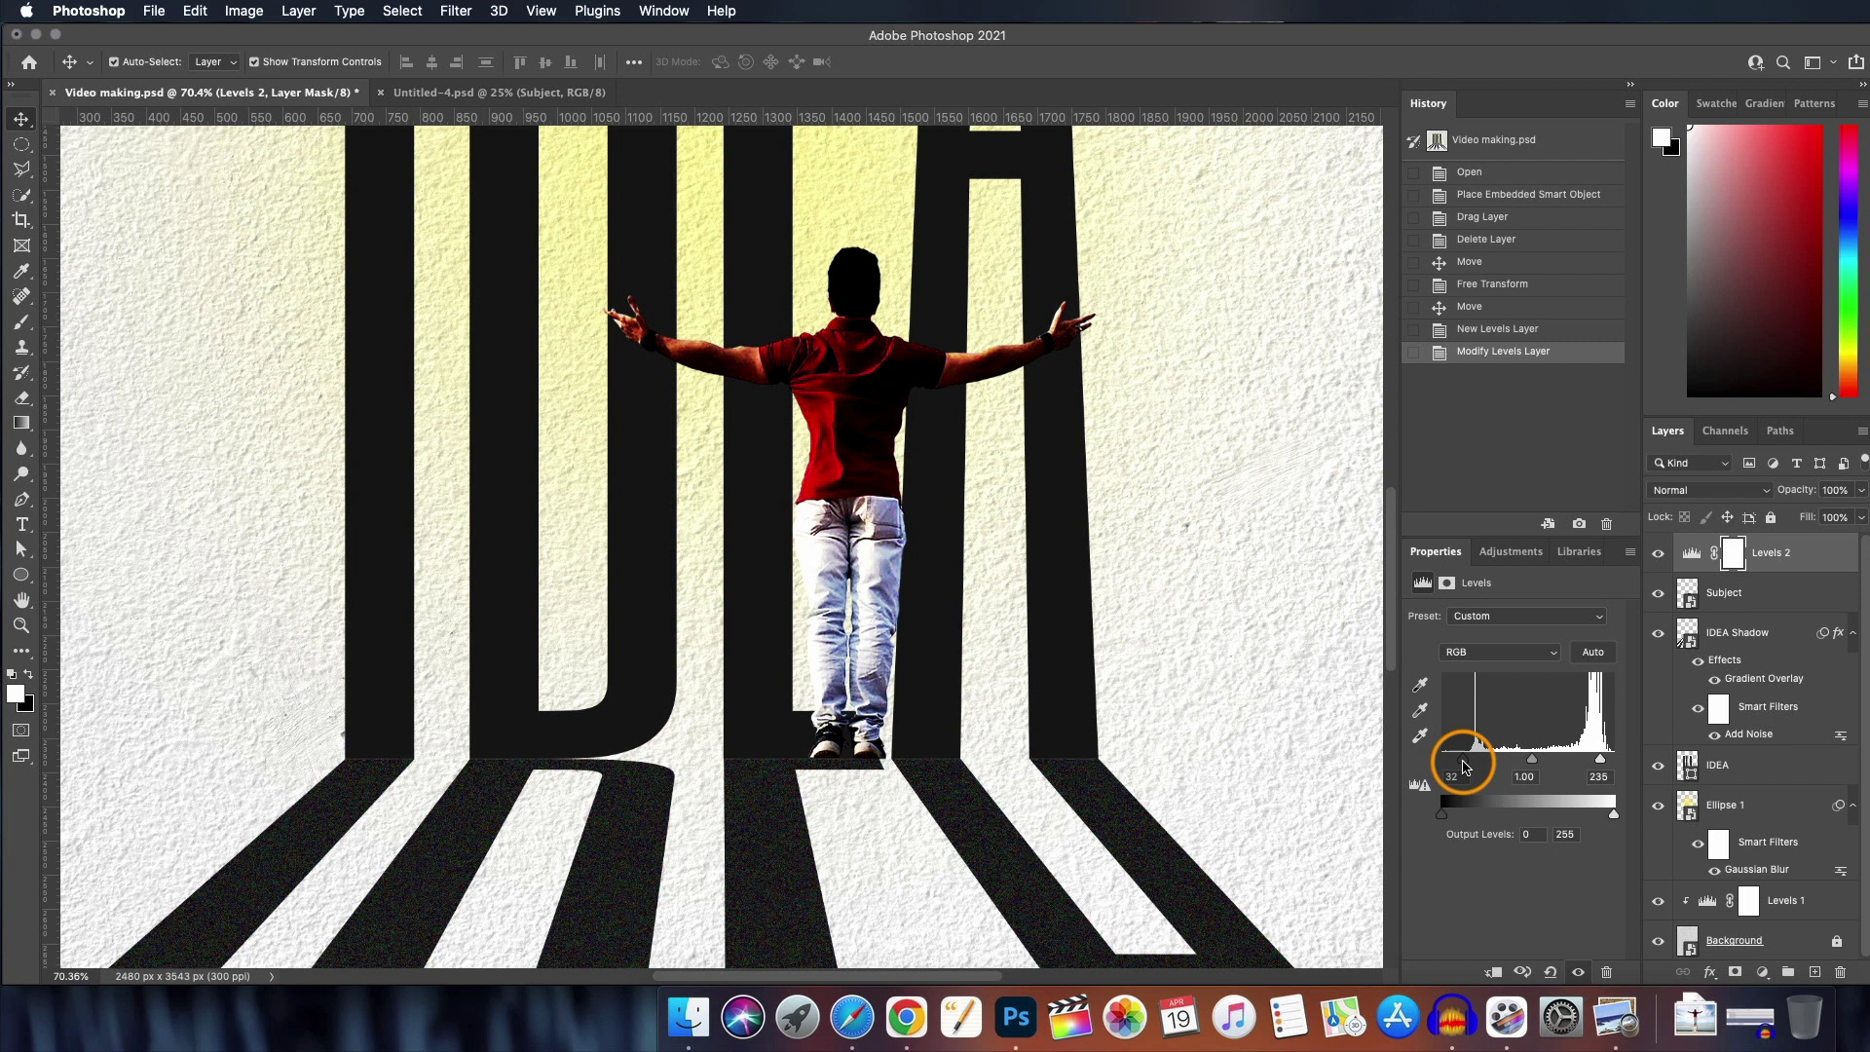
drag(1458, 758, 1464, 758)
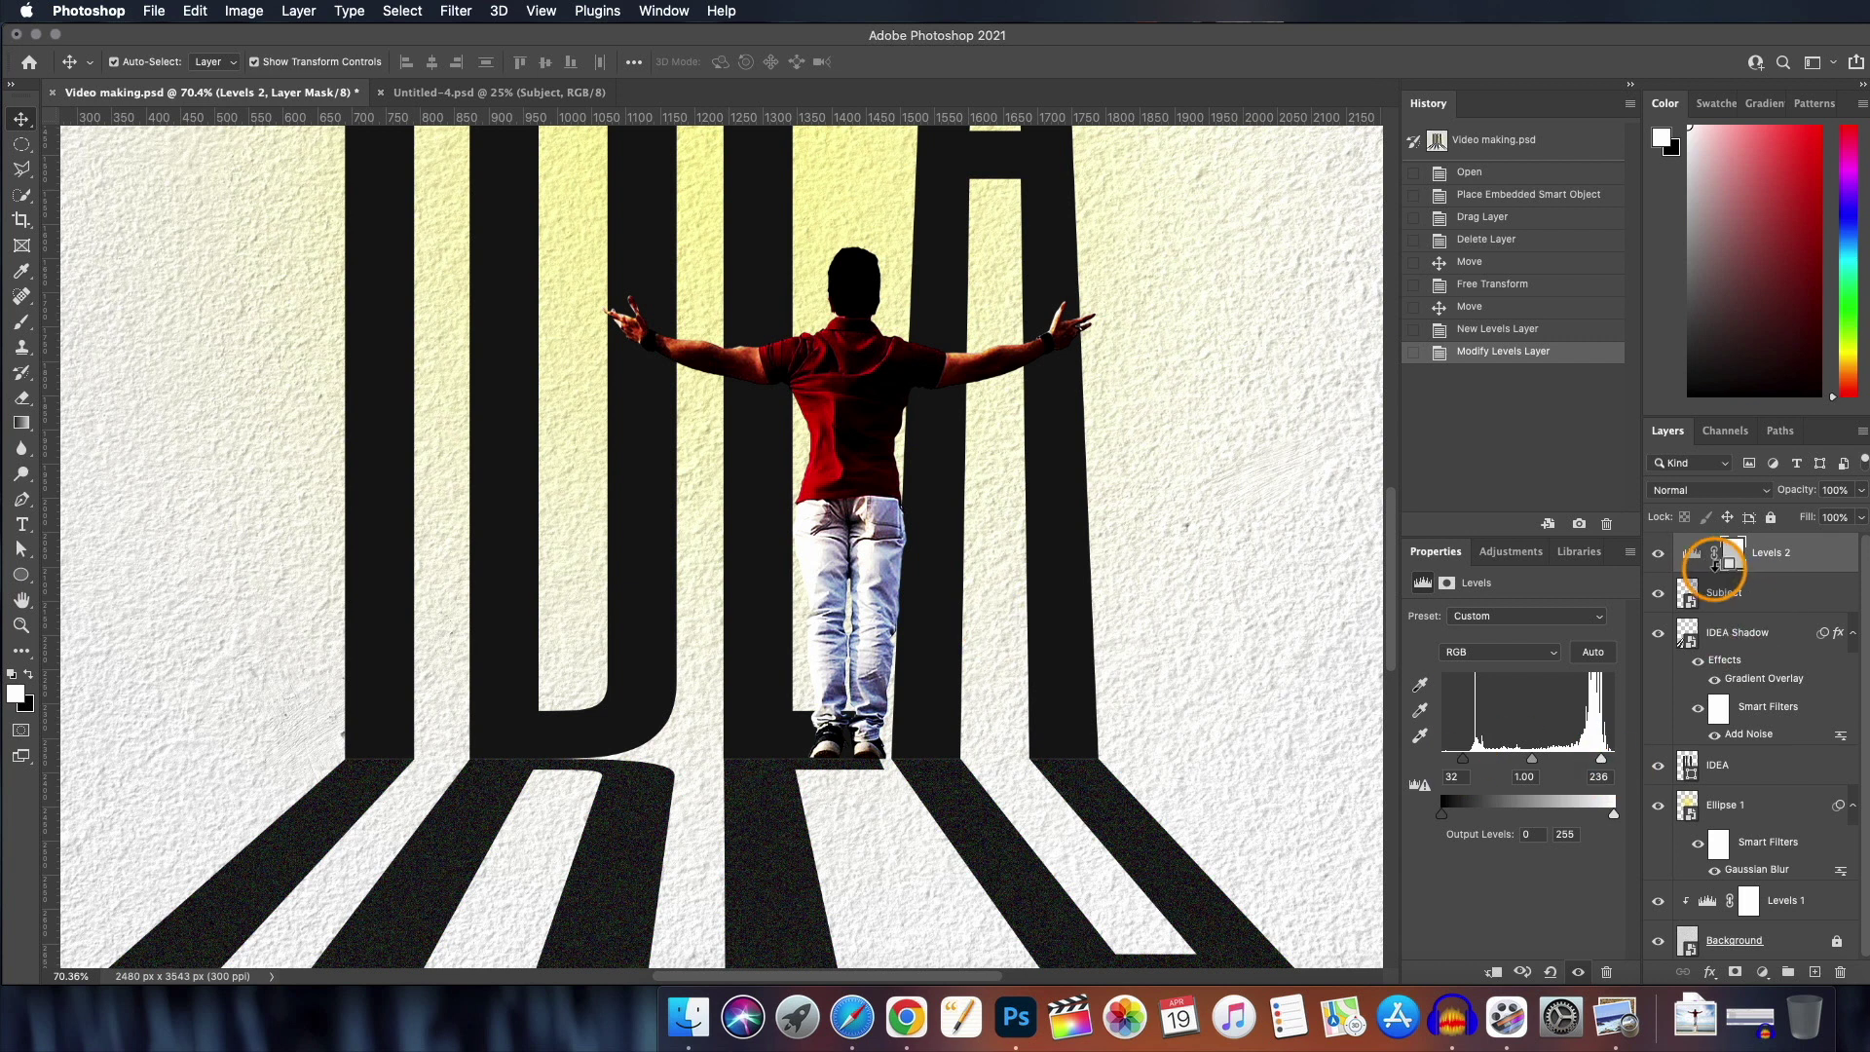
alt+click(1693, 572)
- Add a clipped Hue/Saturation layer below Levels 2 with saturation -99 and recentre the view
click(1764, 974)
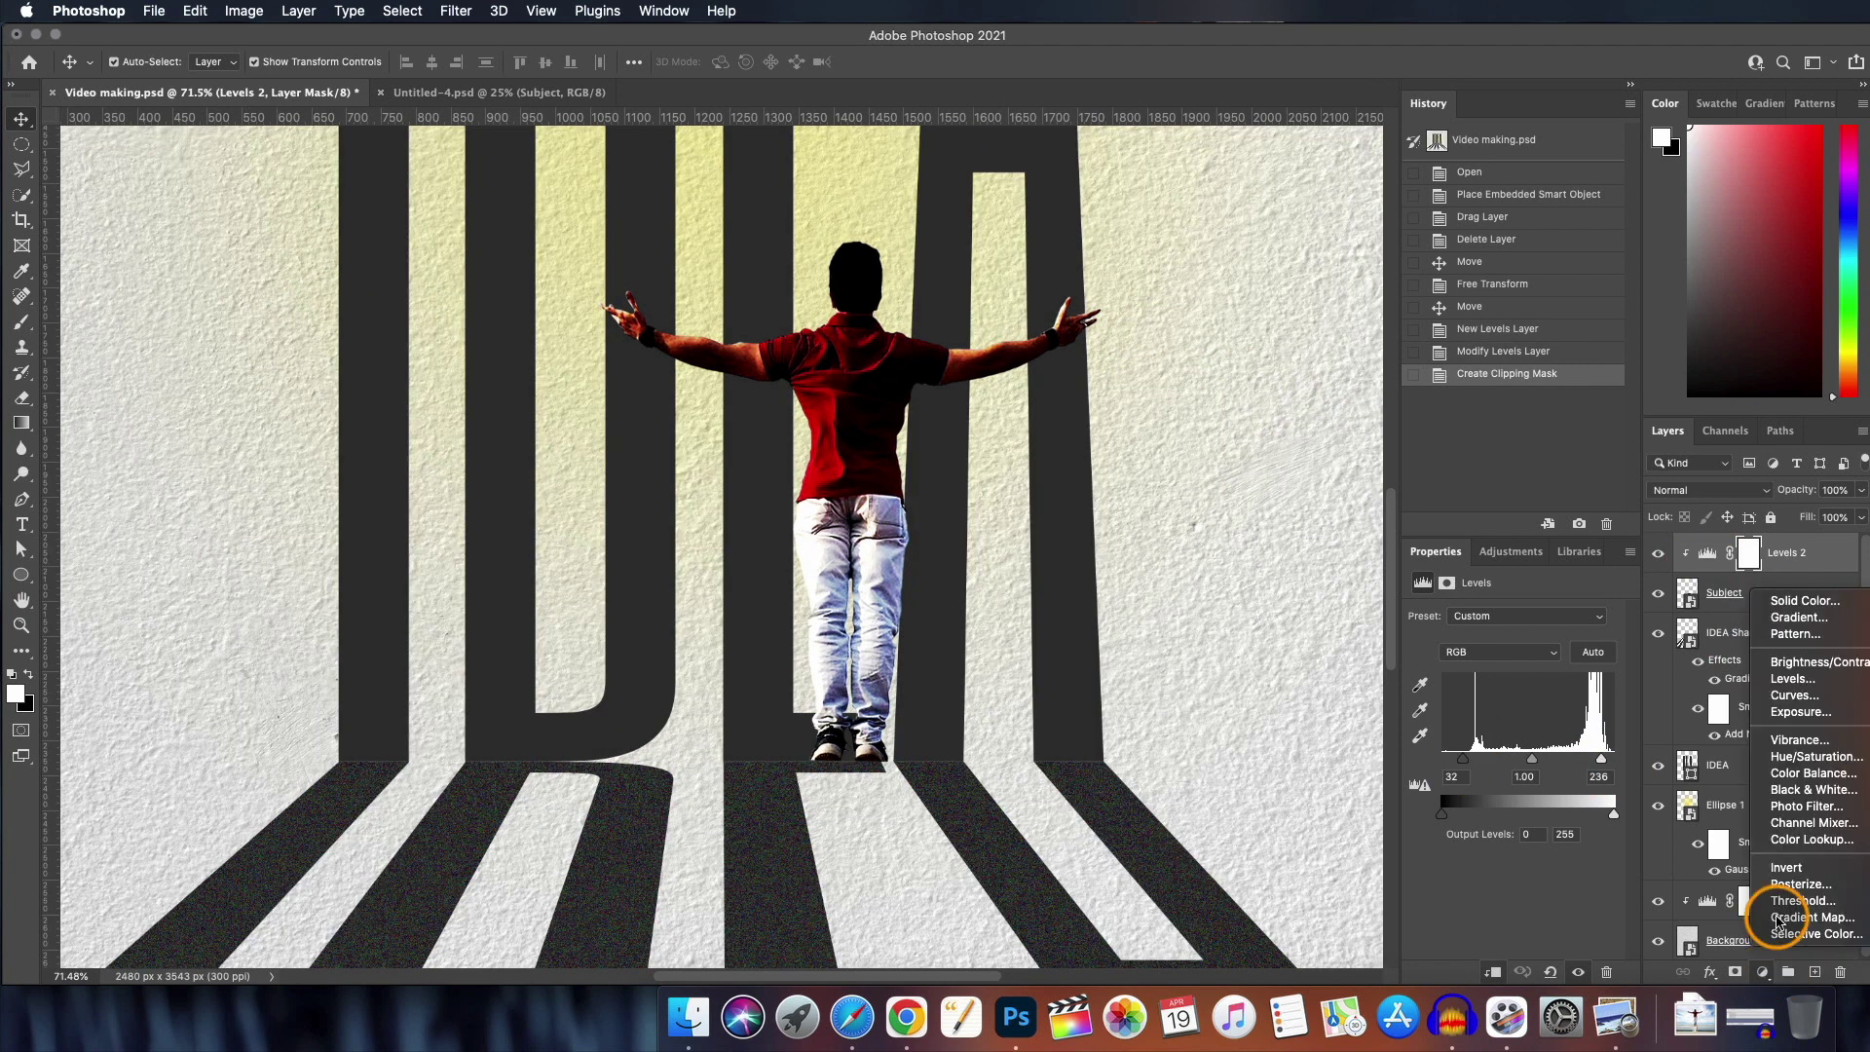
click(1820, 730)
alt+click(1701, 572)
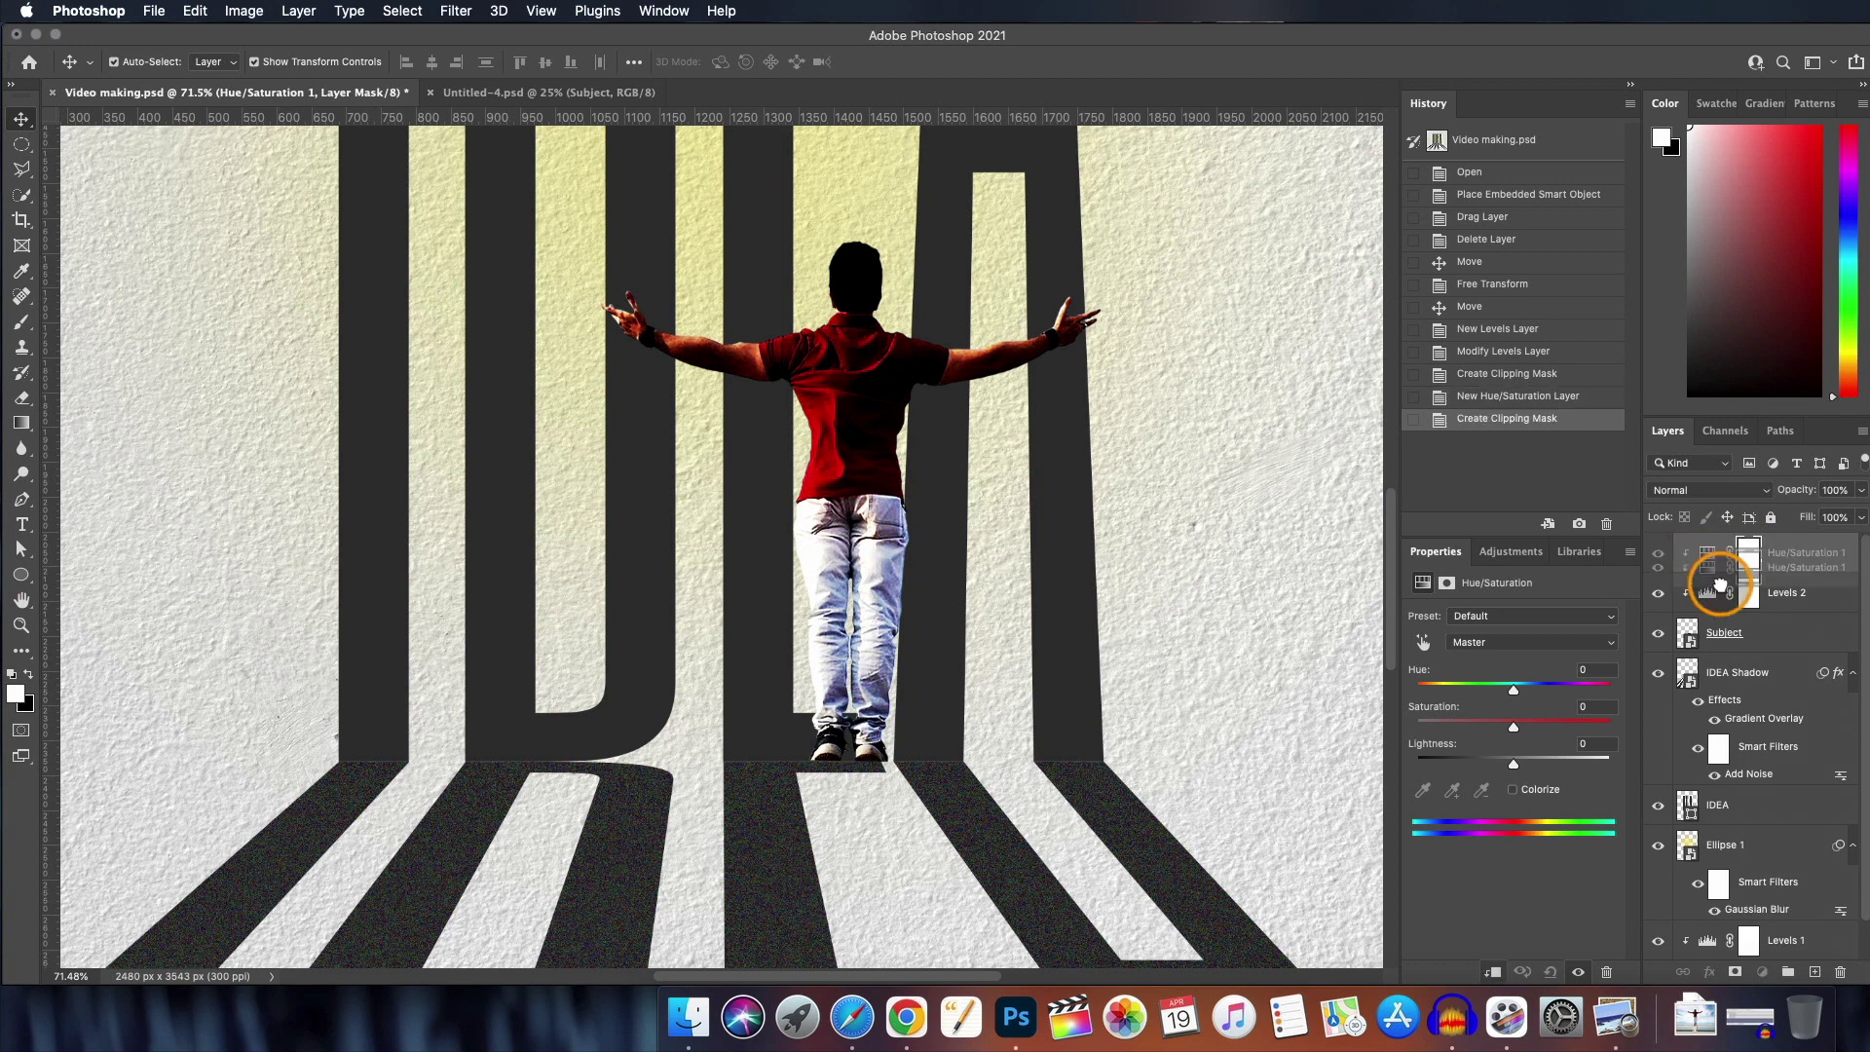
drag(1707, 576, 1706, 614)
drag(1512, 726, 1416, 727)
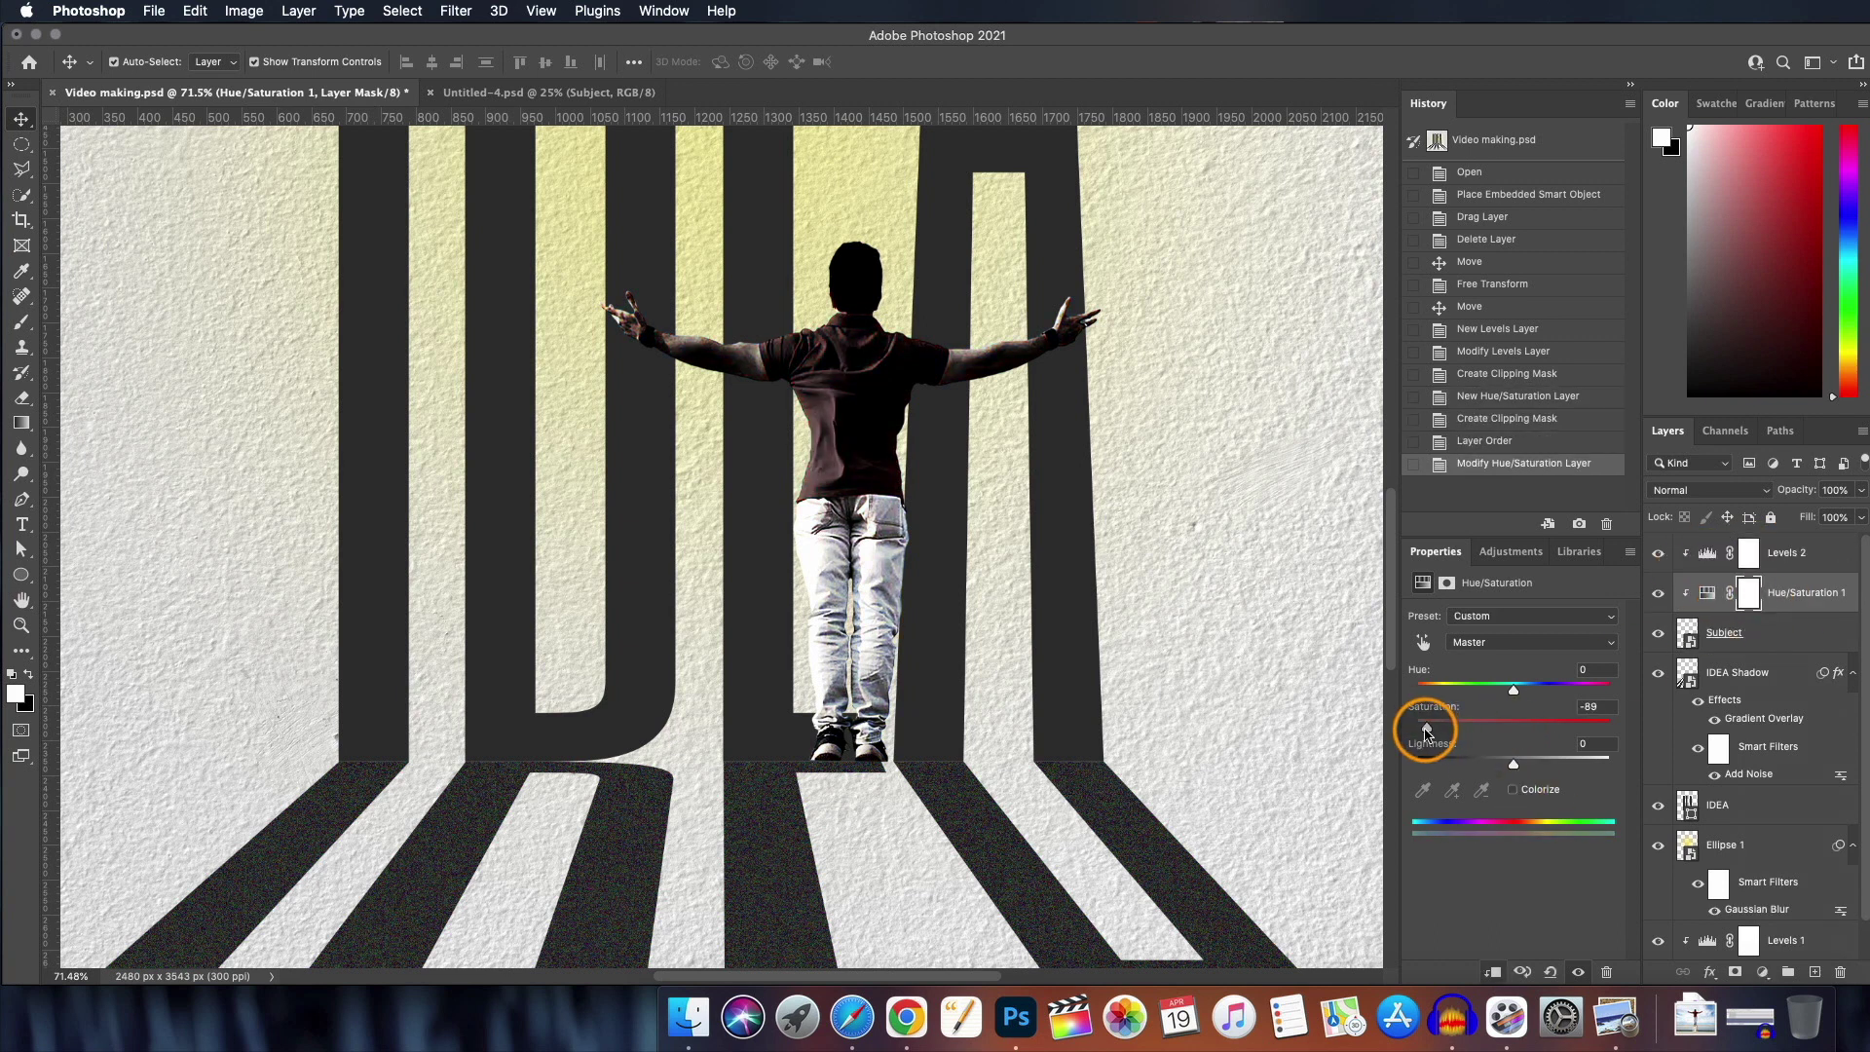
scroll(959, 569, up, 2)
scroll(959, 570, up, 1)
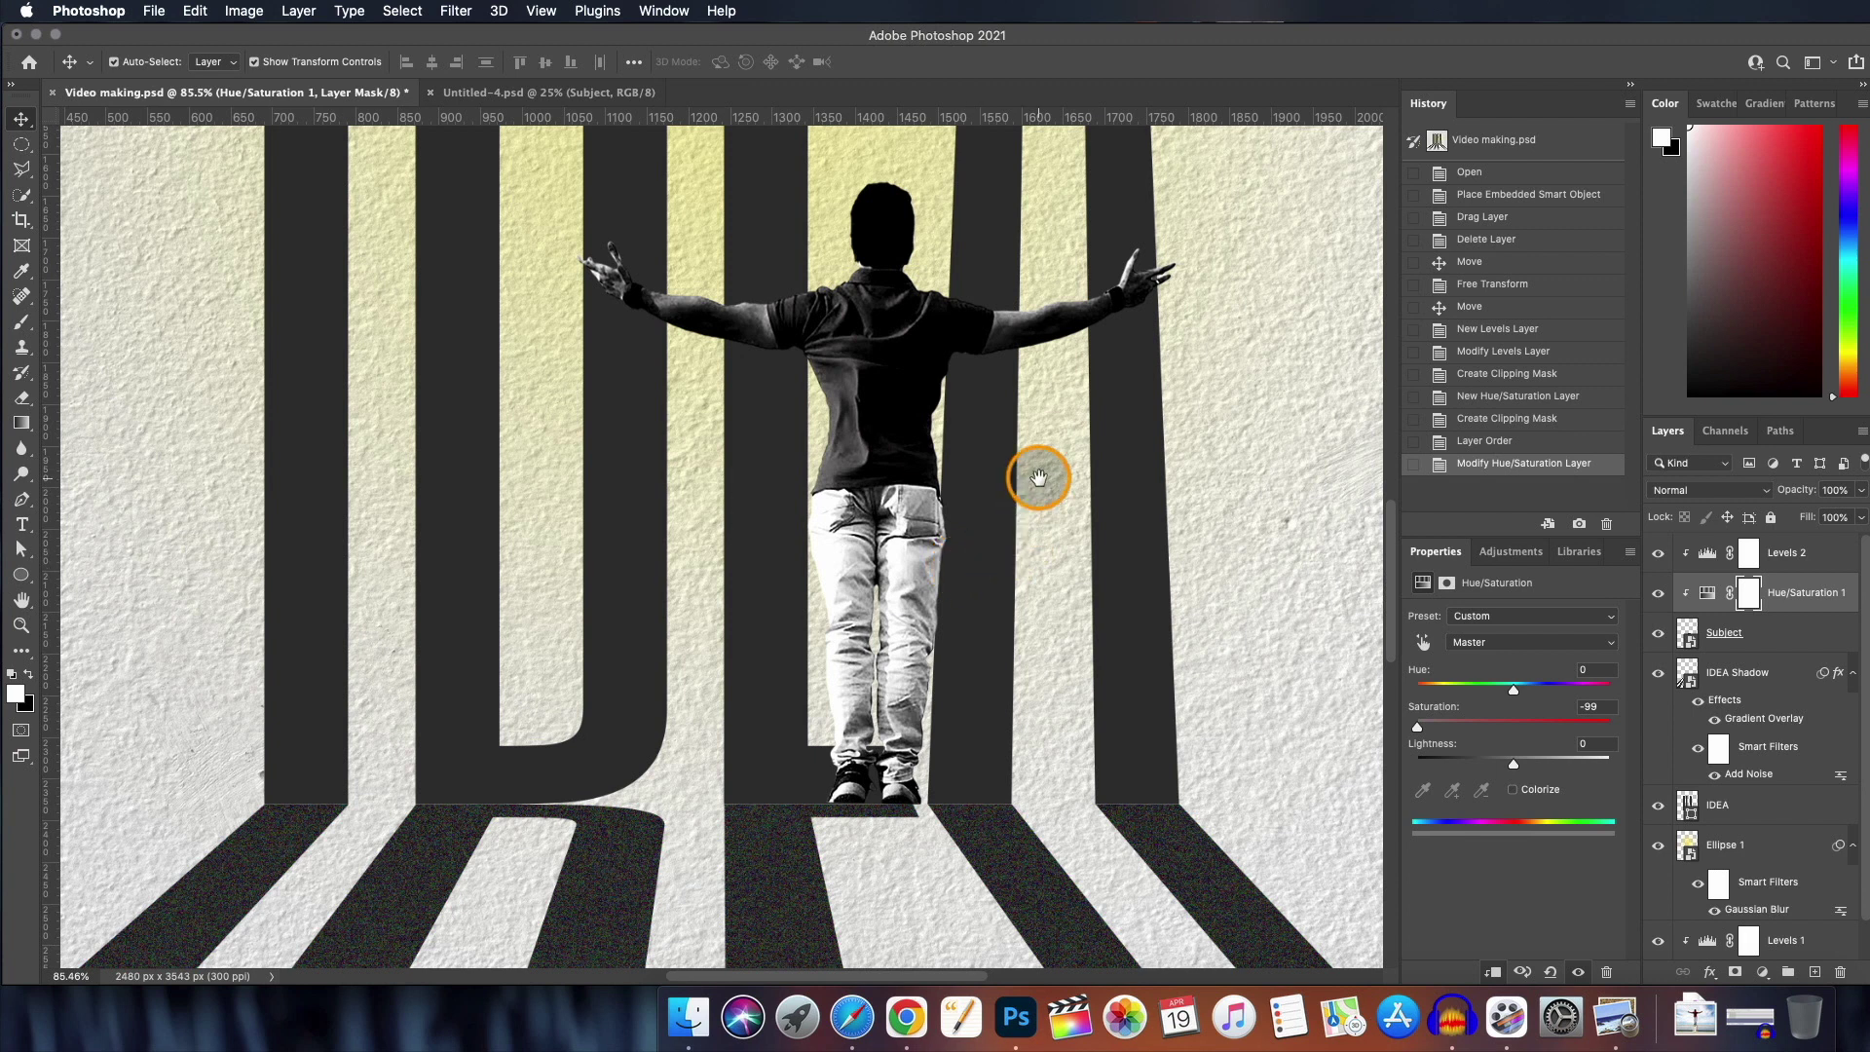
drag(1038, 477, 995, 531)
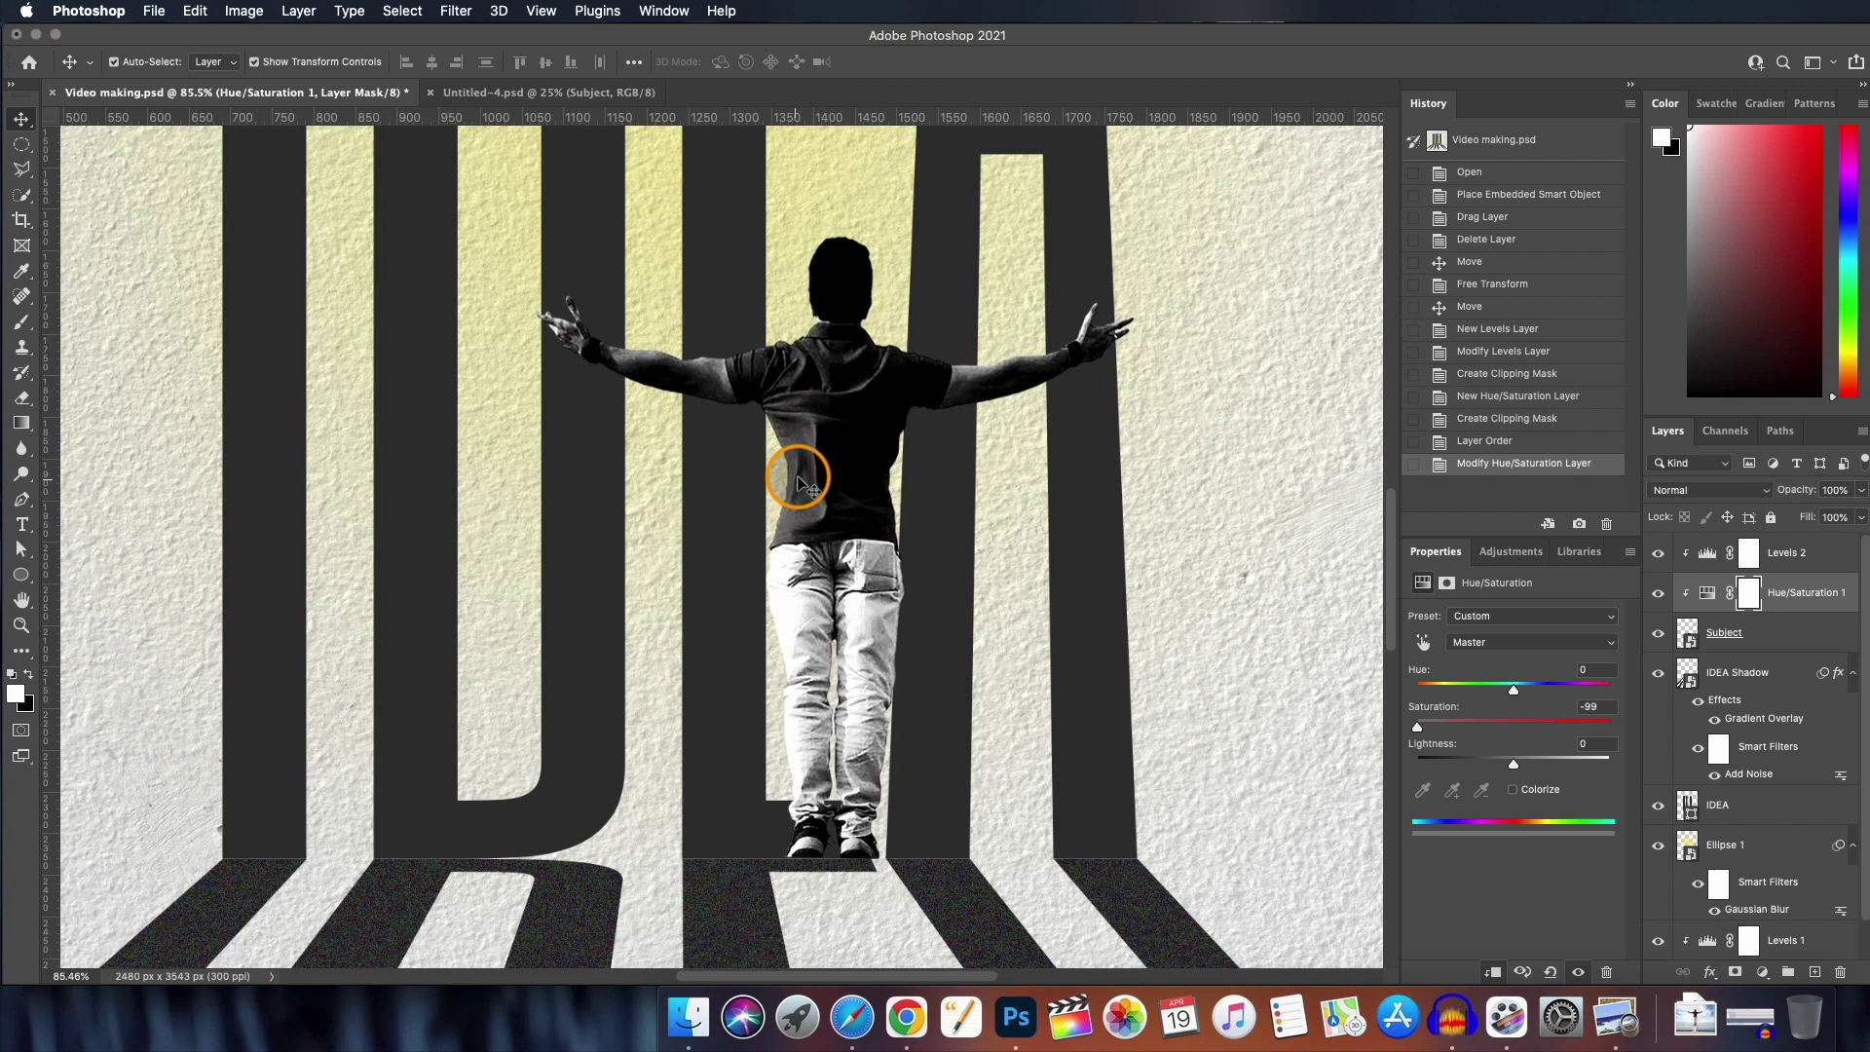
- Paint black on the Hue/Saturation 1 mask to bring back the shirt's red
click(1751, 596)
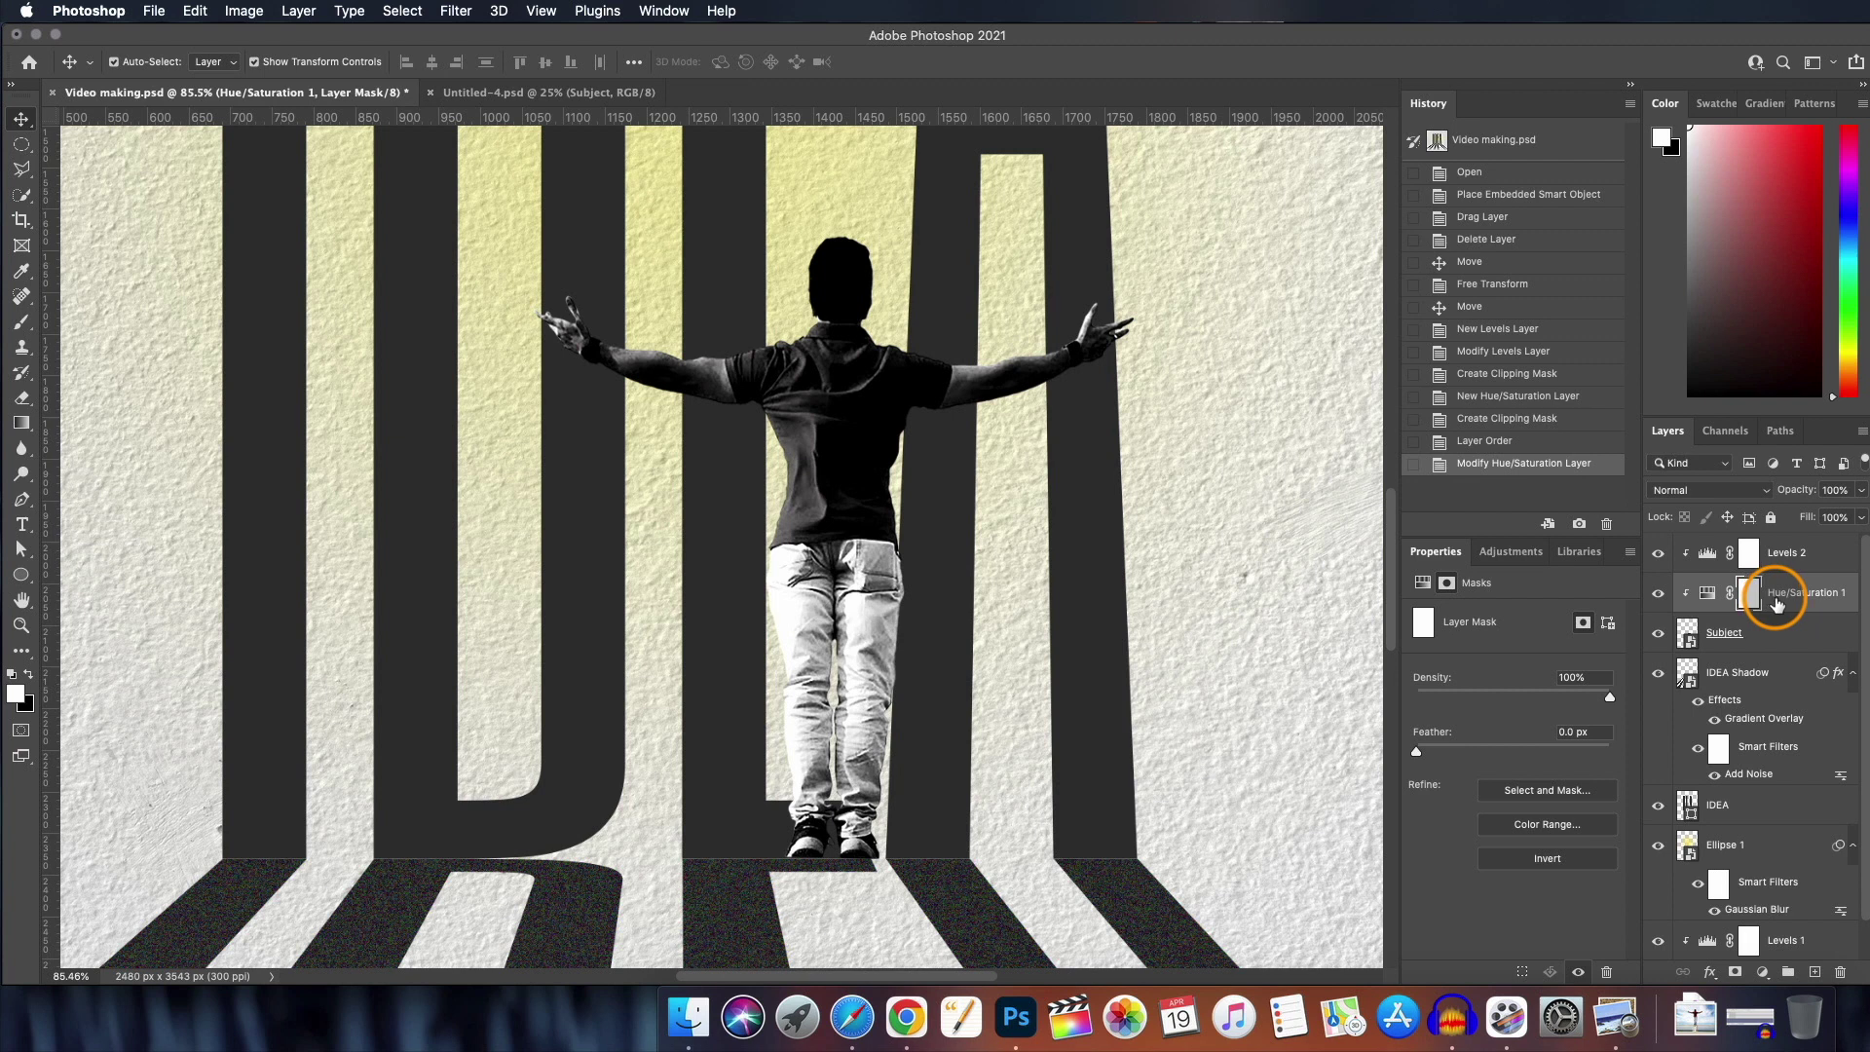
click(17, 328)
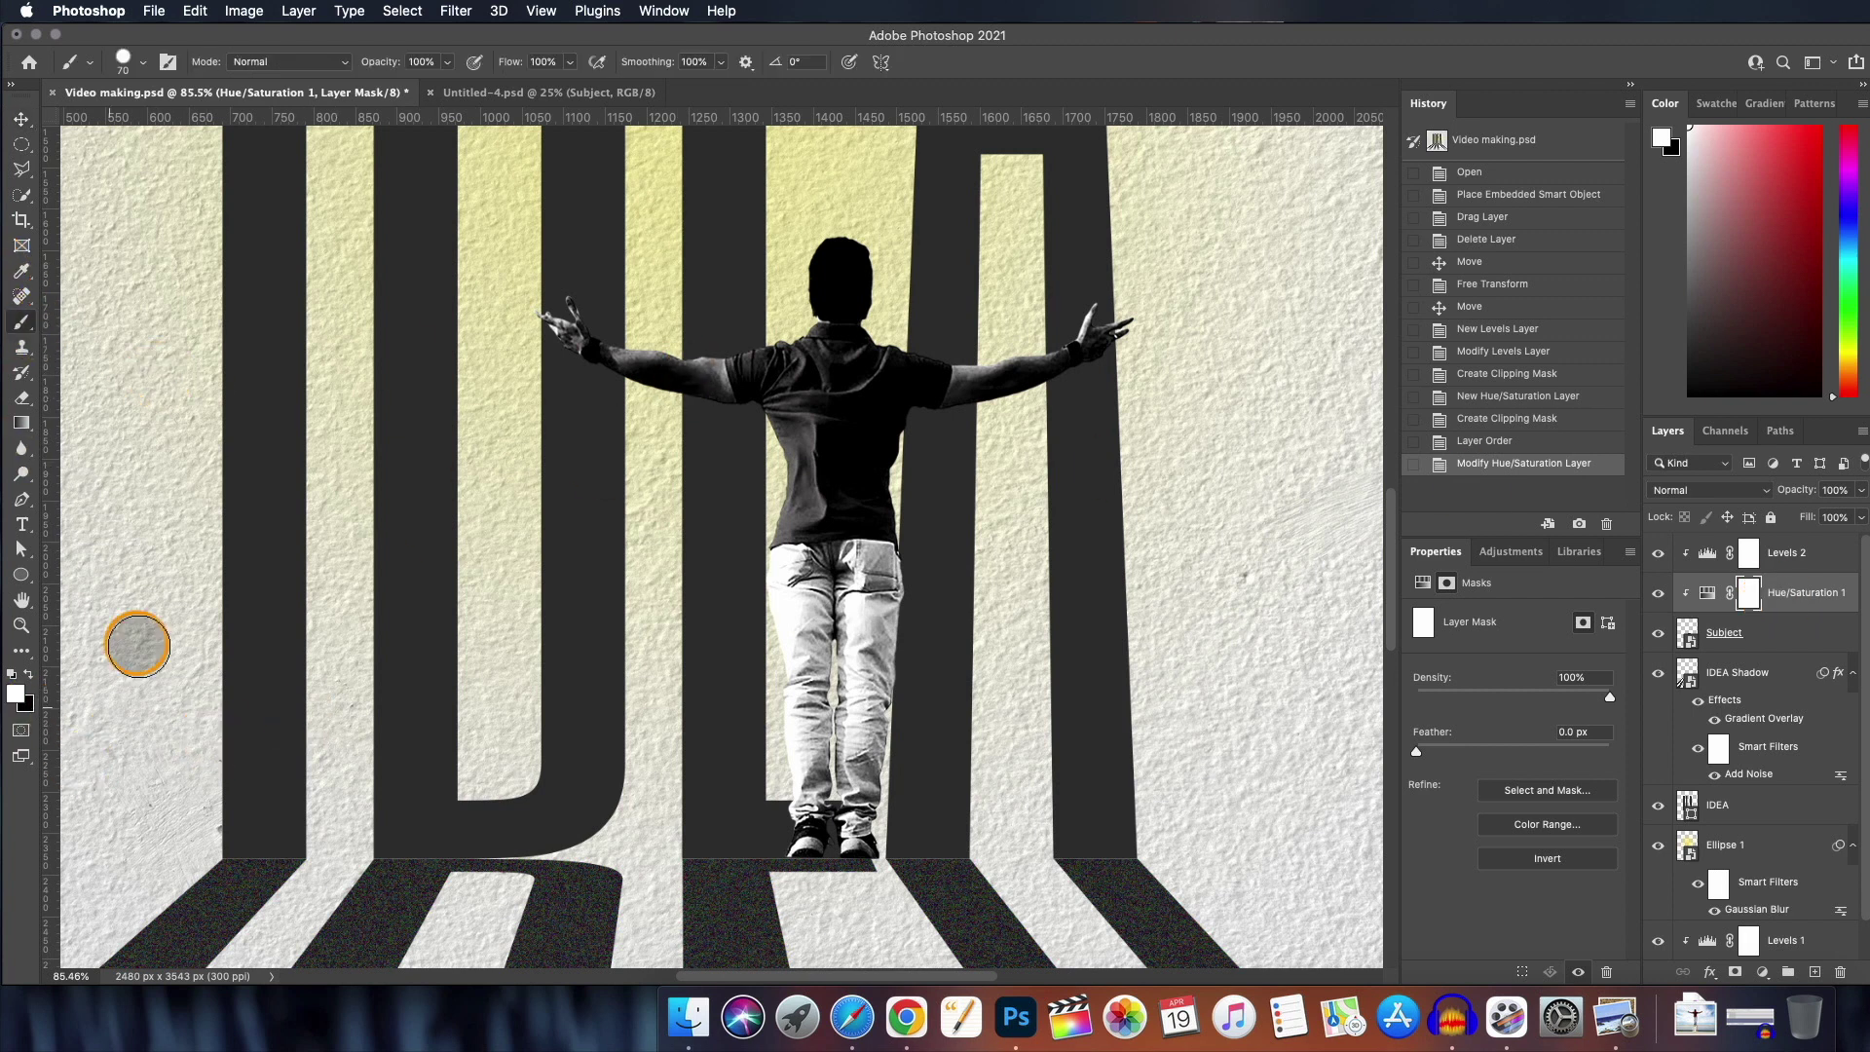
key(bracketleft)
drag(772, 371, 759, 596)
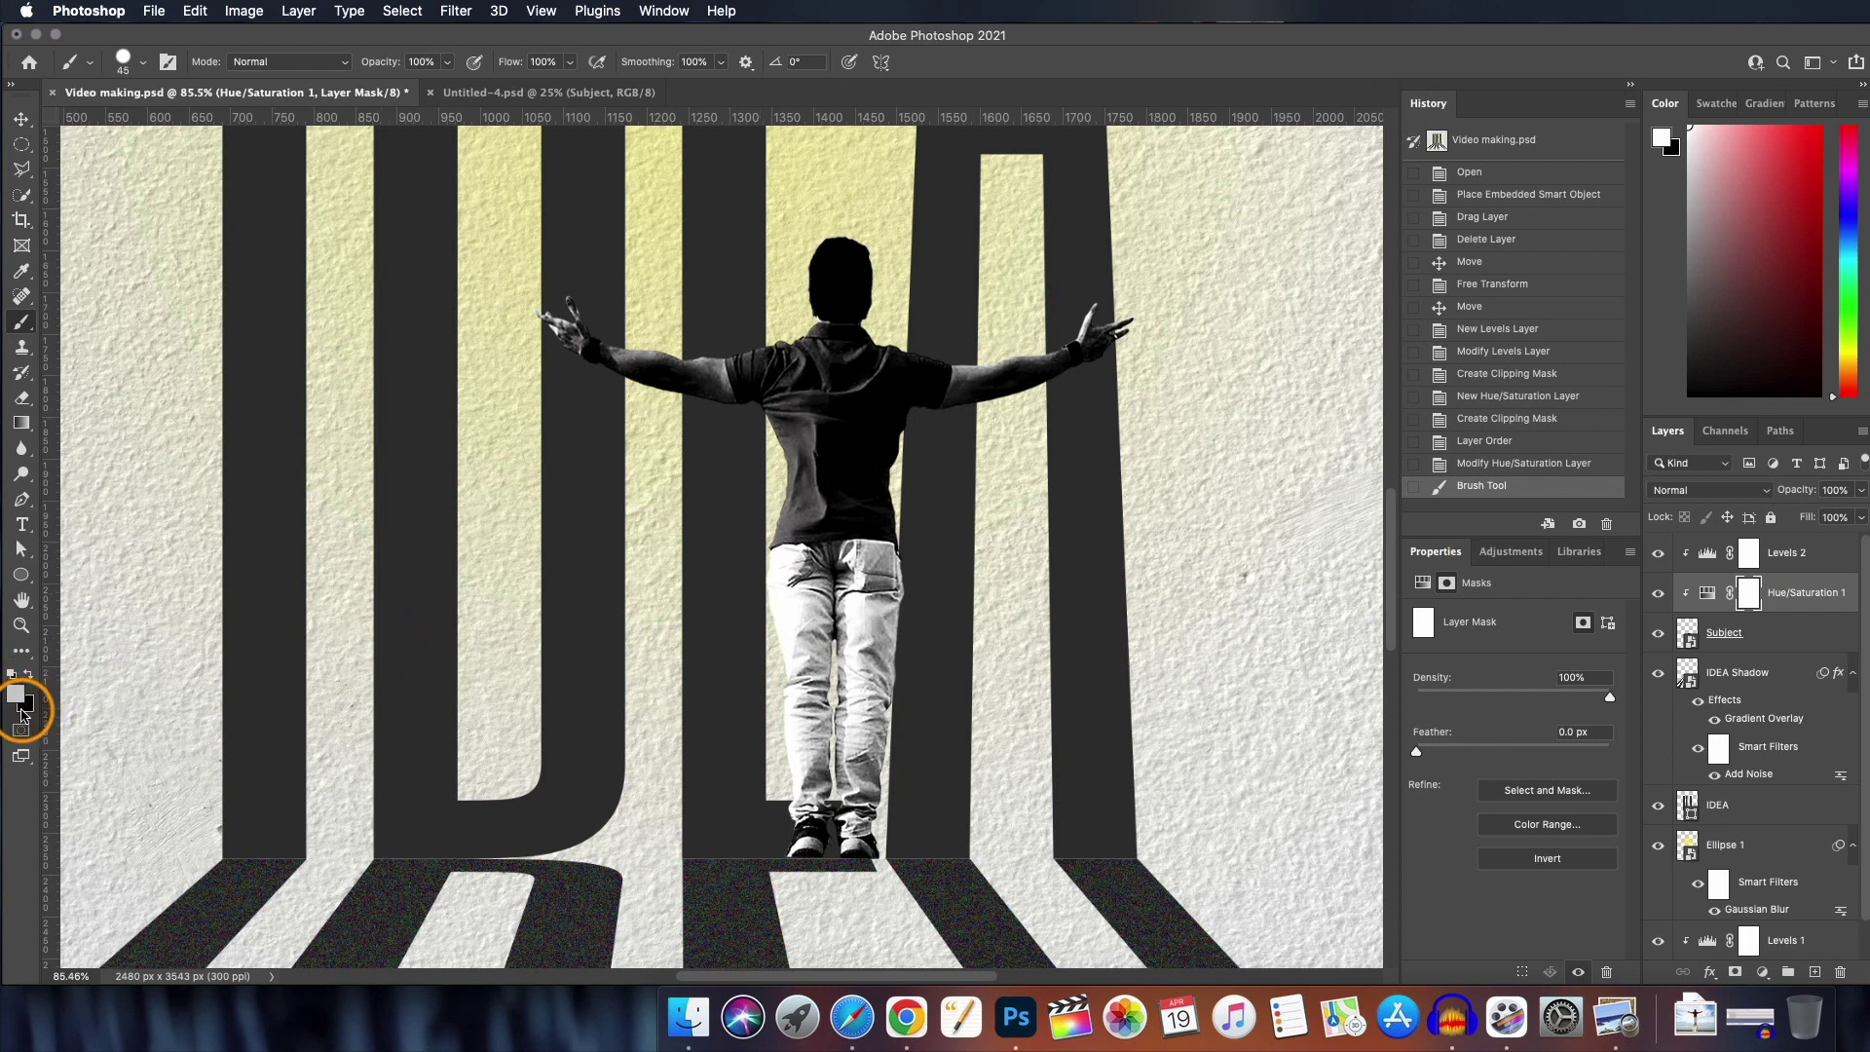
key(x)
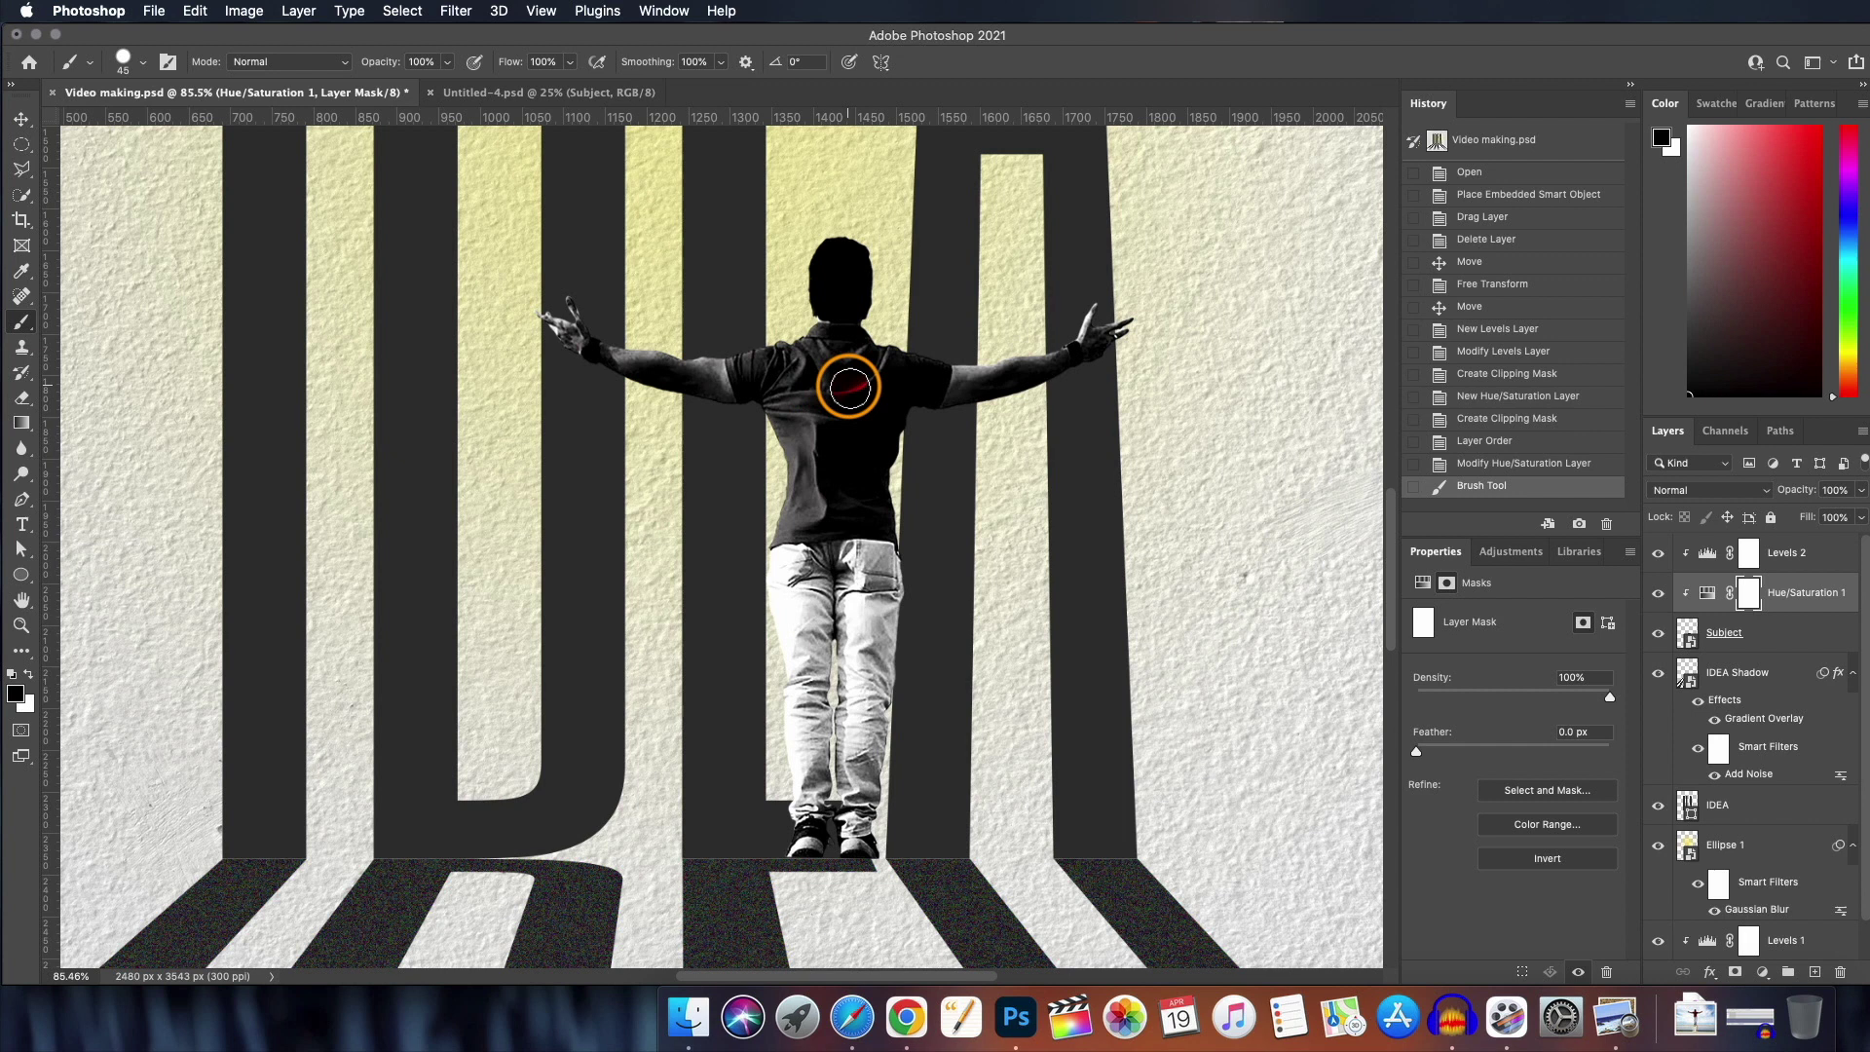
mouse_move(840, 474)
mouse_down()
mouse_move(868, 380)
mouse_move(850, 490)
mouse_move(845, 380)
mouse_move(803, 517)
mouse_move(802, 490)
mouse_move(775, 545)
mouse_move(798, 462)
mouse_move(776, 410)
mouse_move(744, 399)
mouse_move(733, 349)
mouse_move(865, 333)
mouse_move(940, 373)
mouse_move(831, 353)
mouse_move(758, 377)
mouse_move(834, 346)
mouse_move(813, 444)
mouse_move(843, 487)
mouse_move(796, 409)
mouse_move(777, 556)
mouse_move(934, 538)
mouse_move(888, 380)
mouse_move(922, 409)
mouse_move(858, 509)
mouse_move(834, 510)
mouse_move(877, 375)
mouse_move(929, 392)
mouse_up()
- Refine the mask in white to remove the blue tint from the jeans waistband
key(bracketleft)
key(bracketleft)
key(bracketleft)
key(bracketleft)
key(bracketleft)
key(bracketleft)
key(bracketleft)
key(bracketleft)
key(bracketleft)
key(bracketright)
key(bracketright)
key(bracketright)
key(bracketright)
key(bracketright)
key(bracketright)
key(bracketright)
scroll(929, 392, up, 5)
key(x)
mouse_move(743, 742)
mouse_down()
mouse_move(956, 751)
mouse_move(843, 732)
mouse_move(859, 742)
mouse_up()
key(bracketleft)
key(bracketleft)
key(bracketleft)
key(bracketleft)
key(bracketleft)
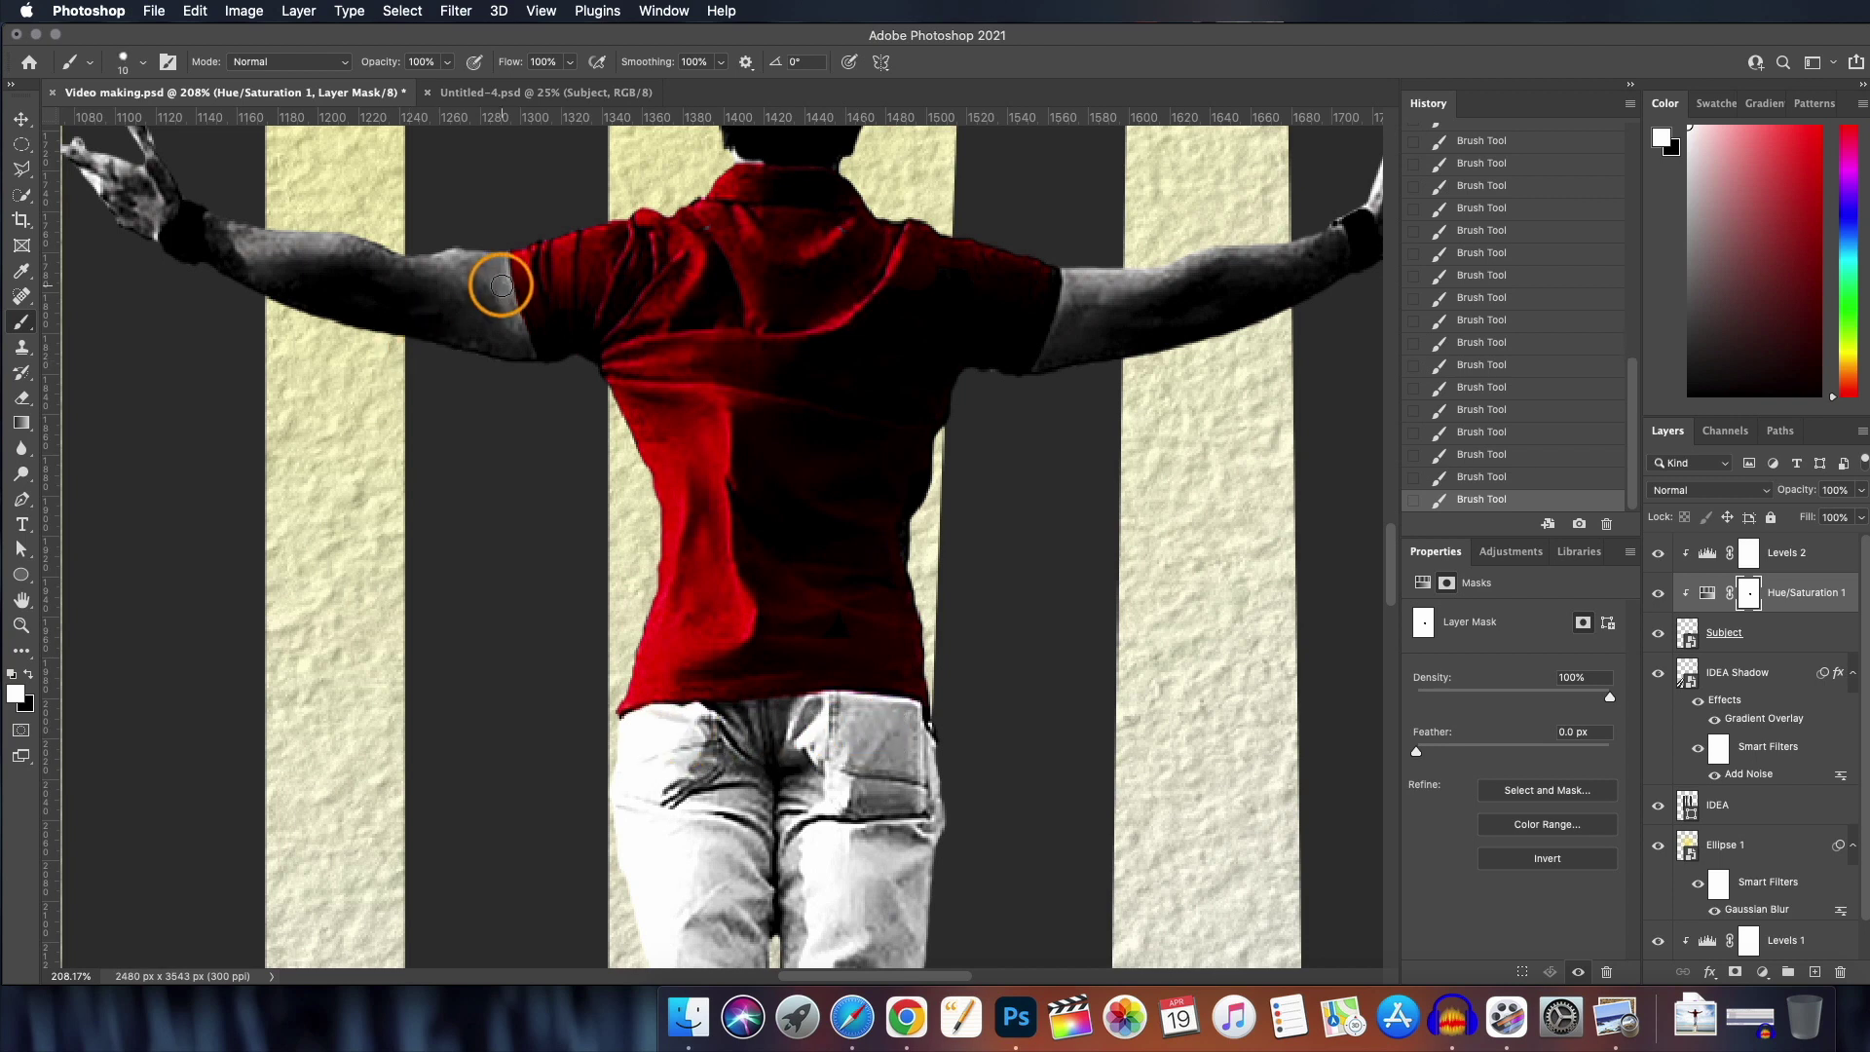
scroll(613, 538, down, 4)
- Scale the Subject figure down proportionally to about 85%
key(alt+bracketleft)
scroll(822, 539, down, 4)
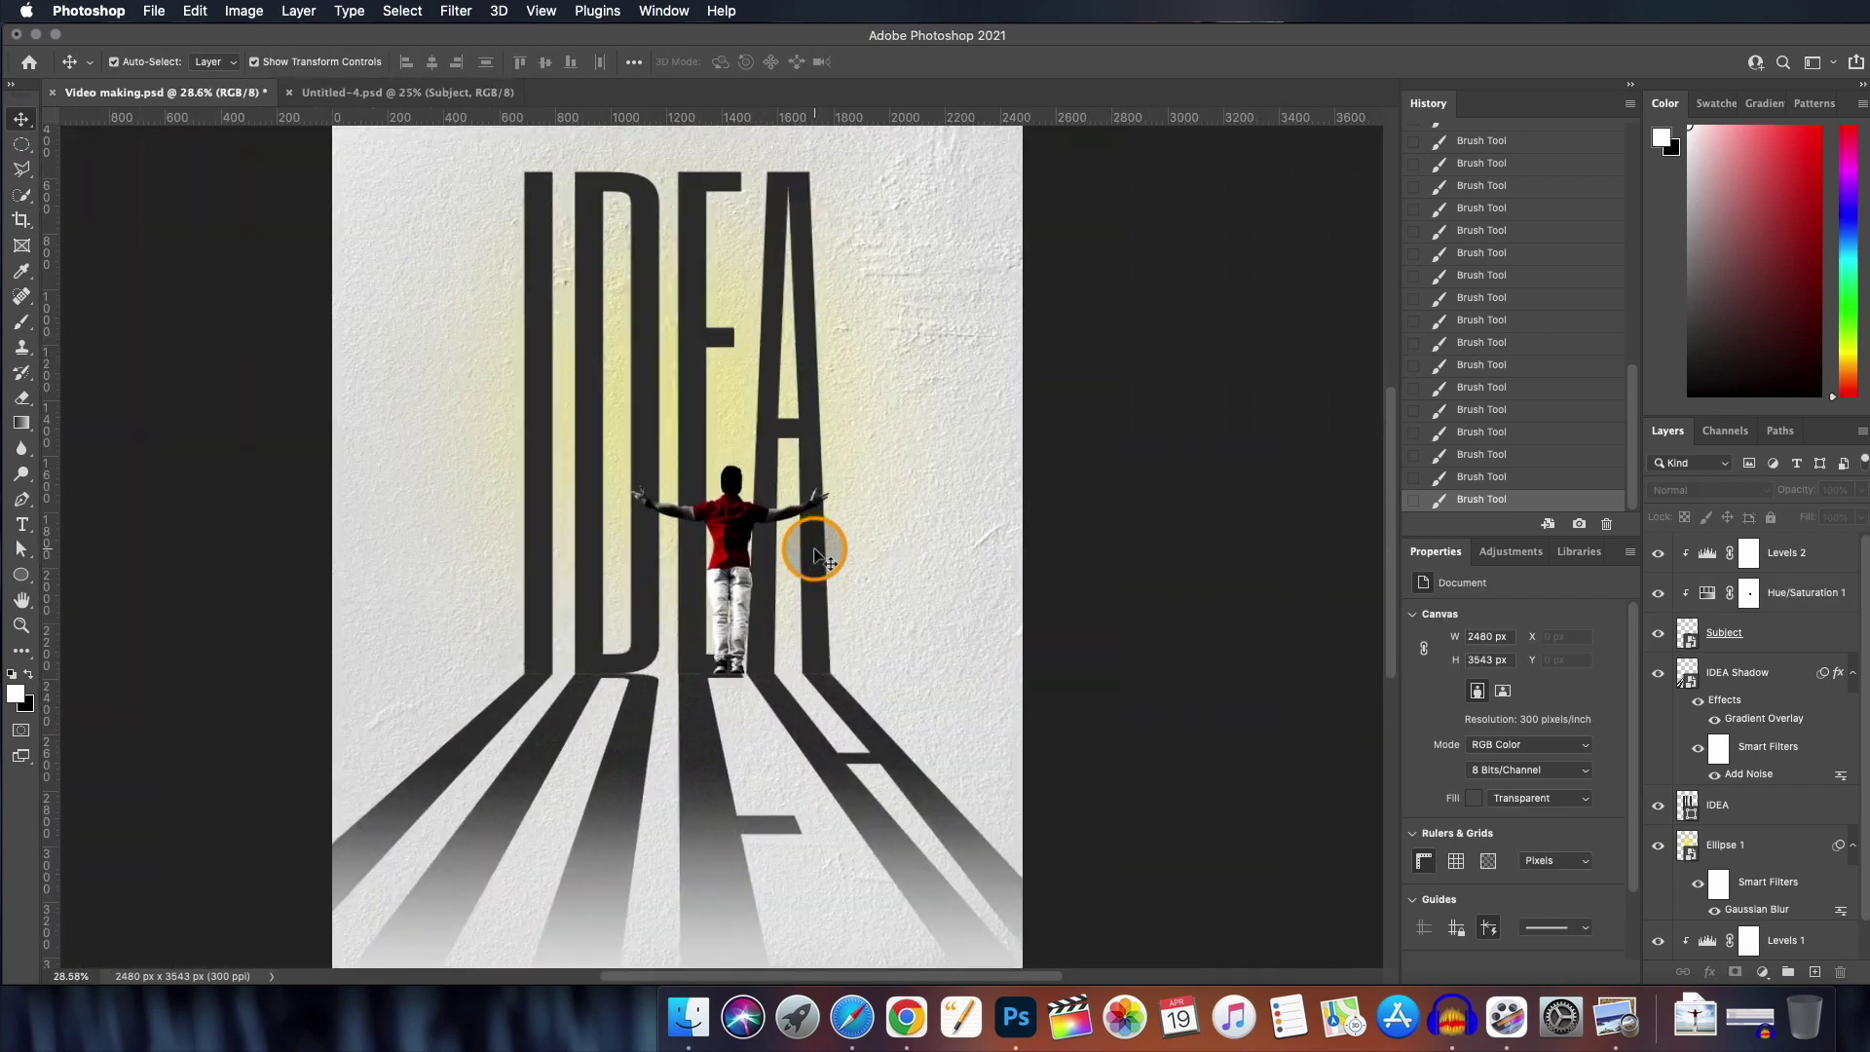
key(ctrl+t)
drag(913, 398, 866, 437)
- Commit the 85% resize of the figure and deselect its layer
key(Return)
click(718, 534)
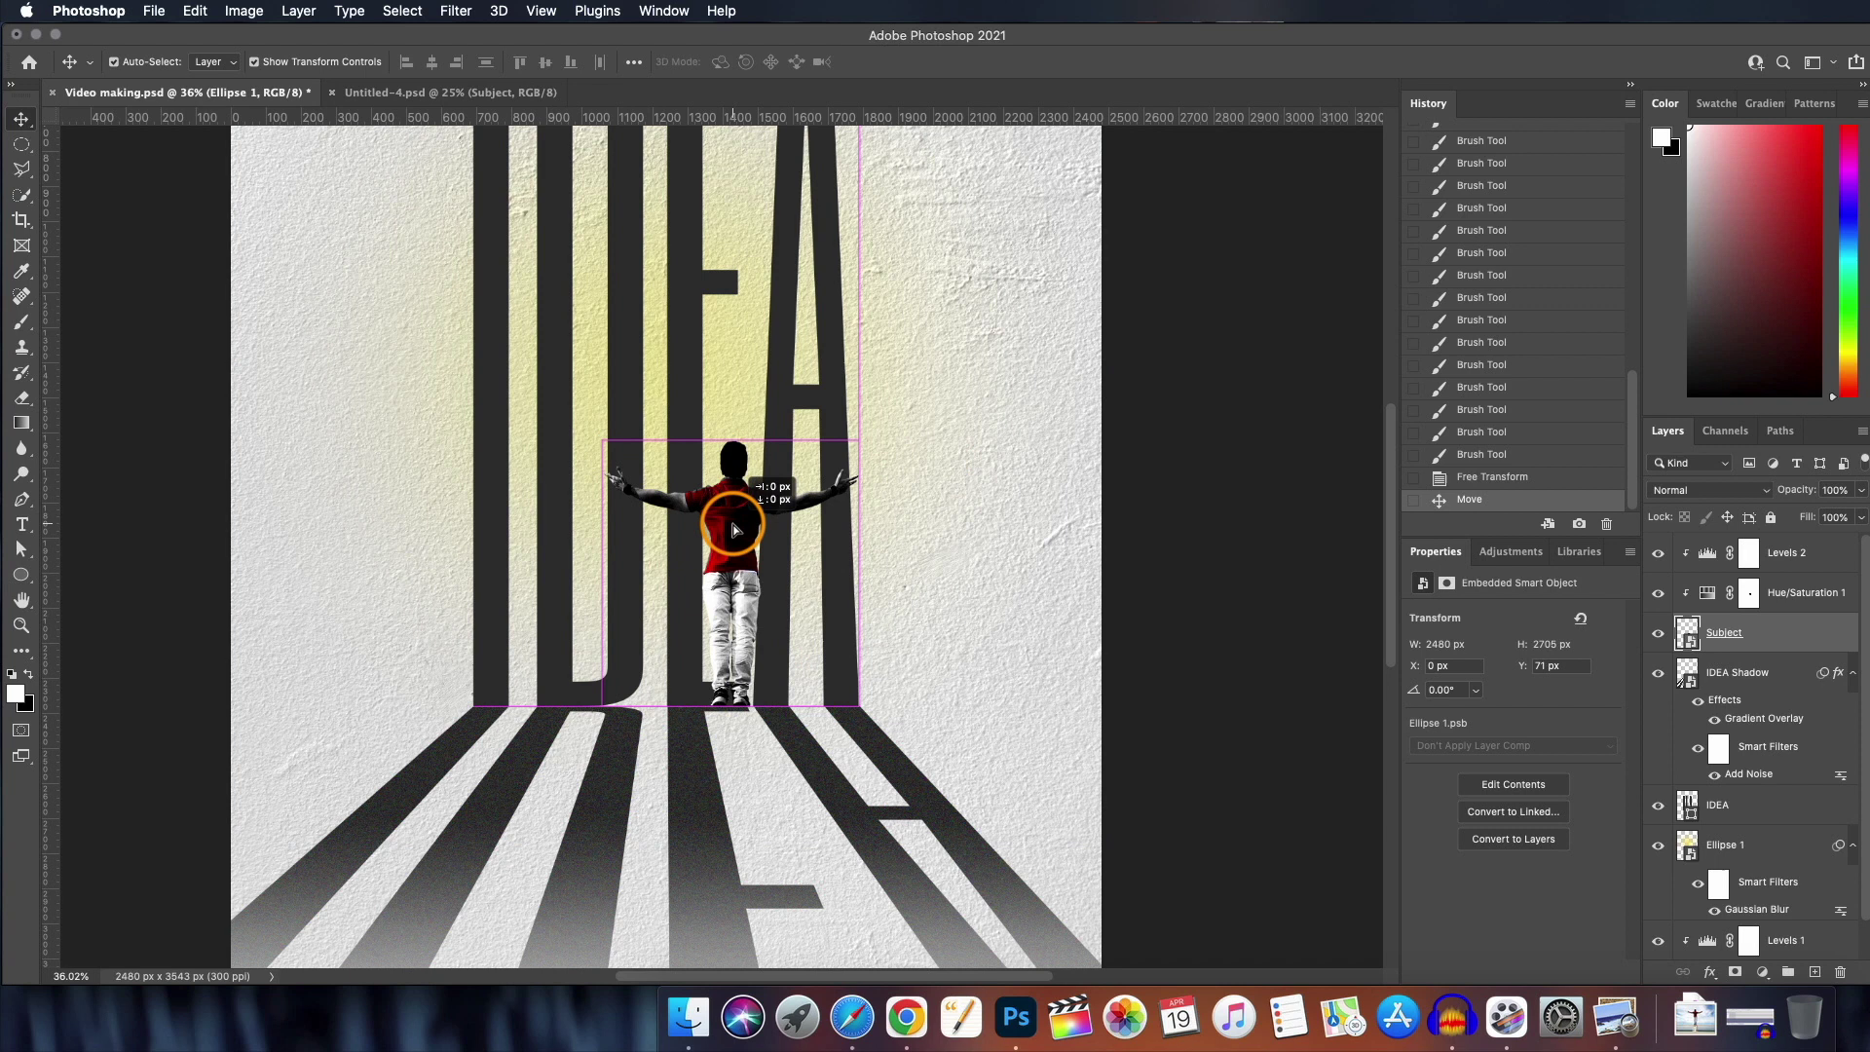
click(808, 563)
scroll(806, 563, down, 2)
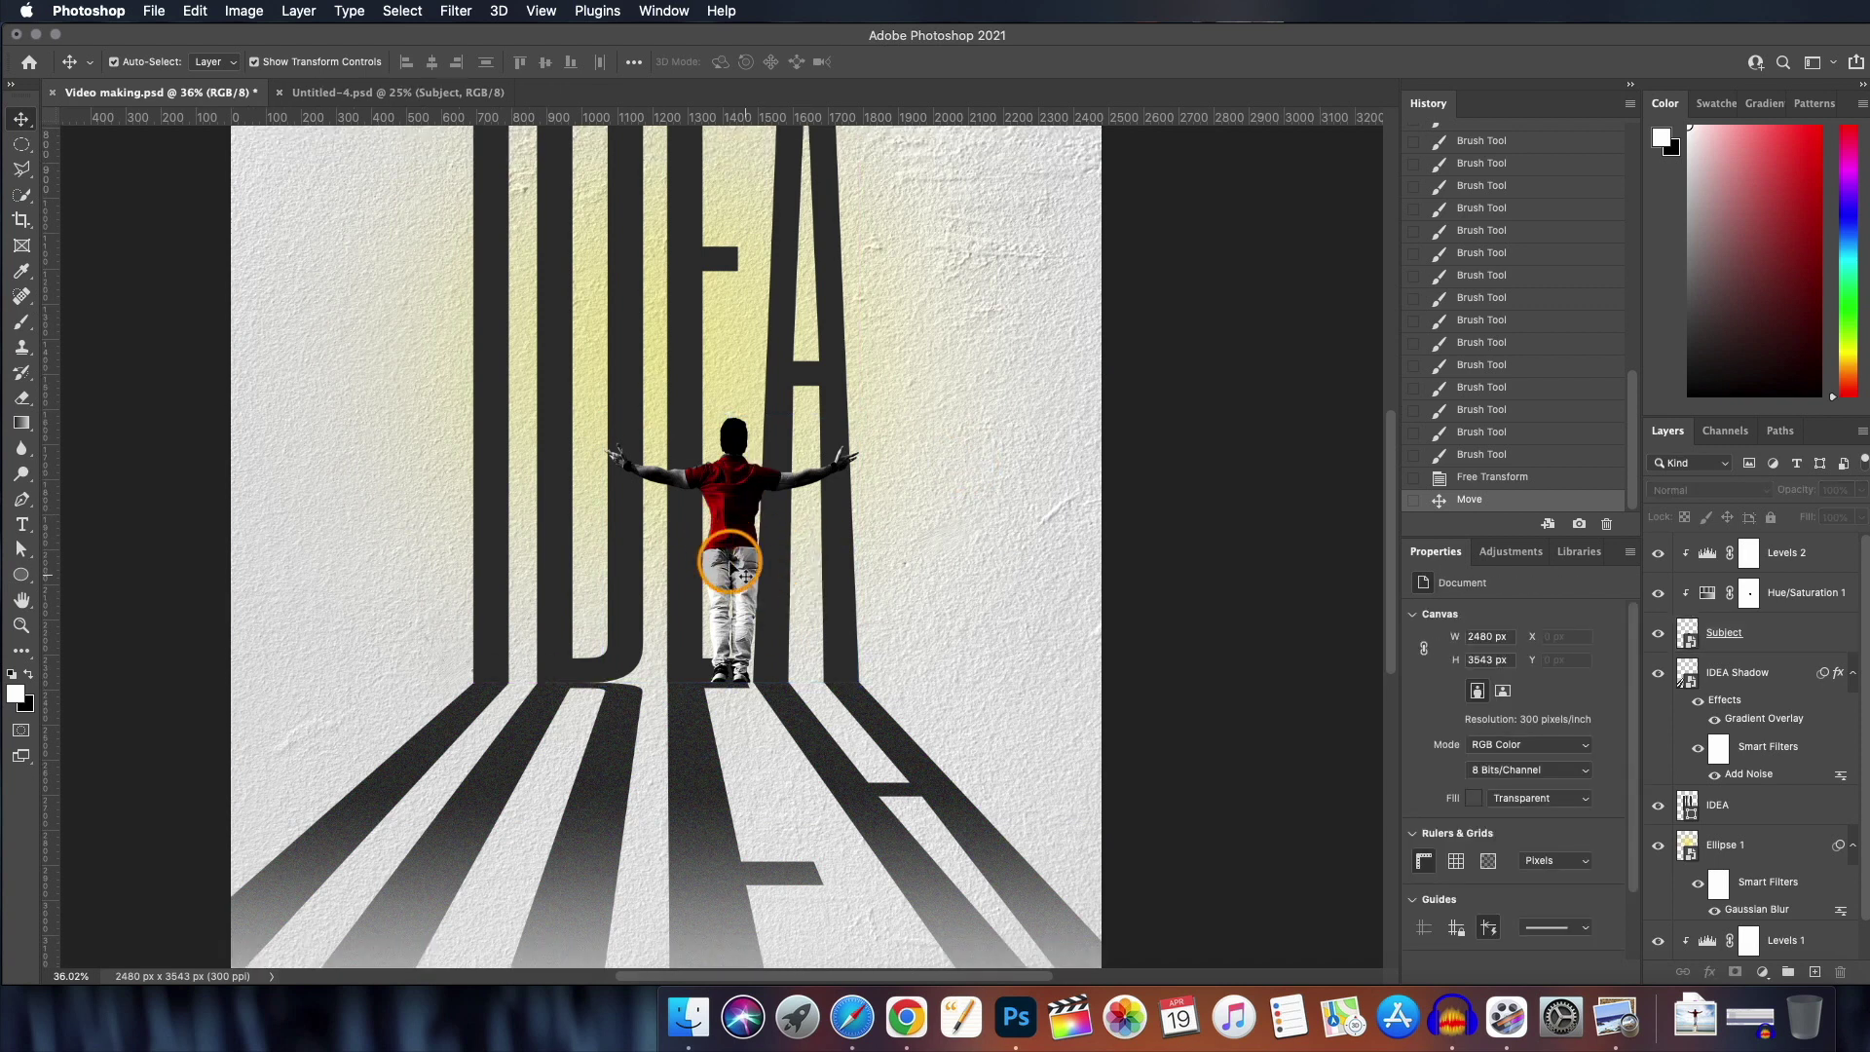
scroll(735, 691, up, 2)
scroll(721, 687, down, 3)
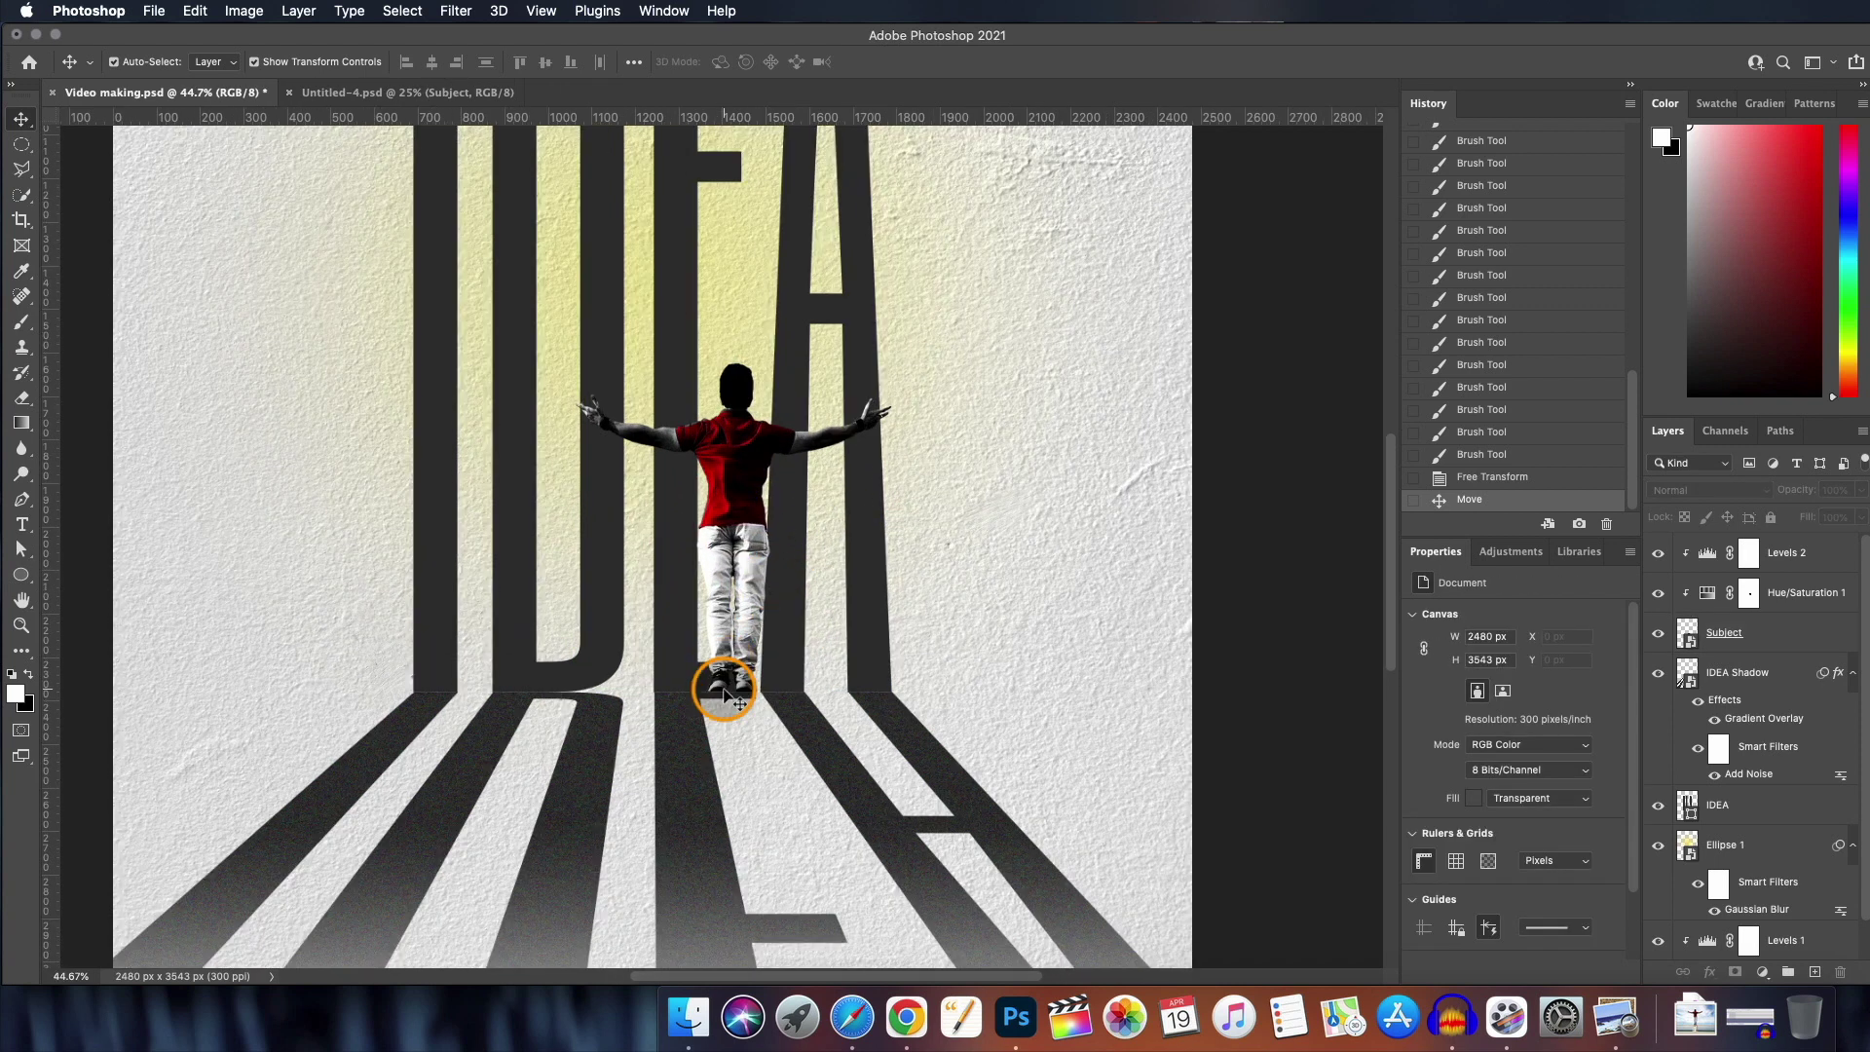
scroll(724, 693, down, 2)
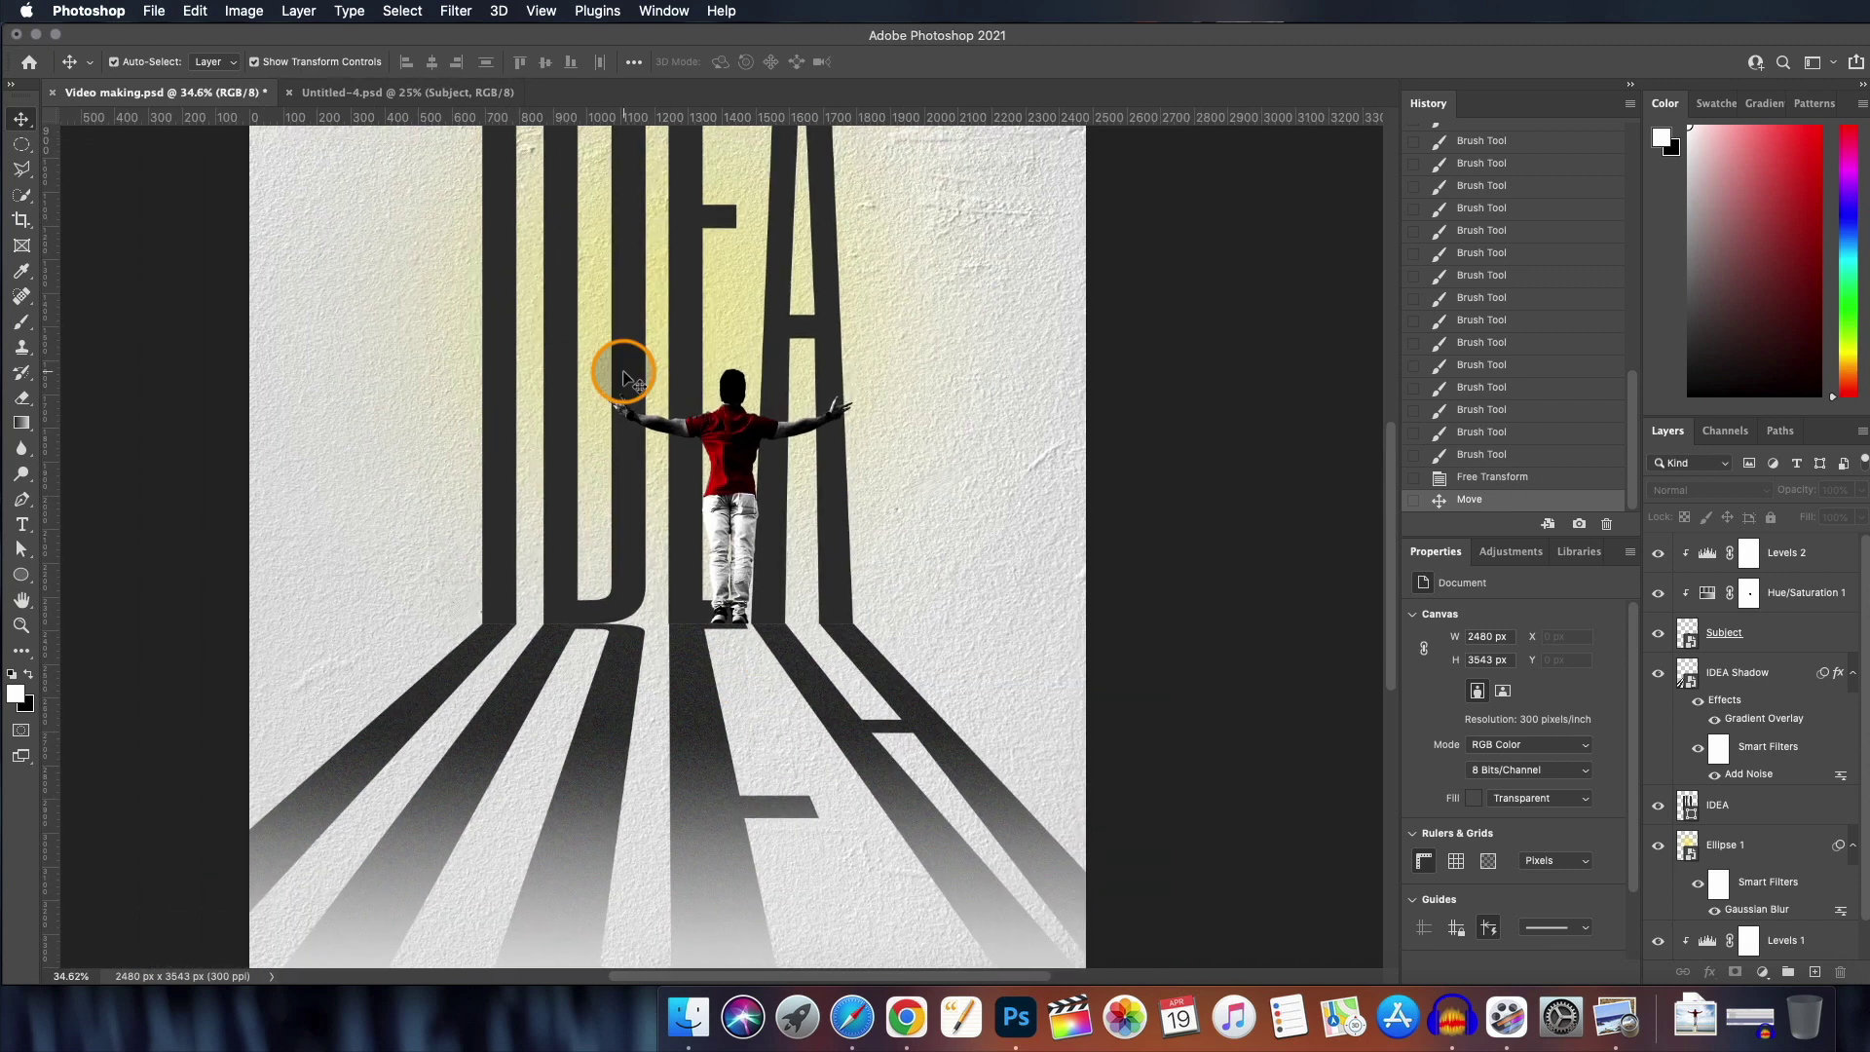
scroll(751, 540, up, 3)
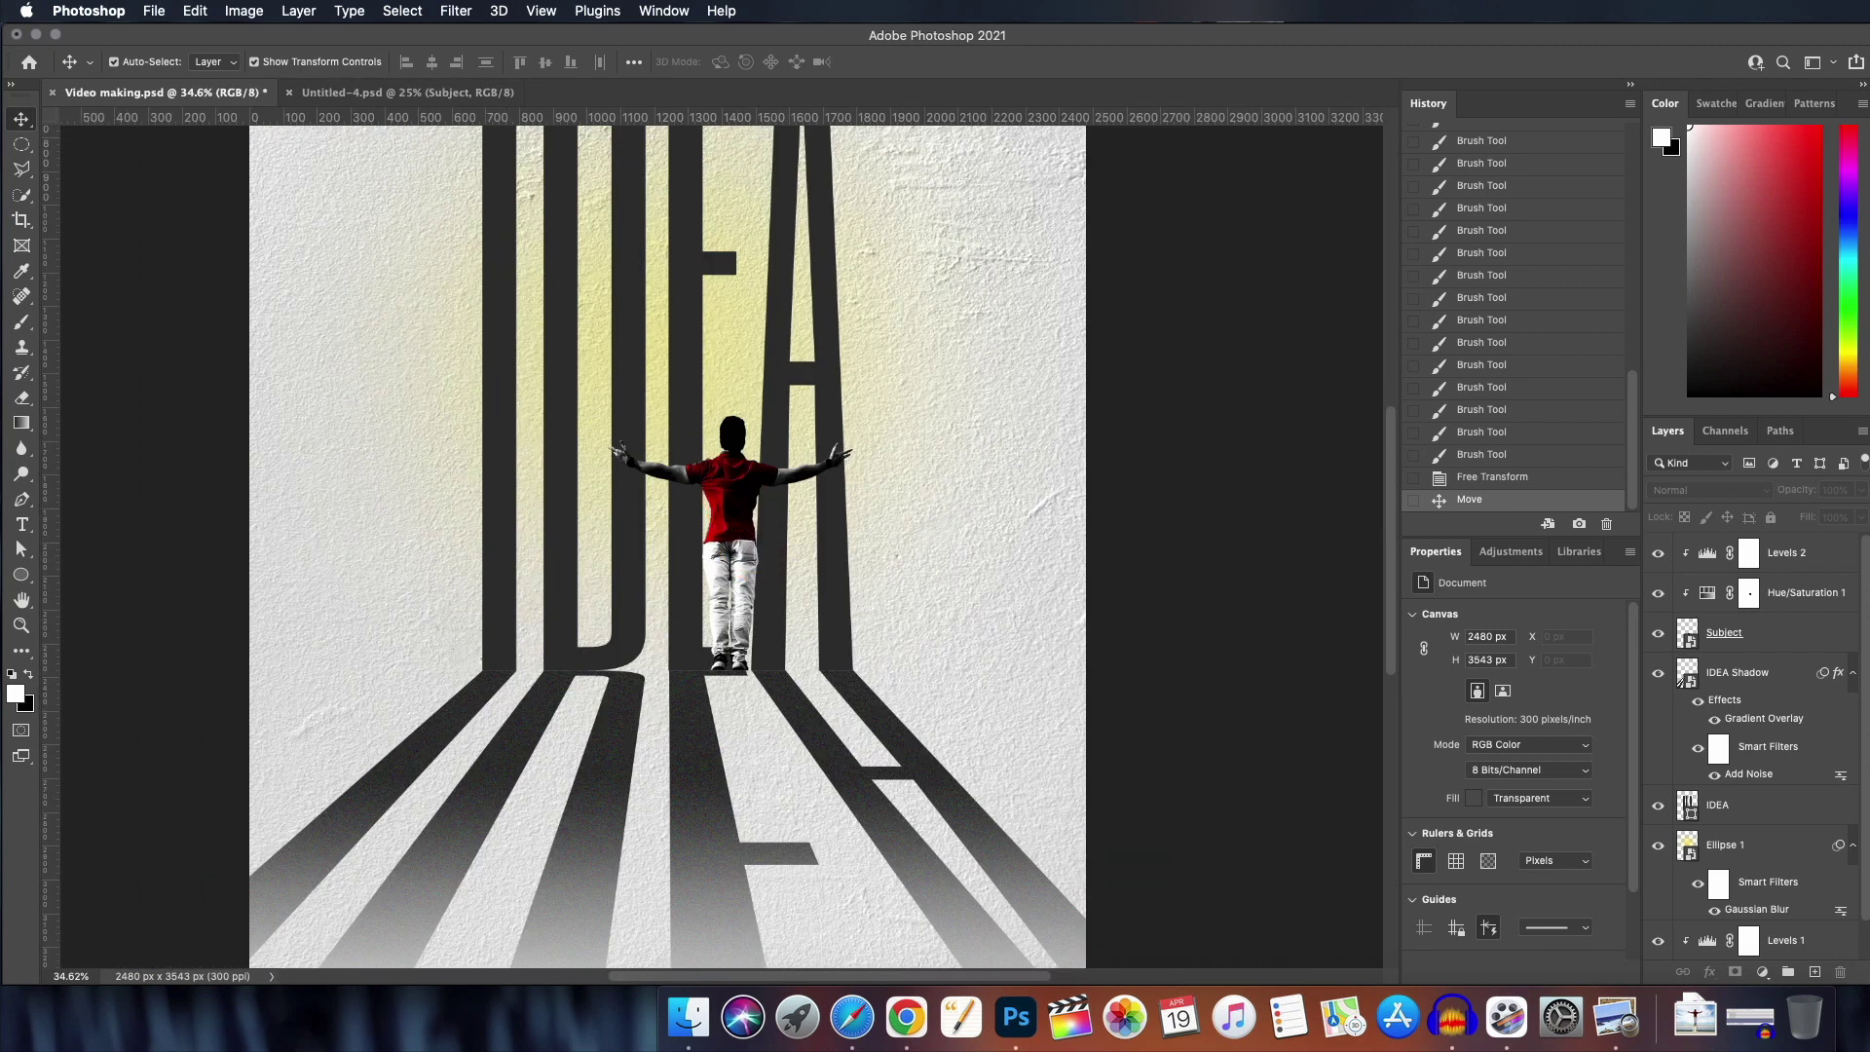
- Duplicate the figure, flip the copy vertically below its feet, and move it to the top
click(1741, 638)
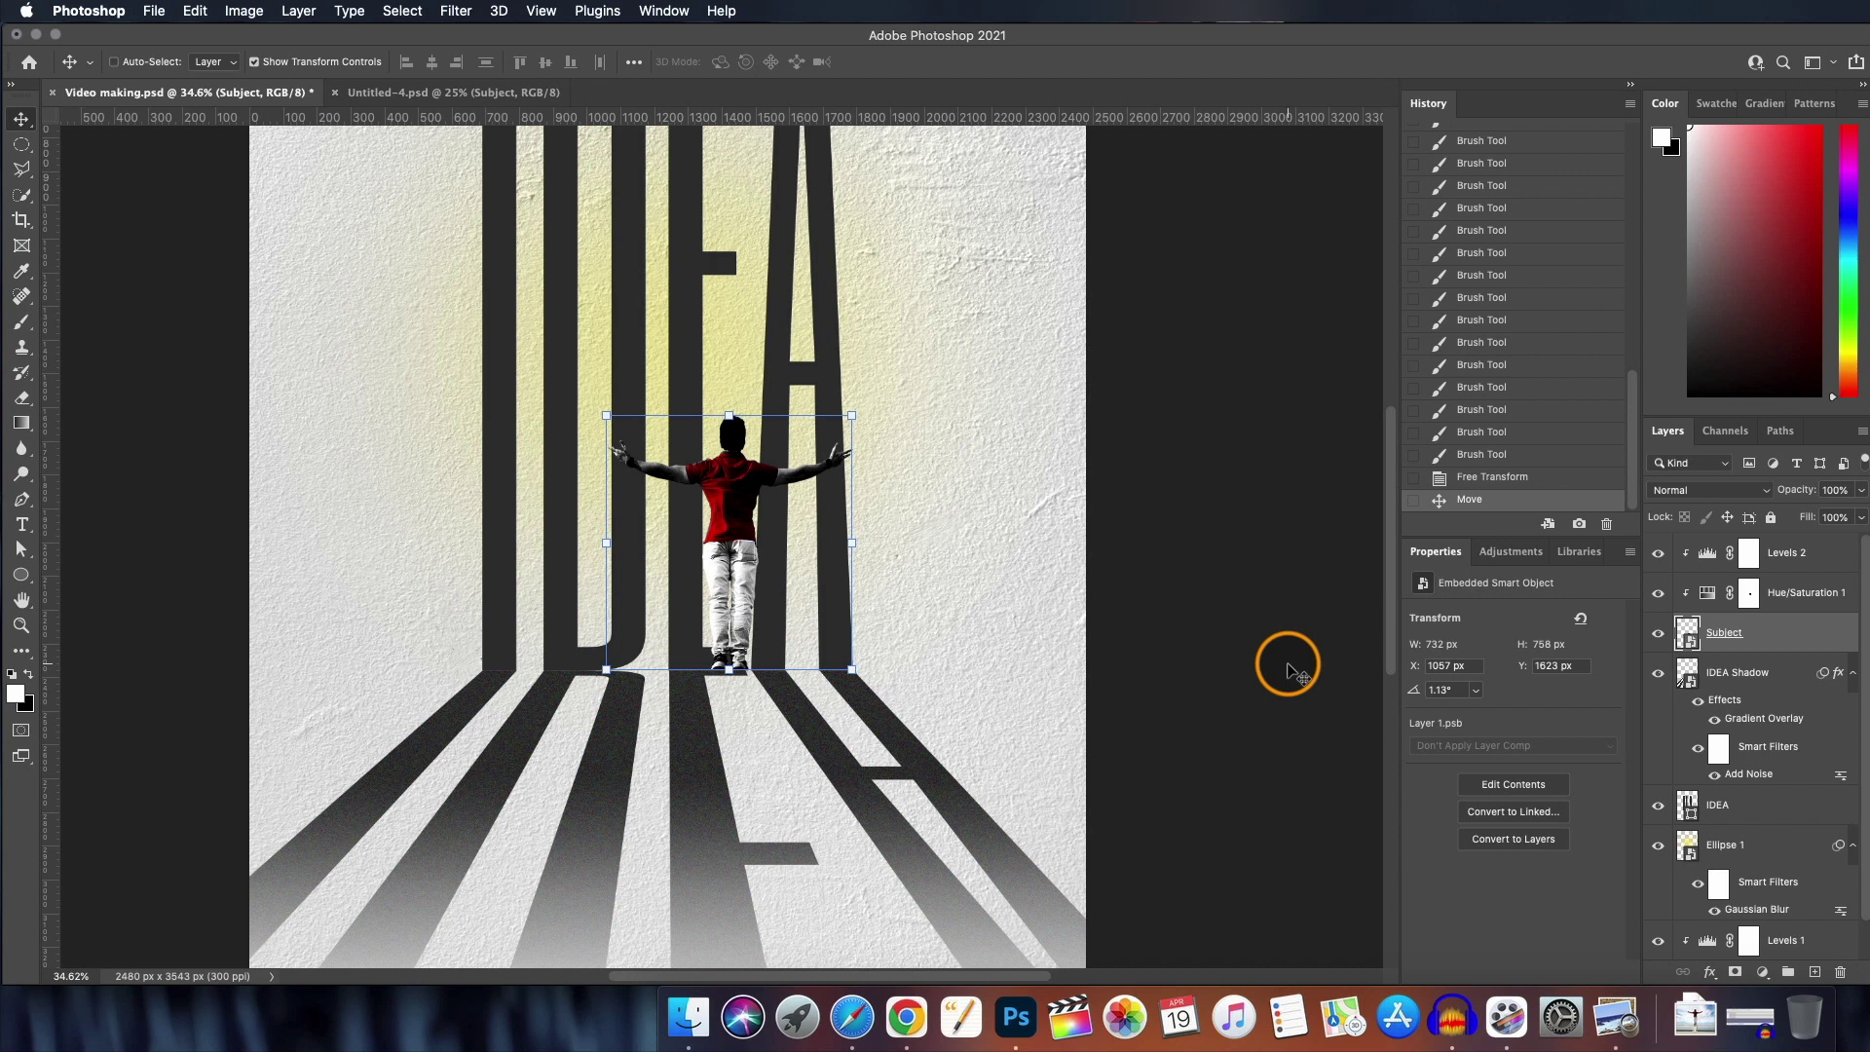
key(super+j)
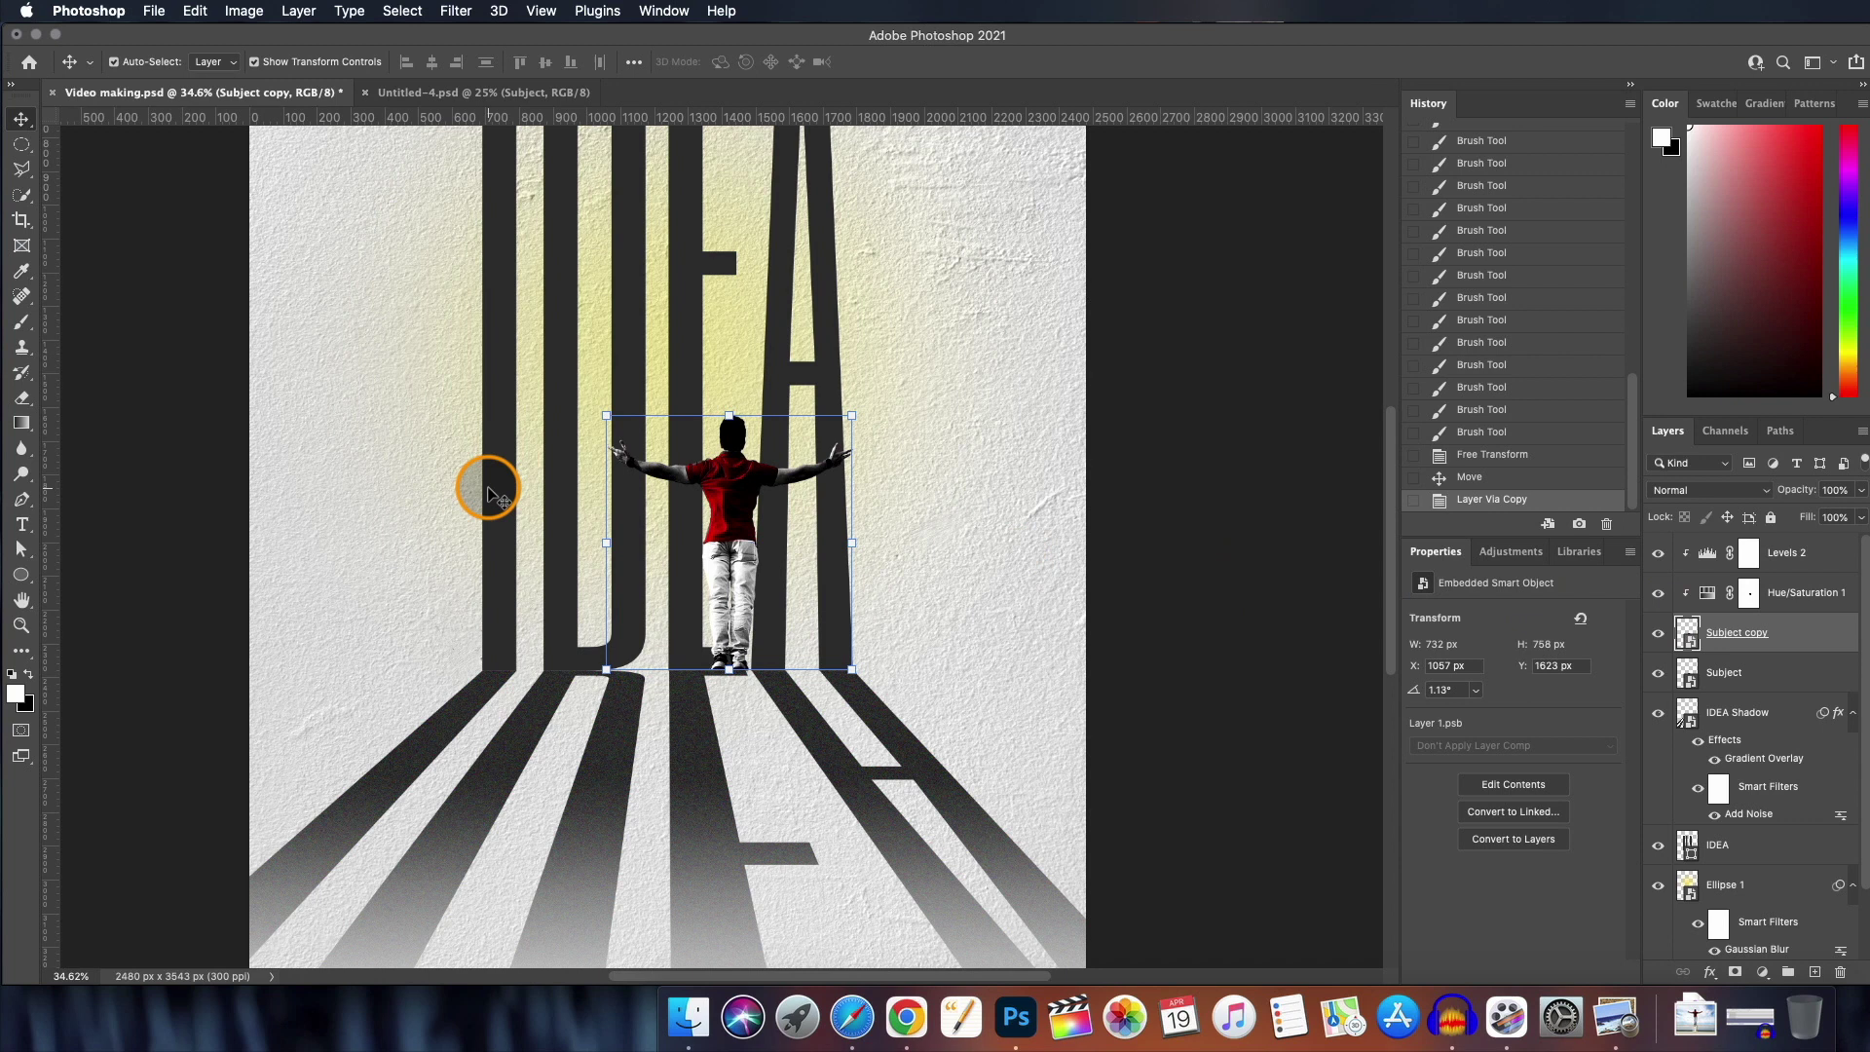
click(647, 409)
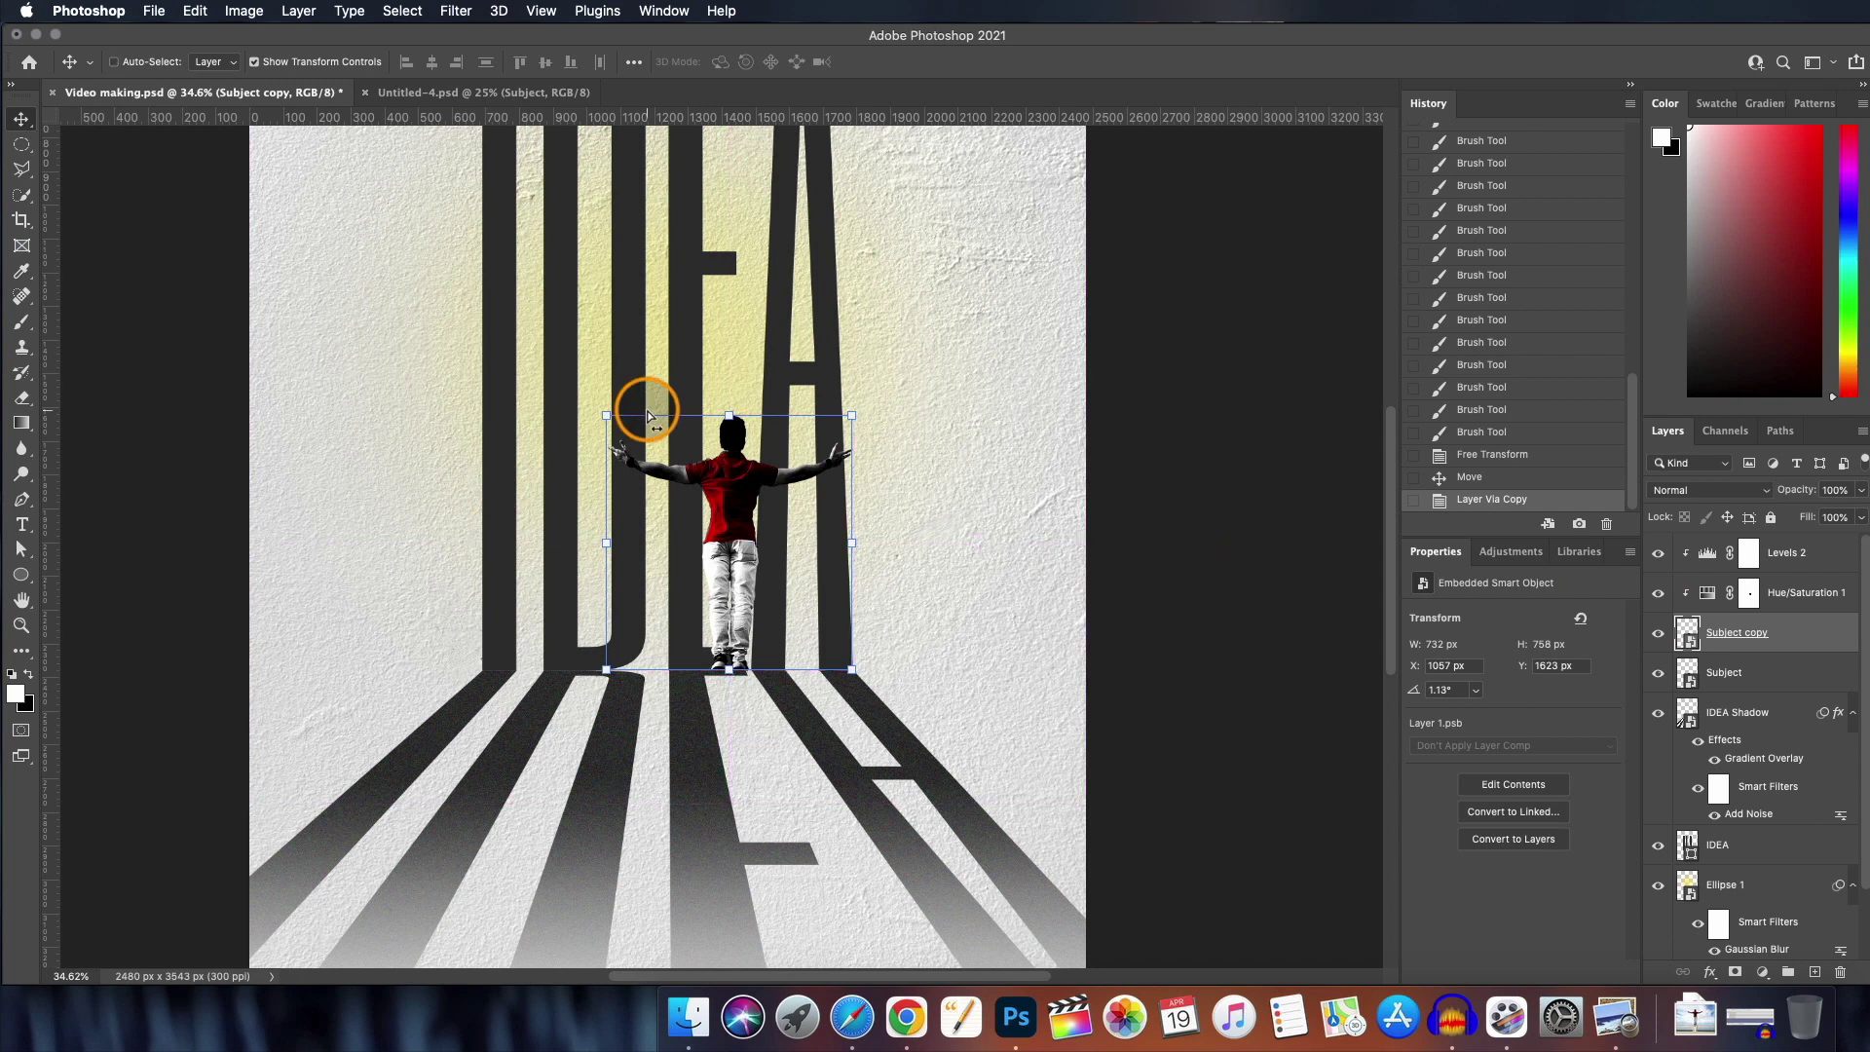
right_click(734, 478)
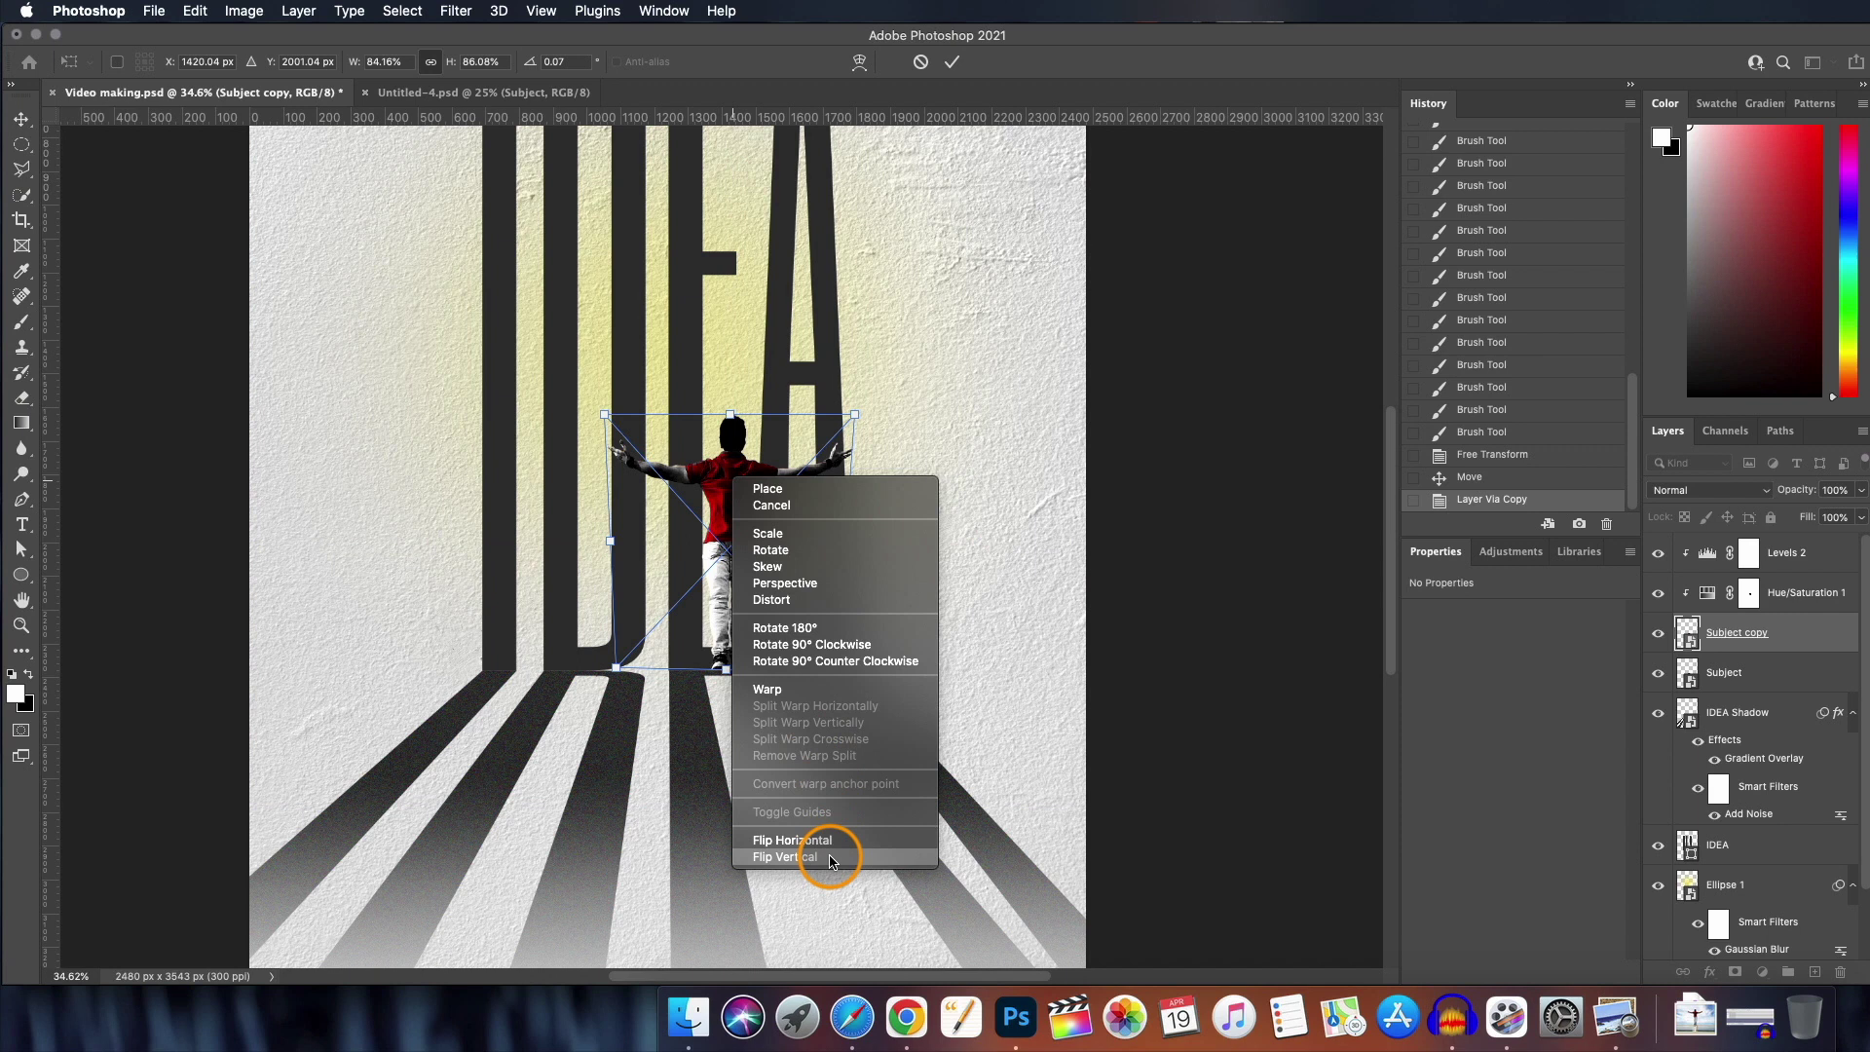
click(830, 858)
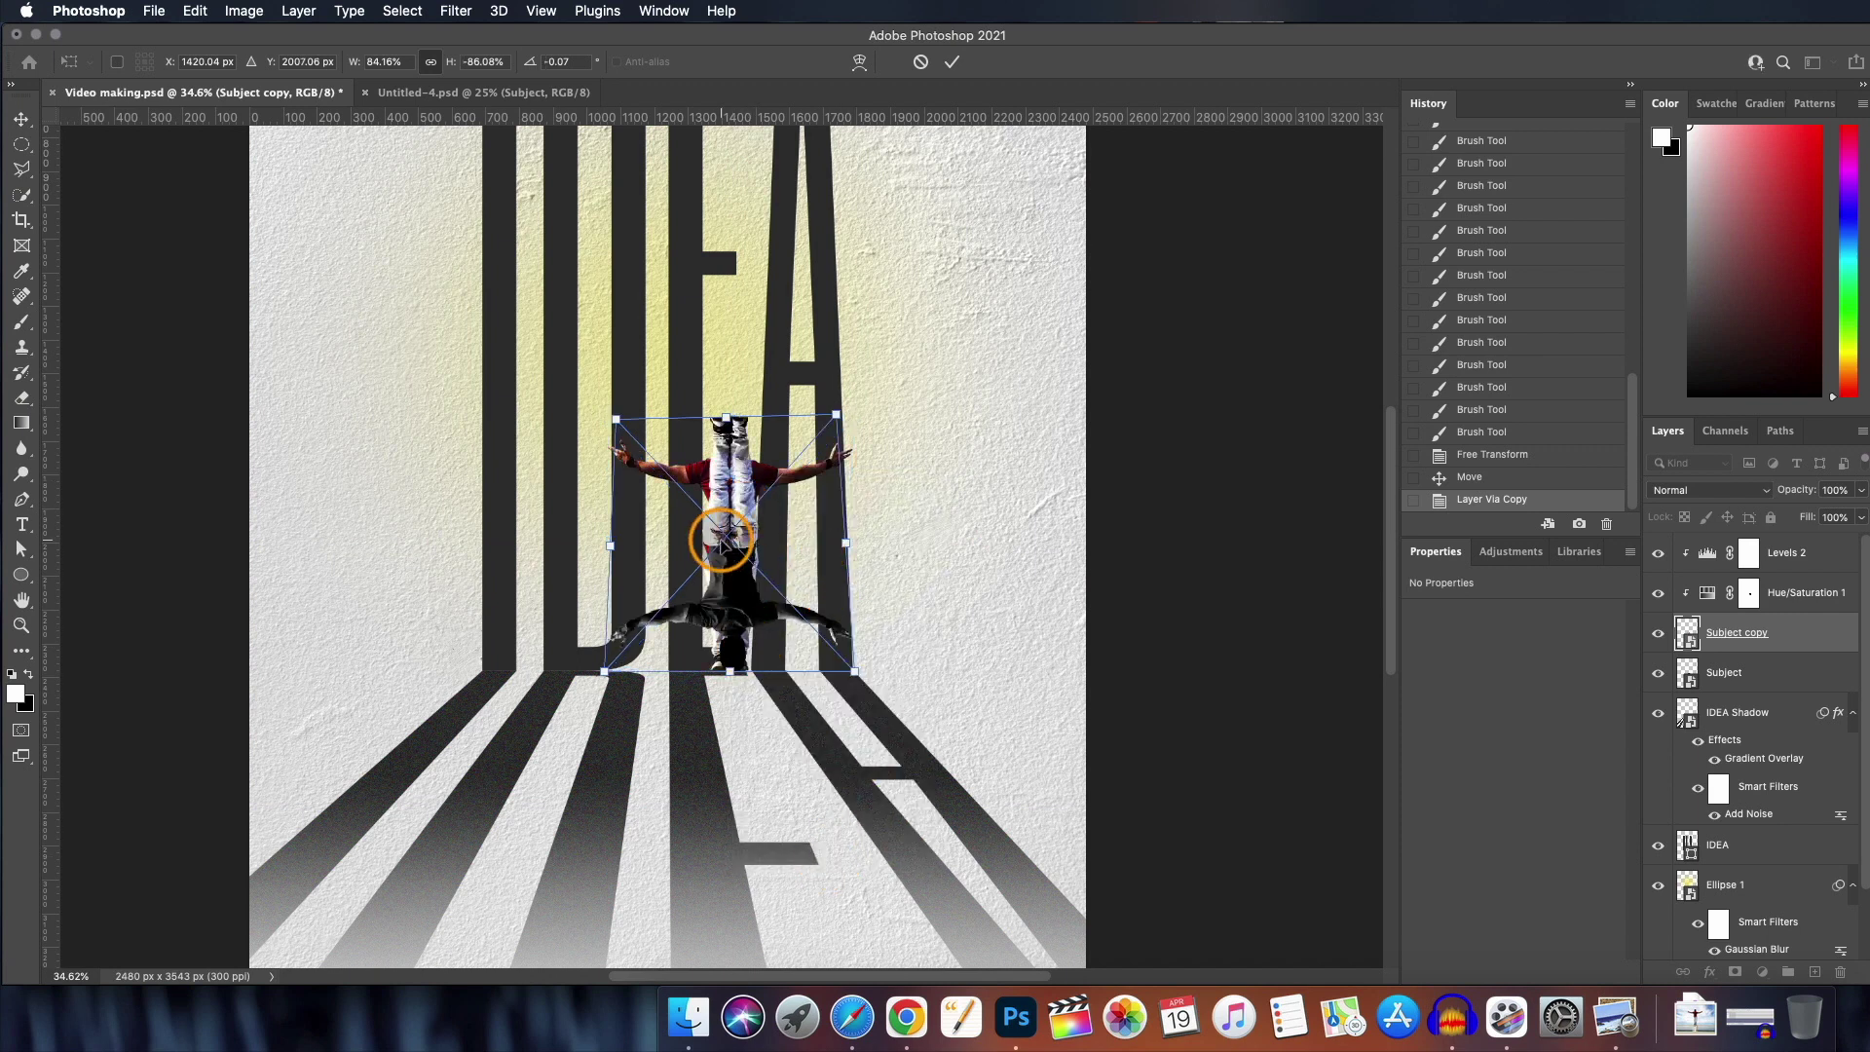
drag(726, 503, 723, 761)
key(Return)
drag(1736, 632, 1763, 534)
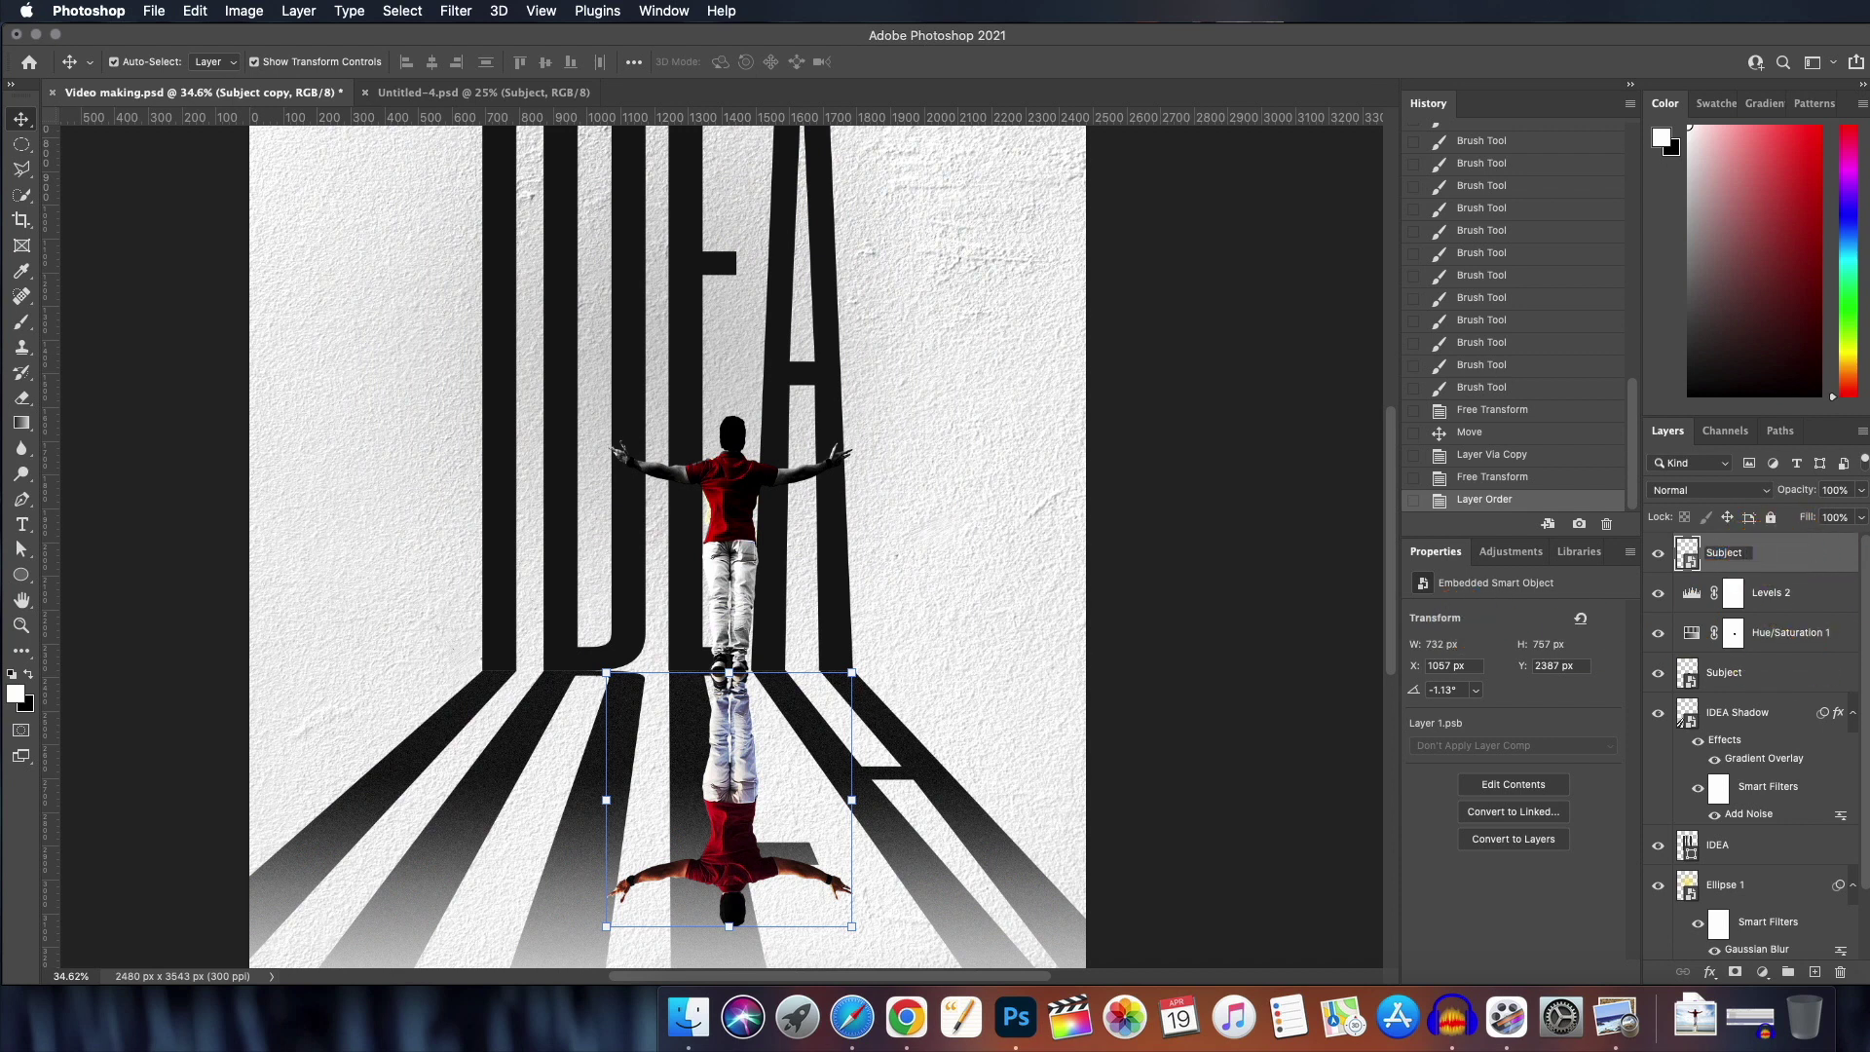
- Name the copy Subject Shadow and blacken it with clipped Hue/Saturation 2 at saturation and lightness -100
text(dow)
key(Return)
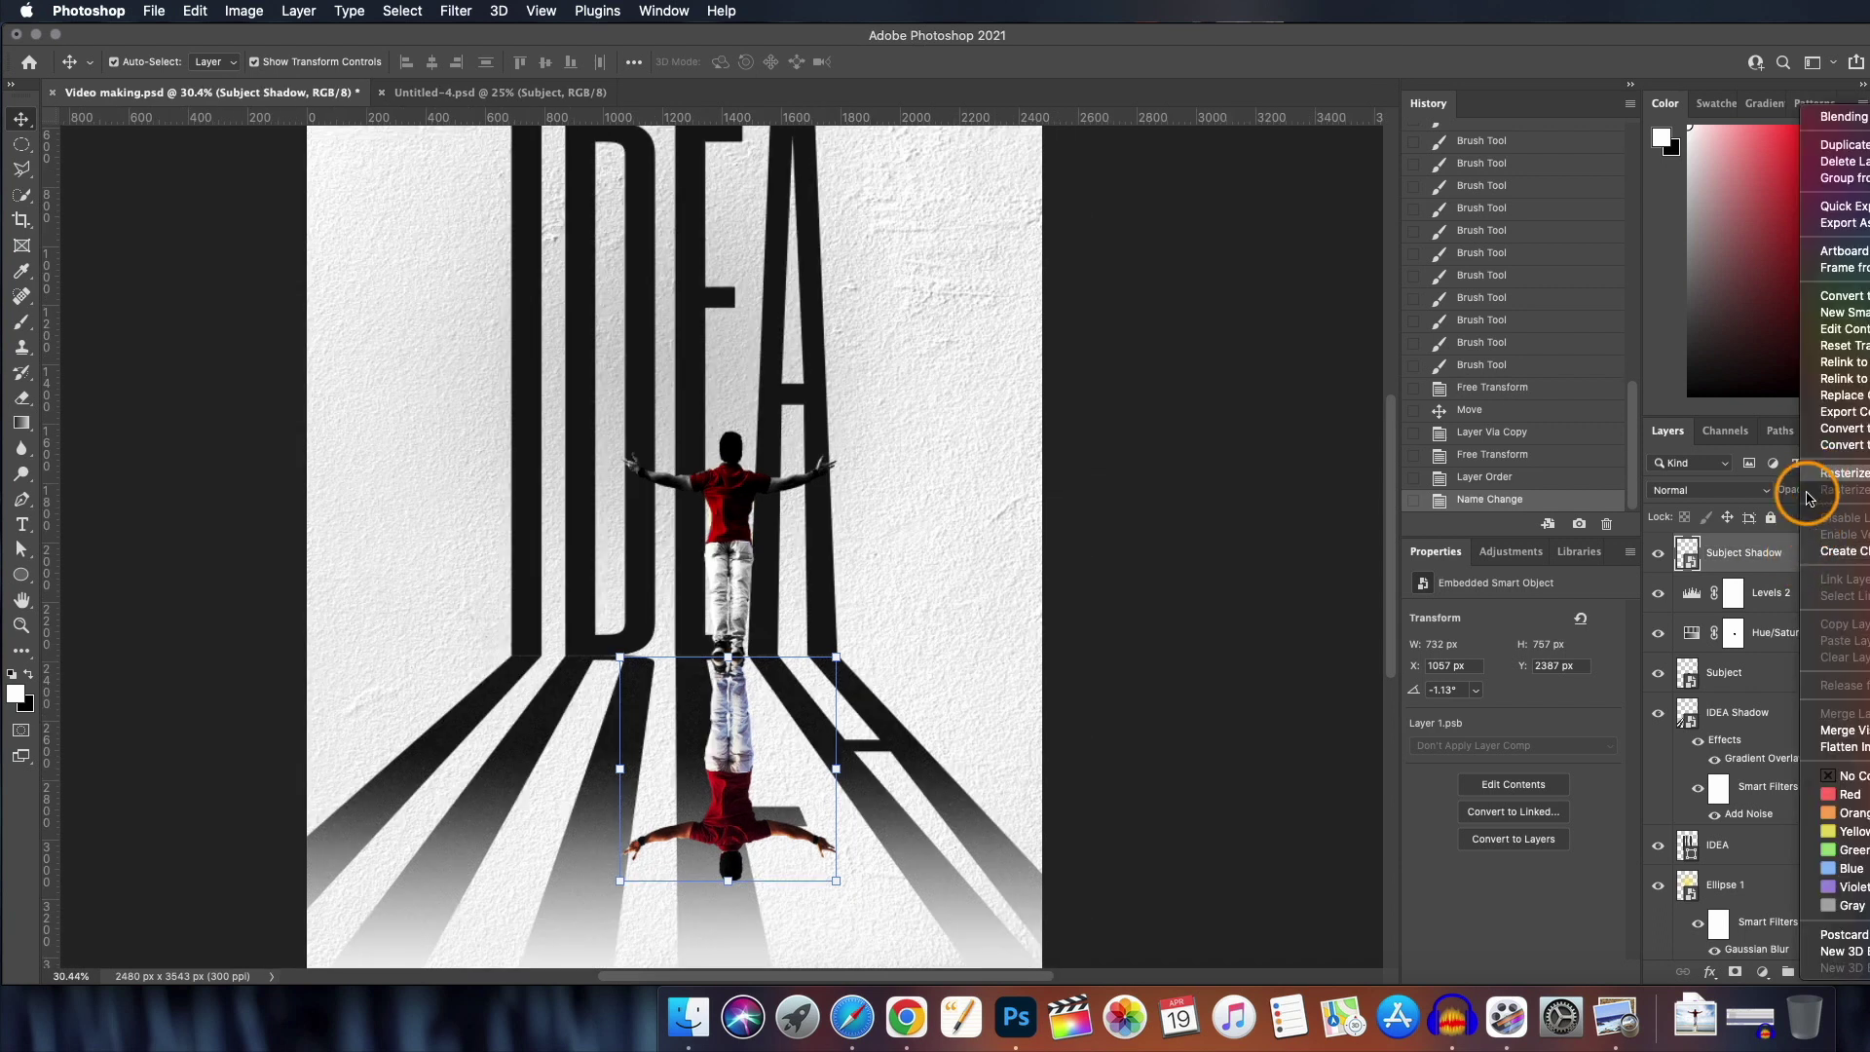
click(1762, 973)
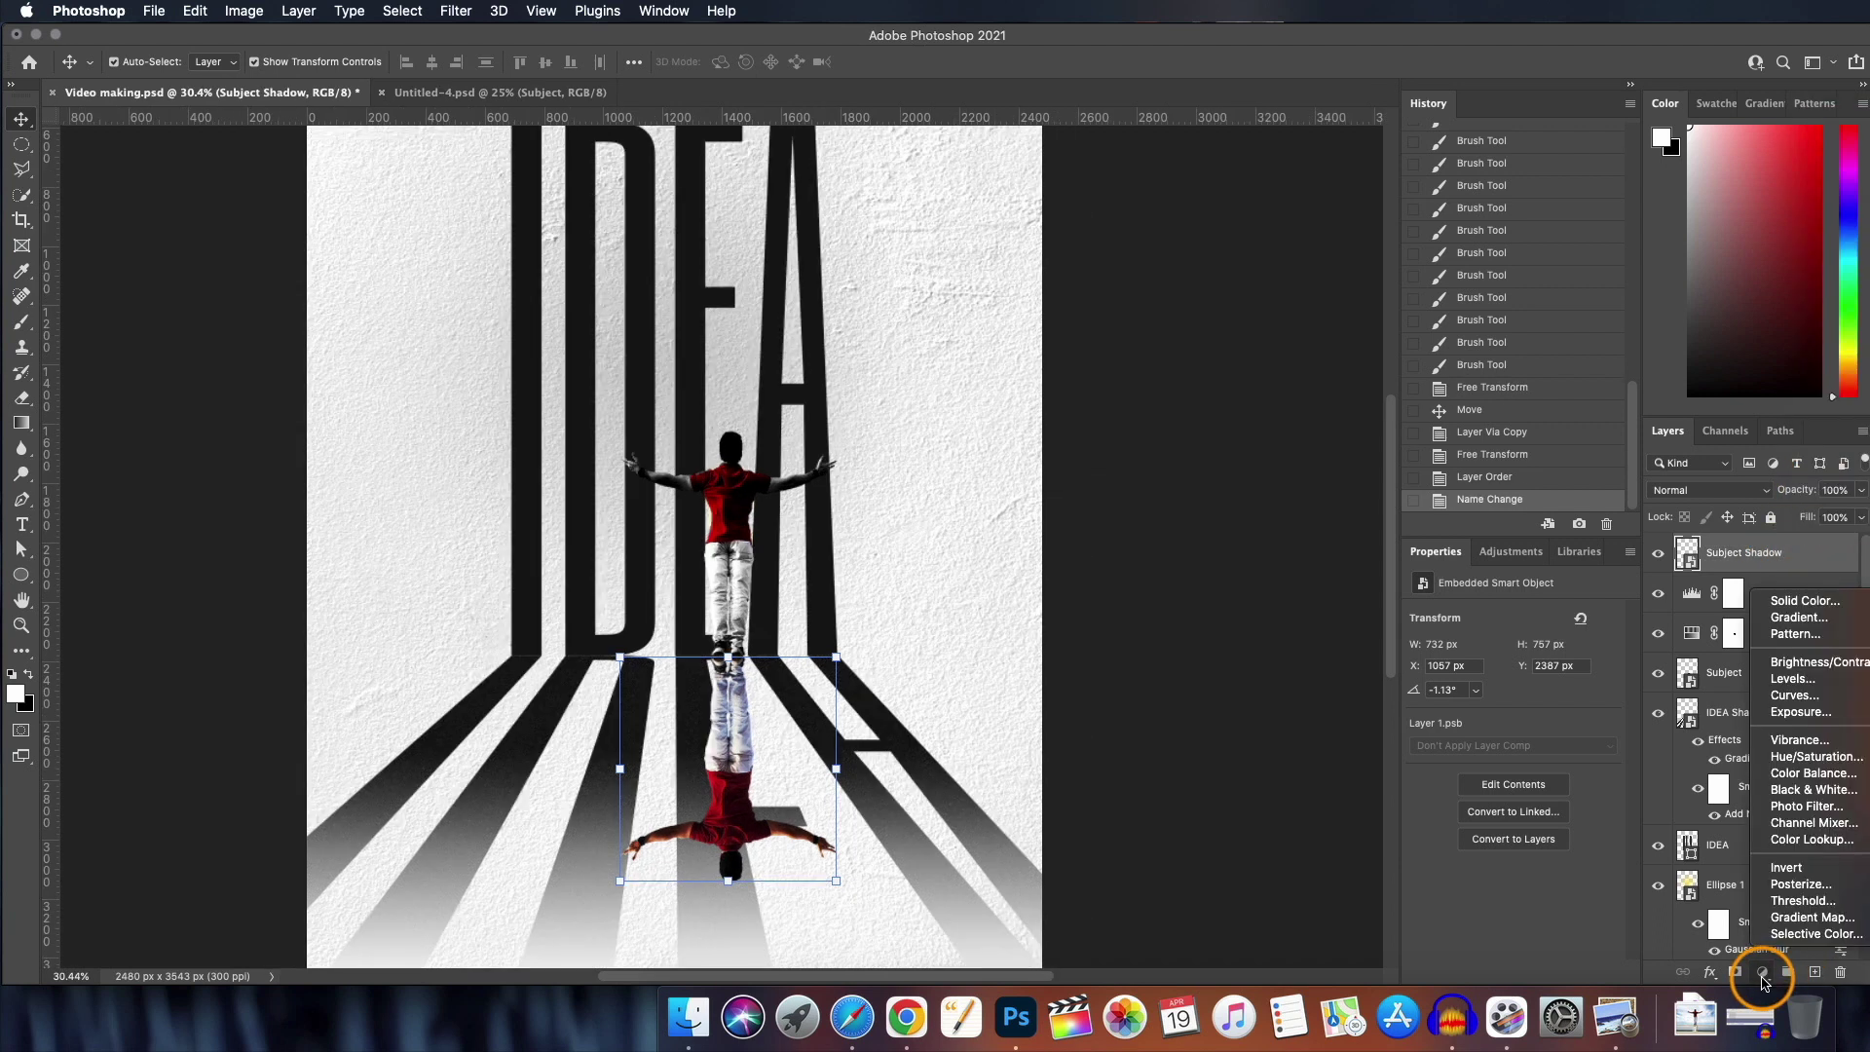
click(1788, 767)
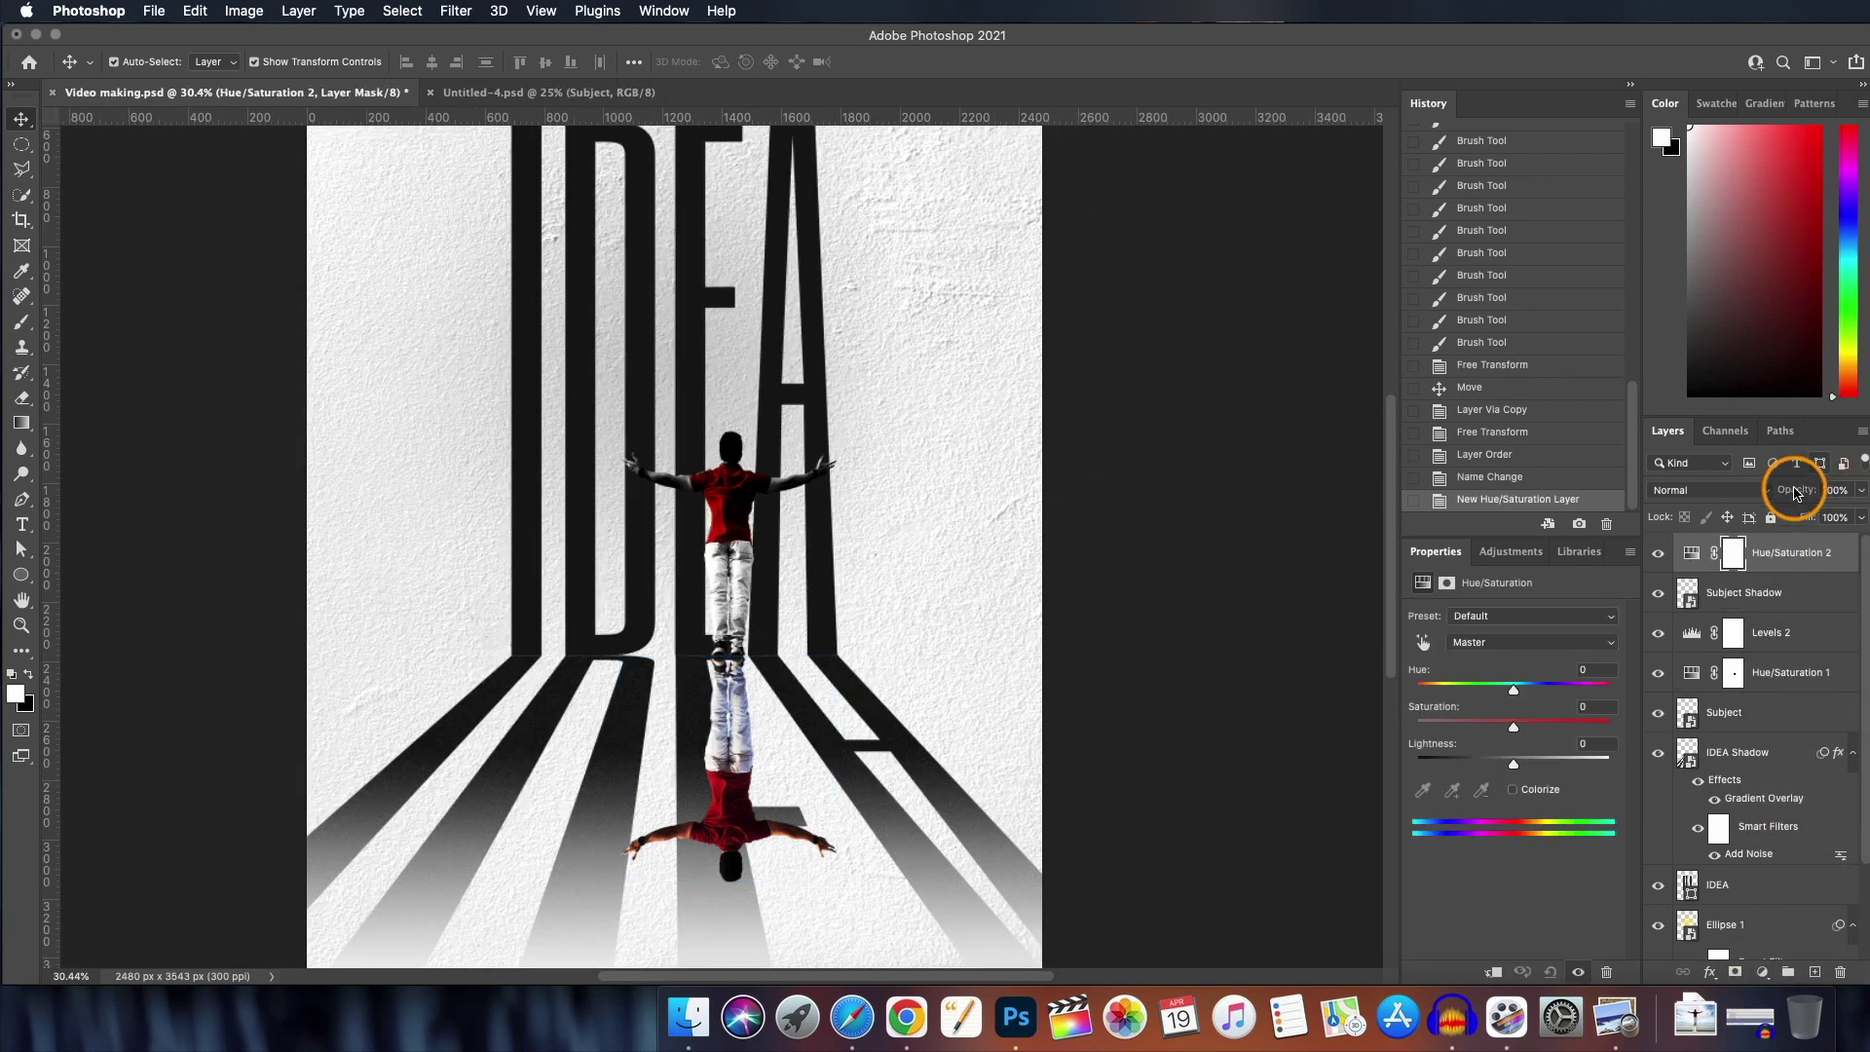
alt+click(1699, 568)
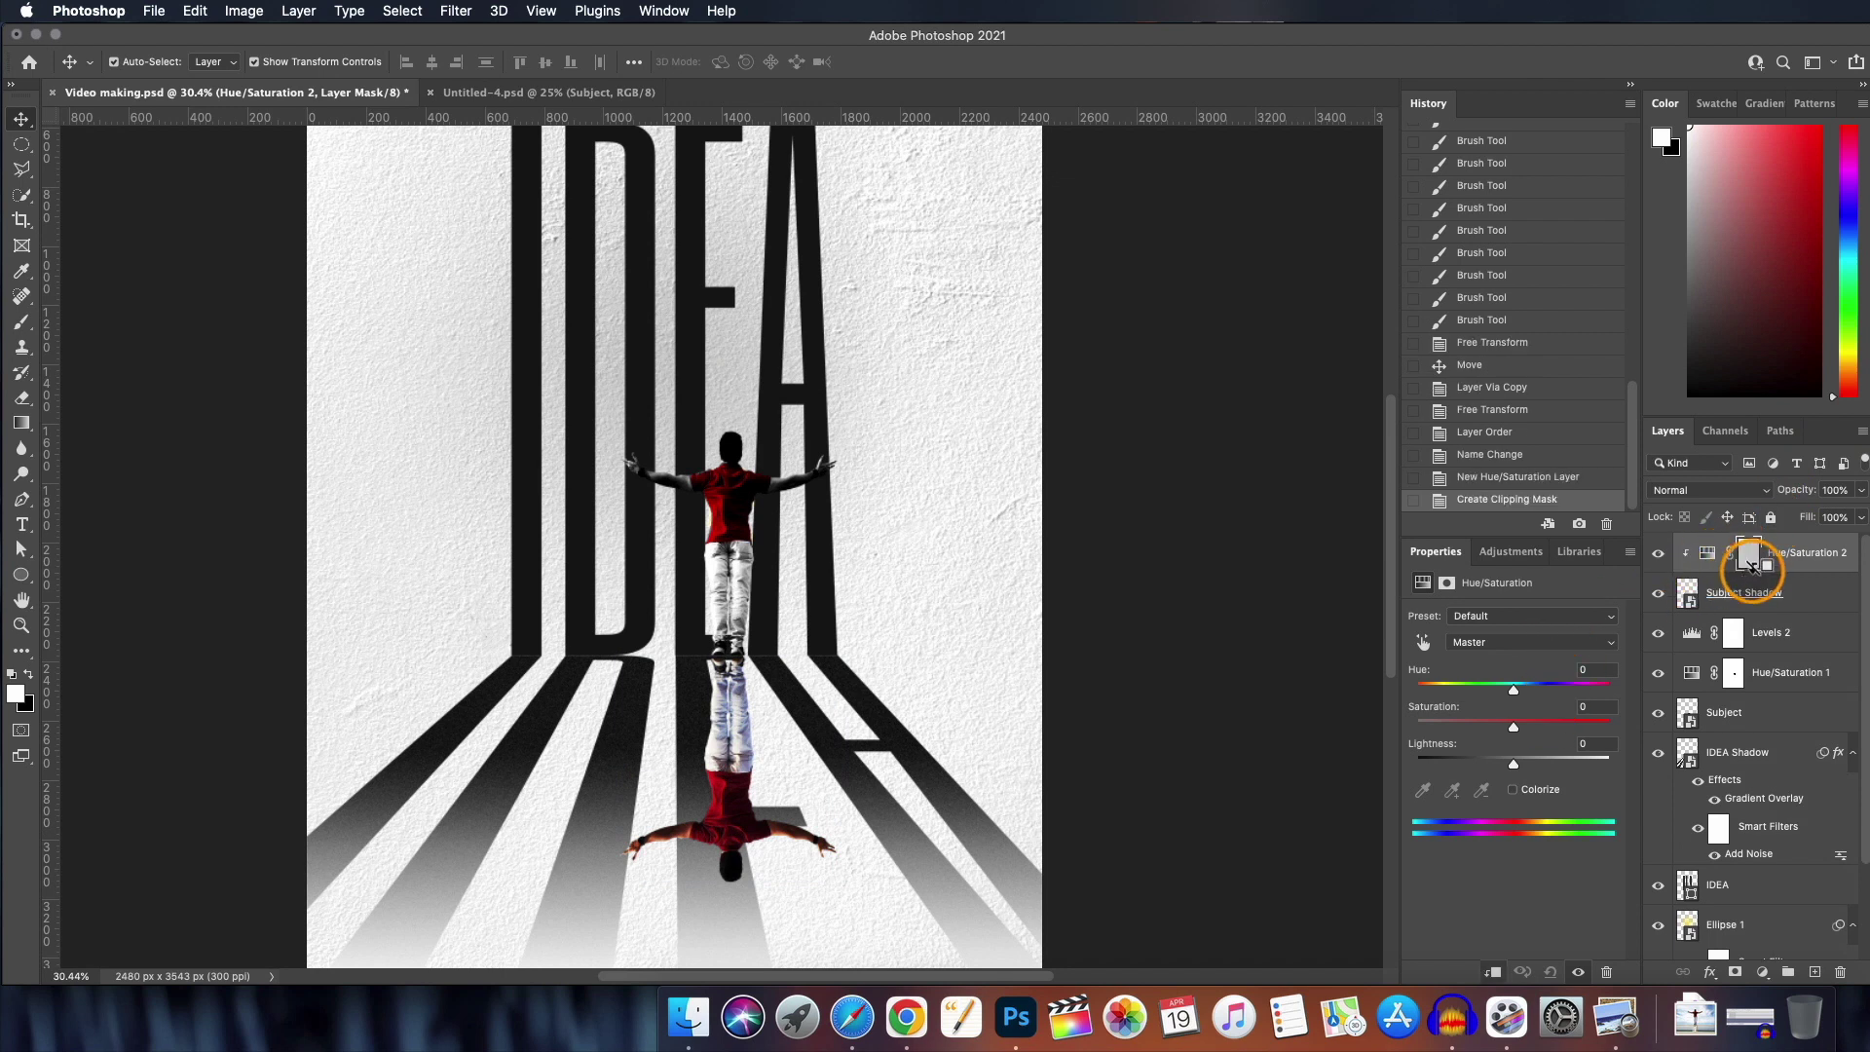
drag(1514, 730, 1367, 730)
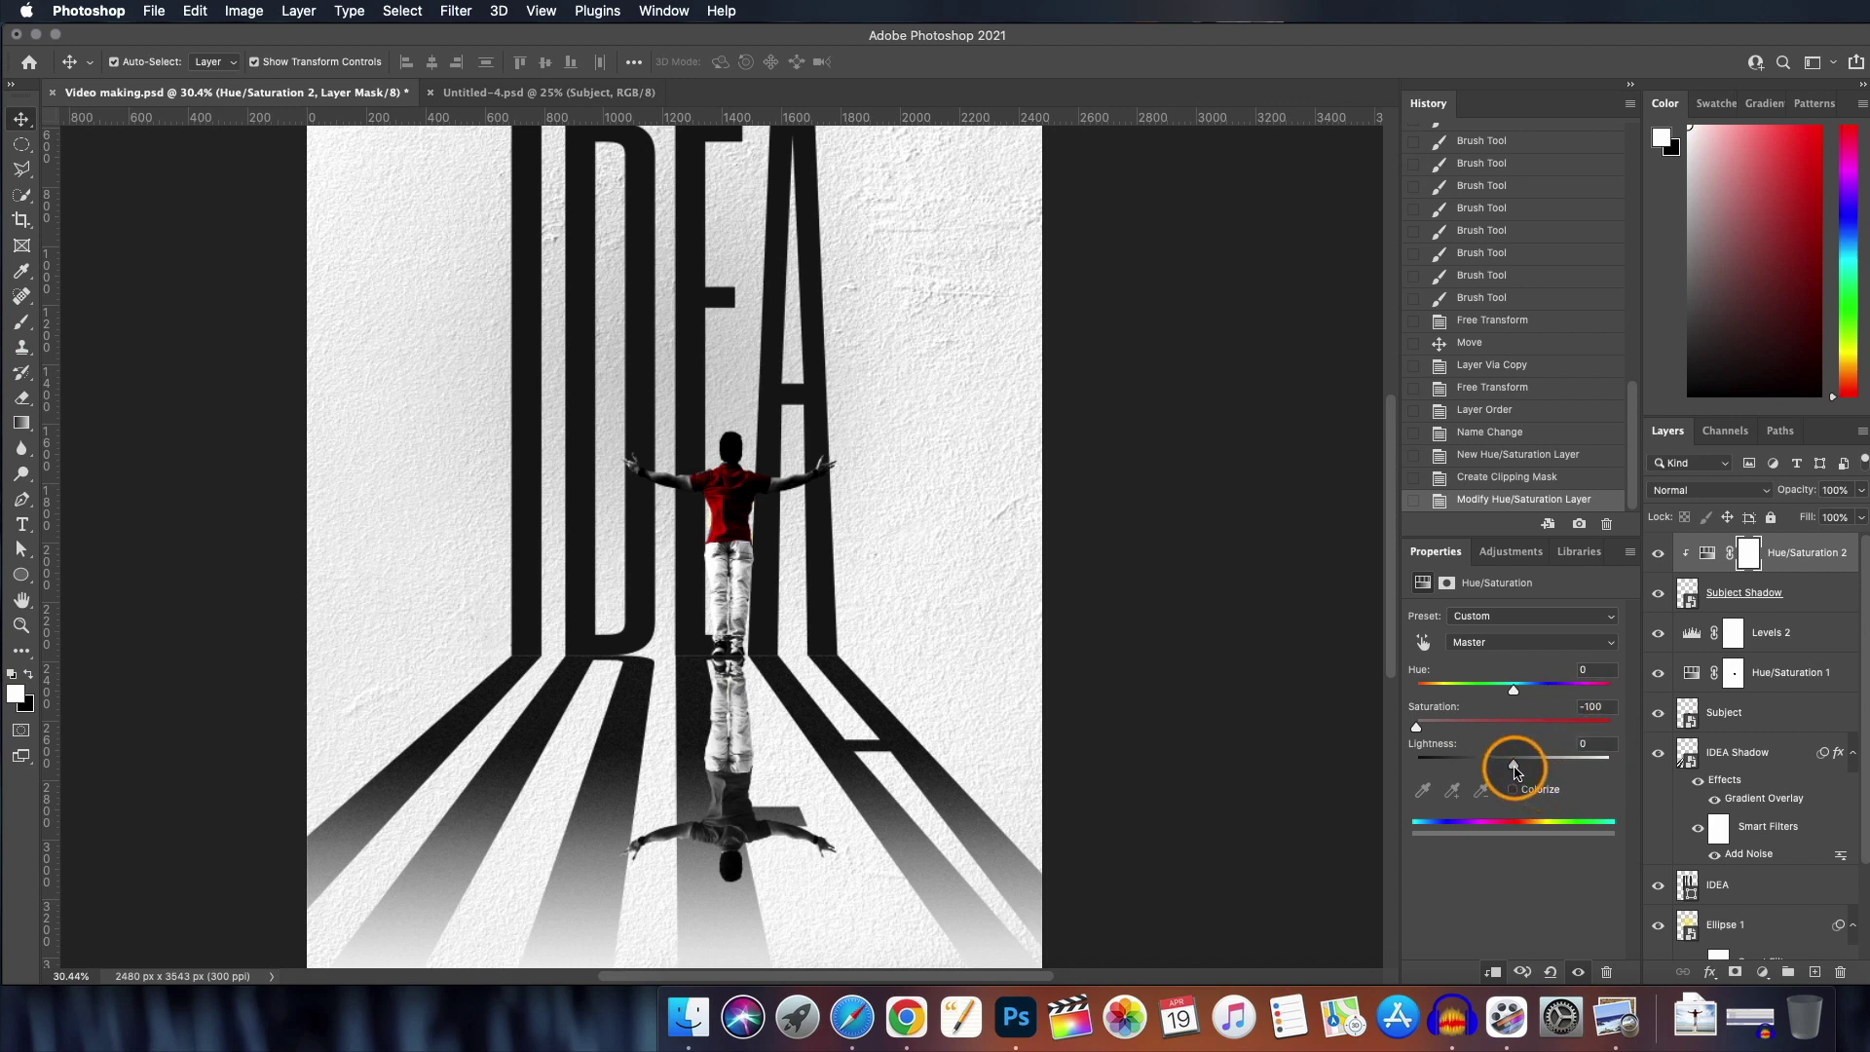
drag(1514, 767, 1418, 774)
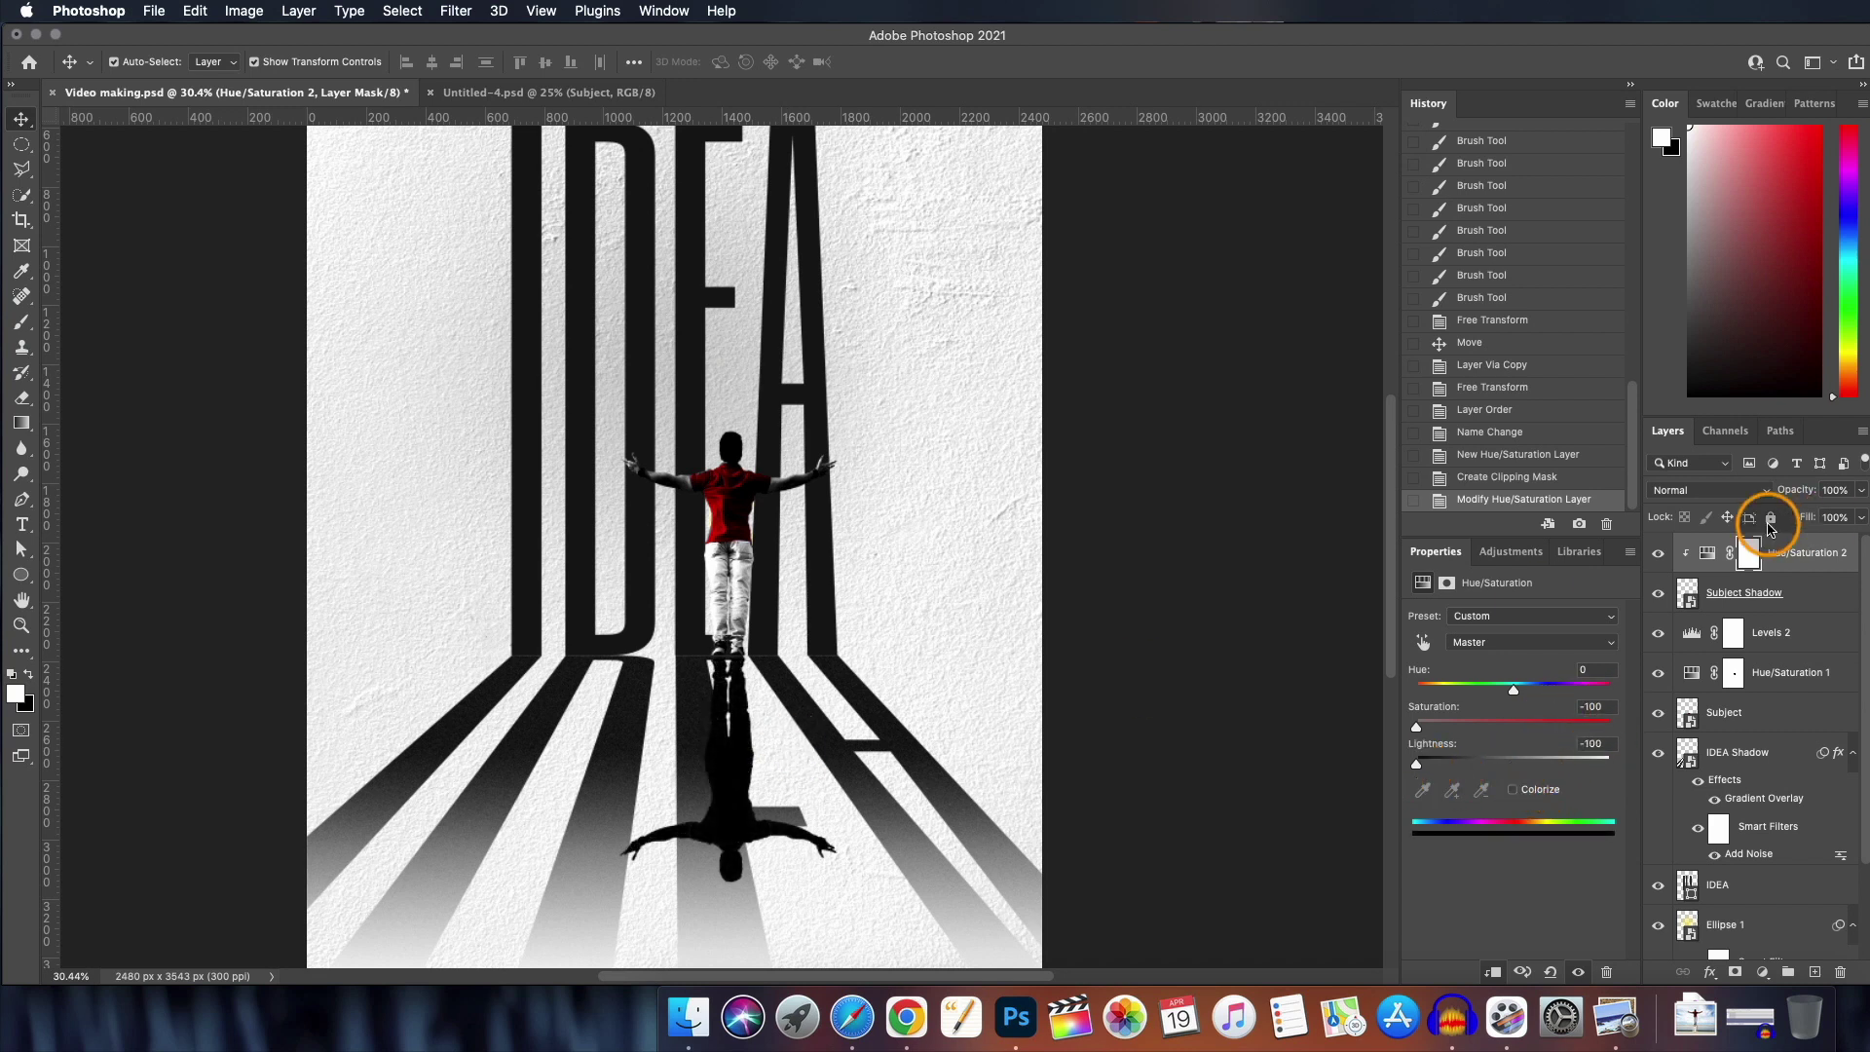
- Apply a perspective transform to the Subject Shadow so it slants toward the lower right
click(723, 787)
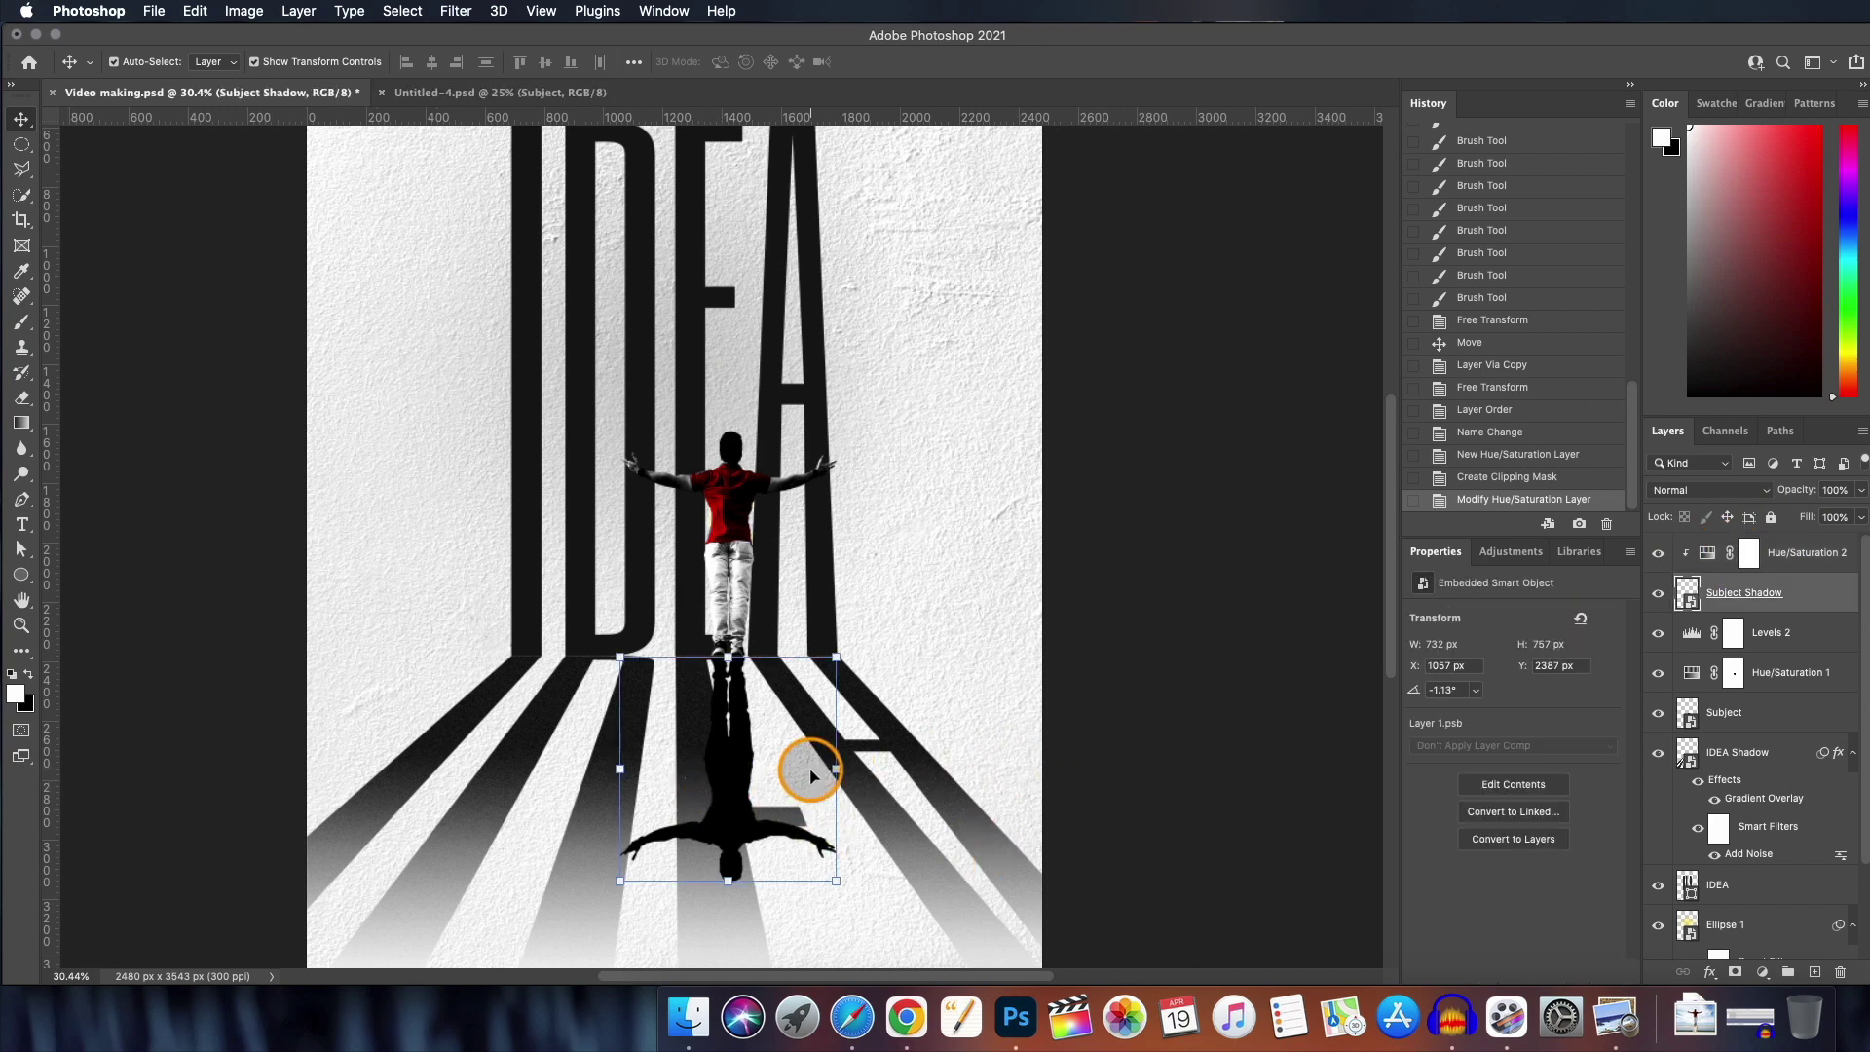
key(super+t)
right_click(717, 793)
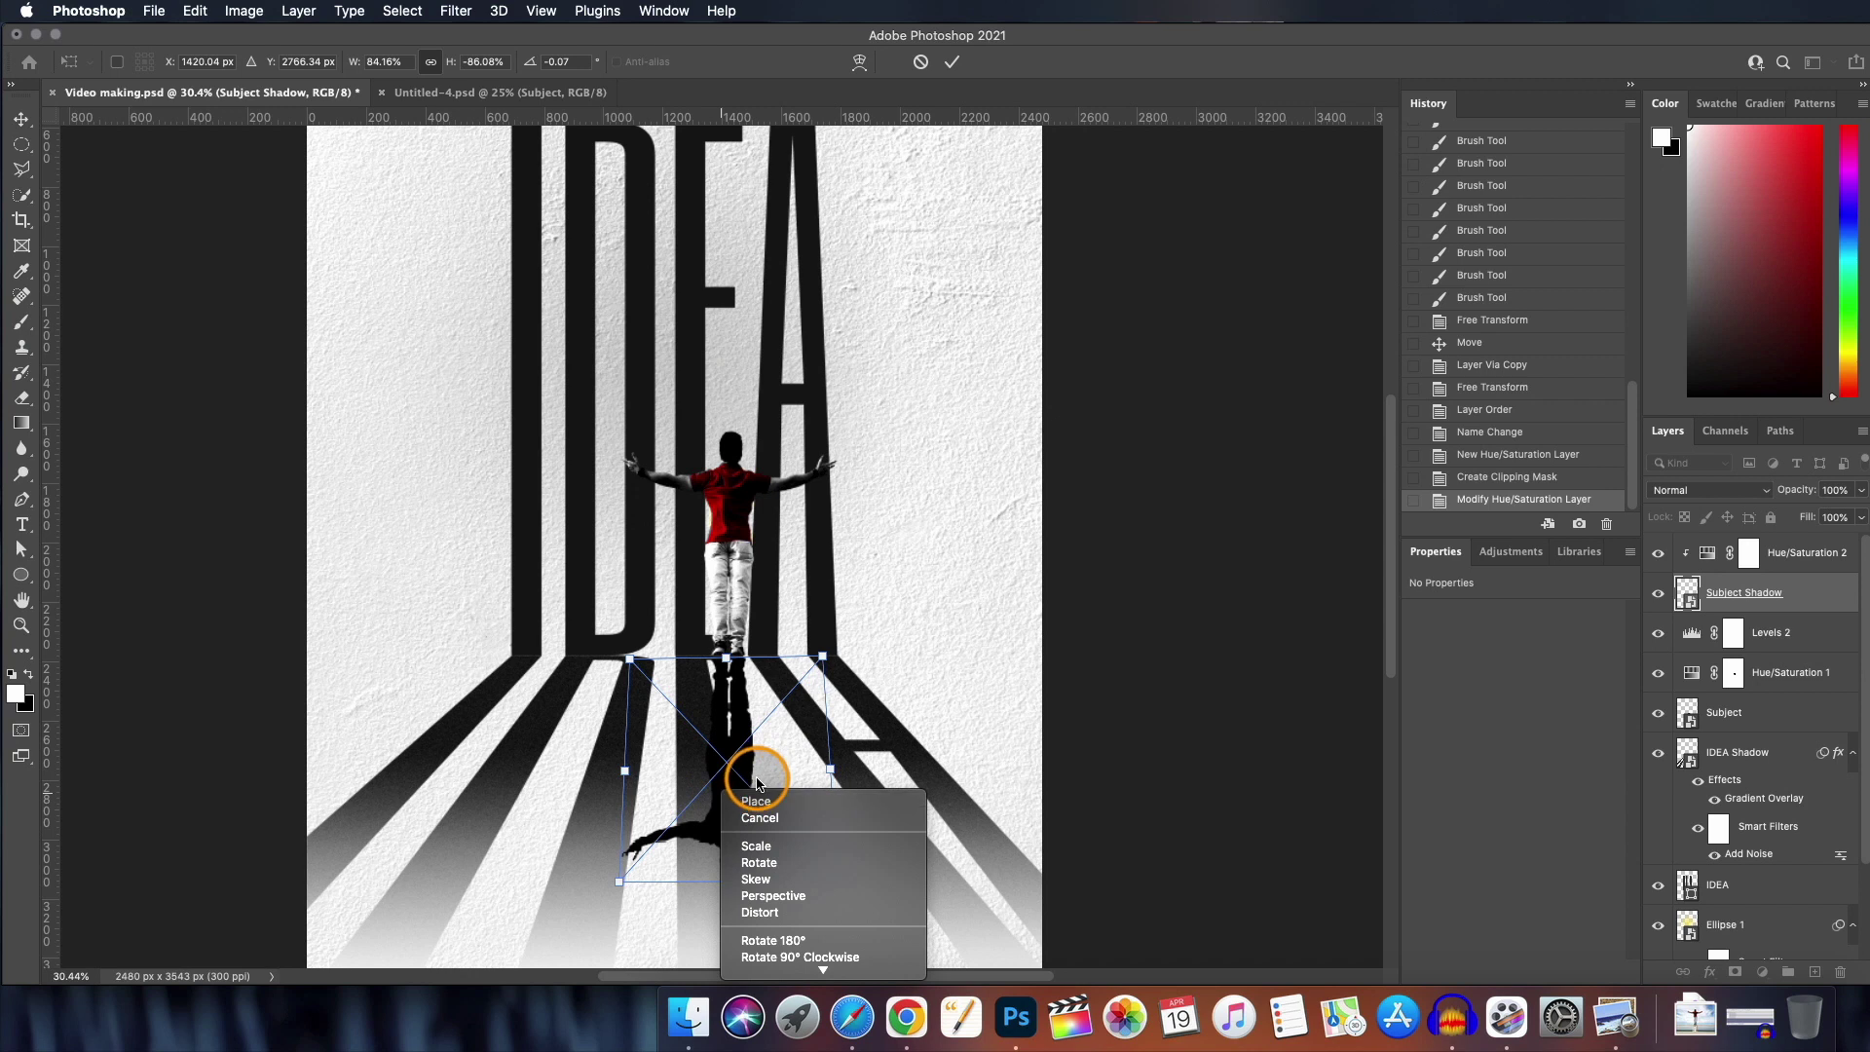
click(727, 721)
right_click(718, 738)
click(722, 736)
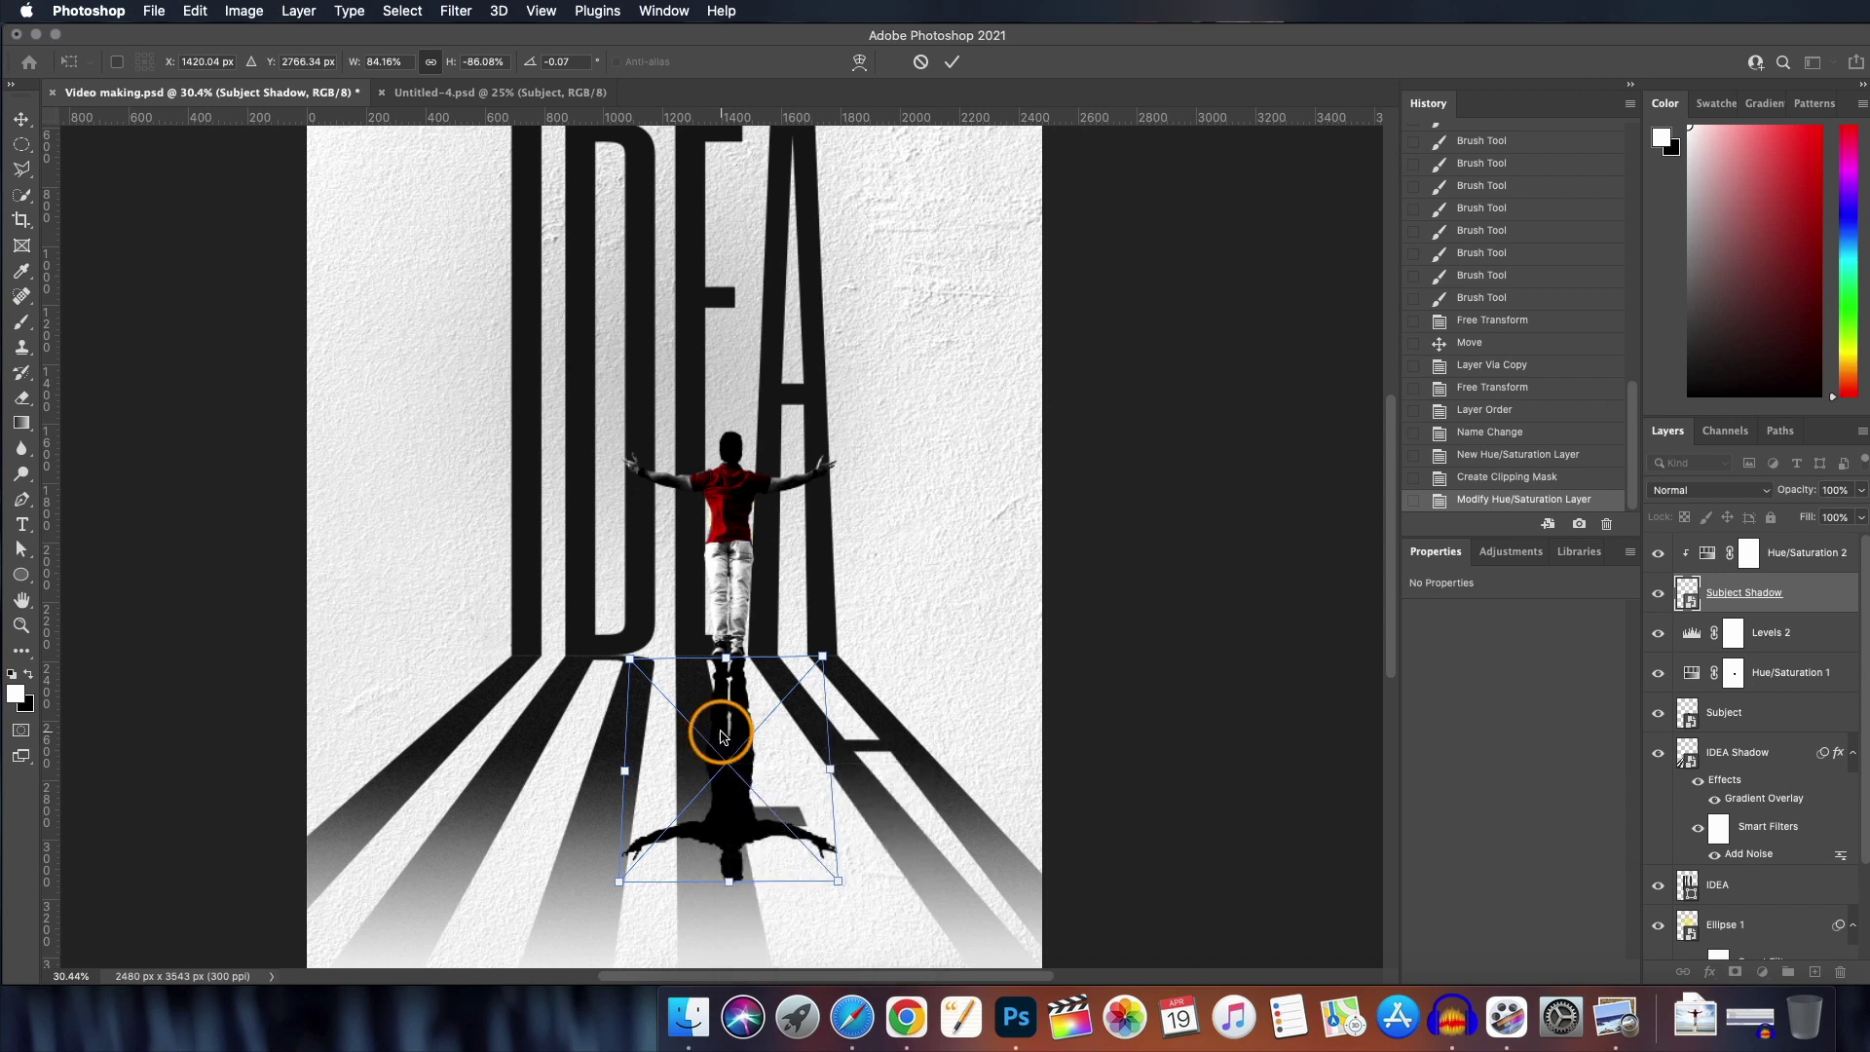
right_click(722, 735)
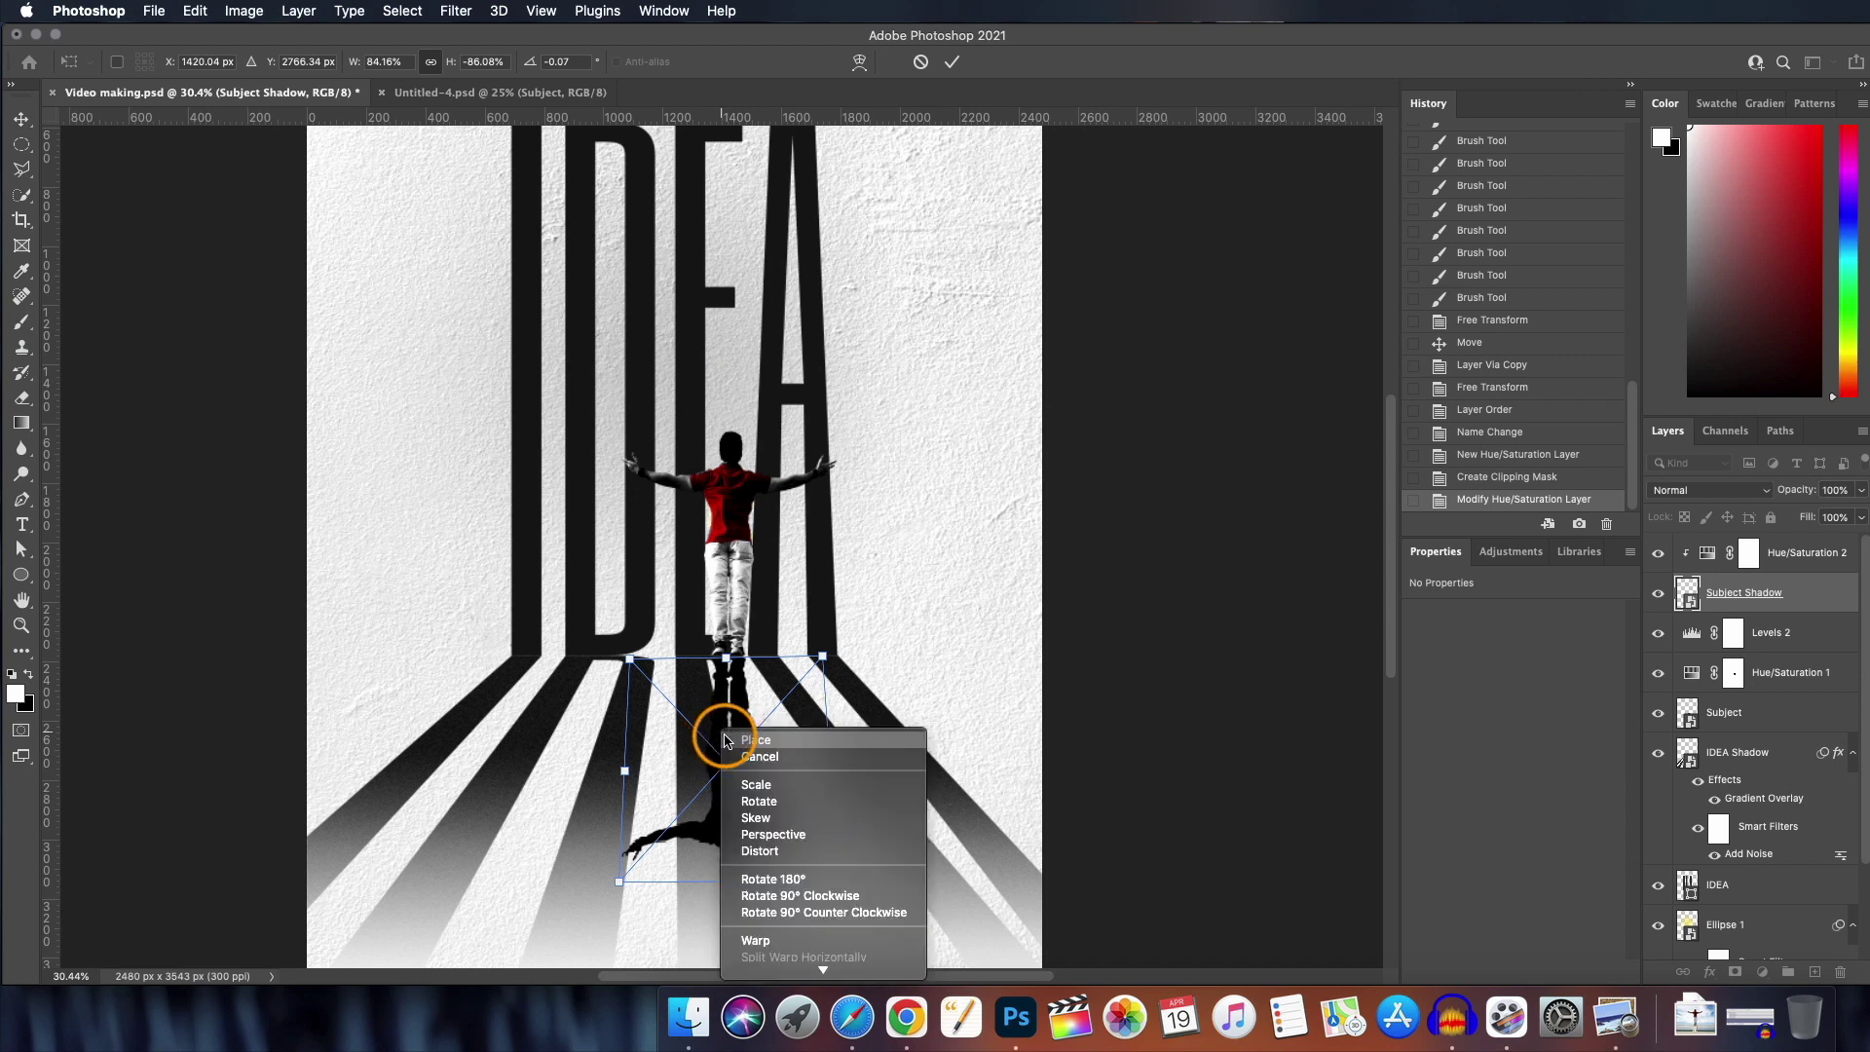
click(780, 836)
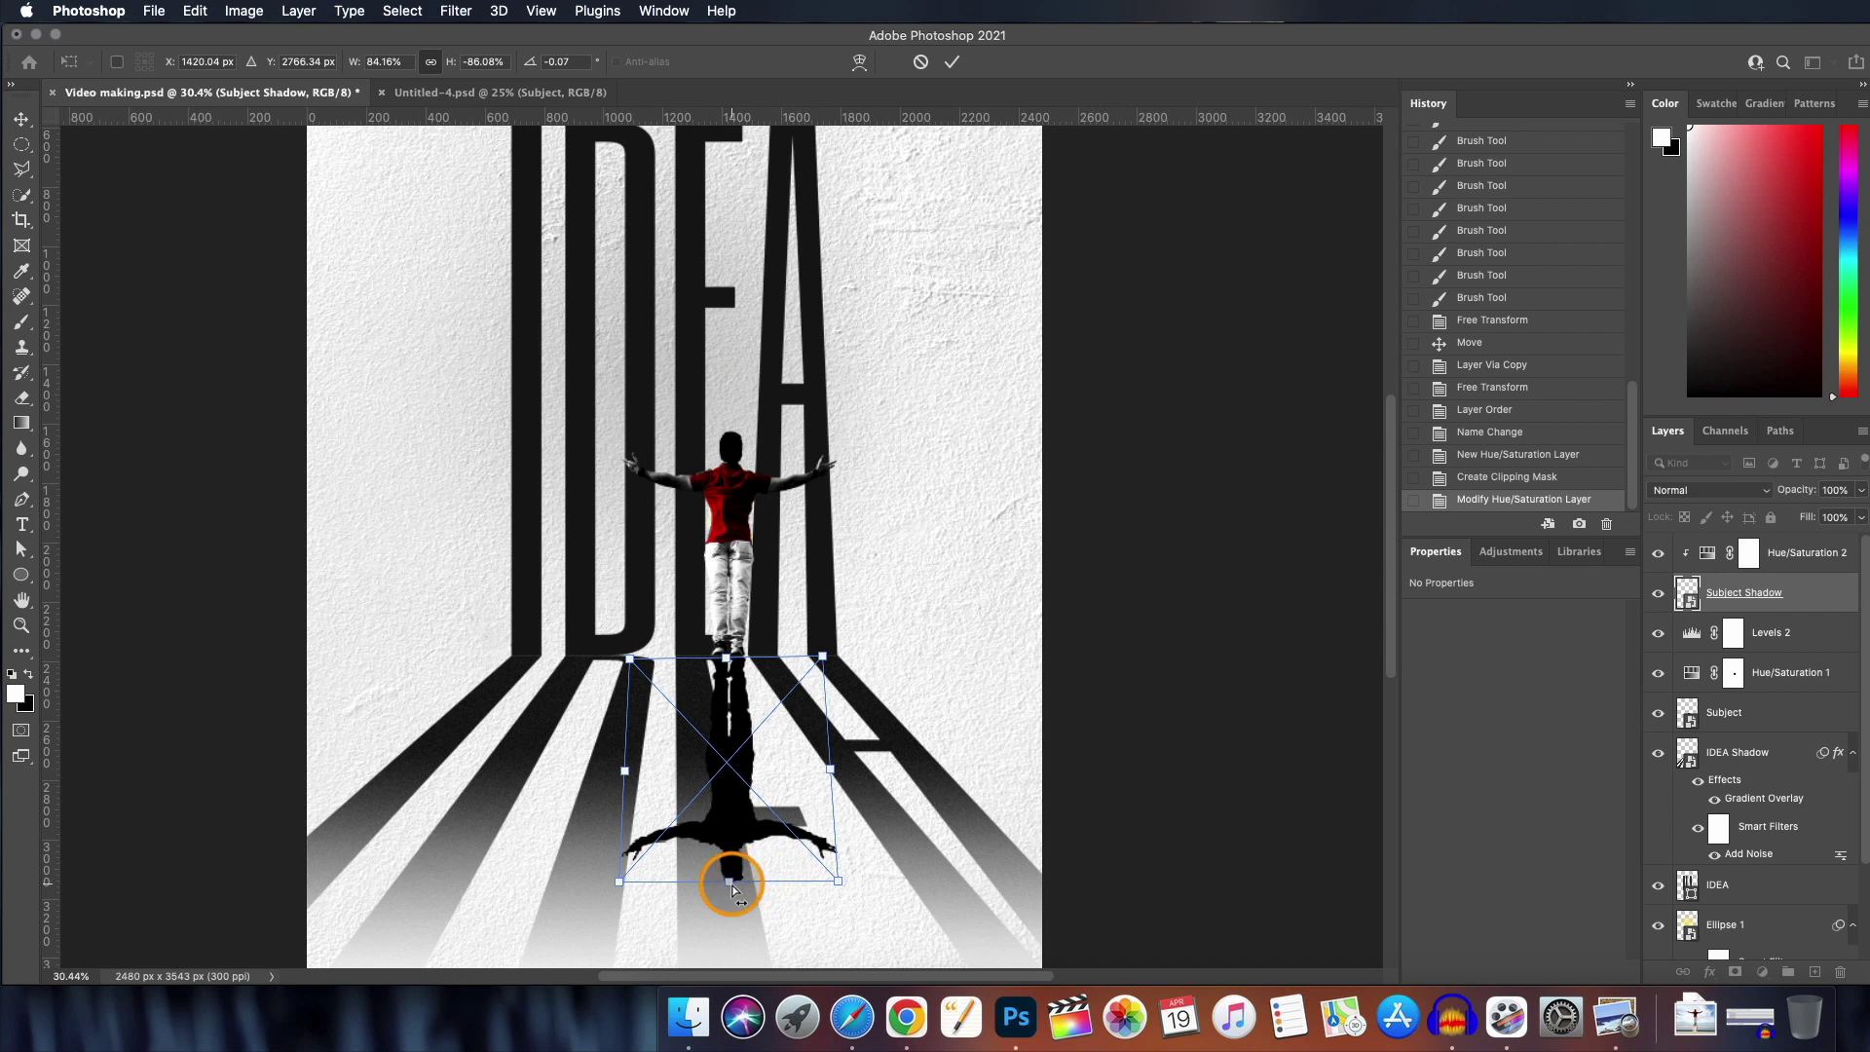
drag(735, 886, 814, 723)
scroll(827, 863, down, 3)
scroll(727, 419, down, 1)
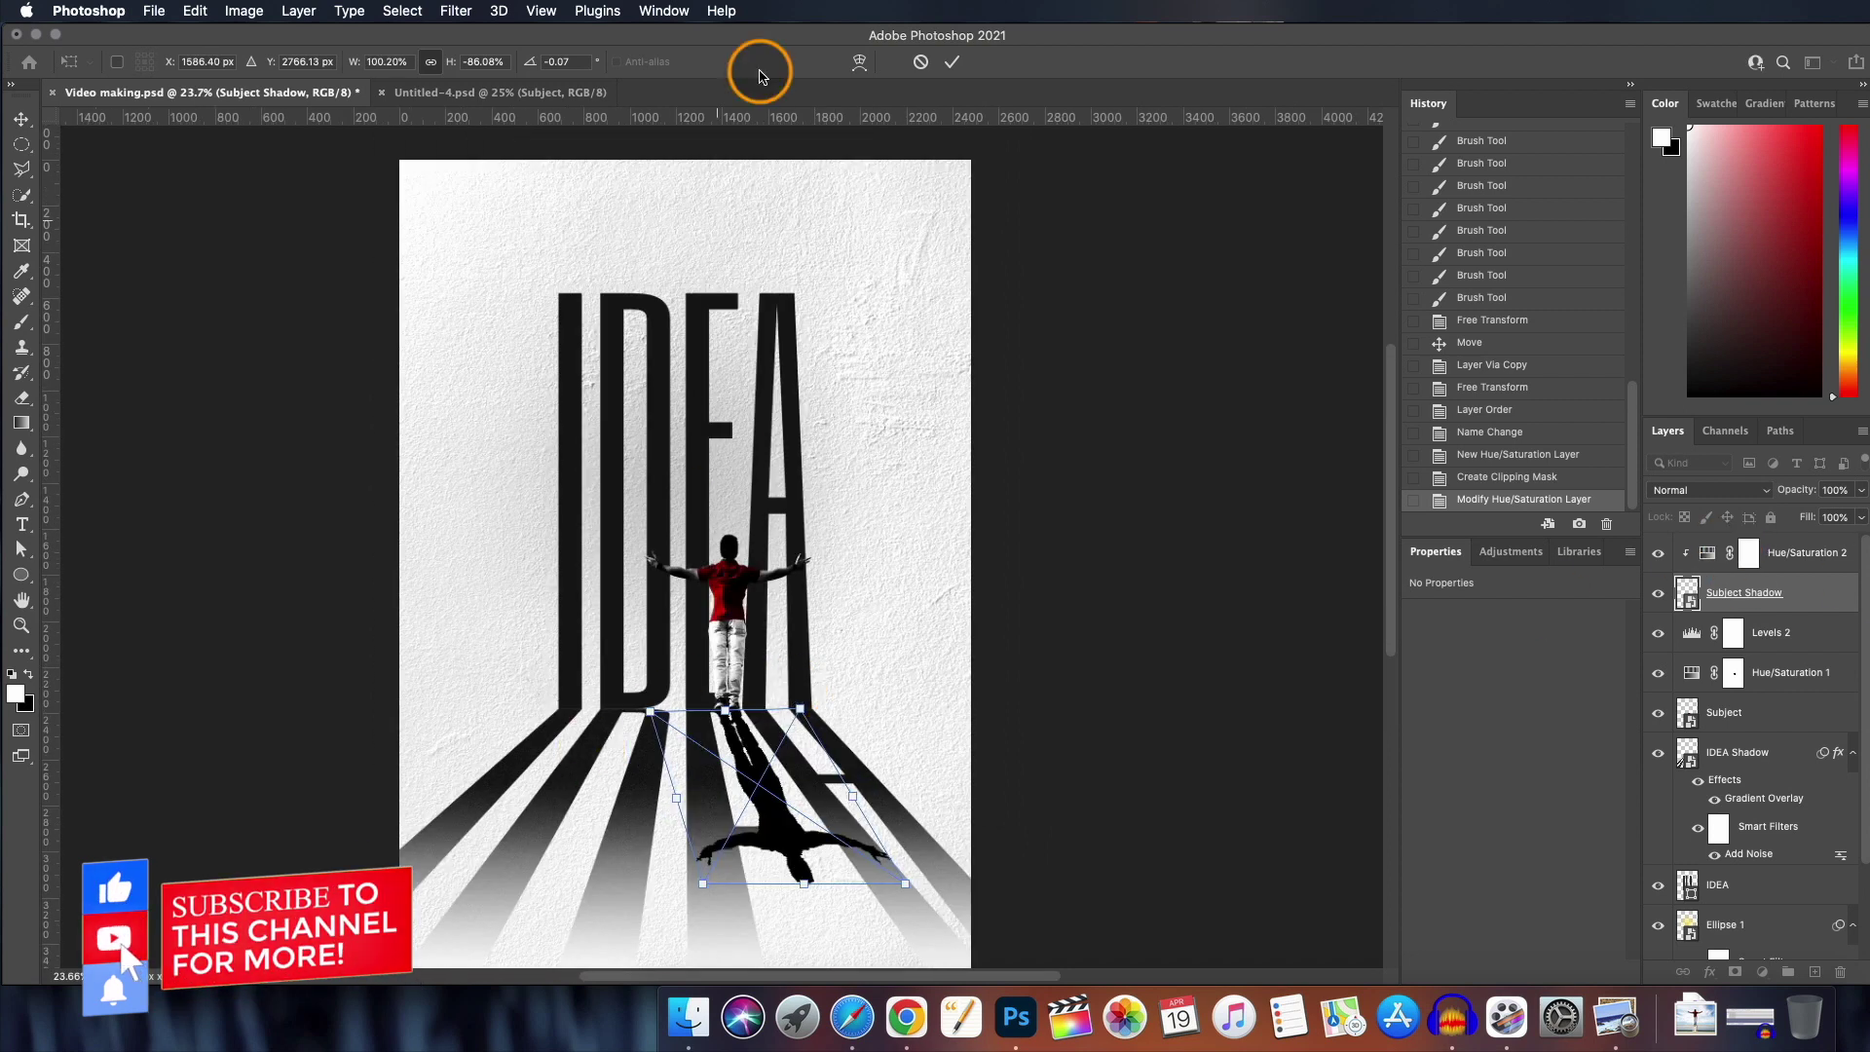
click(951, 61)
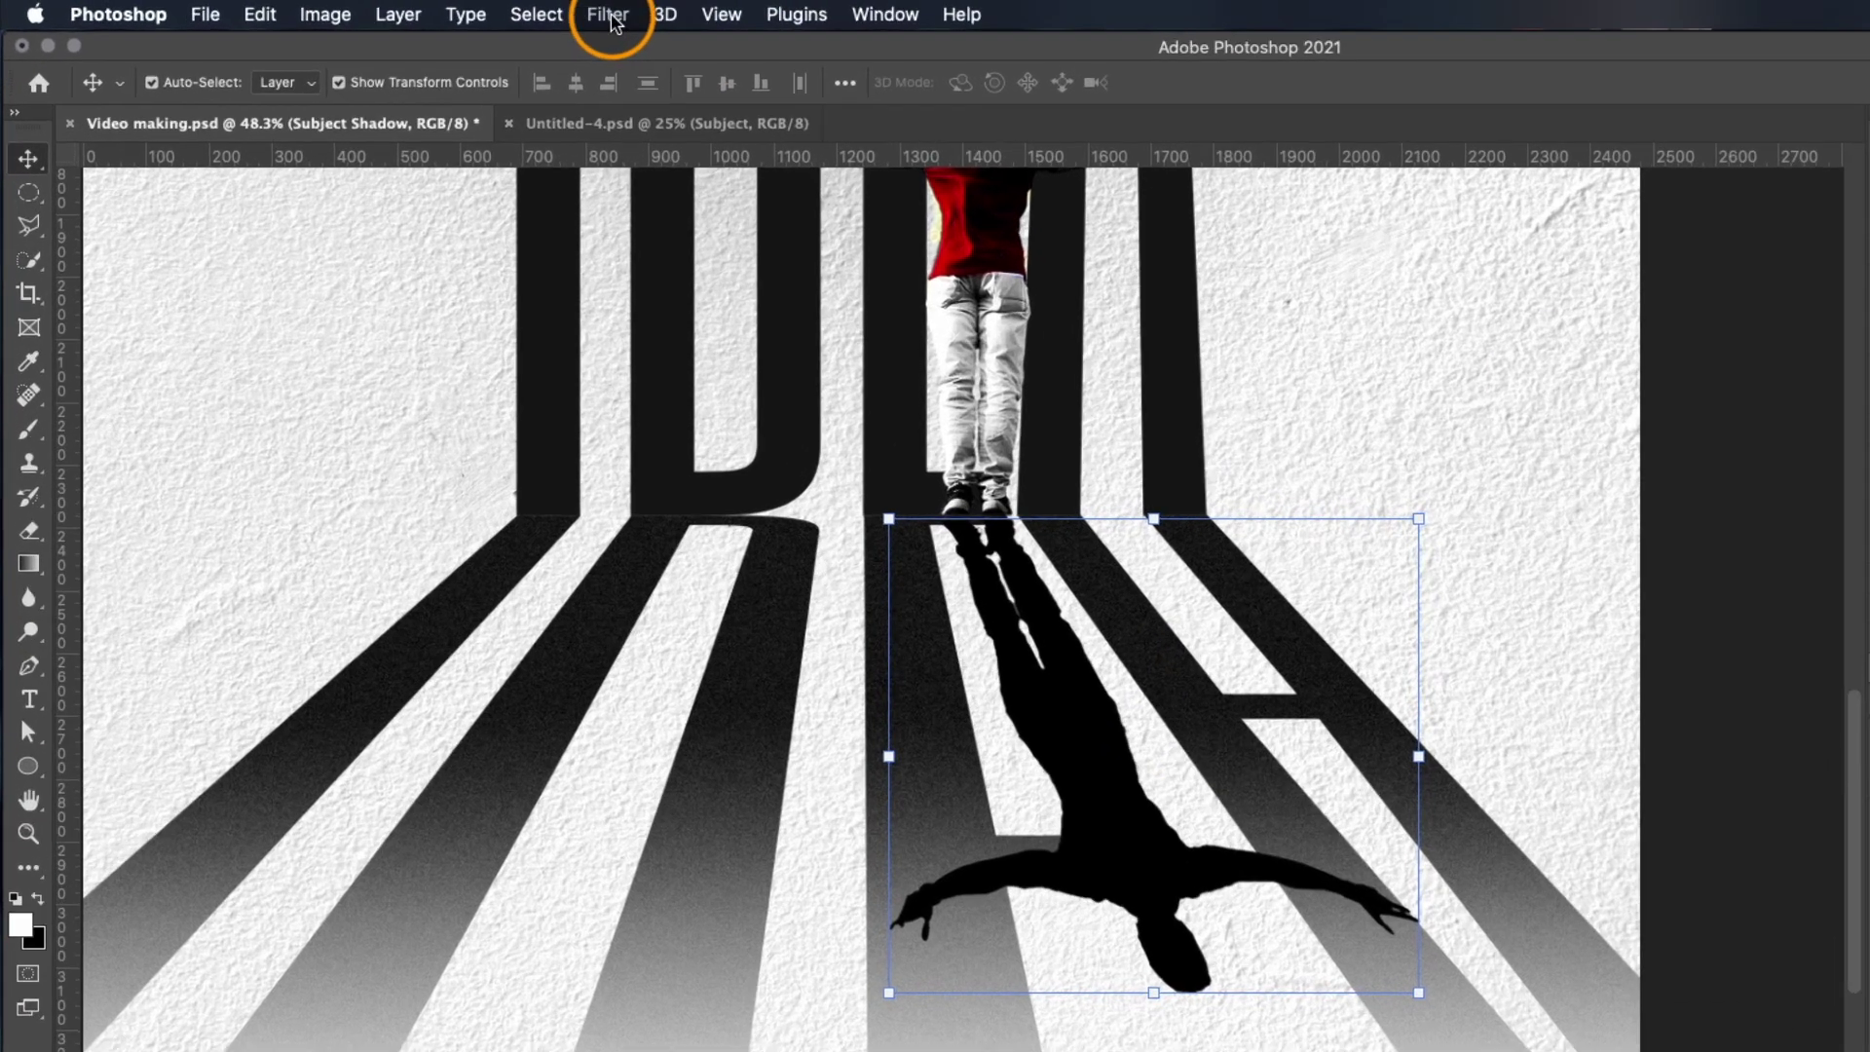
- Blur the Subject Shadow with a 56 px Gaussian Blur and lower its opacity slightly
click(456, 11)
mouse_move(776, 409)
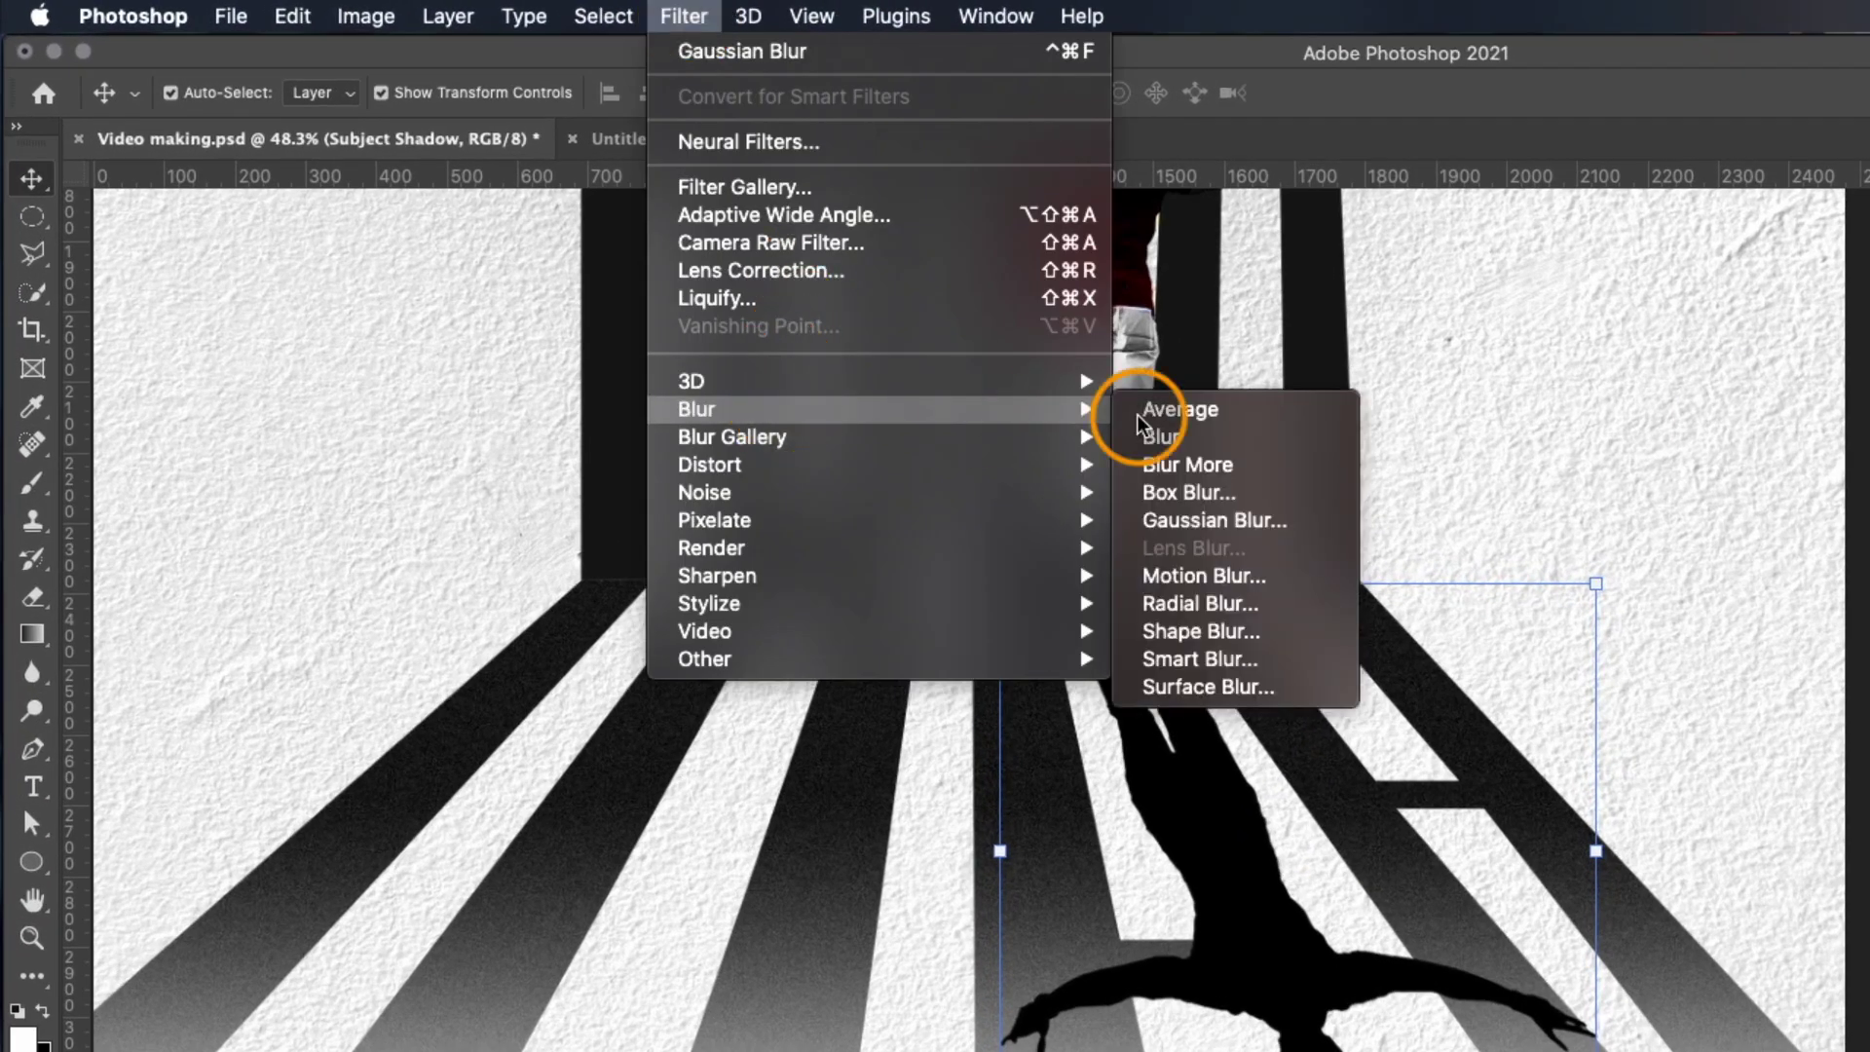
click(1119, 522)
drag(1360, 522, 1368, 526)
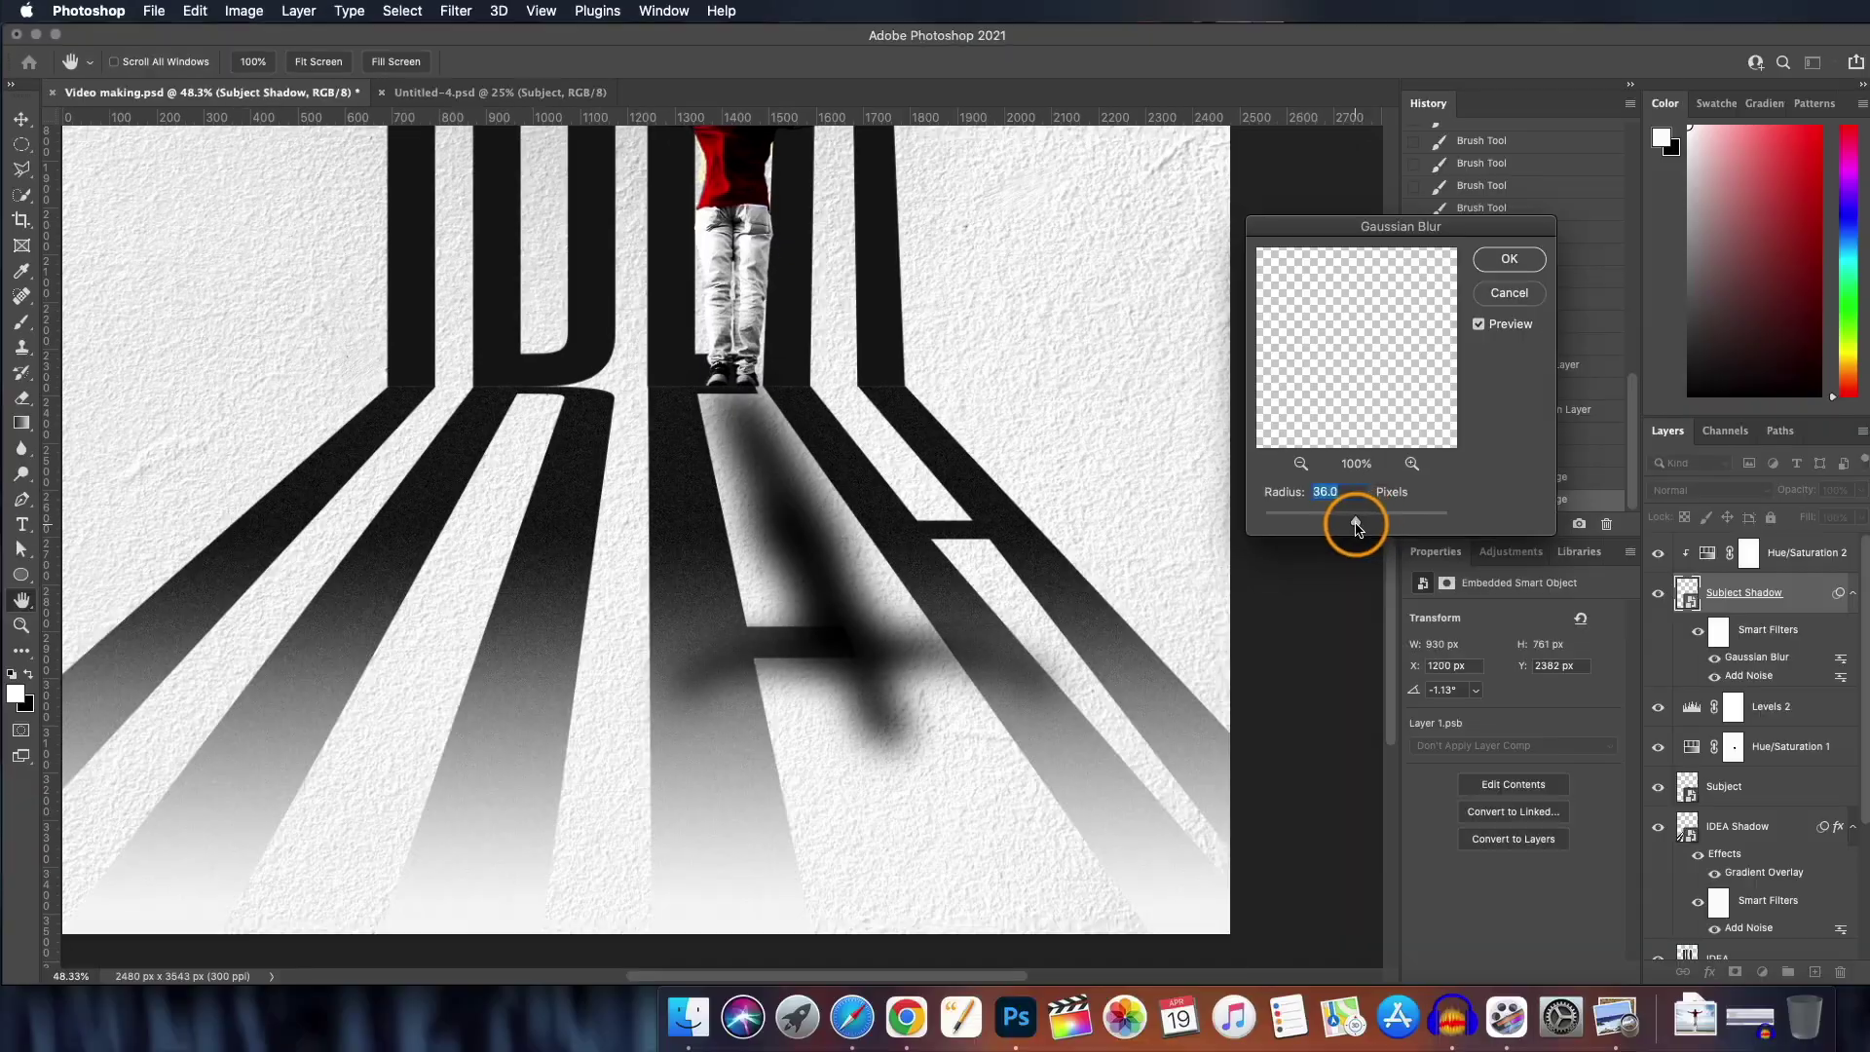
click(1508, 258)
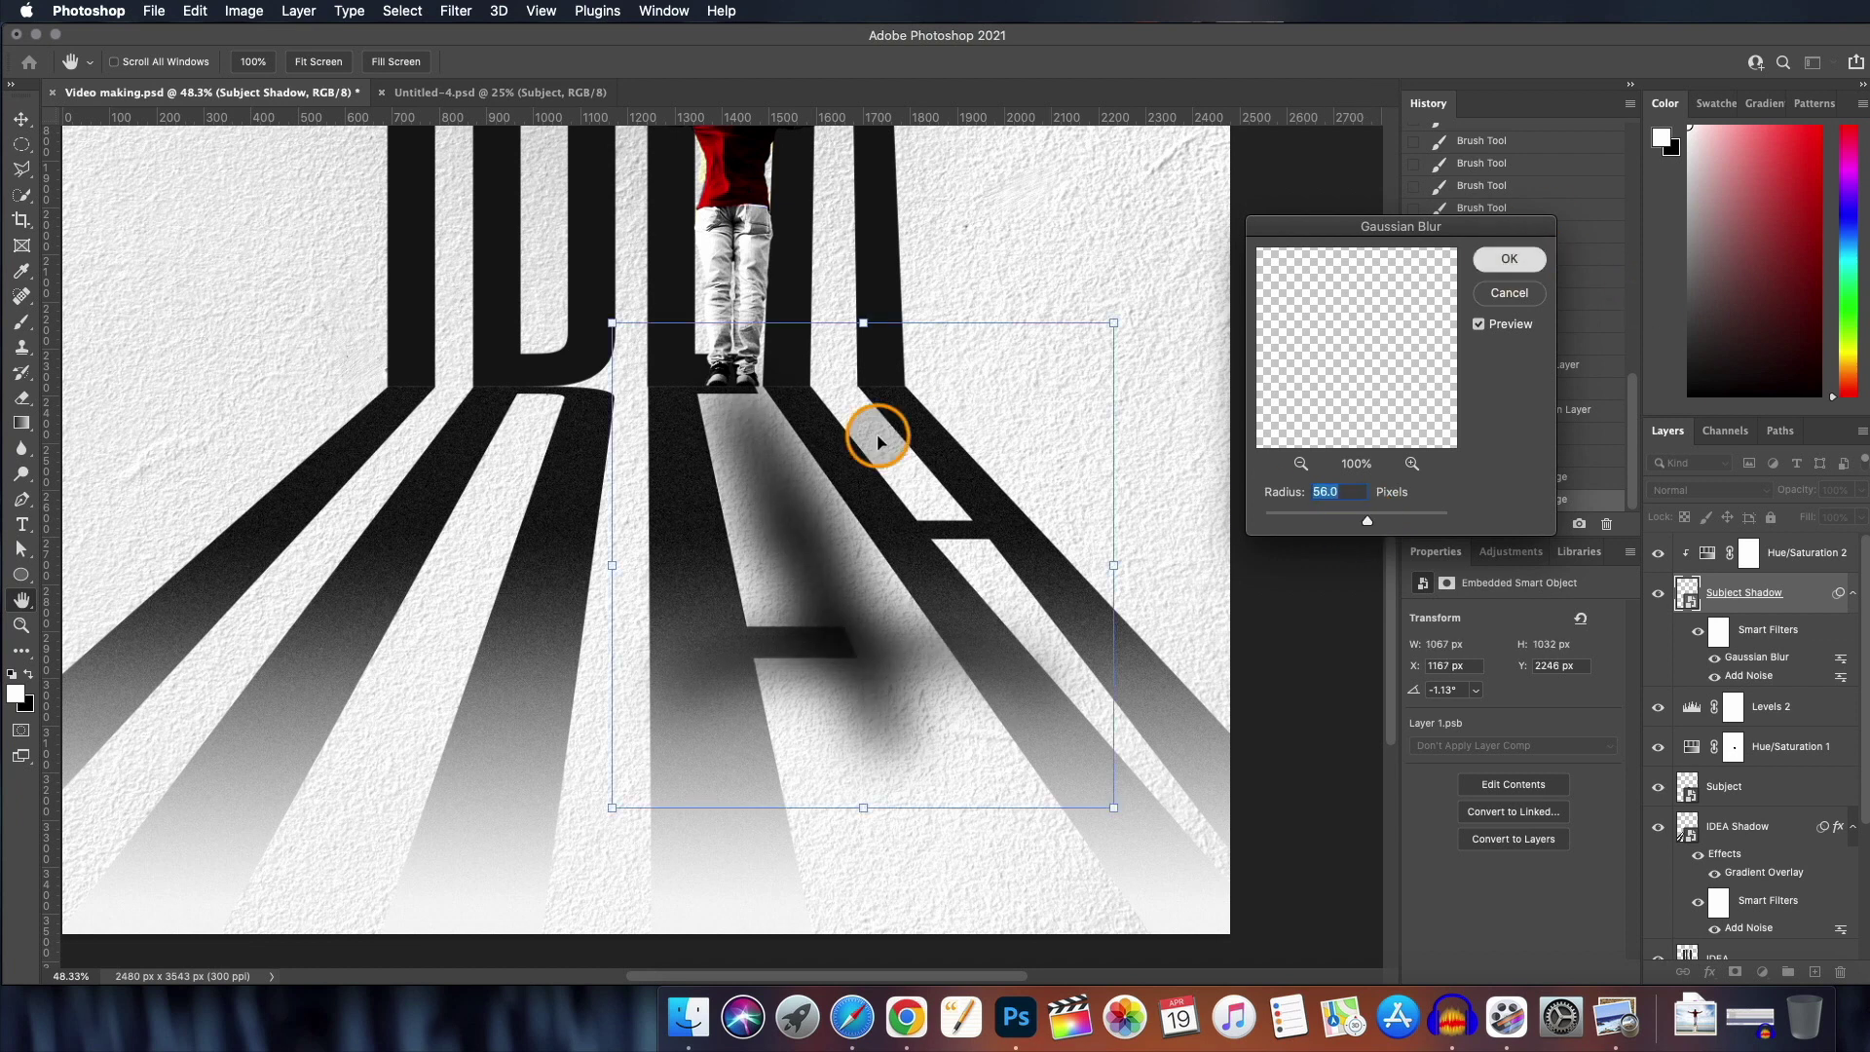
scroll(874, 435, down, 1)
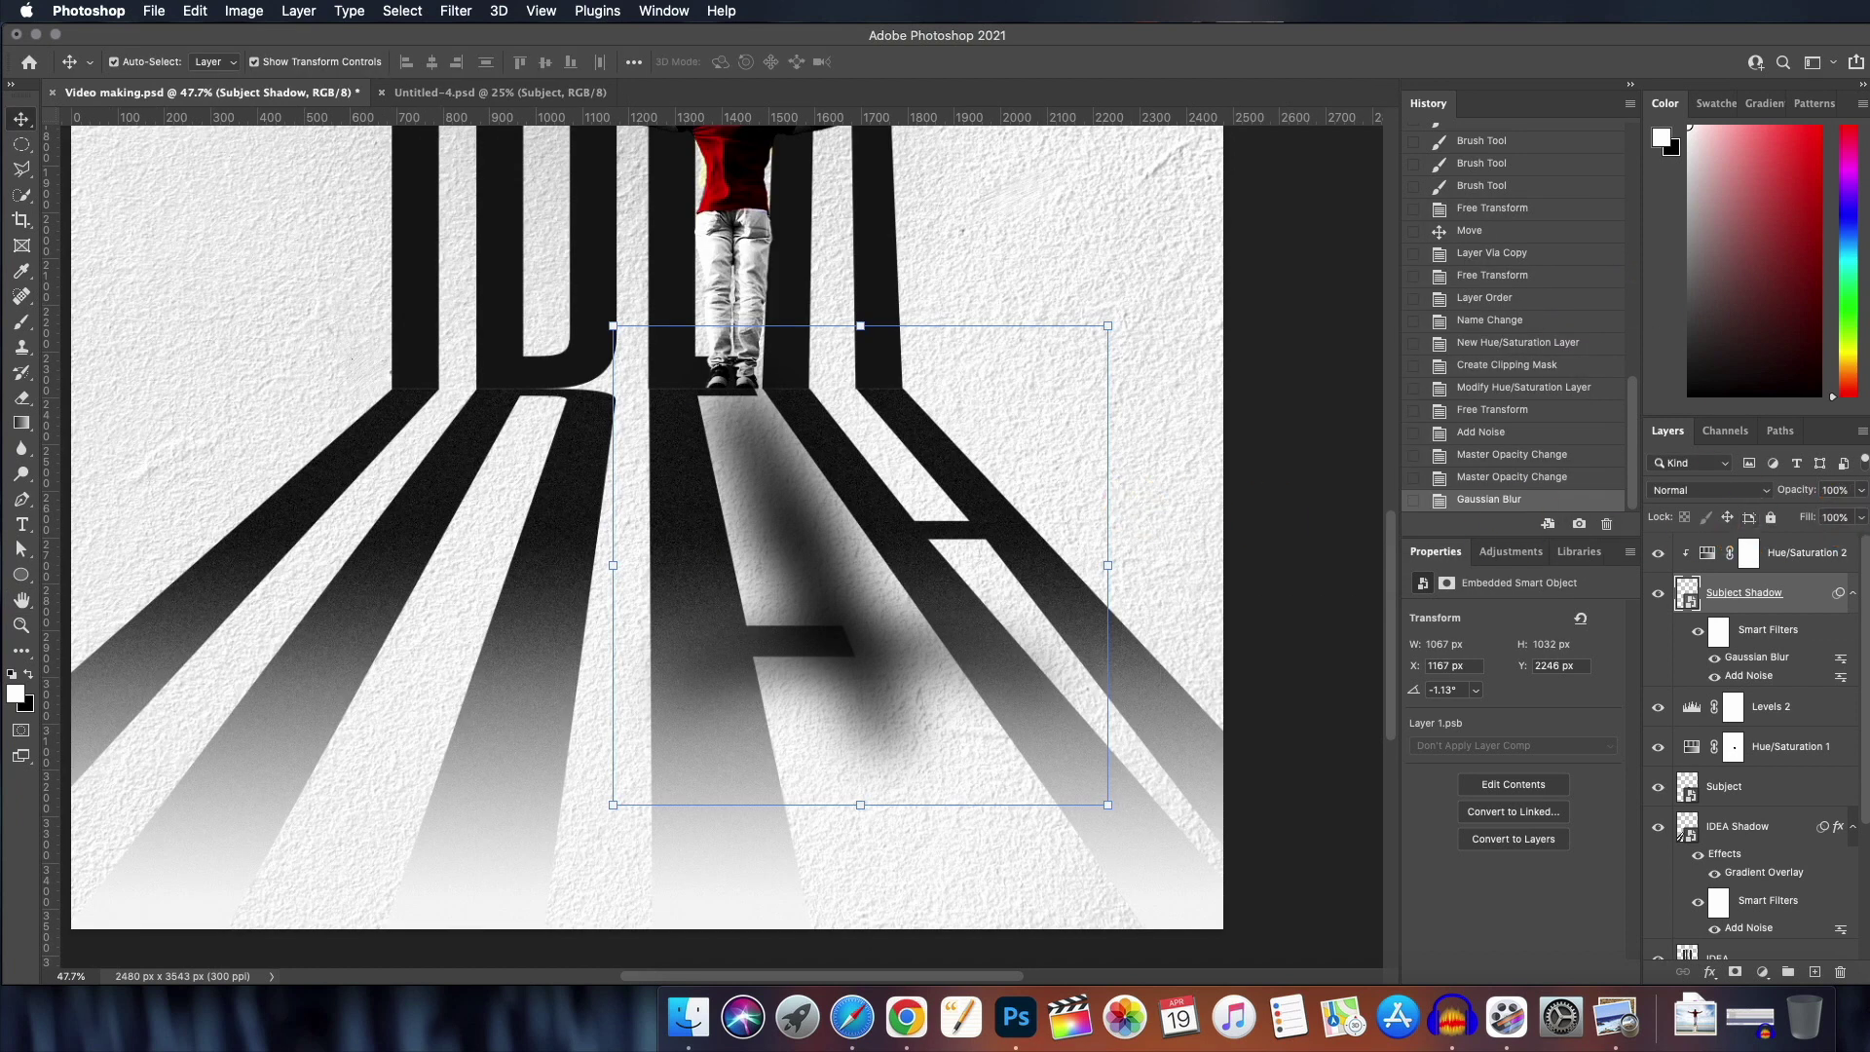
drag(1801, 497, 1800, 498)
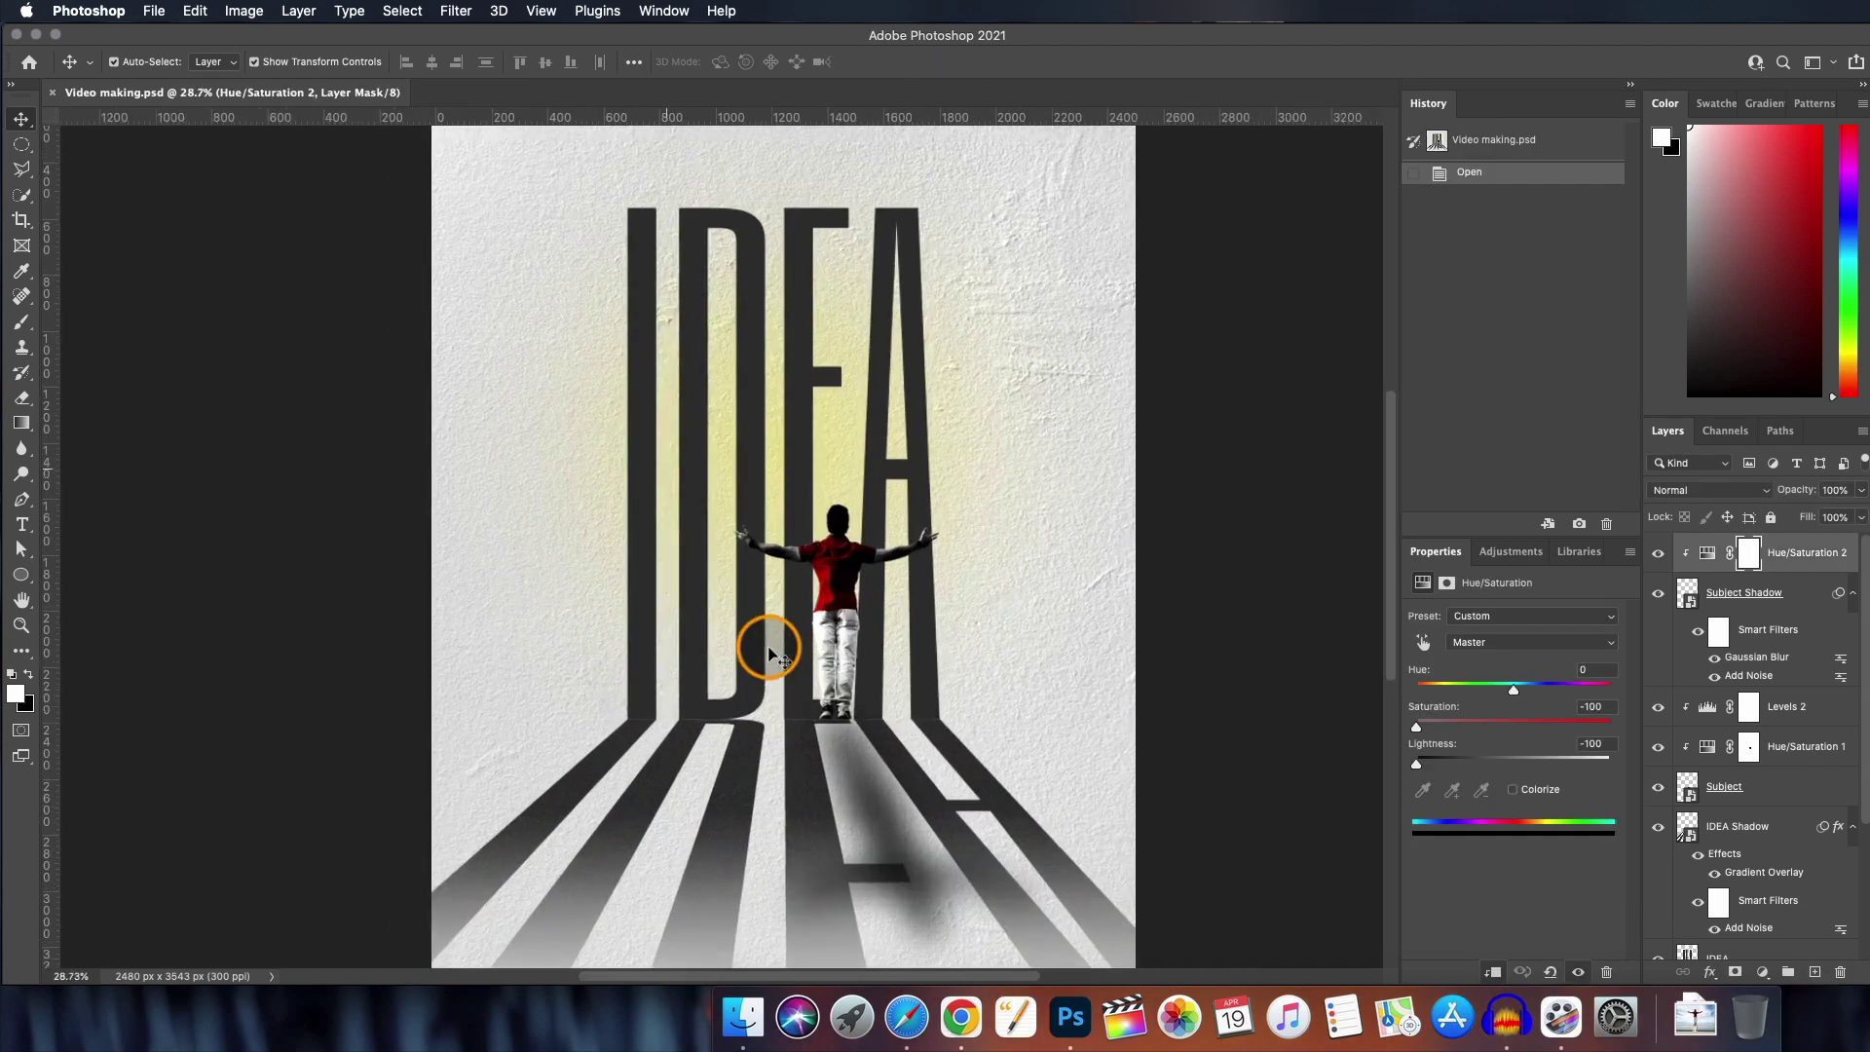
- Select the IDEA letters layer and set up the Brush with black as the painting colour
scroll(764, 639, up, 5)
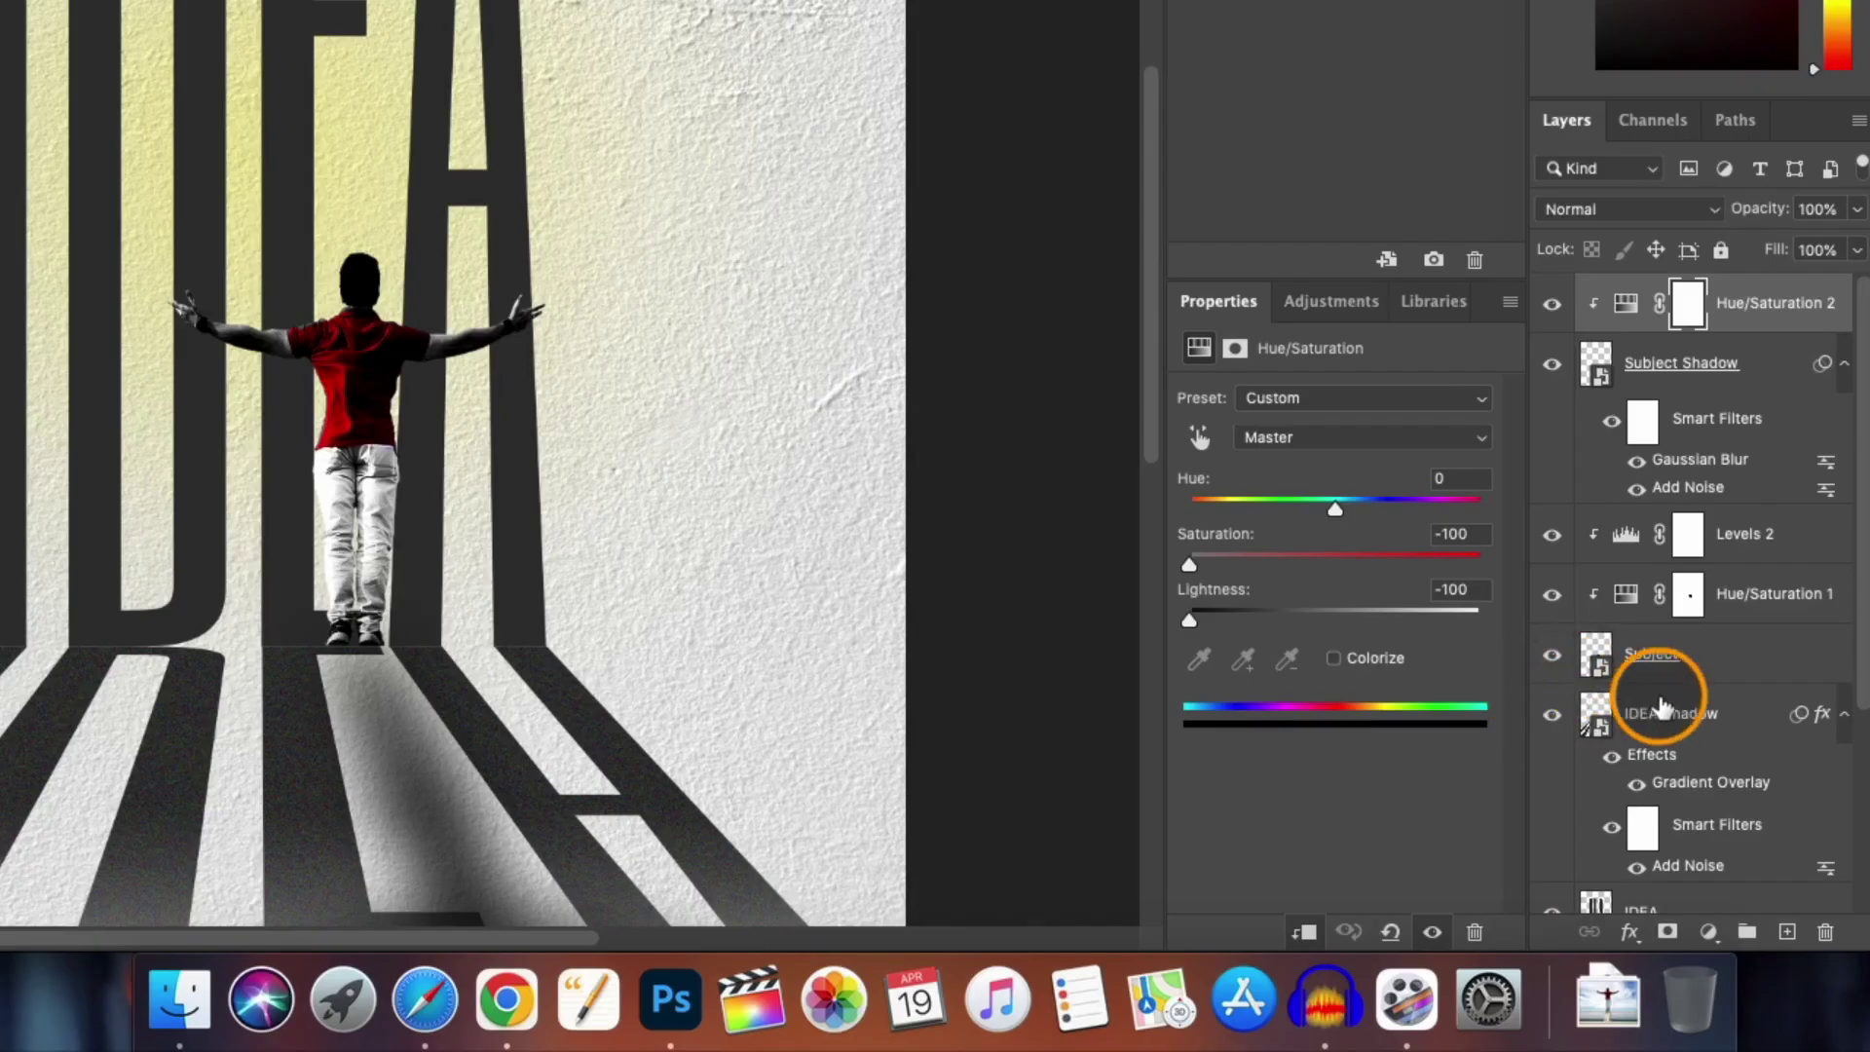
scroll(1660, 709, down, 5)
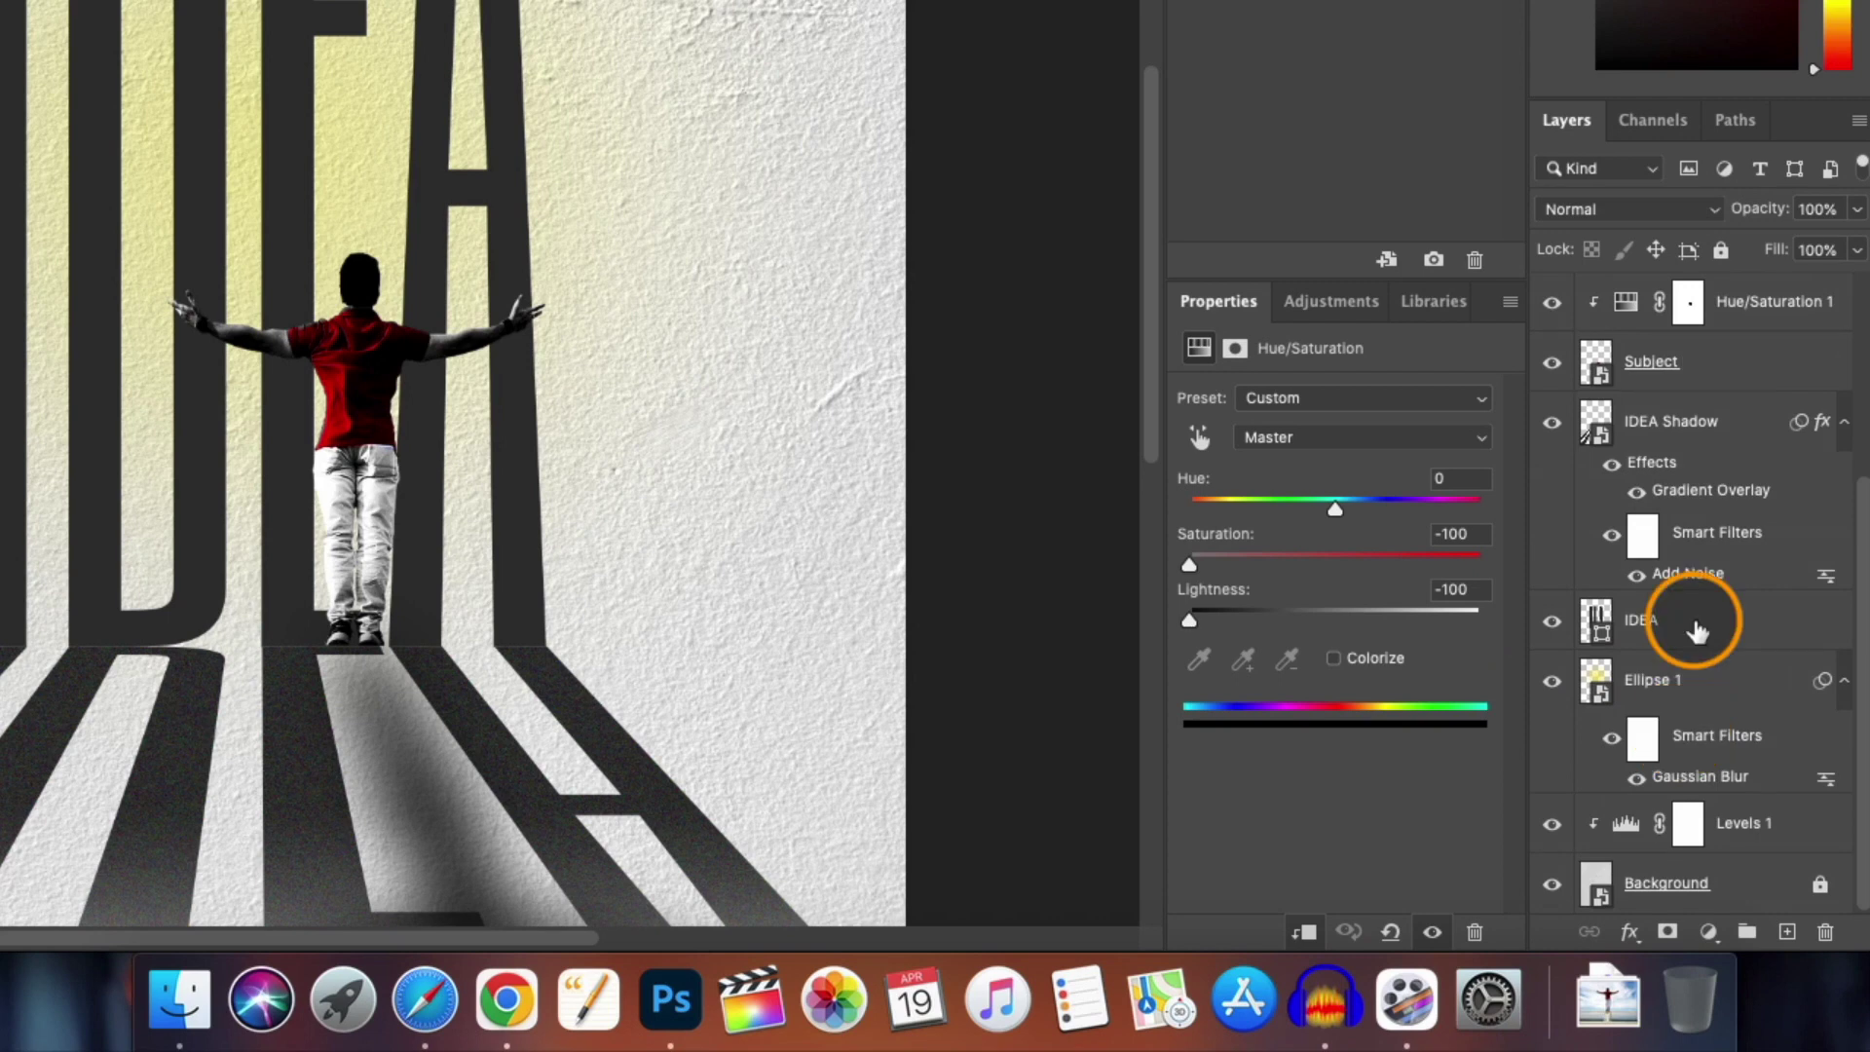
click(1694, 626)
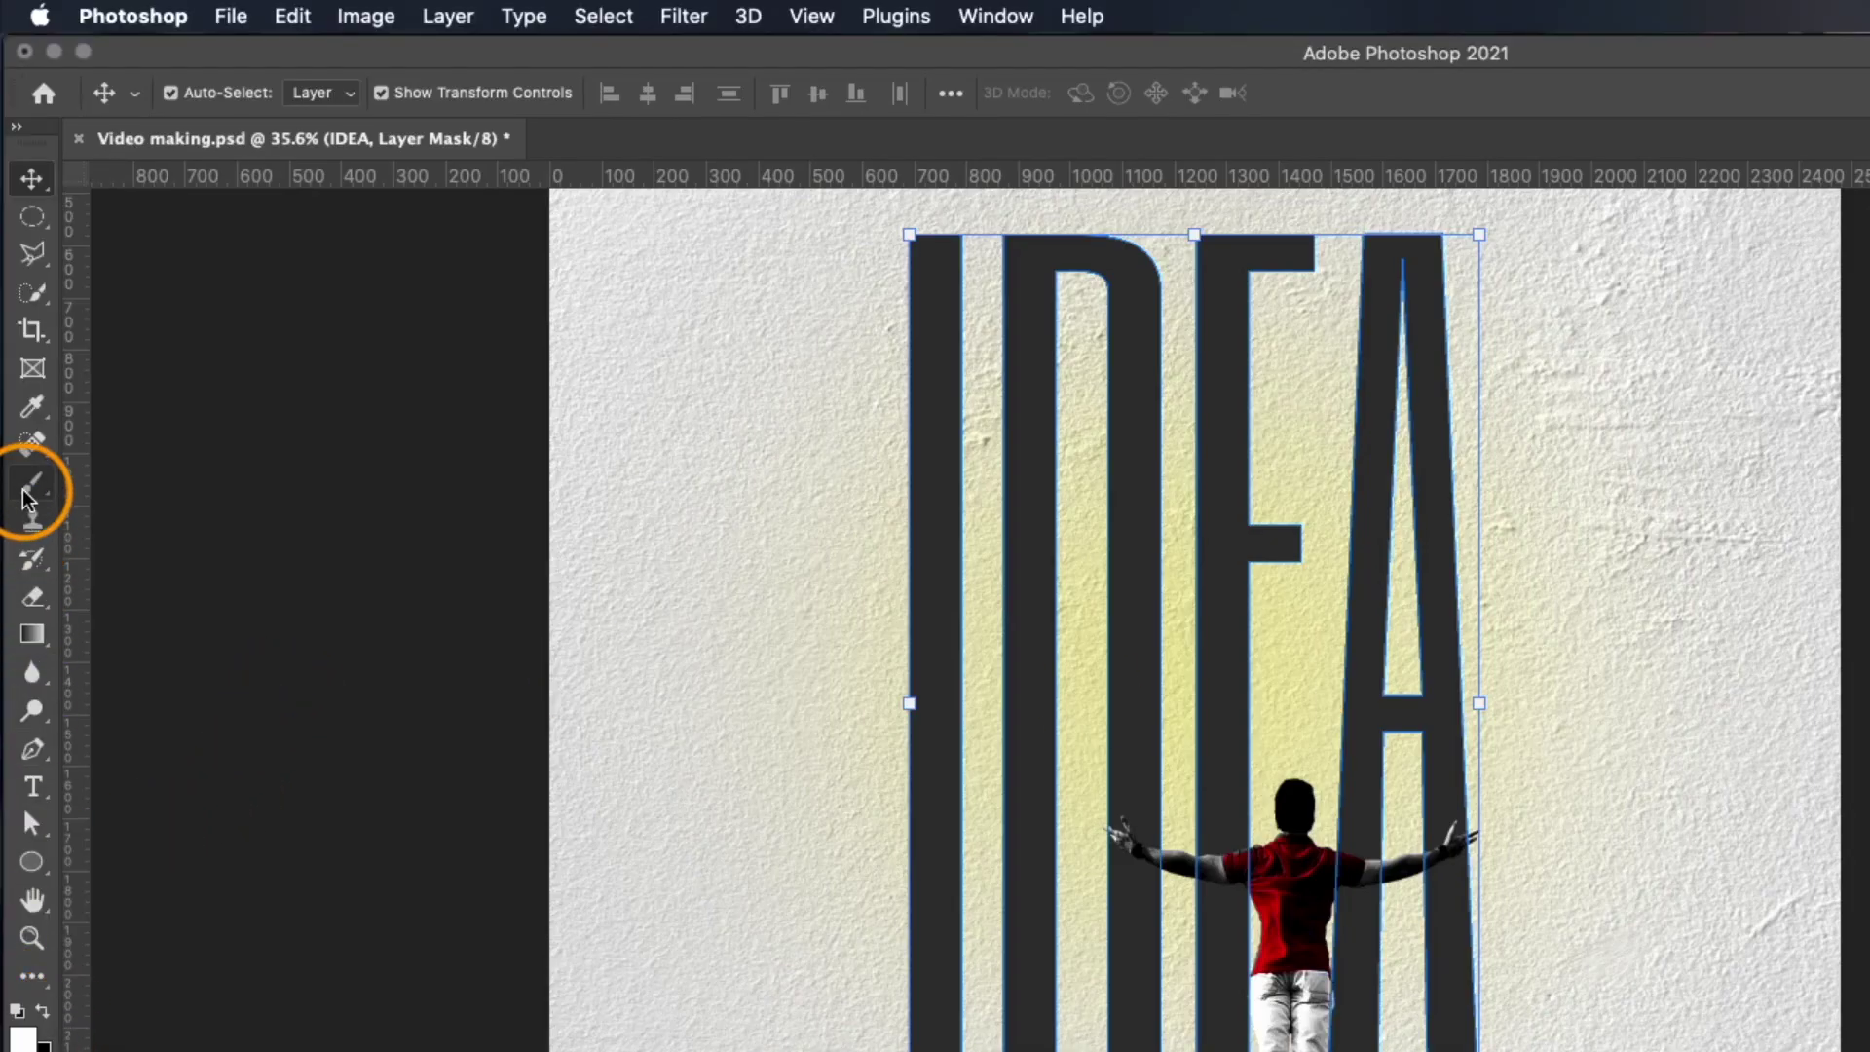
click(32, 482)
click(190, 92)
click(215, 94)
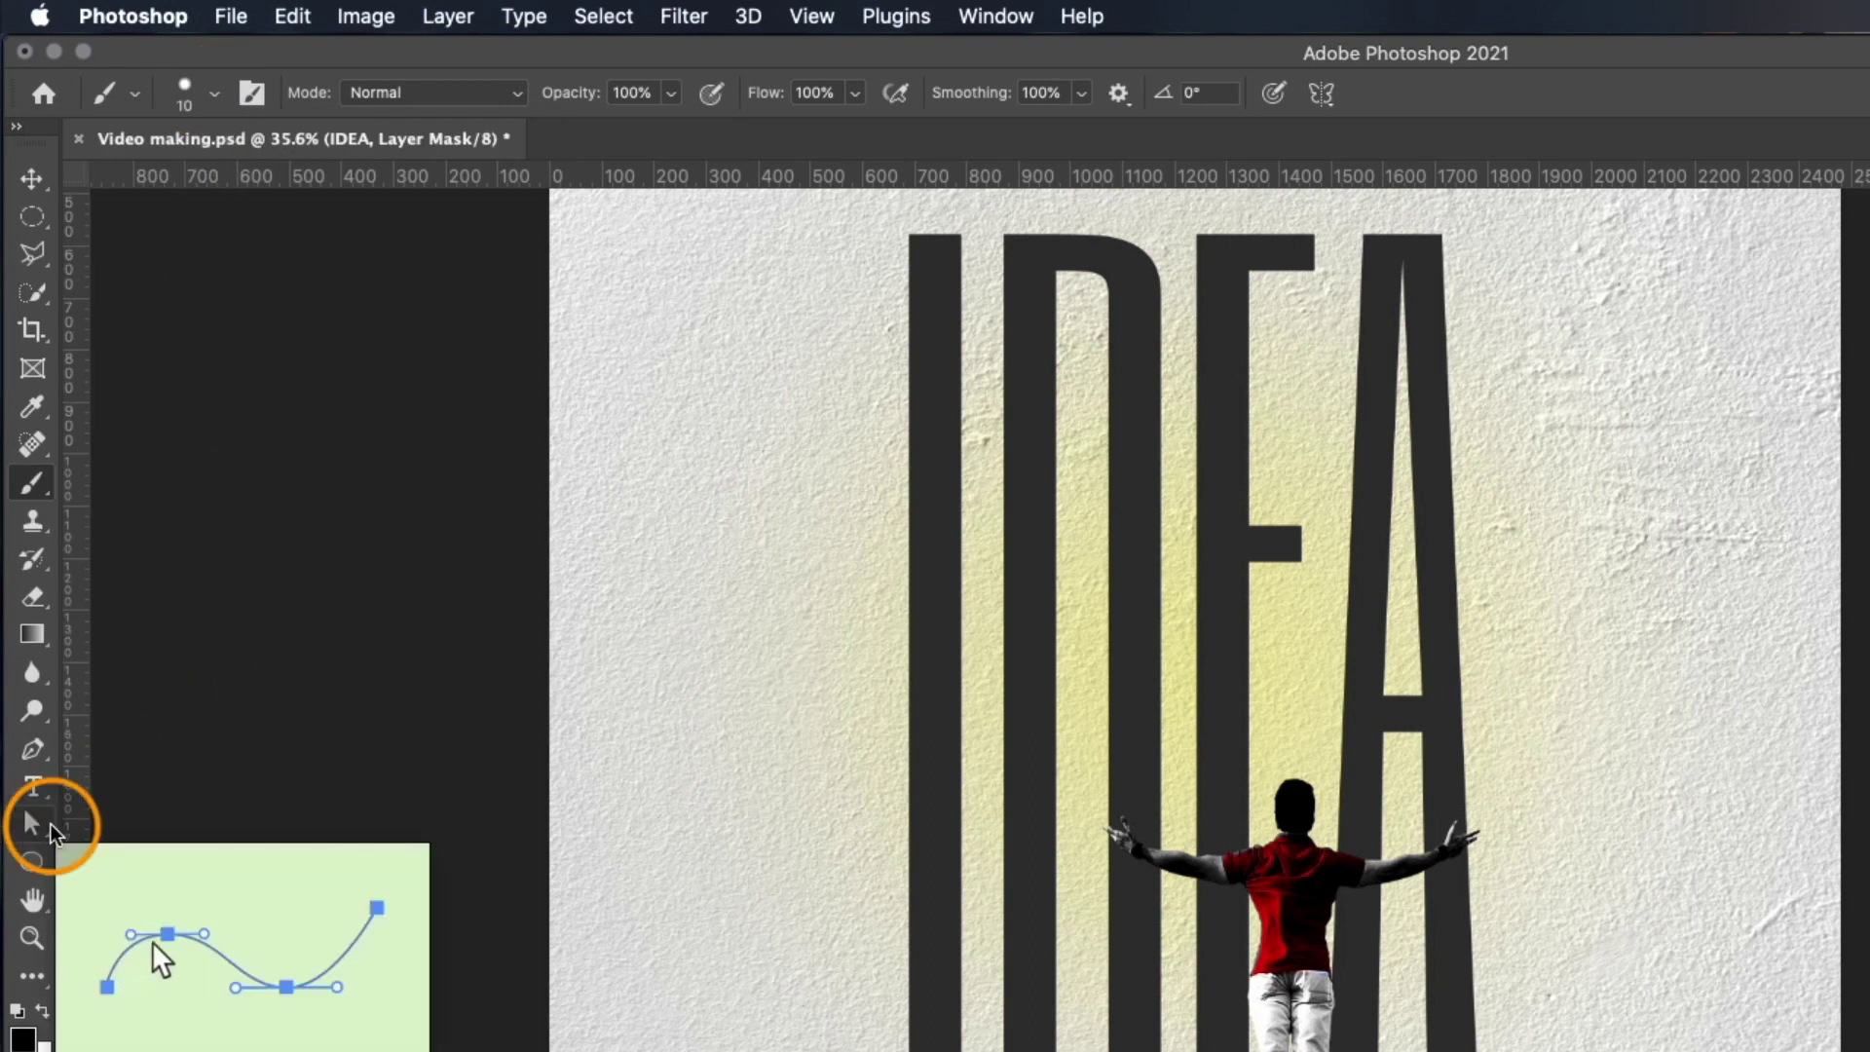
key(x)
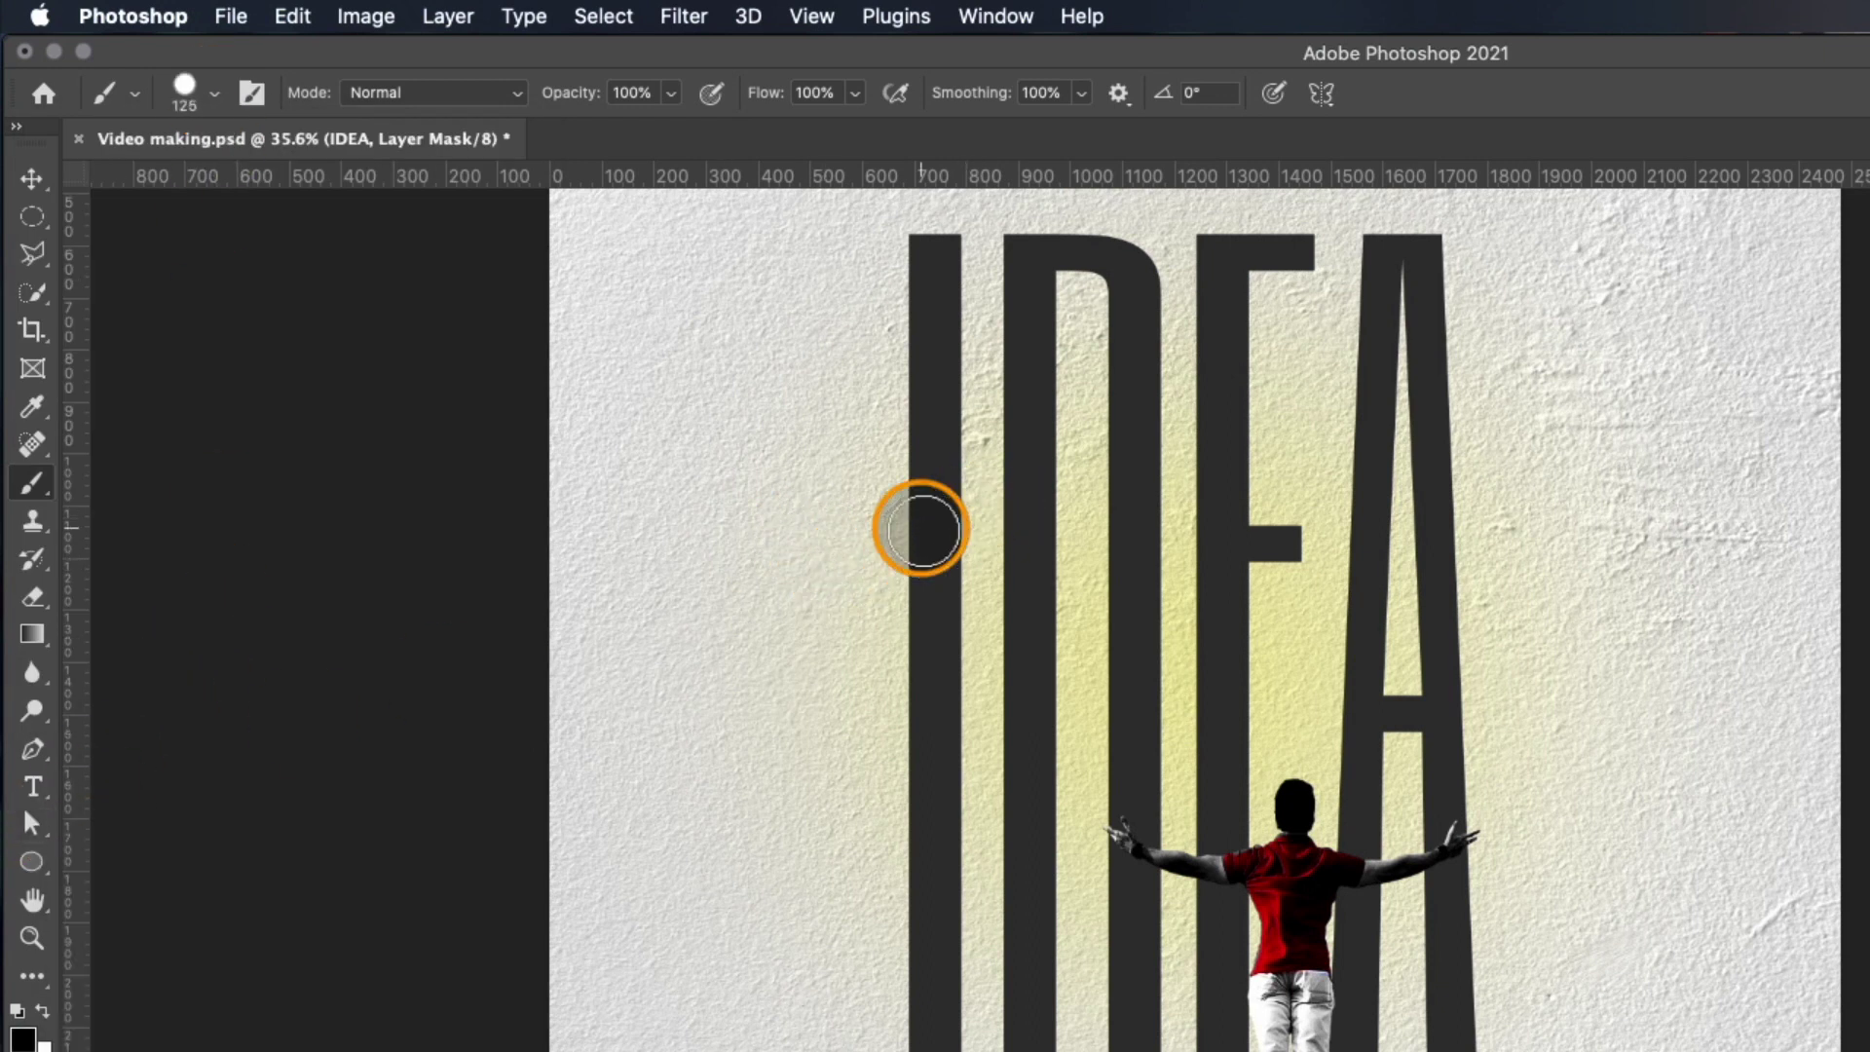
- Paint black on the mask inside a tall rectangular selection over the D stem, then deselect
click(33, 216)
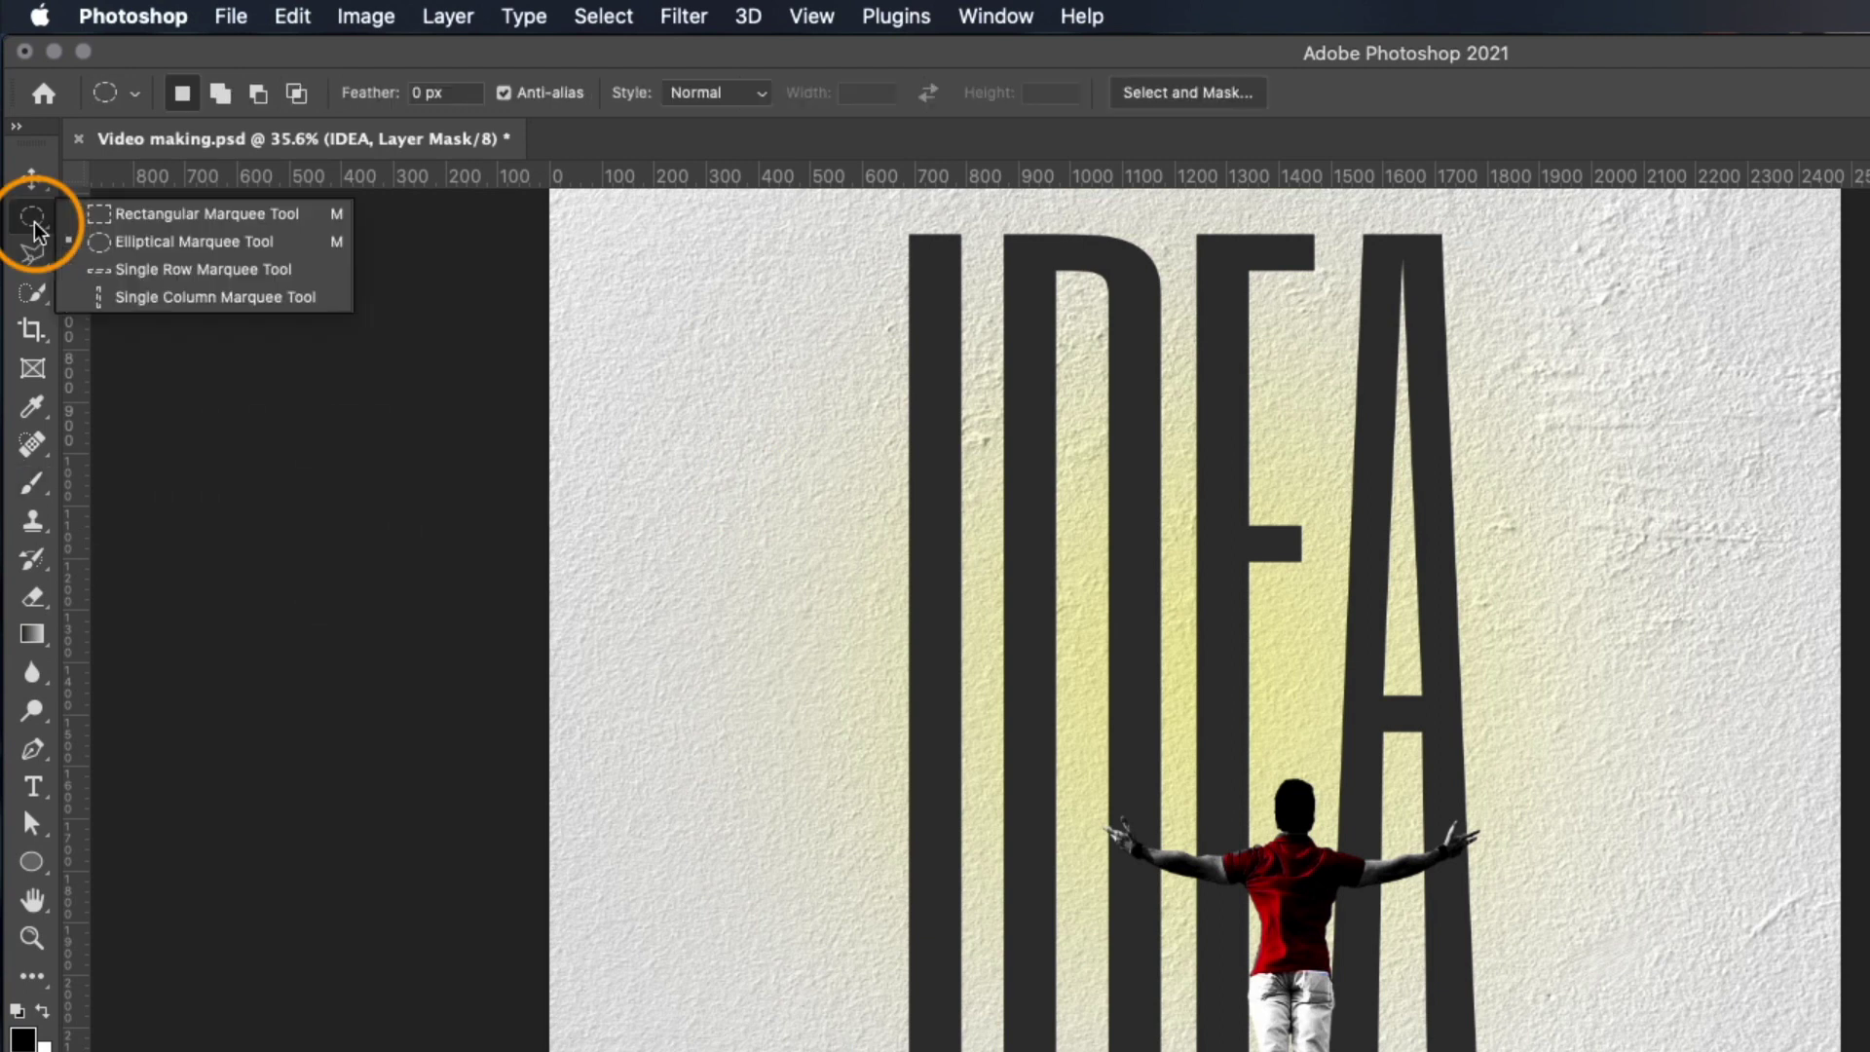
click(124, 226)
drag(1029, 359, 1067, 1050)
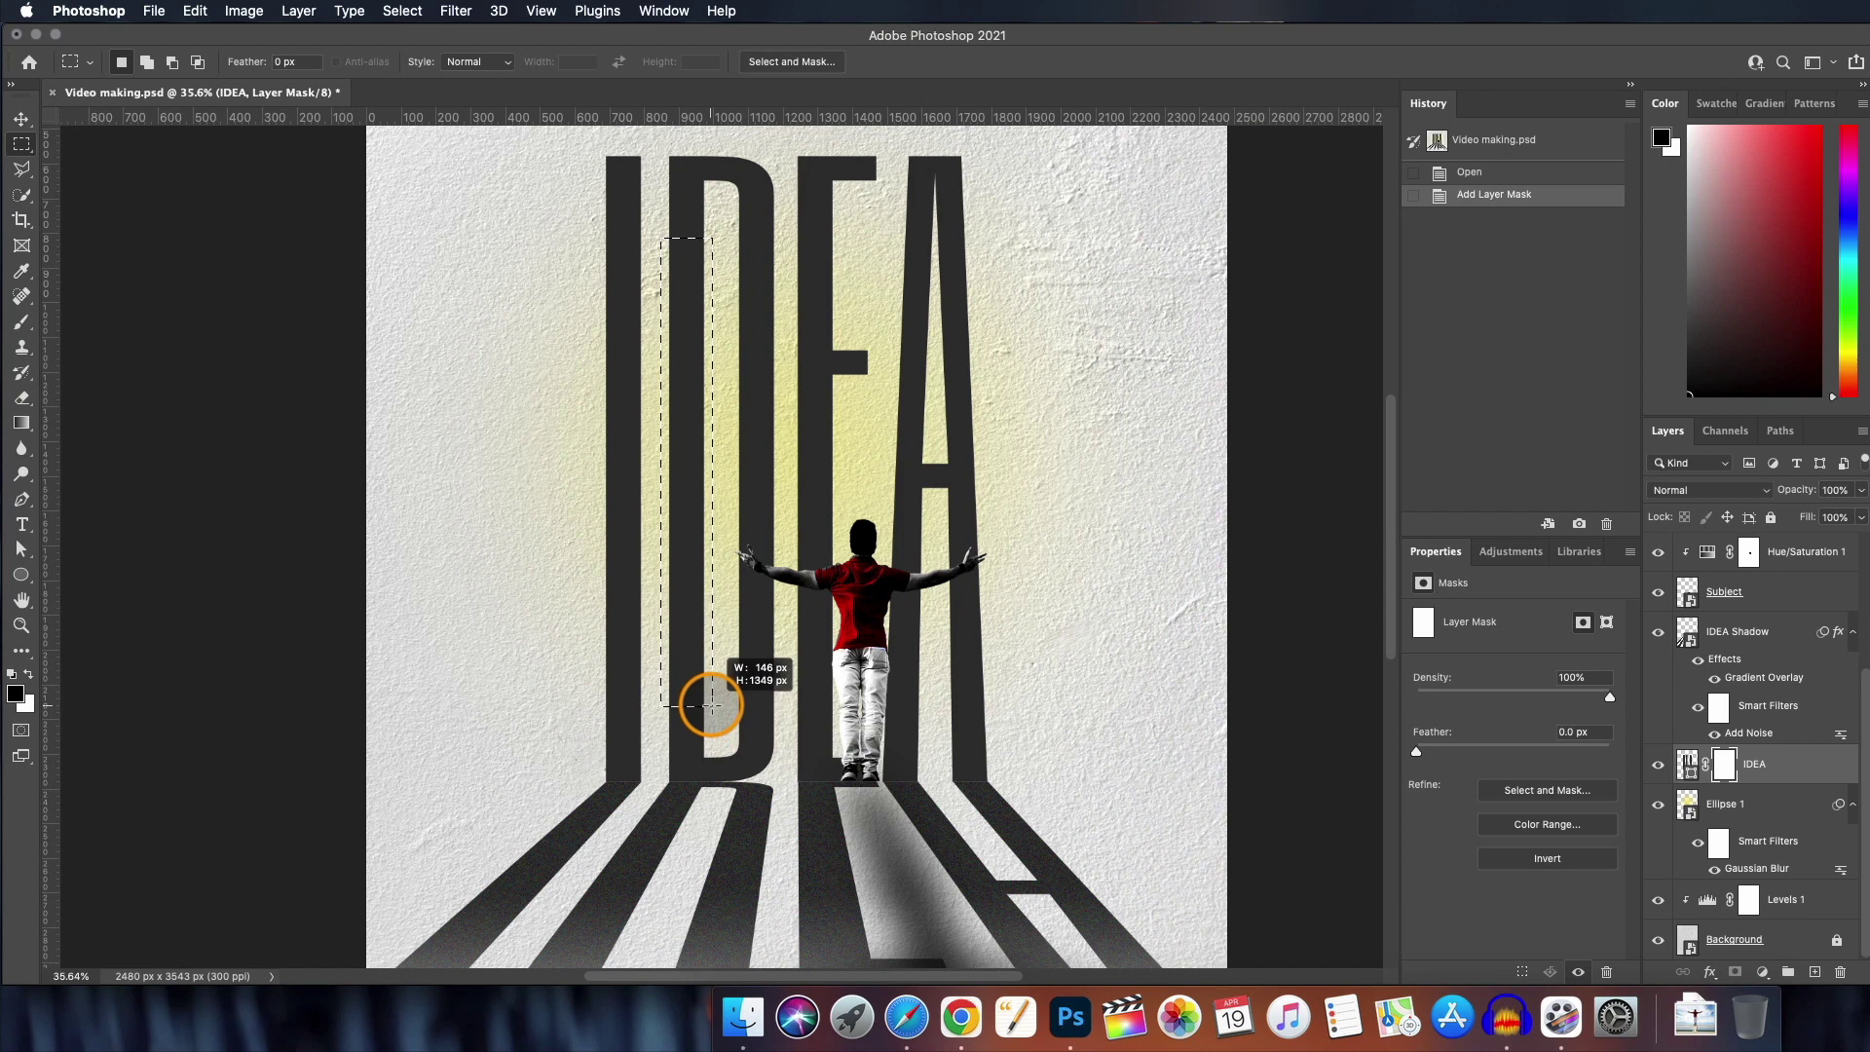
drag(711, 703, 712, 704)
click(19, 322)
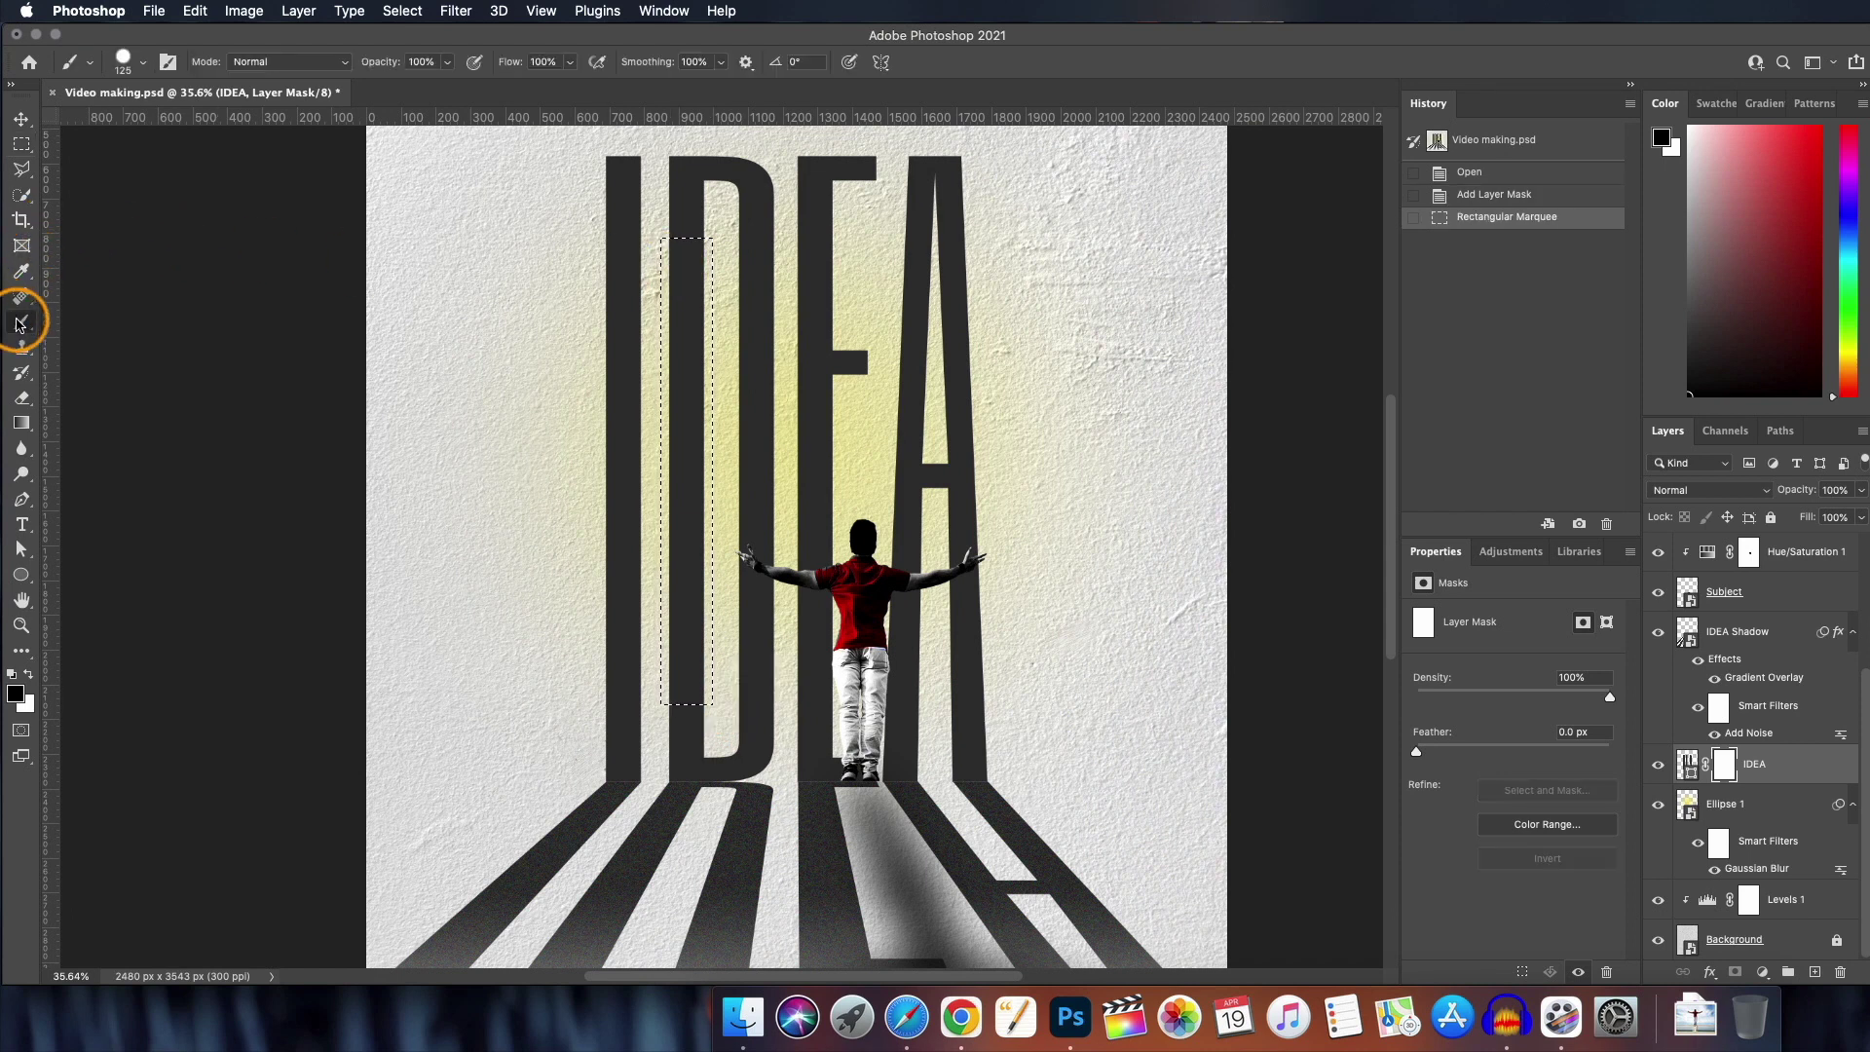
mouse_move(701, 244)
mouse_down()
mouse_move(734, 258)
mouse_move(680, 251)
mouse_move(689, 696)
mouse_up()
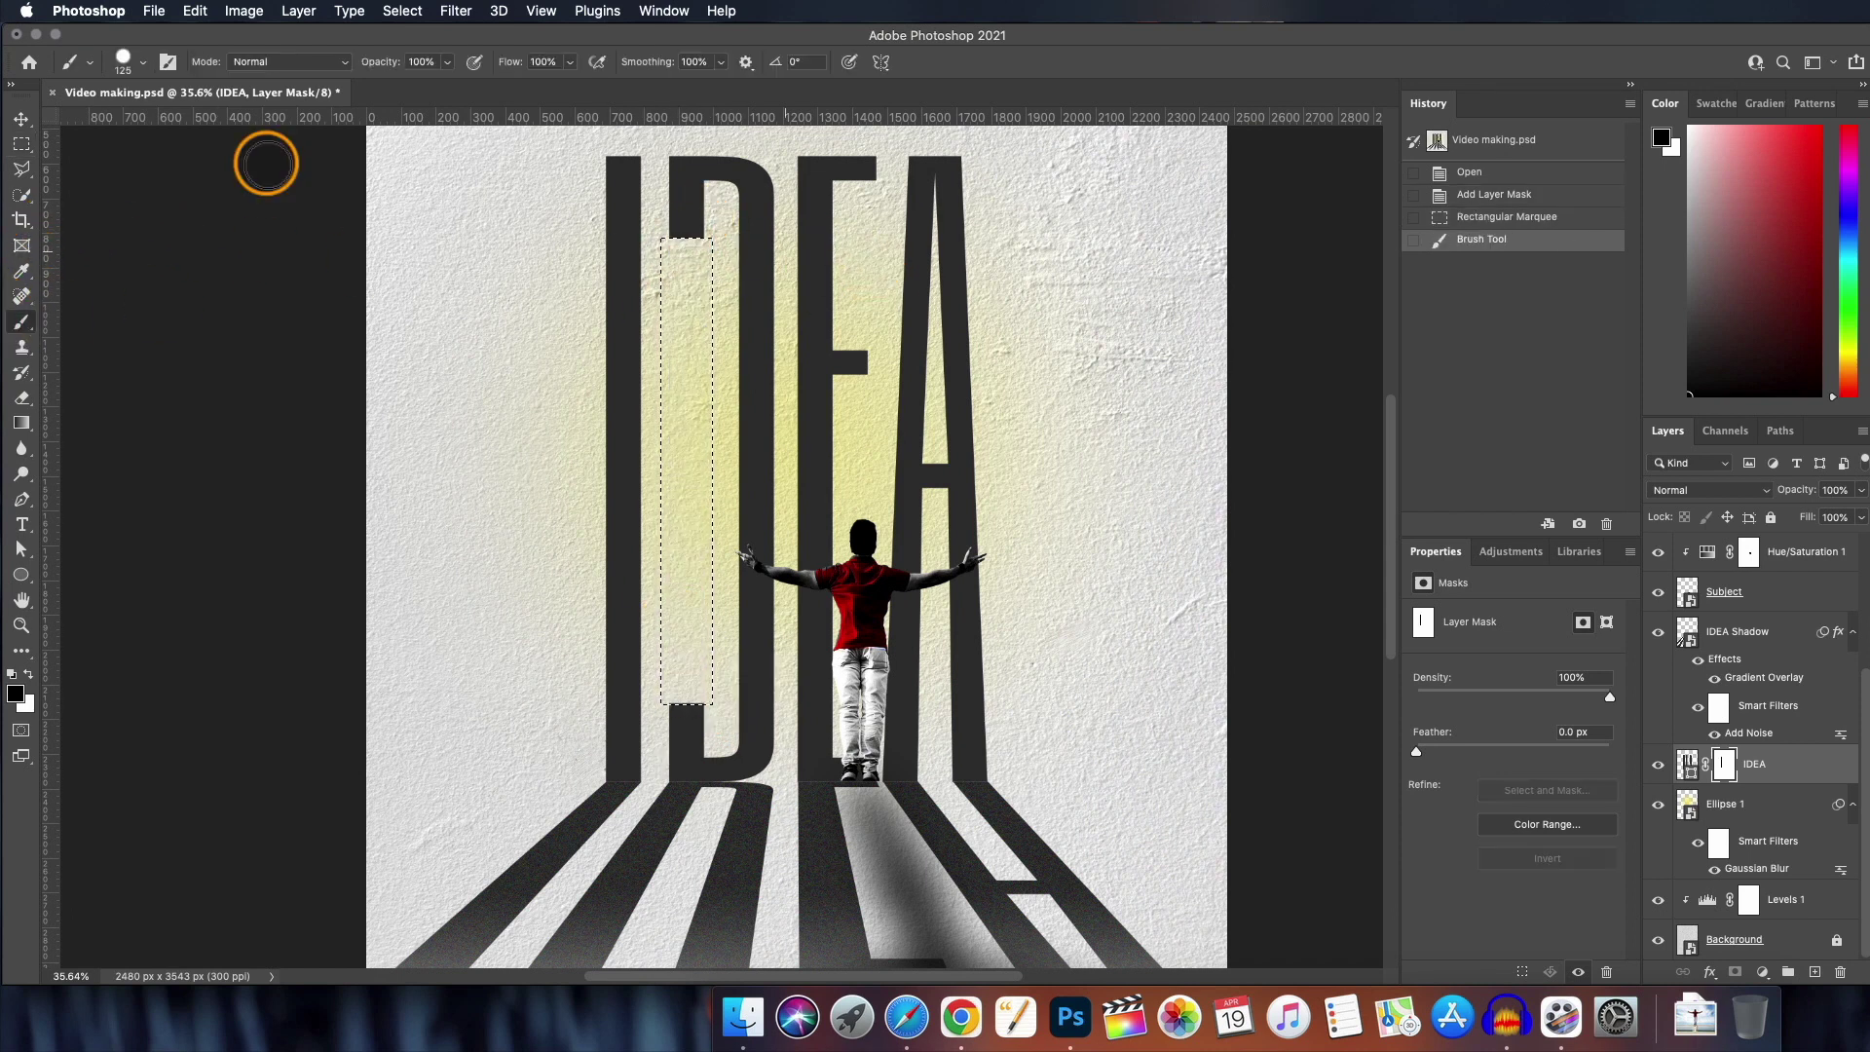
key(v)
key(ctrl+d)
click(772, 460)
scroll(772, 460, up, 2)
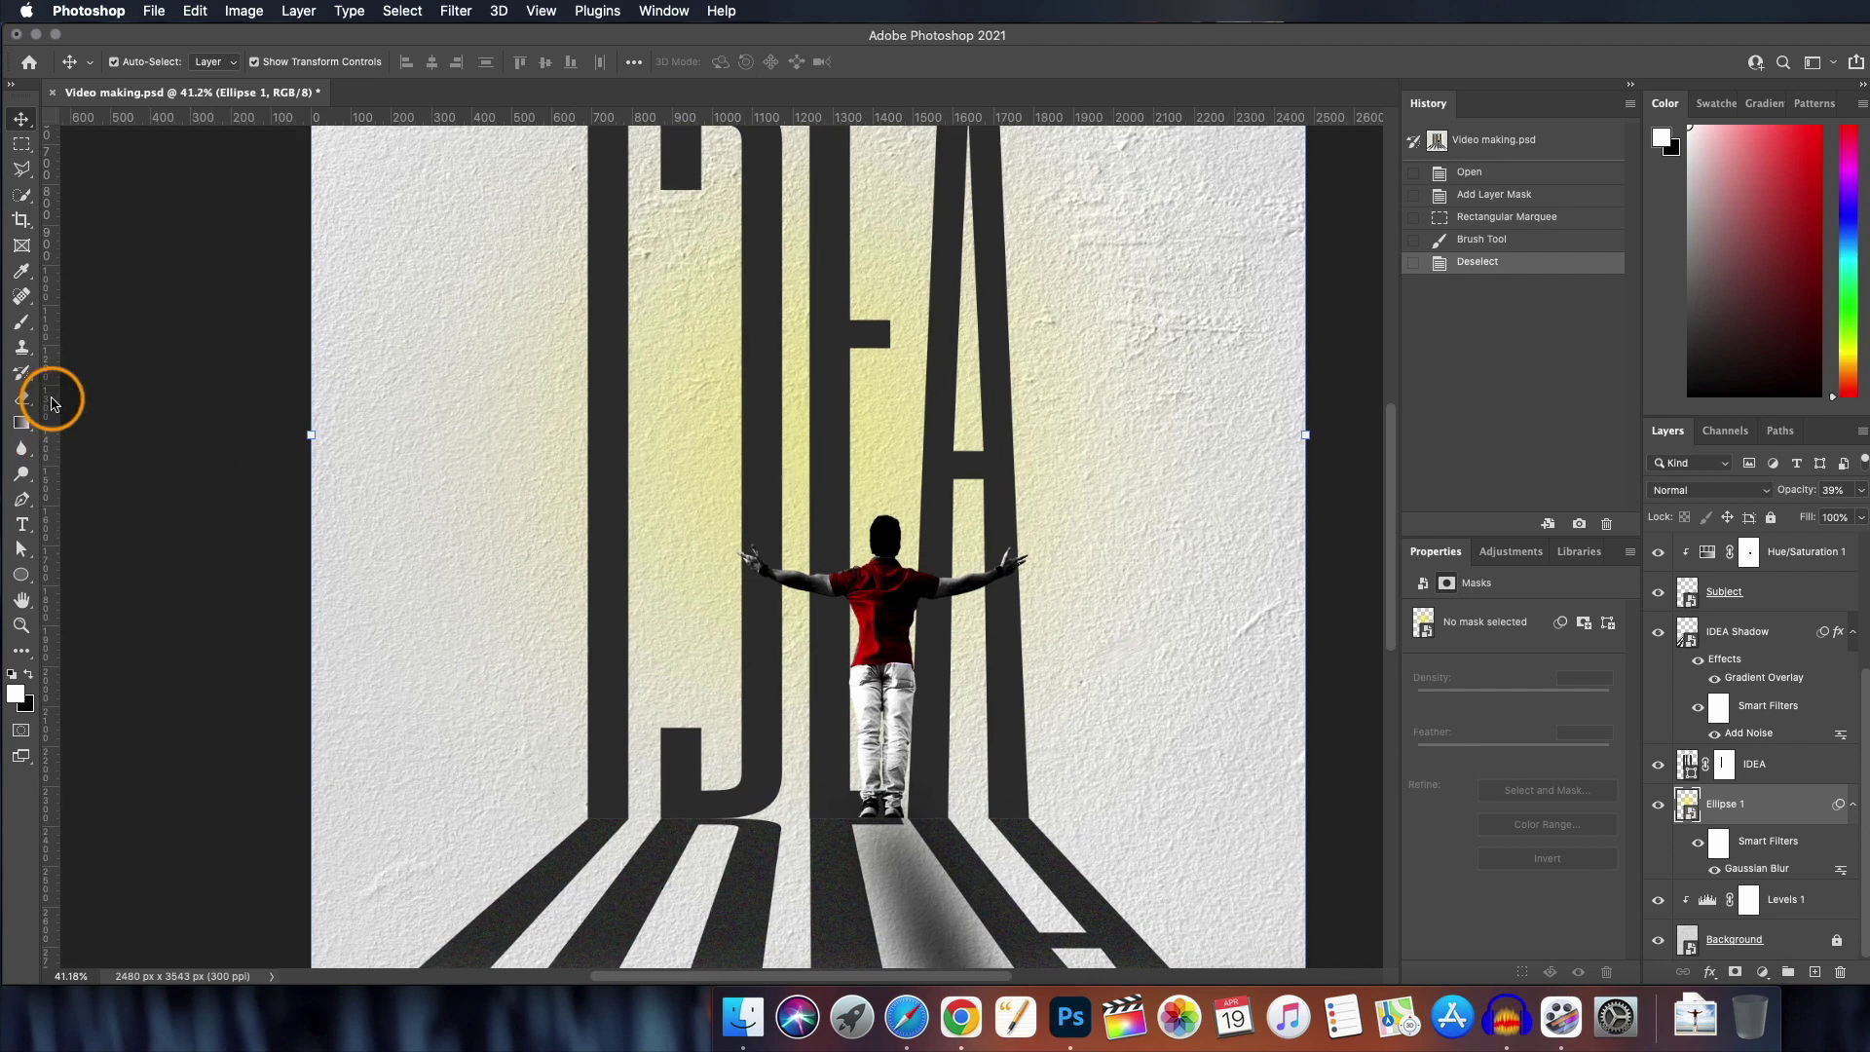
- Place vertical and horizontal guides along the left, right, top and bottom edges of the gap
drag(53, 403, 703, 409)
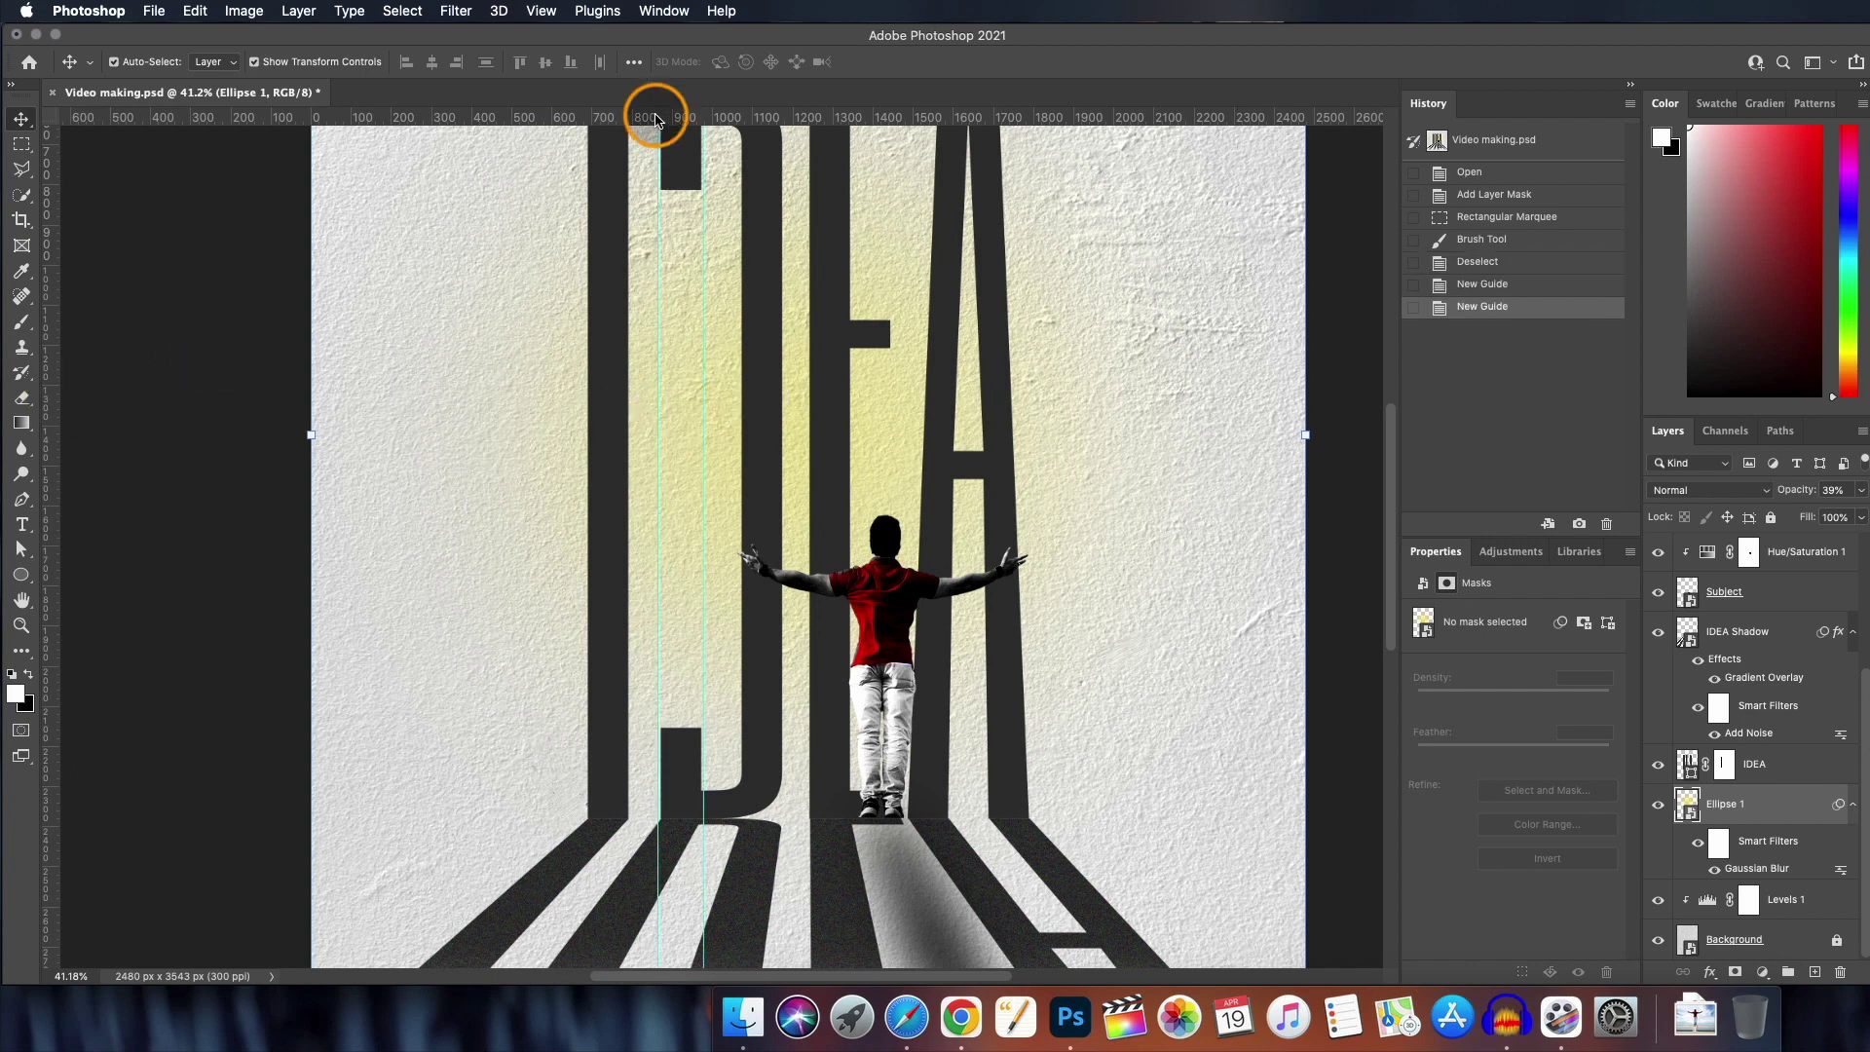
drag(646, 115, 689, 723)
drag(714, 115, 709, 193)
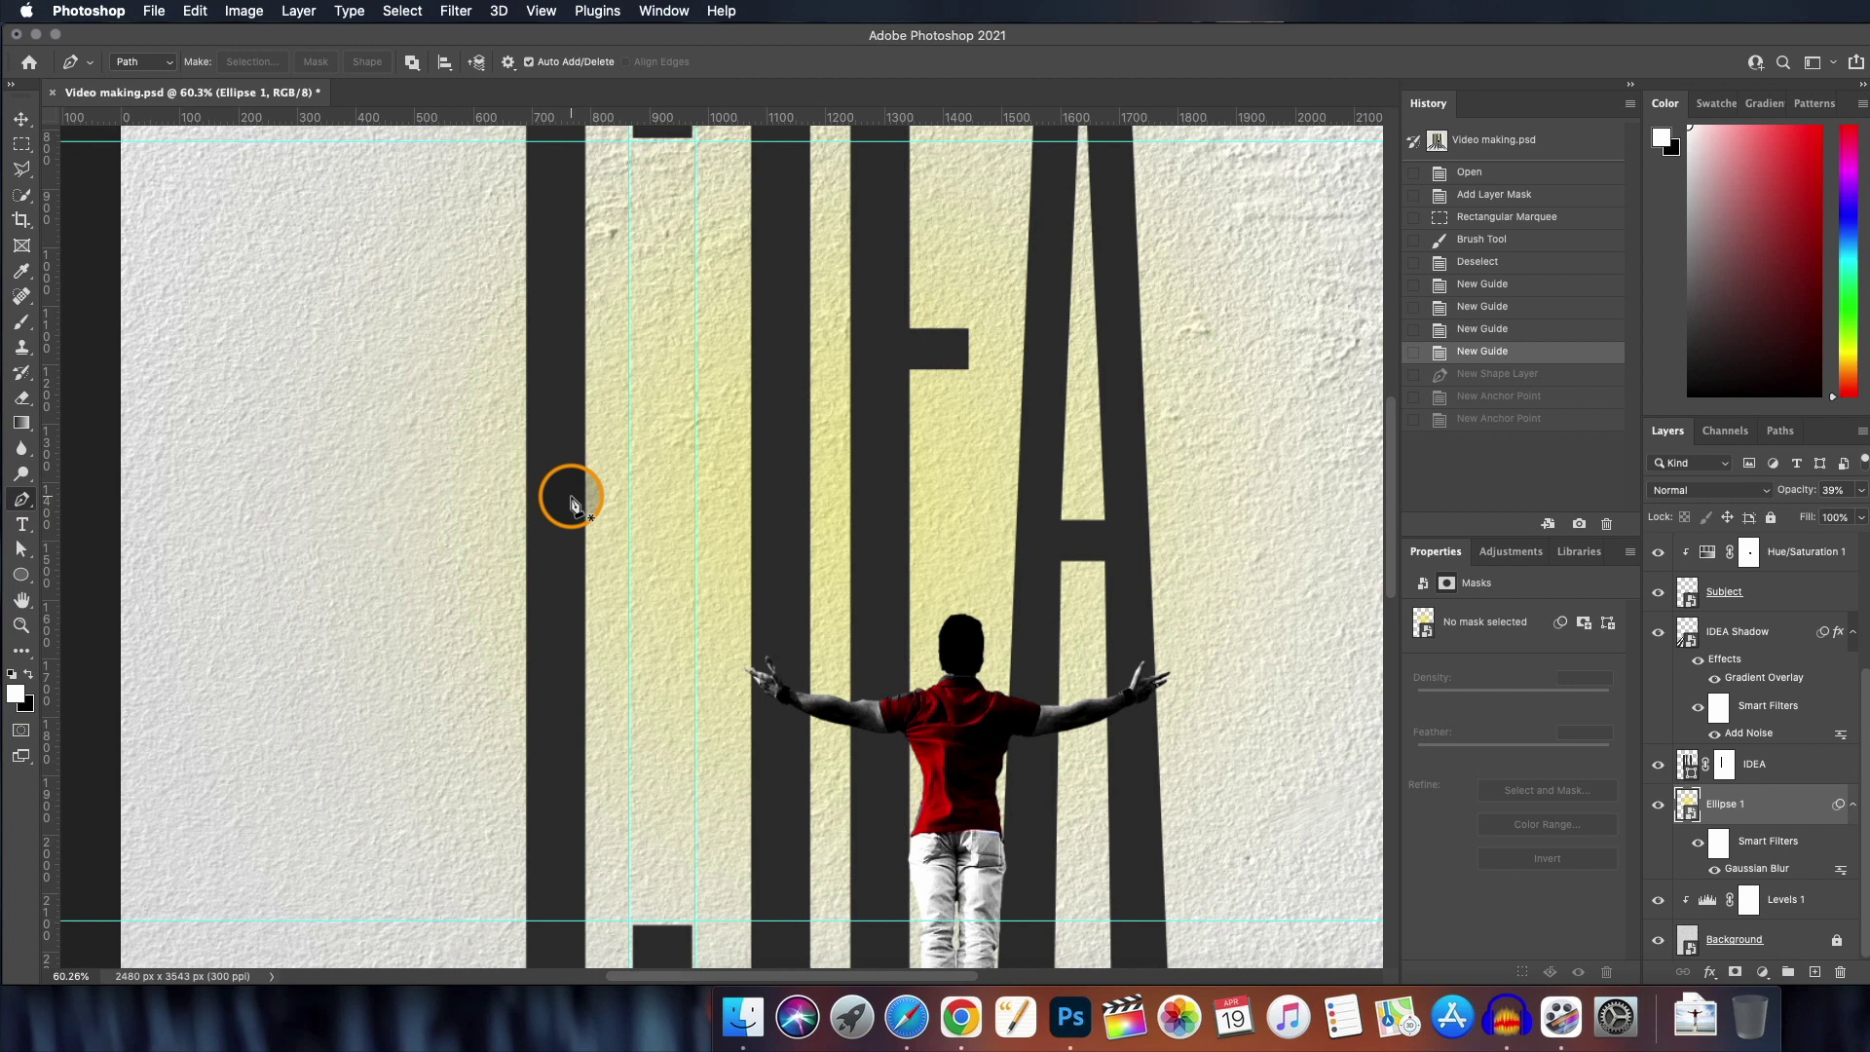
- Trace the gap with a closed four-corner rectangular Pen path
click(628, 141)
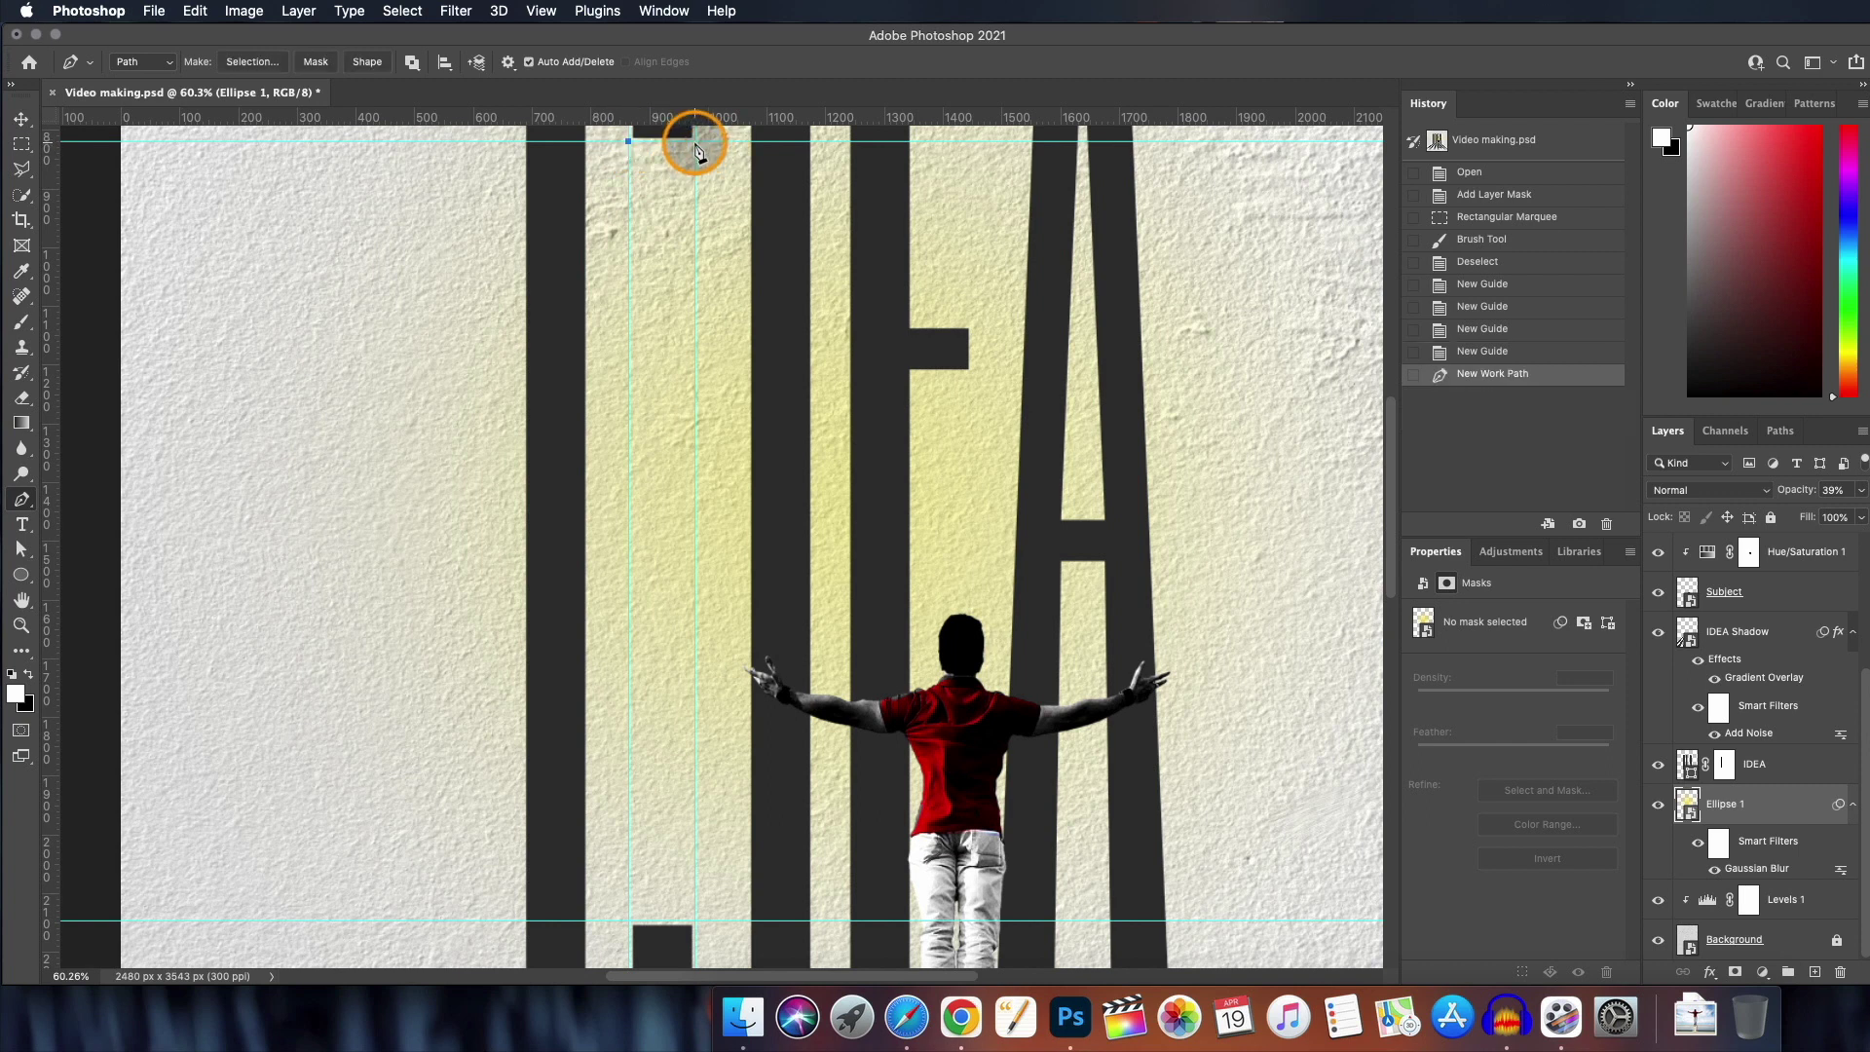
click(695, 141)
click(695, 919)
click(628, 920)
click(628, 142)
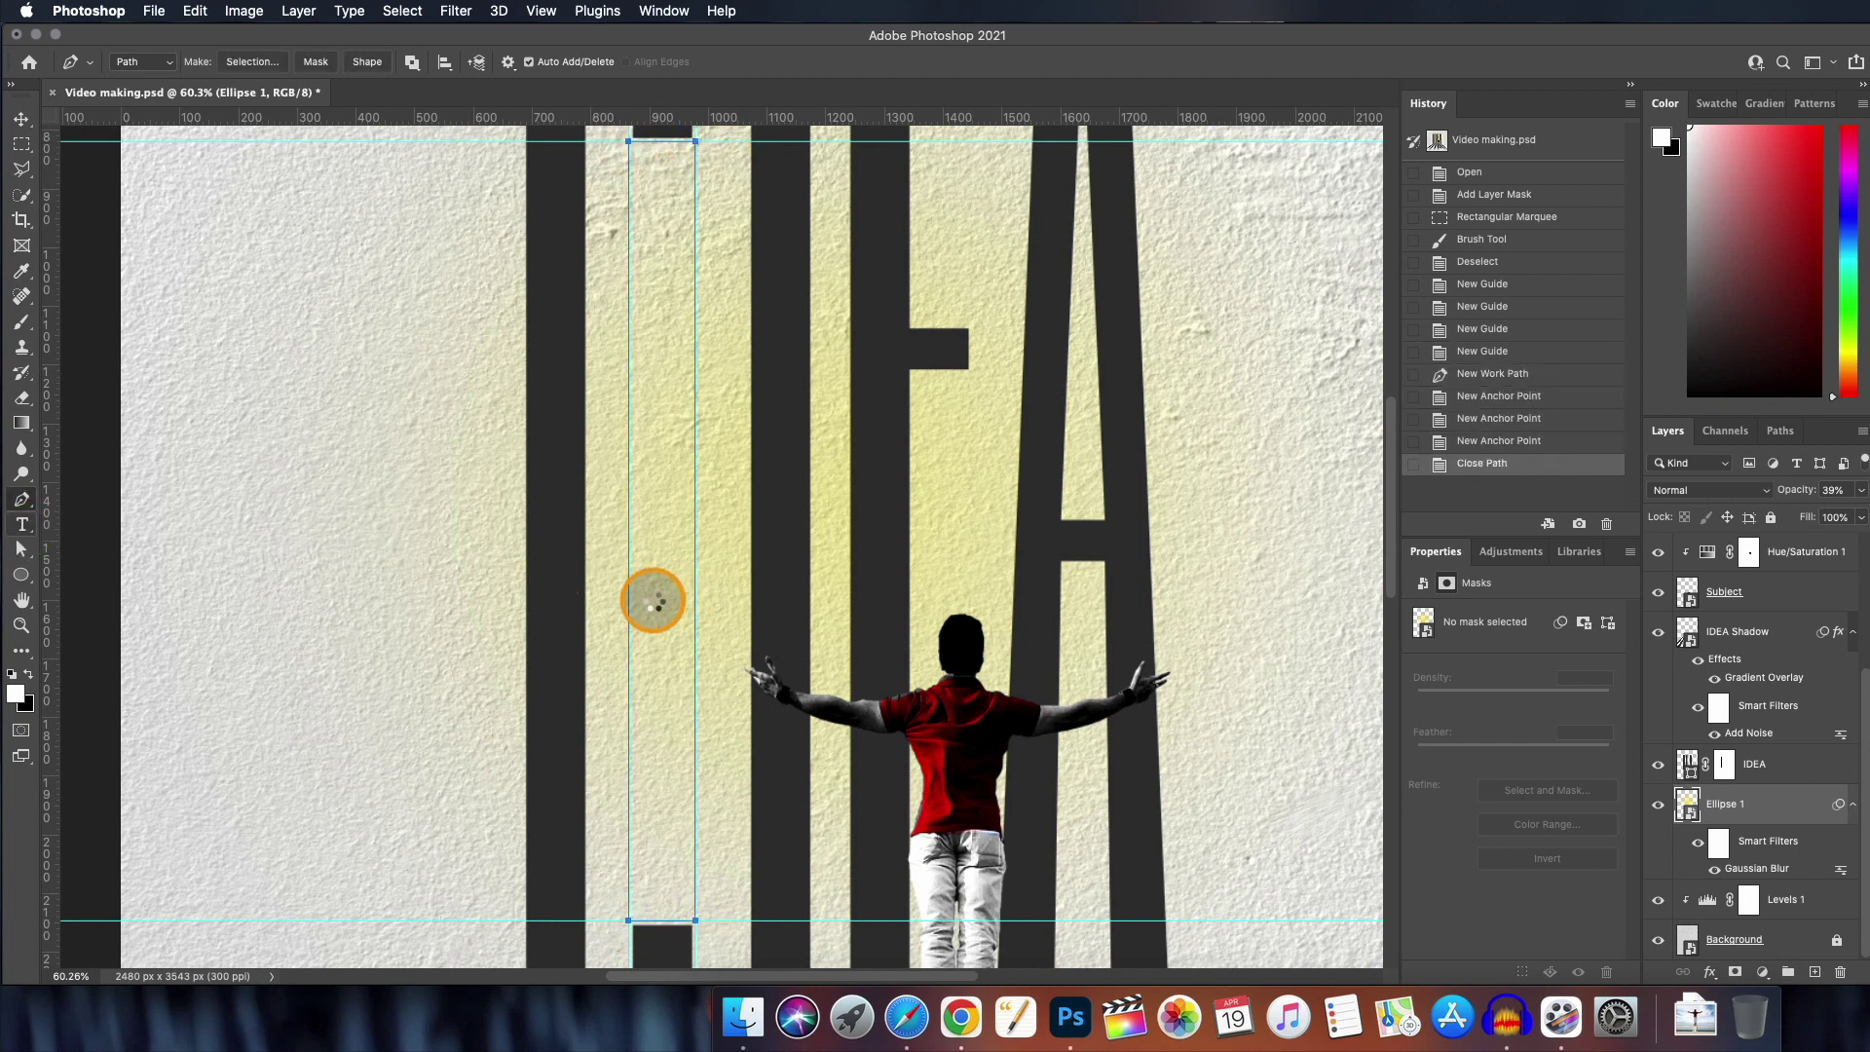
- Paste the 'Take up one idea' quote as text inside the rectangular path
key(t)
click(653, 598)
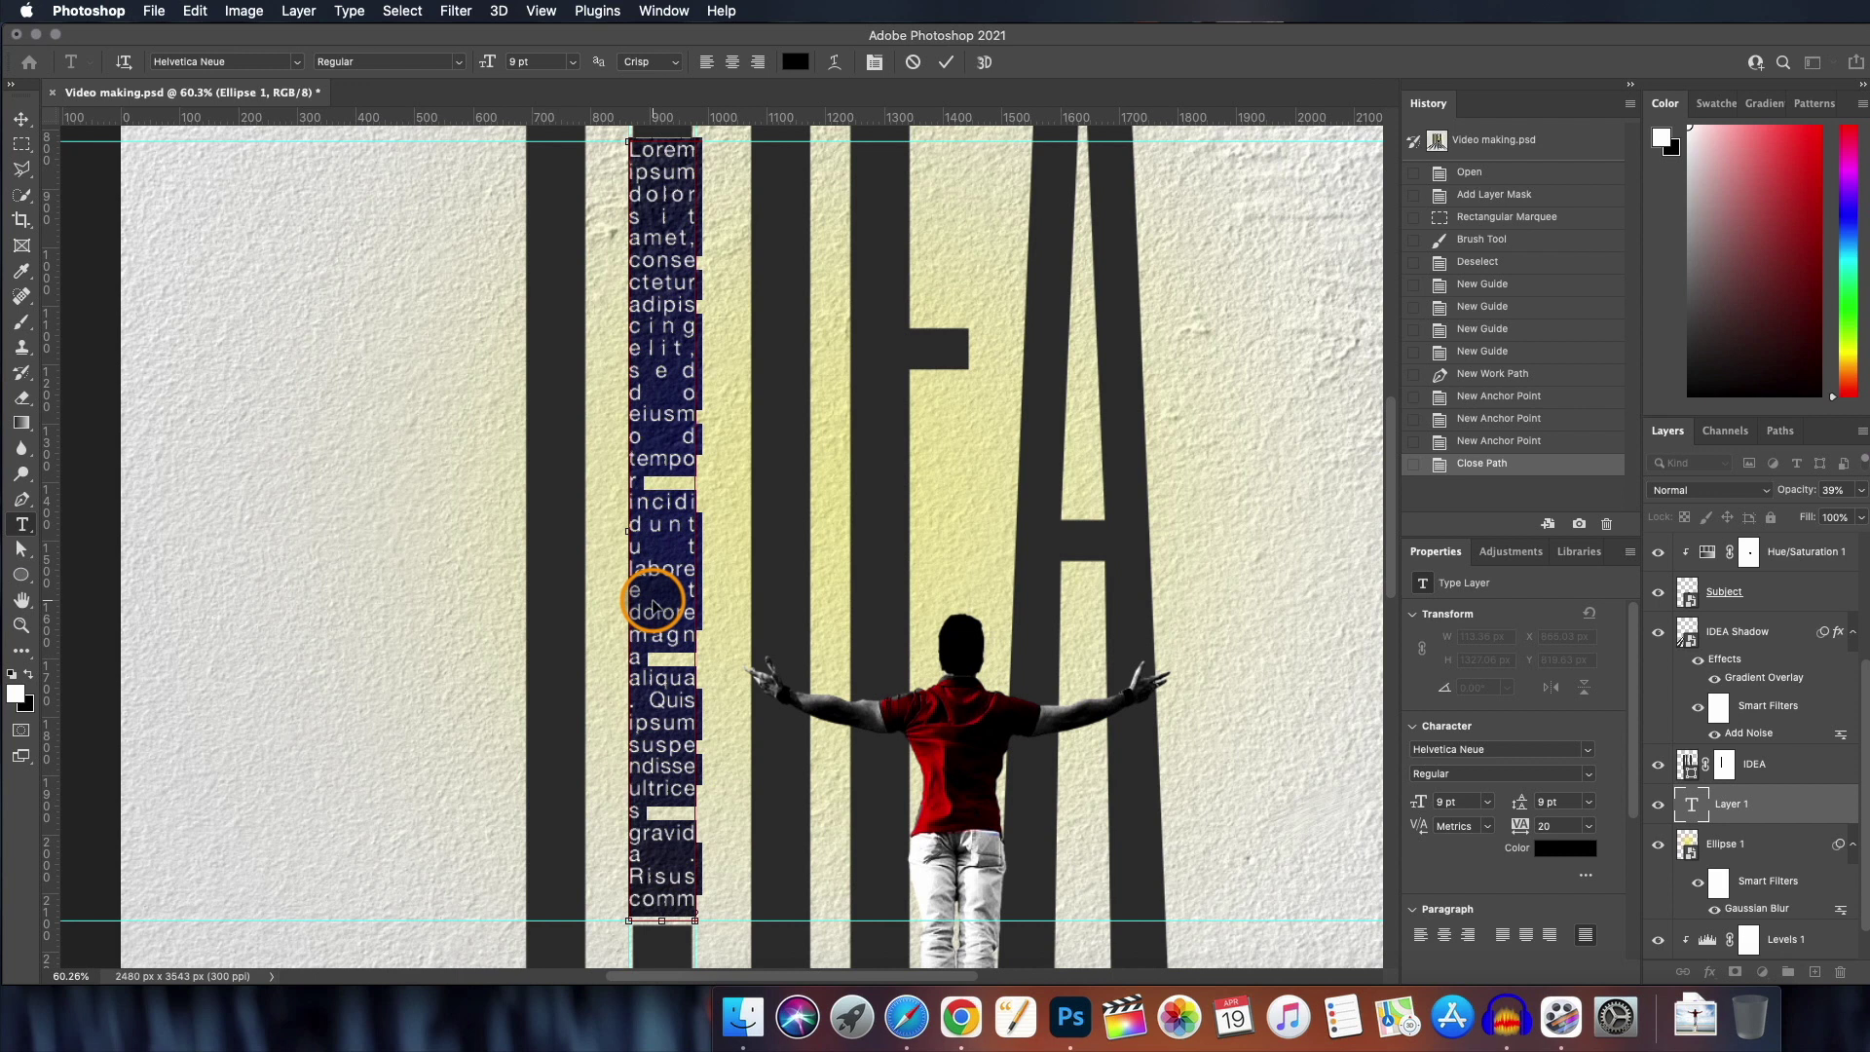
key(super+v)
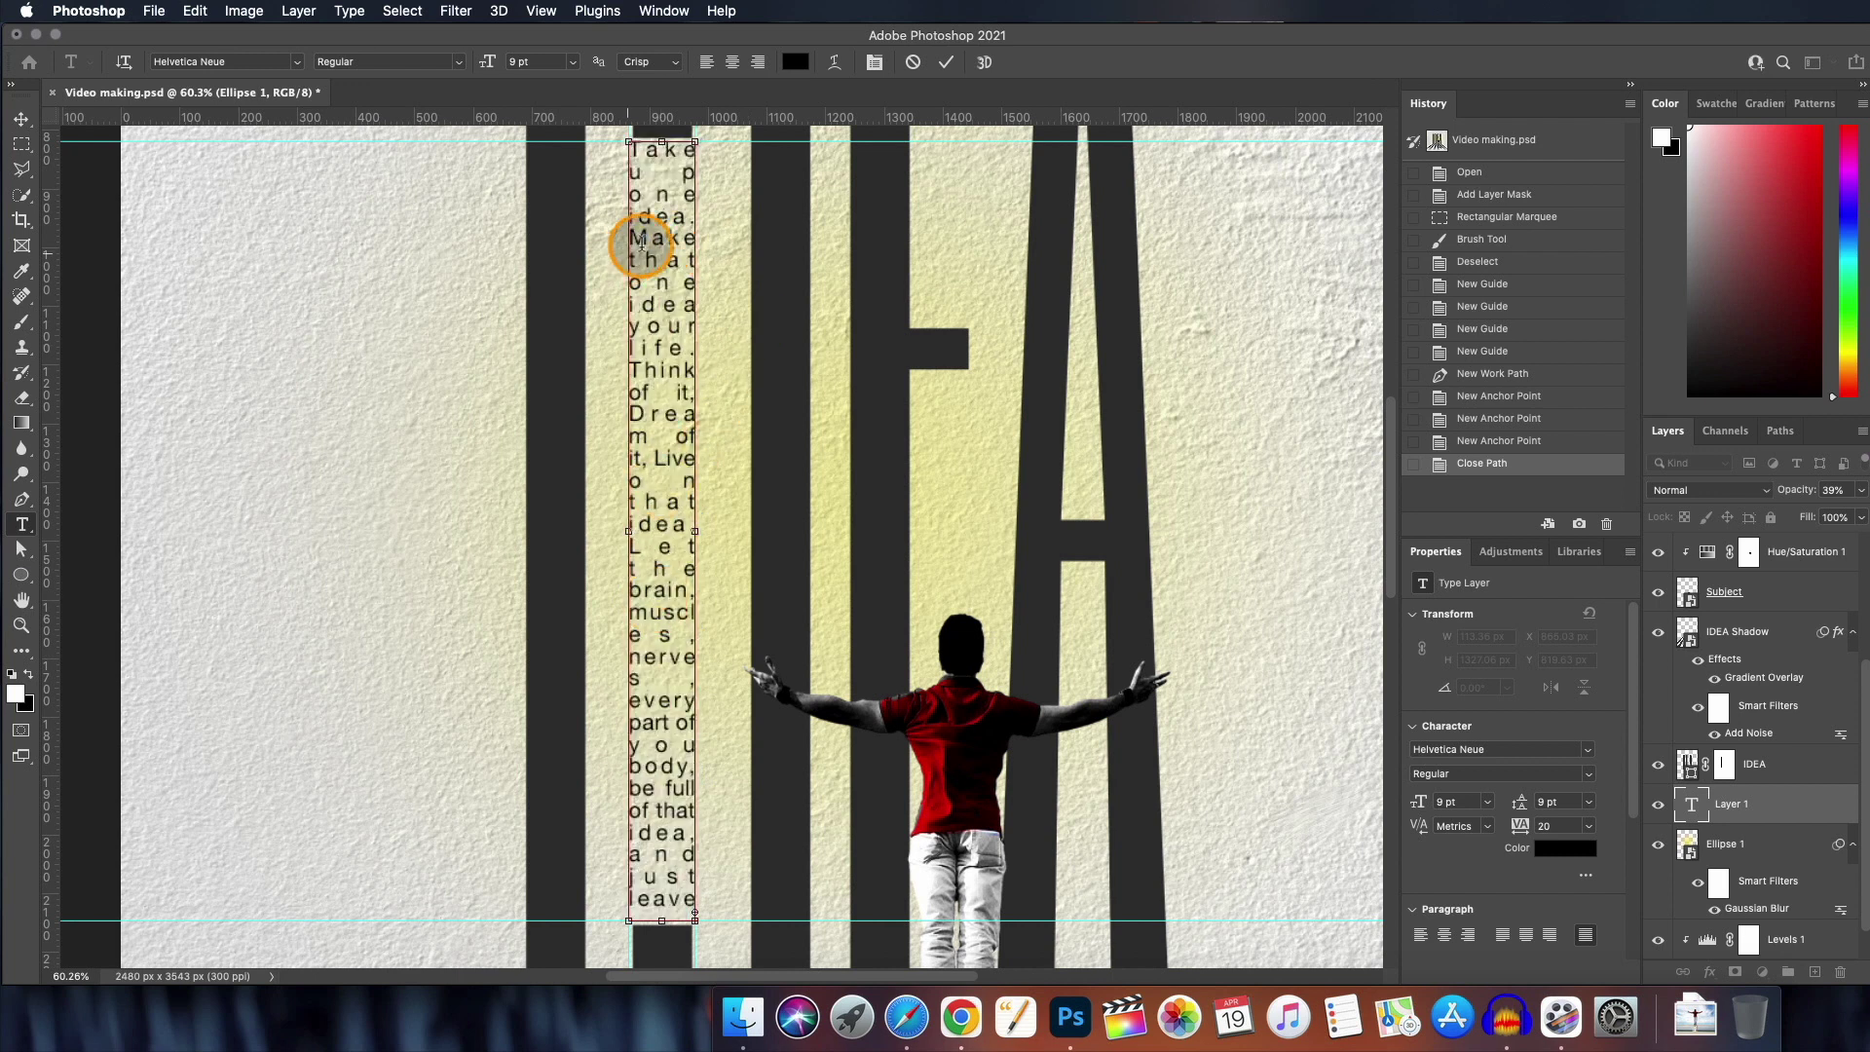
key(super+Return)
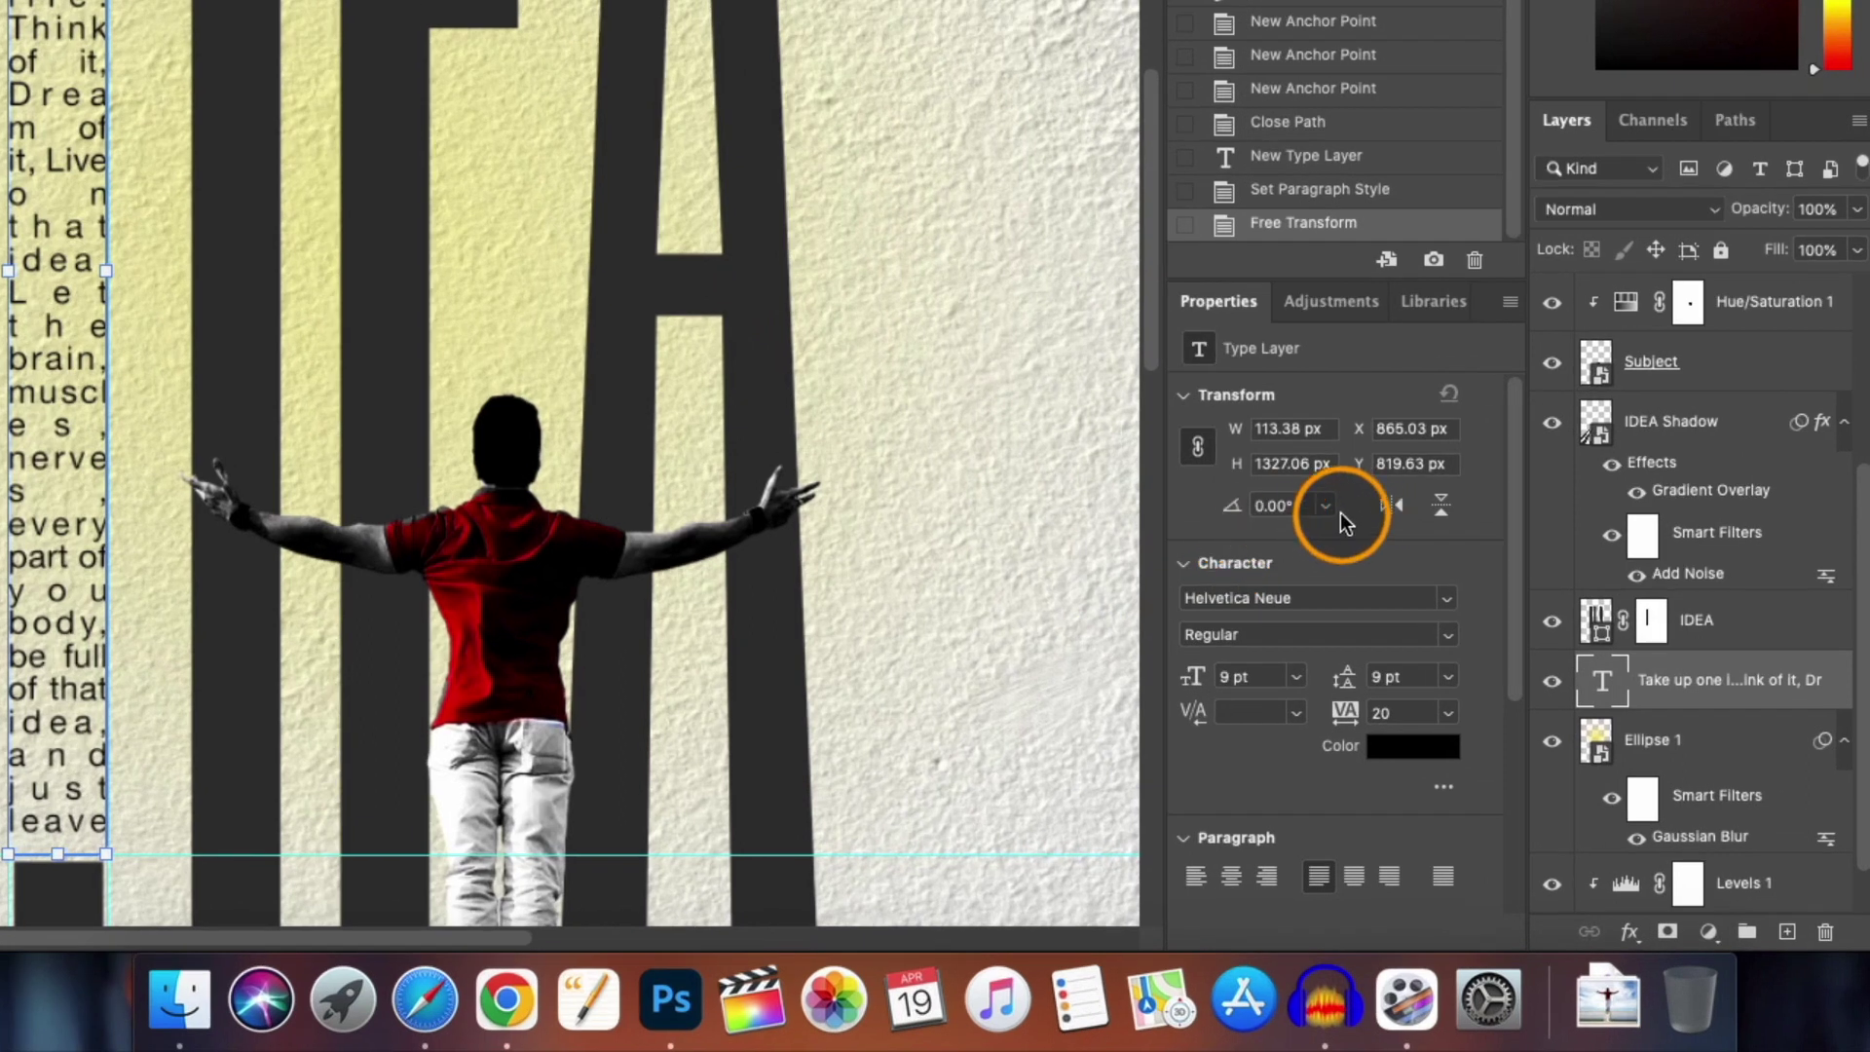
- Rotate the quote -90° so it runs as a vertical column within the gap
click(1349, 528)
click(1305, 593)
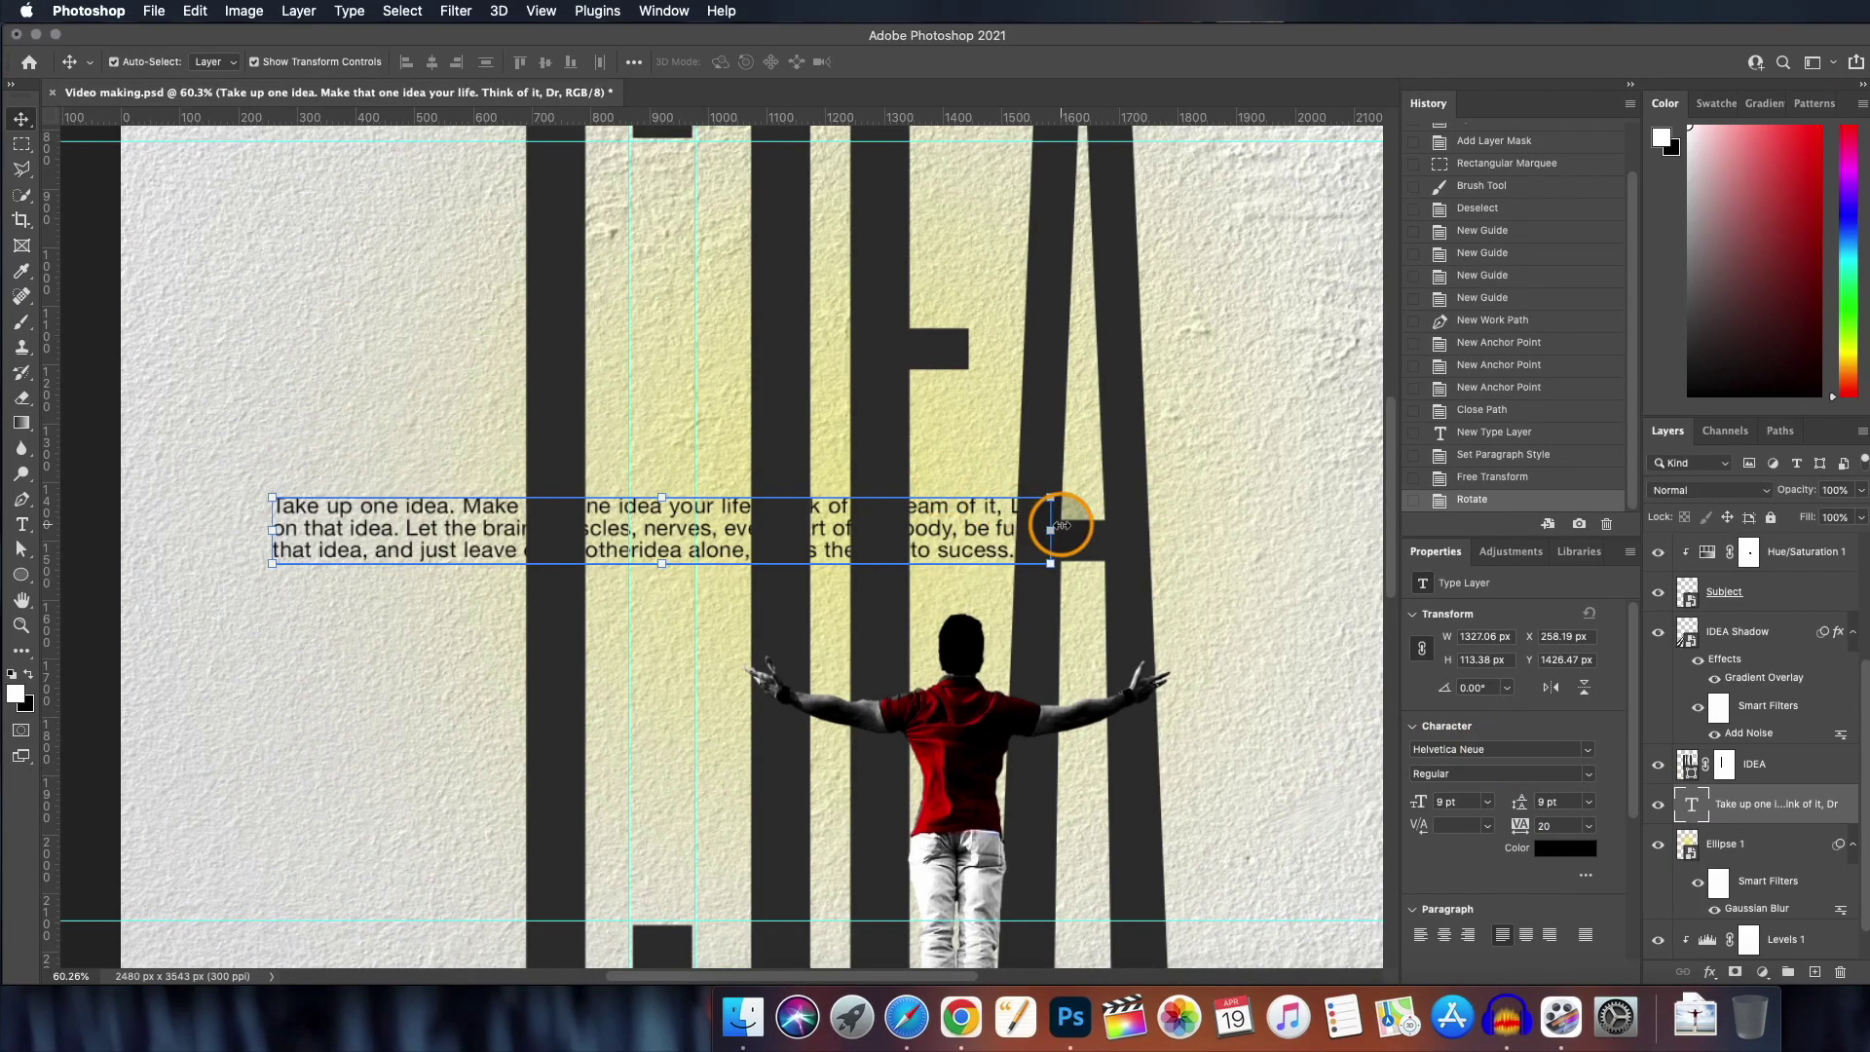
drag(1065, 492, 662, 351)
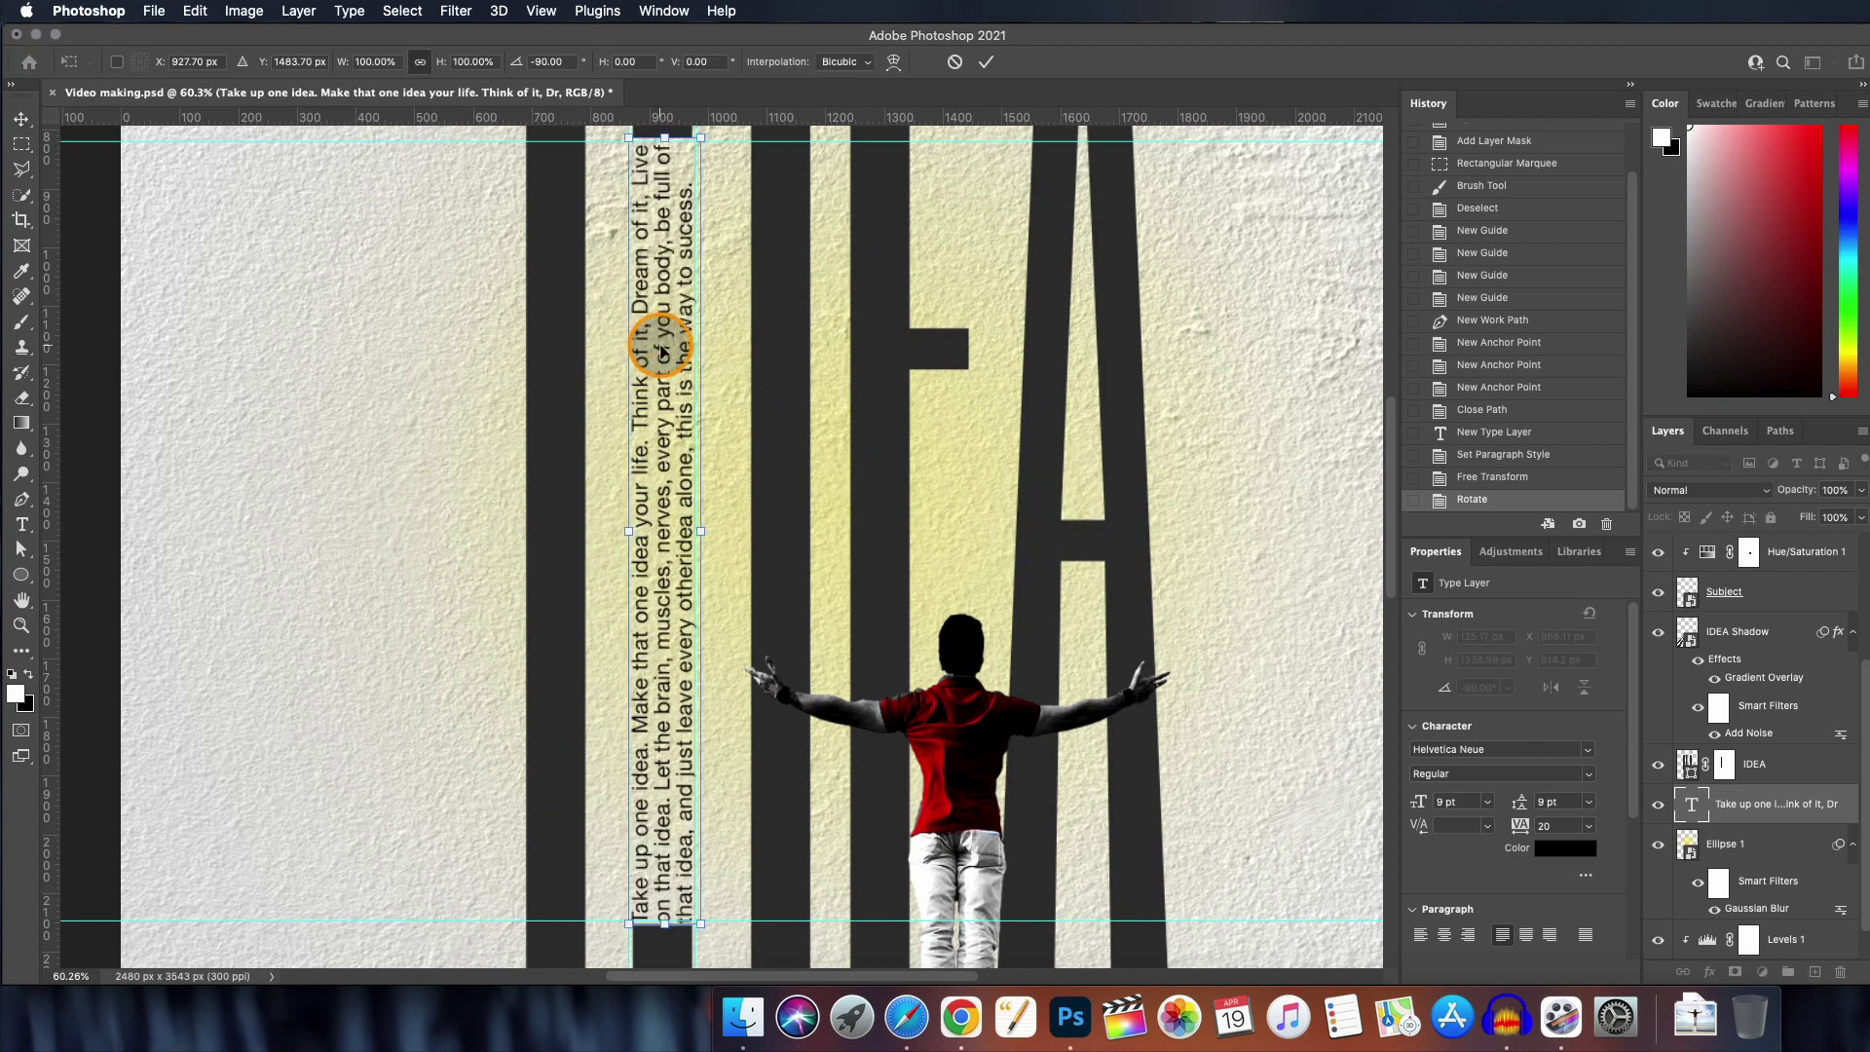
click(985, 61)
click(1212, 438)
- Duplicate the quote text layer and place the copy to the left
scroll(735, 504, down, 2)
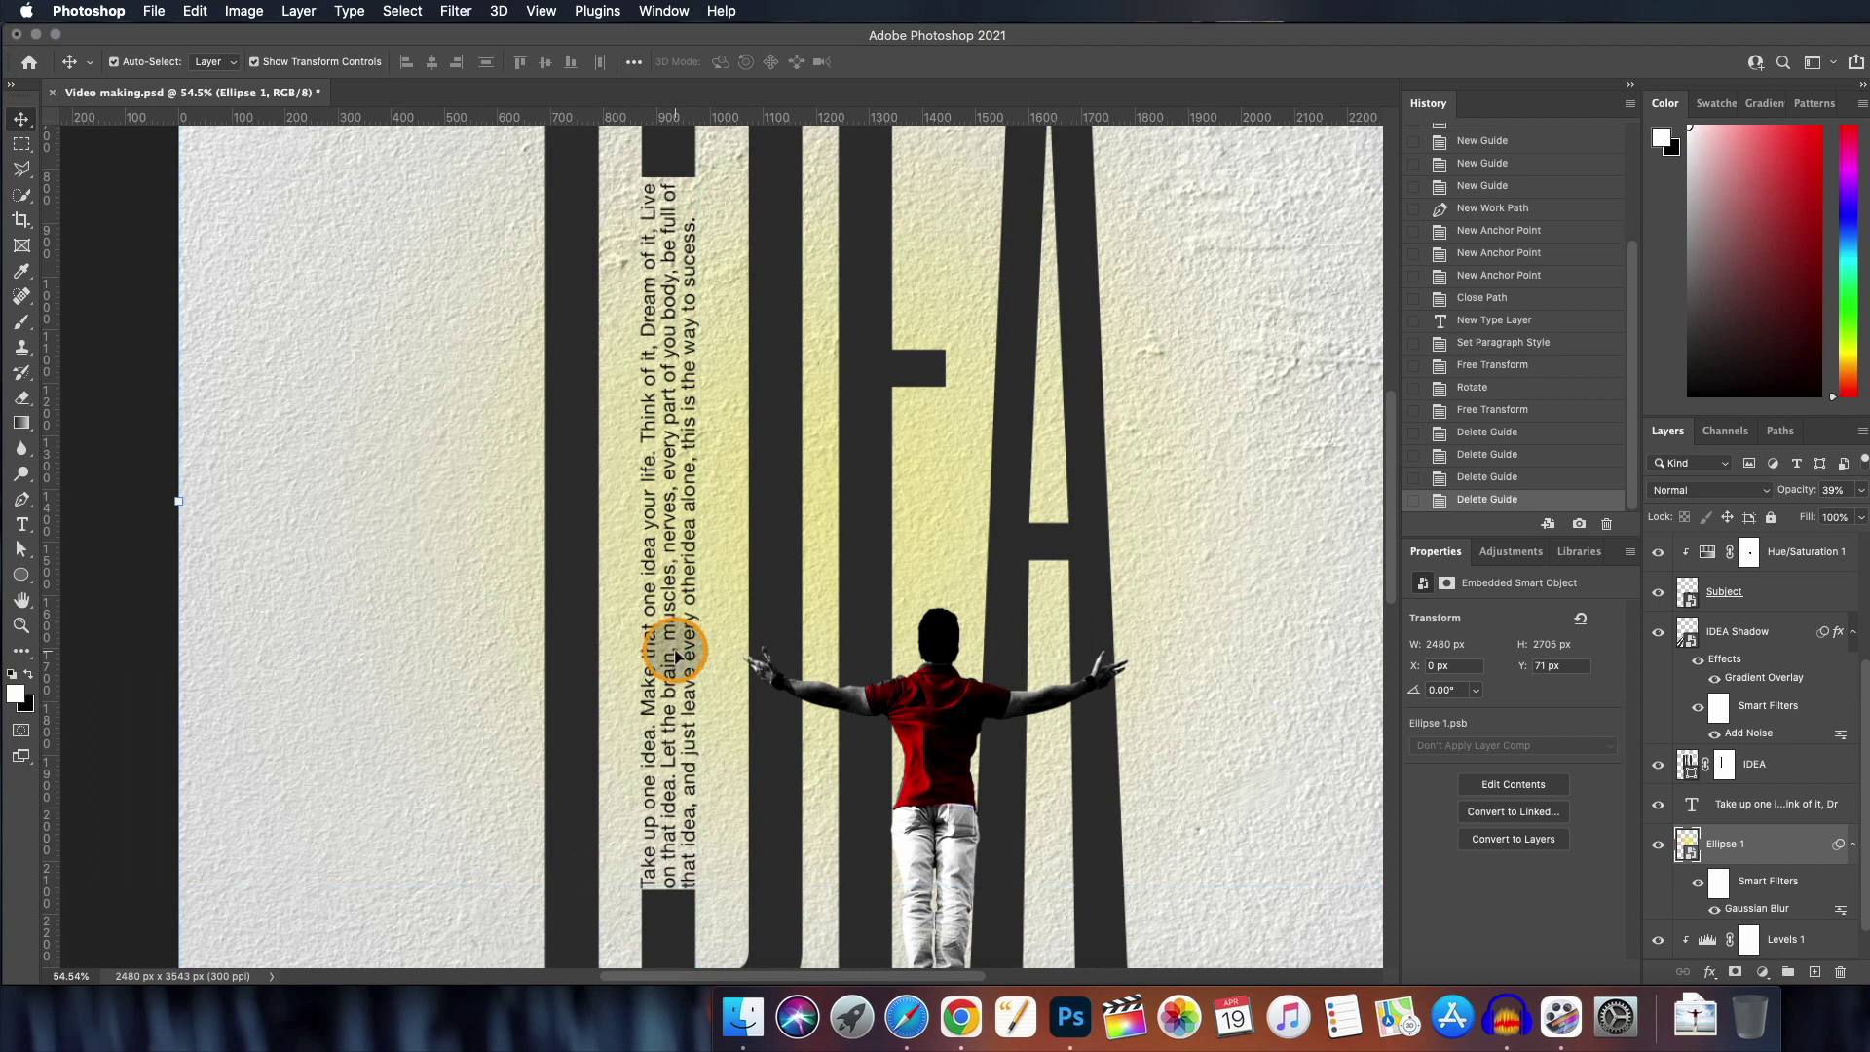
key(Left)
scroll(751, 522, down, 3)
scroll(576, 458, up, 5)
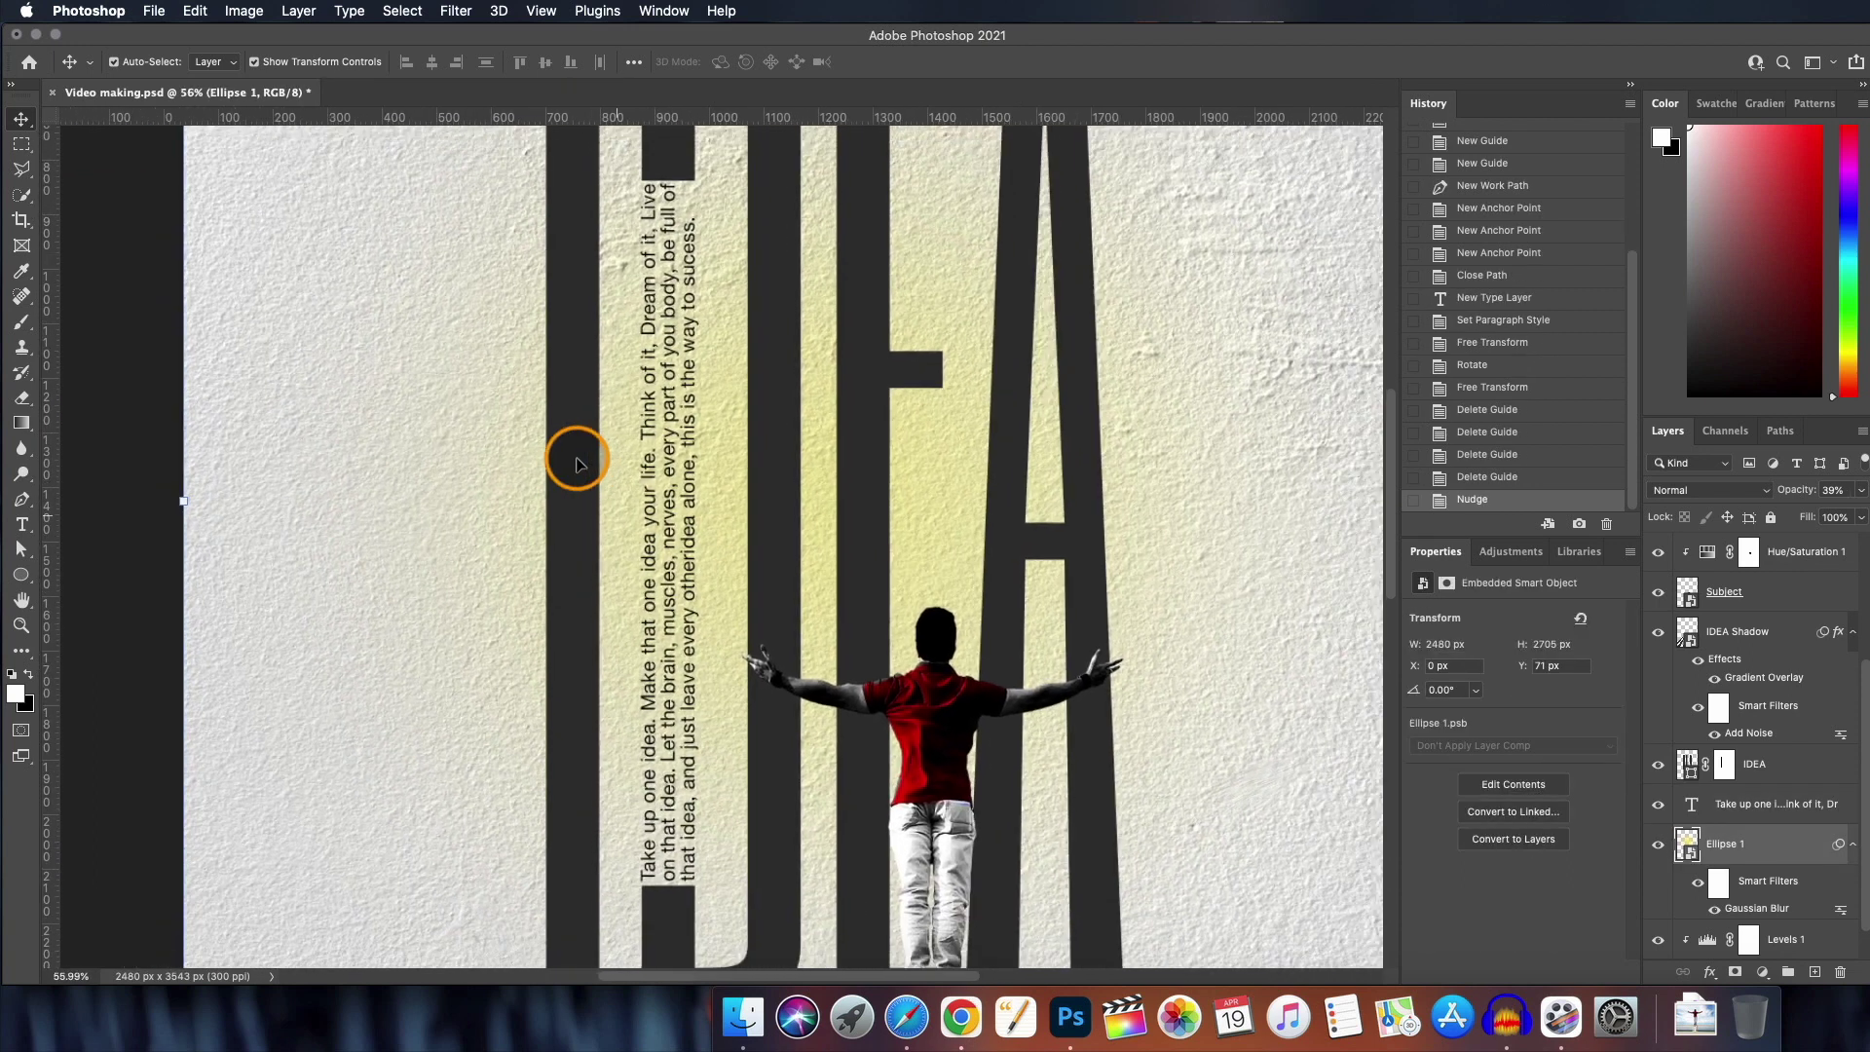
click(673, 452)
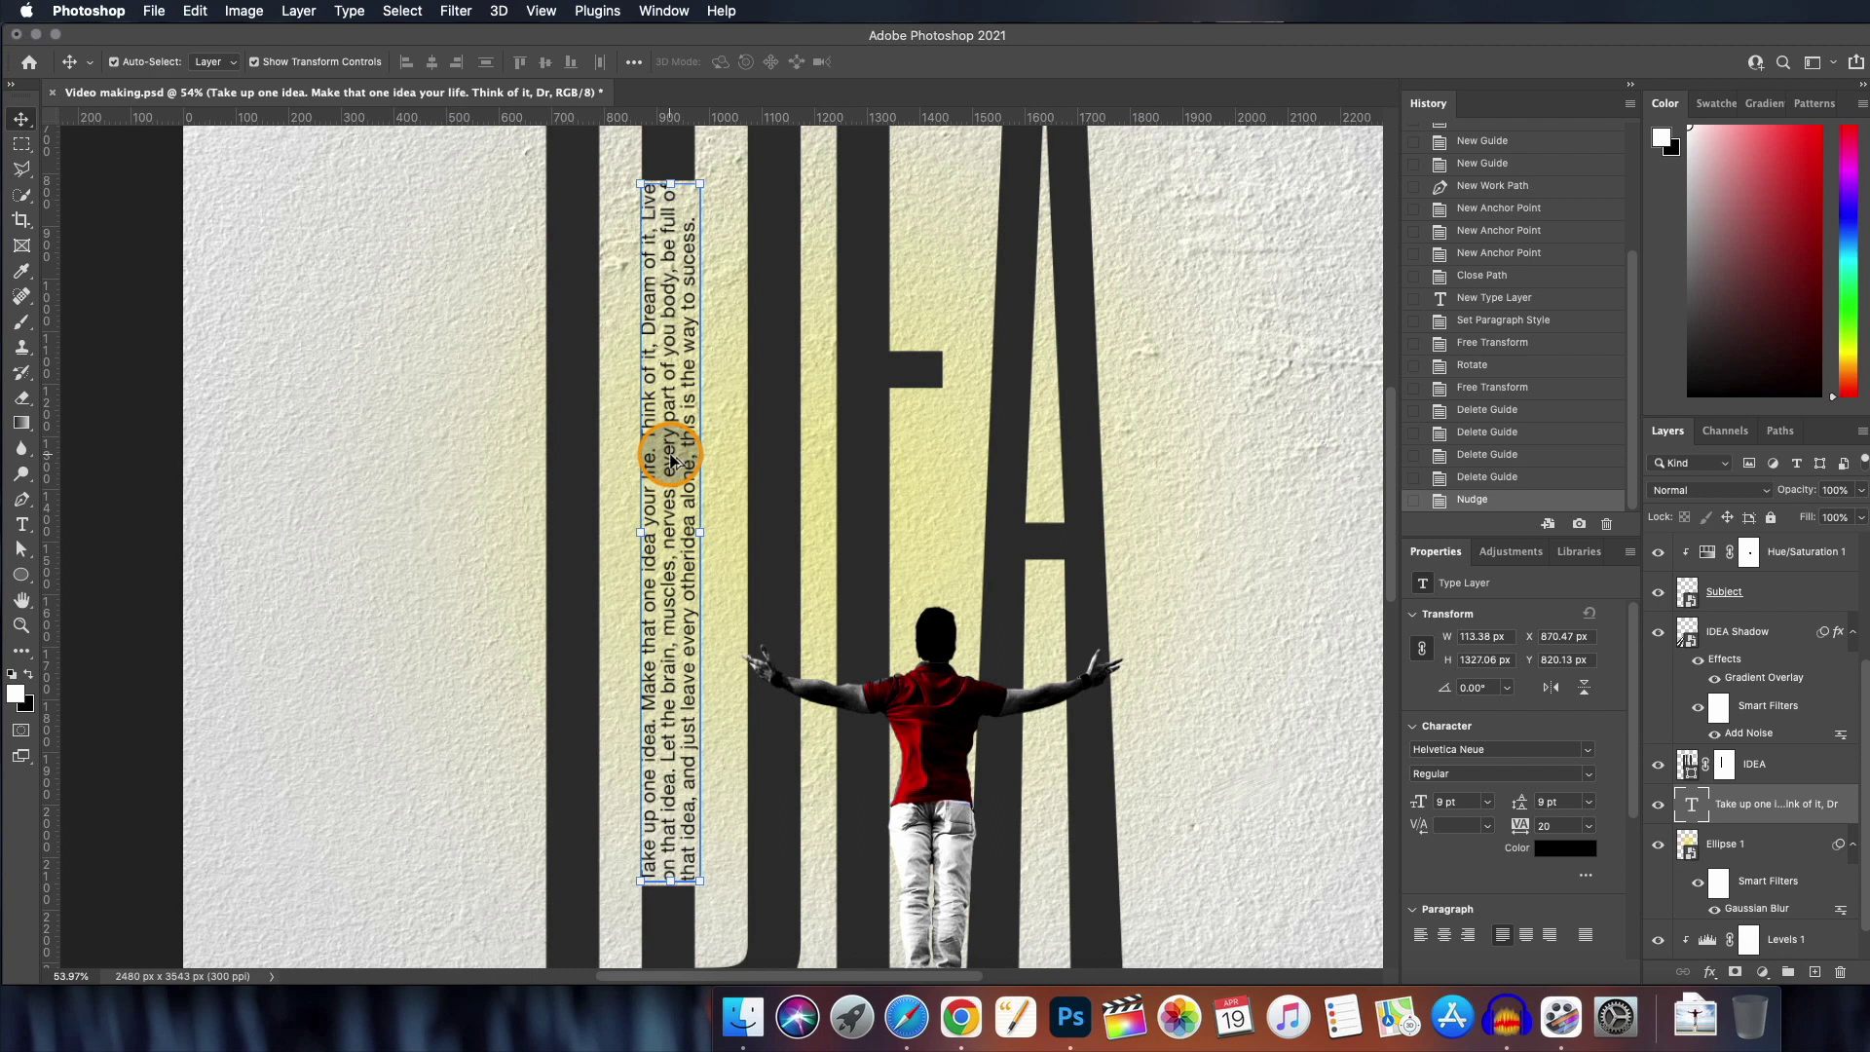
drag(671, 458, 464, 462)
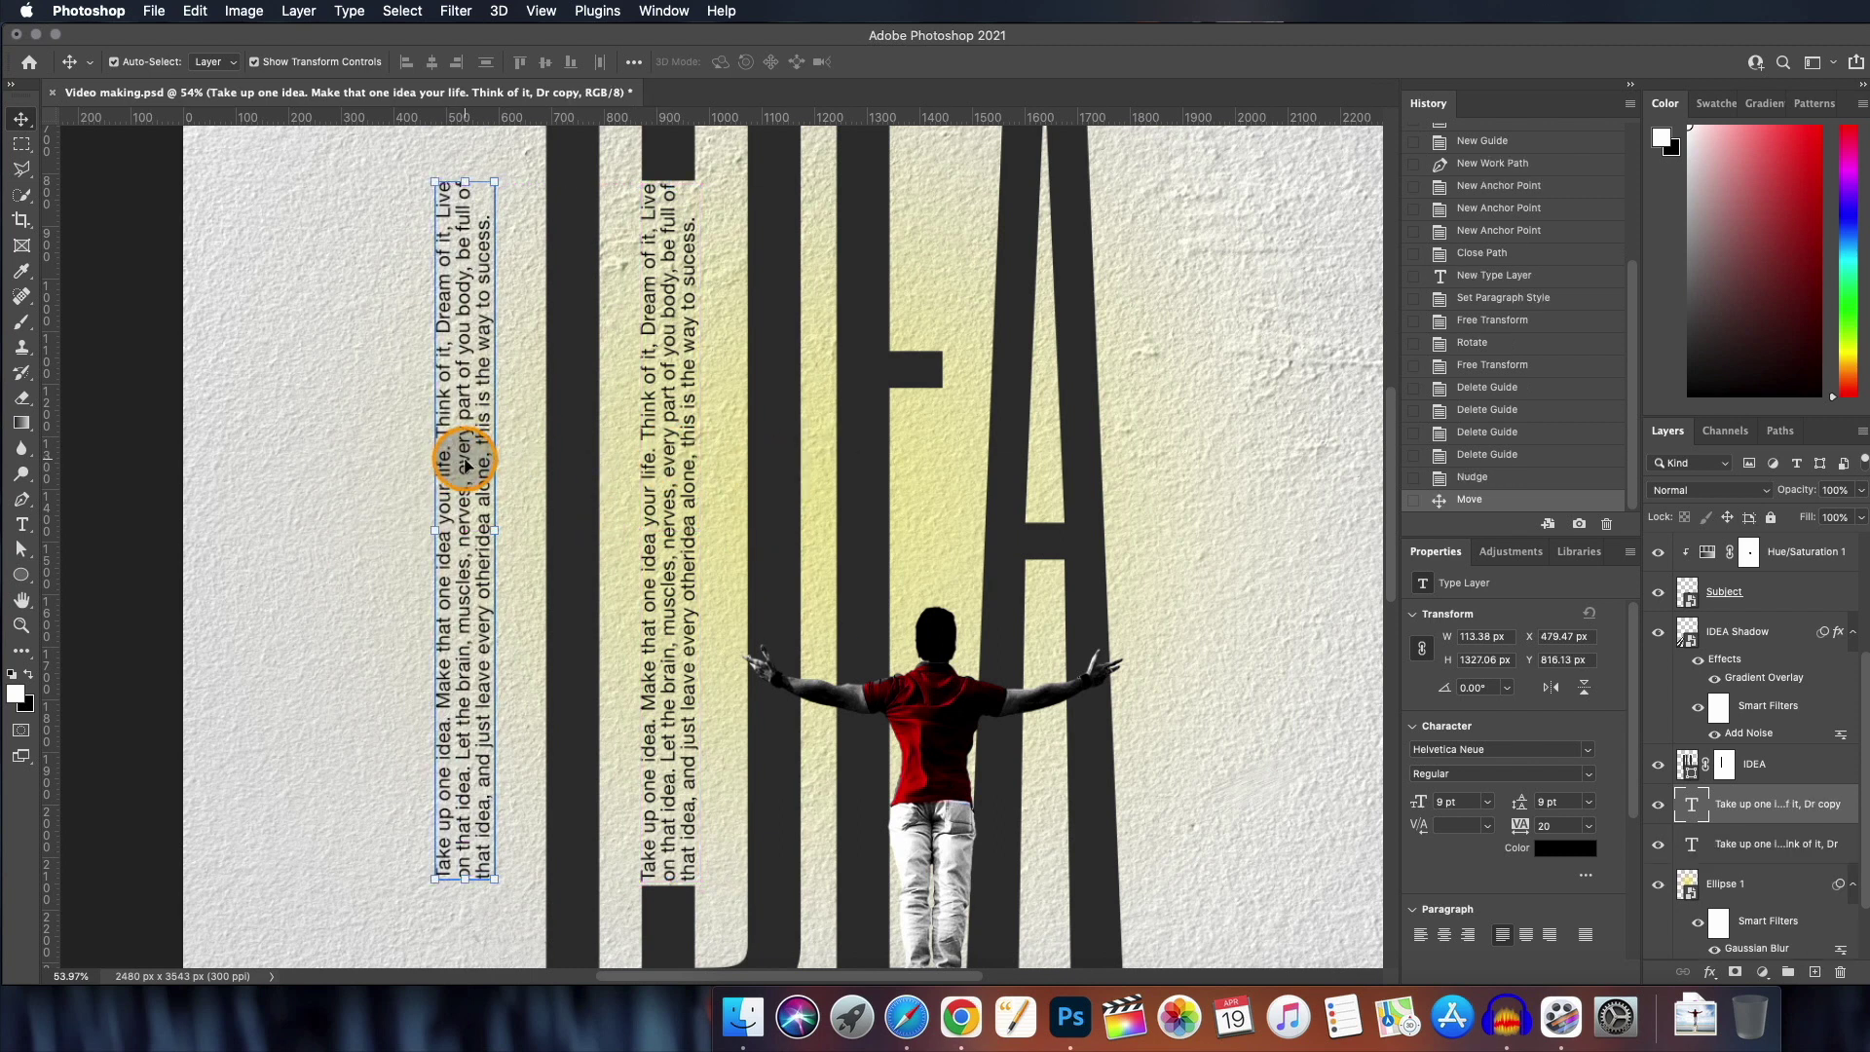
- Replace the copy's text with the author's name and set it to Italic
double_click(467, 465)
key(ctrl+a)
key(BackSpace)
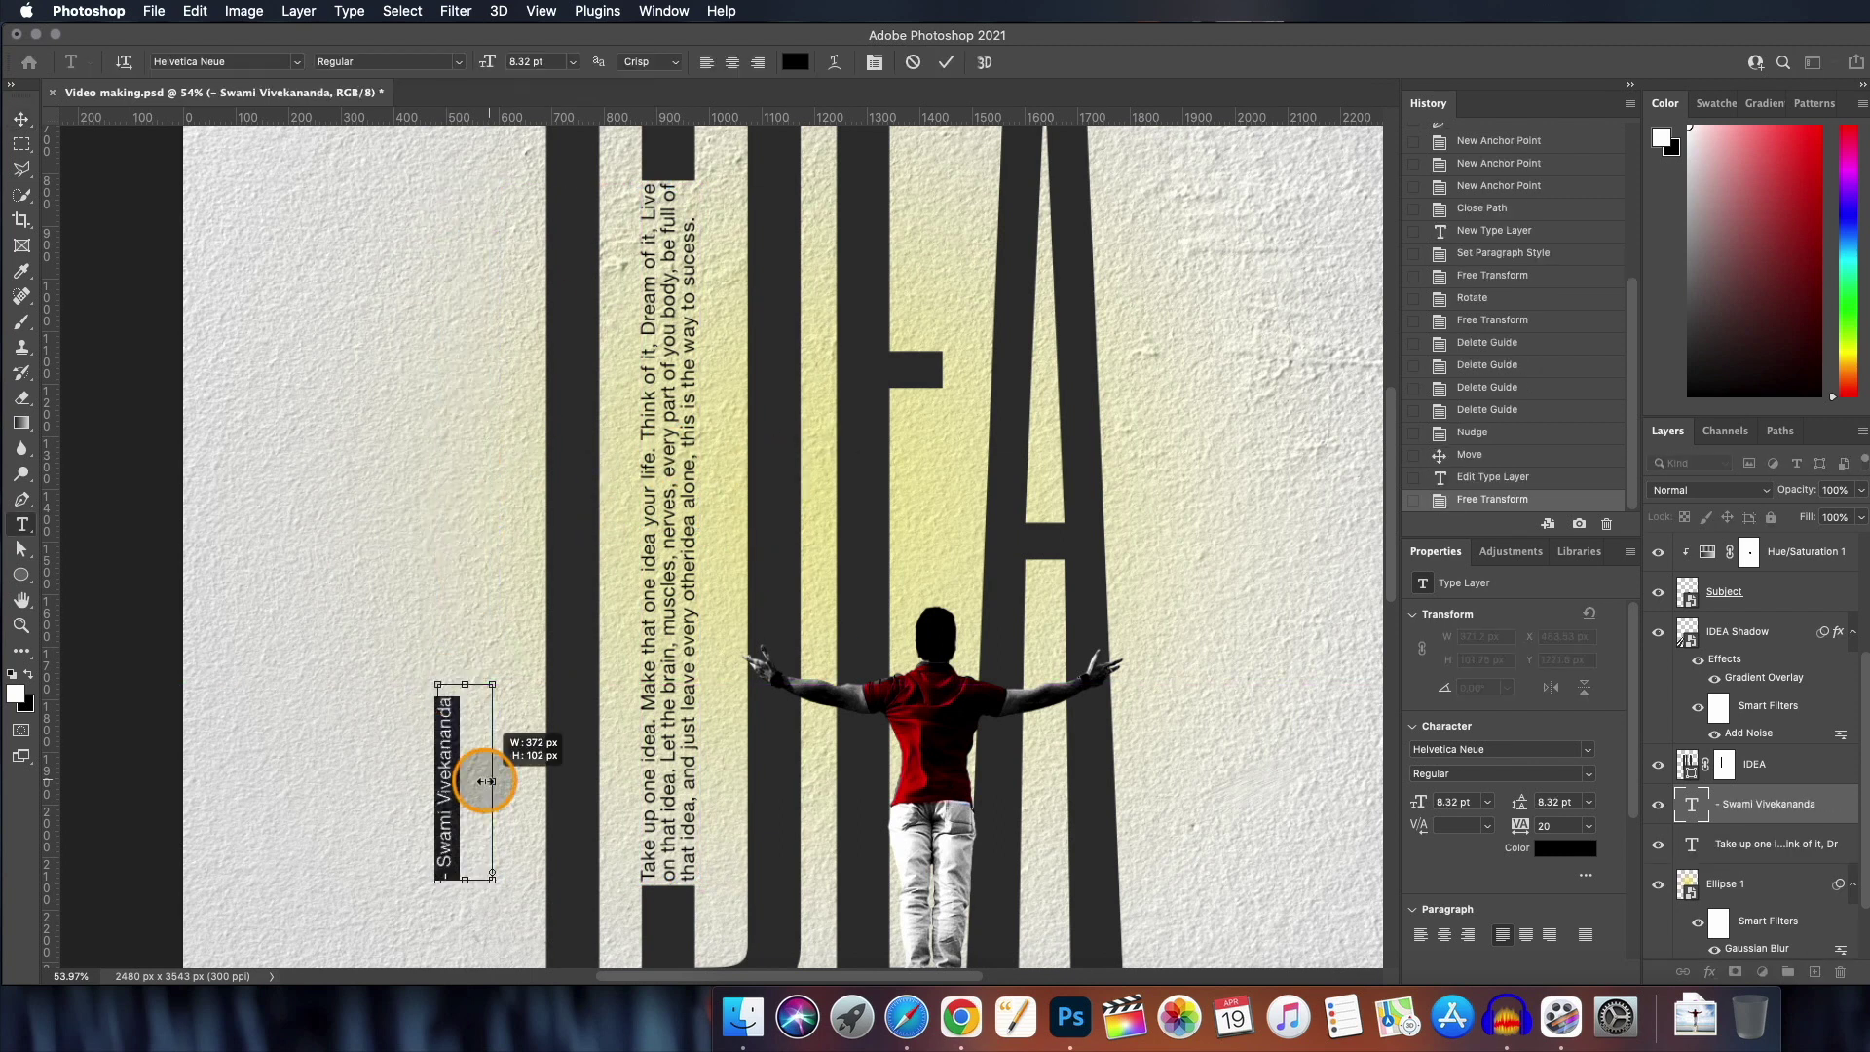
click(1500, 773)
click(1435, 873)
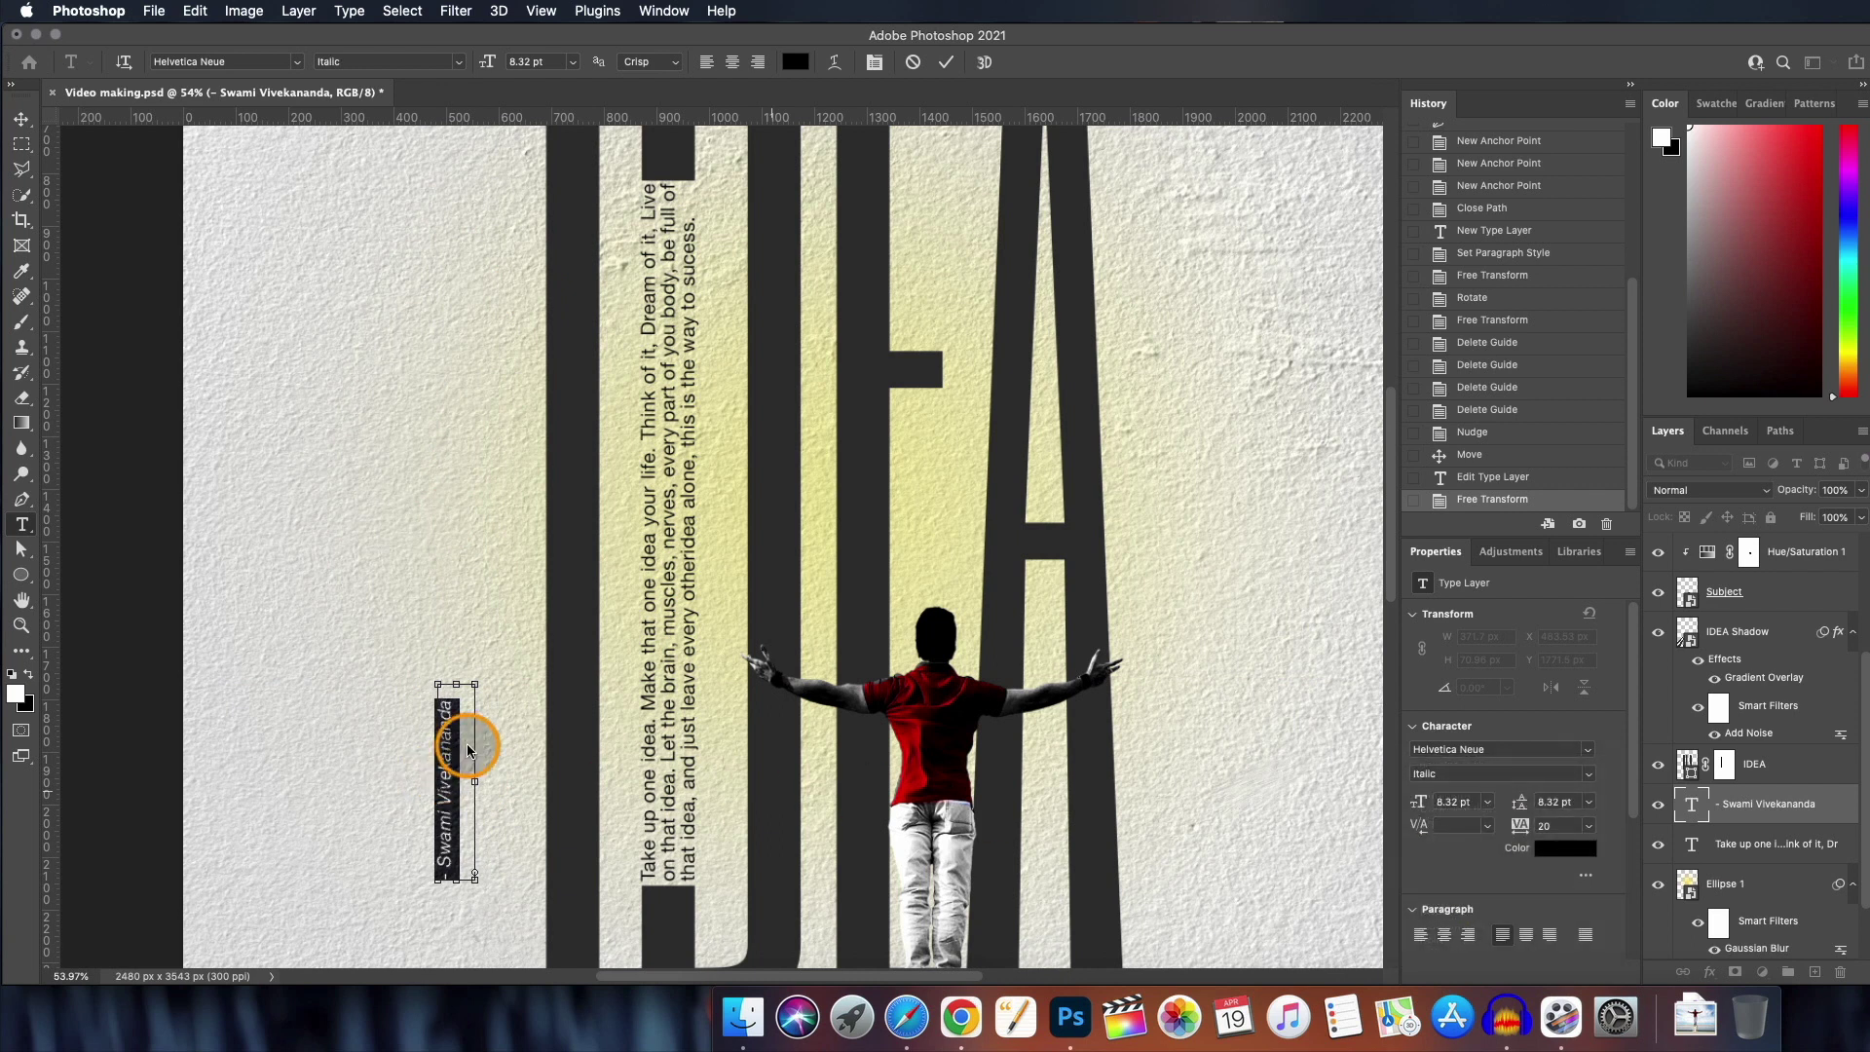
click(946, 61)
- Move the italic credit up beside the top of the quote column
key(v)
drag(456, 779, 724, 292)
scroll(730, 316, up, 2)
click(1076, 472)
scroll(838, 552, down, 2)
scroll(839, 552, down, 3)
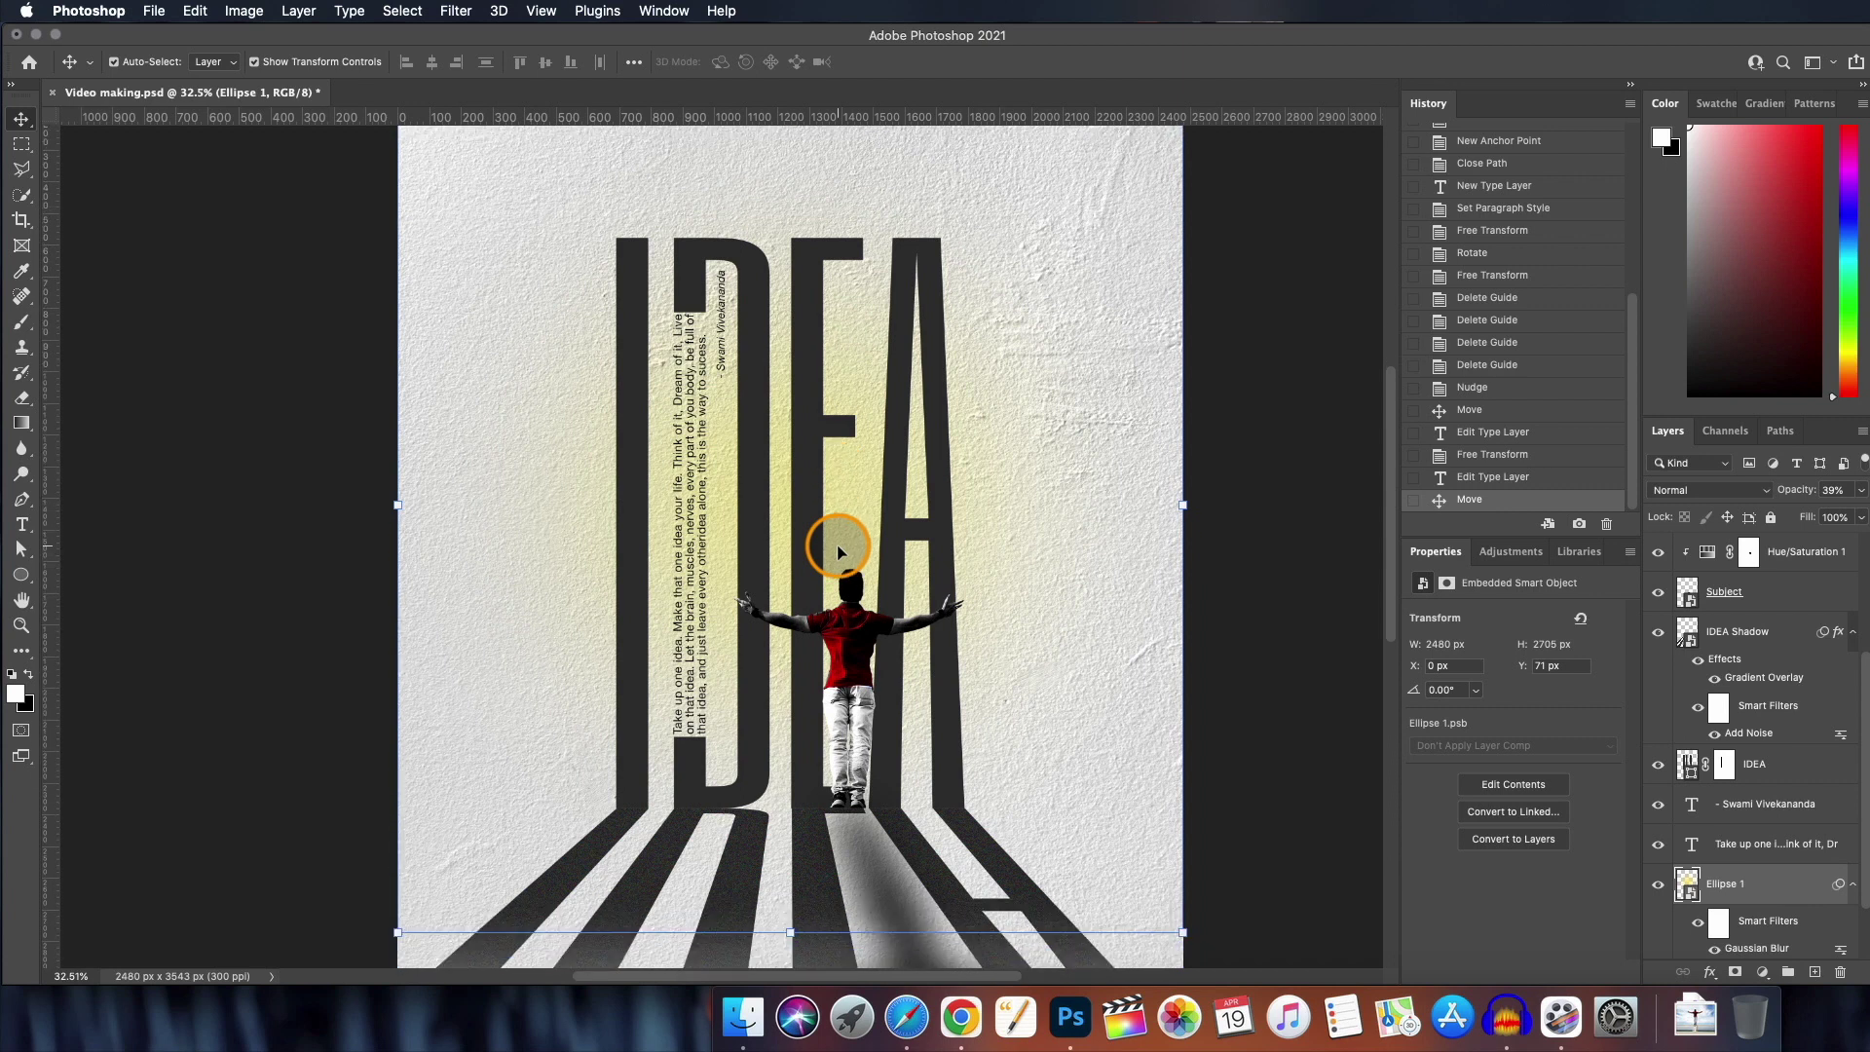
scroll(837, 551, down, 2)
scroll(838, 552, down, 3)
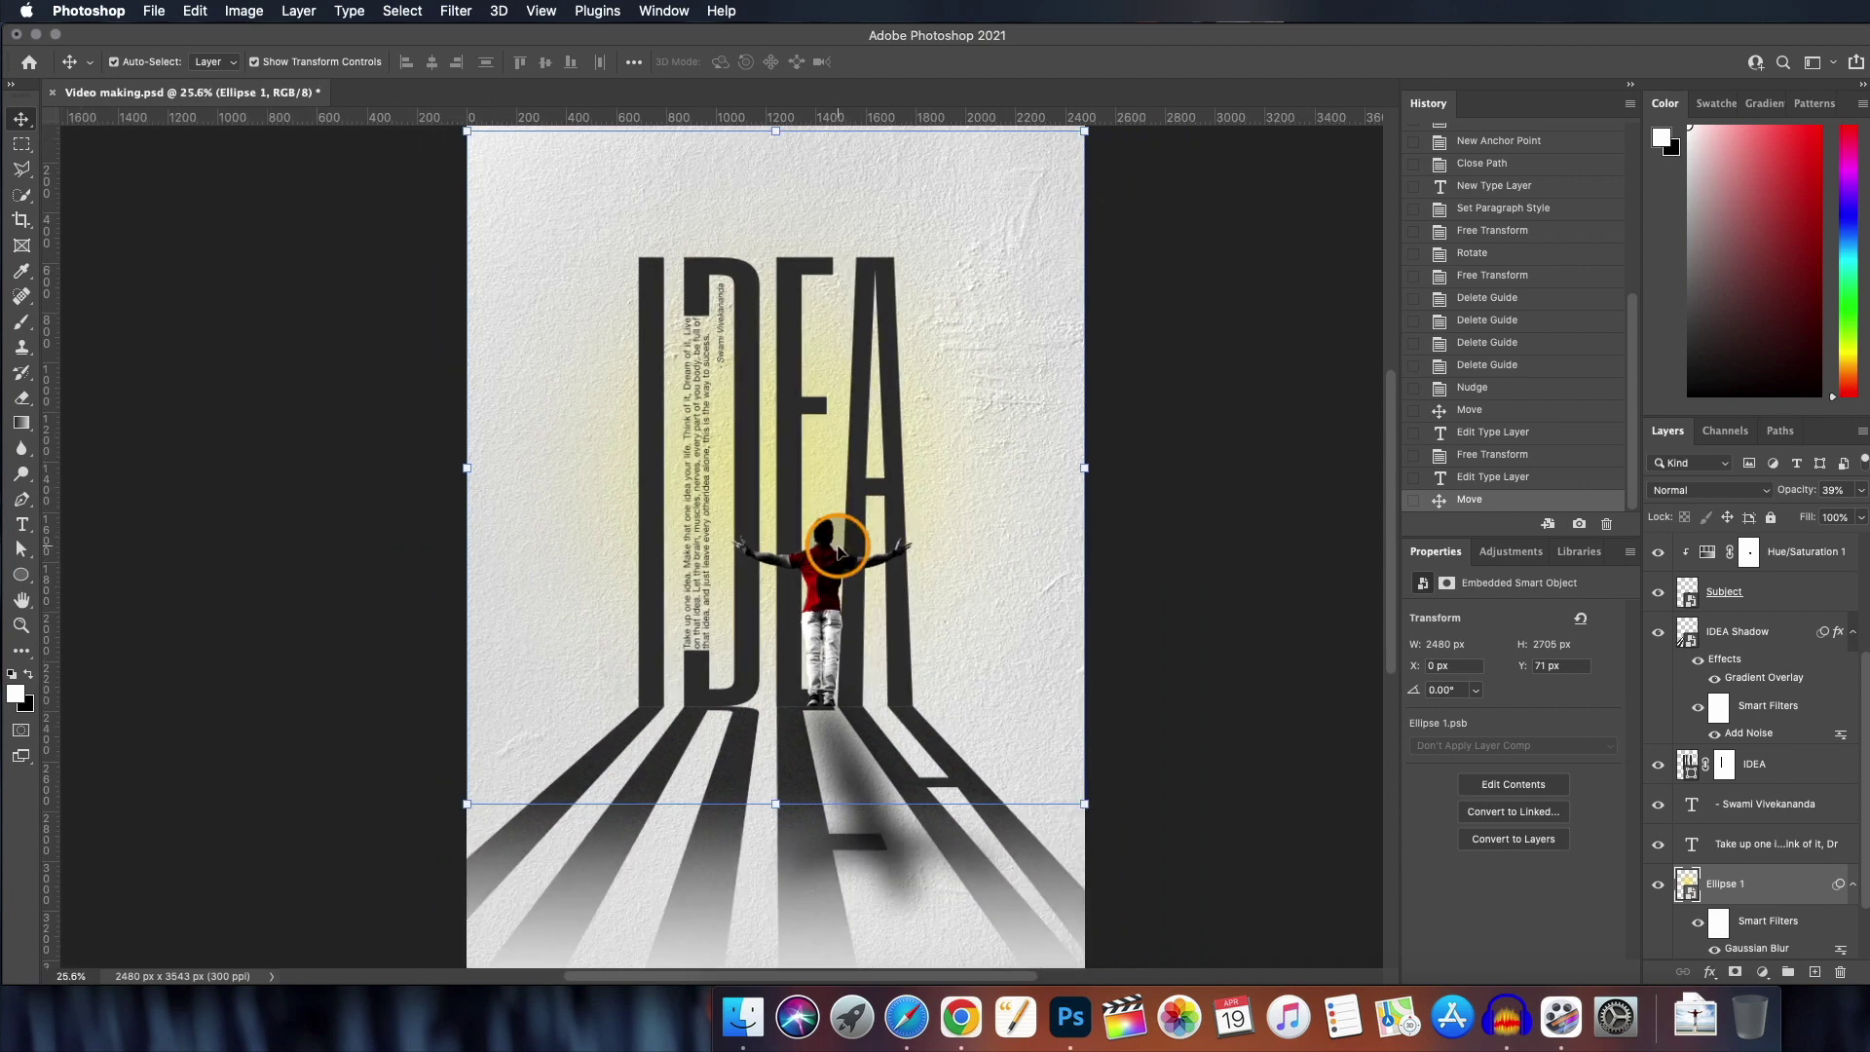
scroll(837, 552, down, 1)
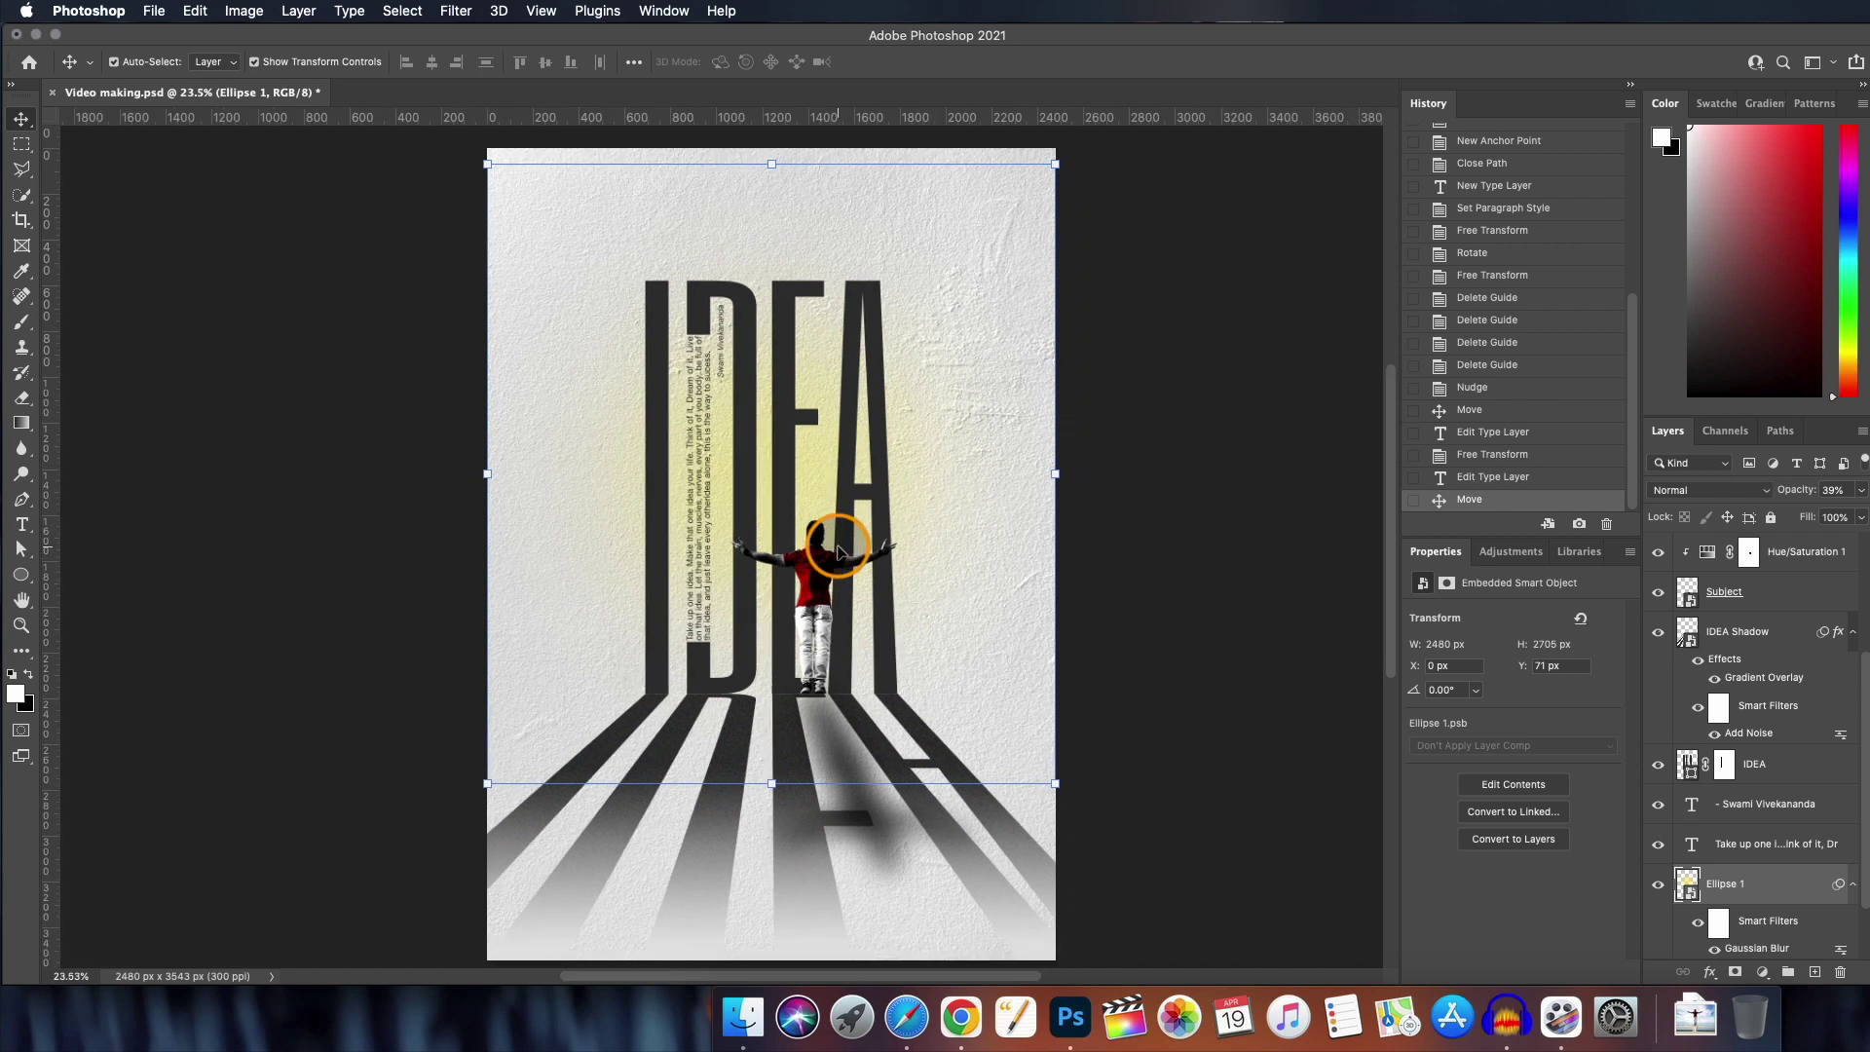
scroll(838, 551, down, 2)
scroll(837, 551, down, 1)
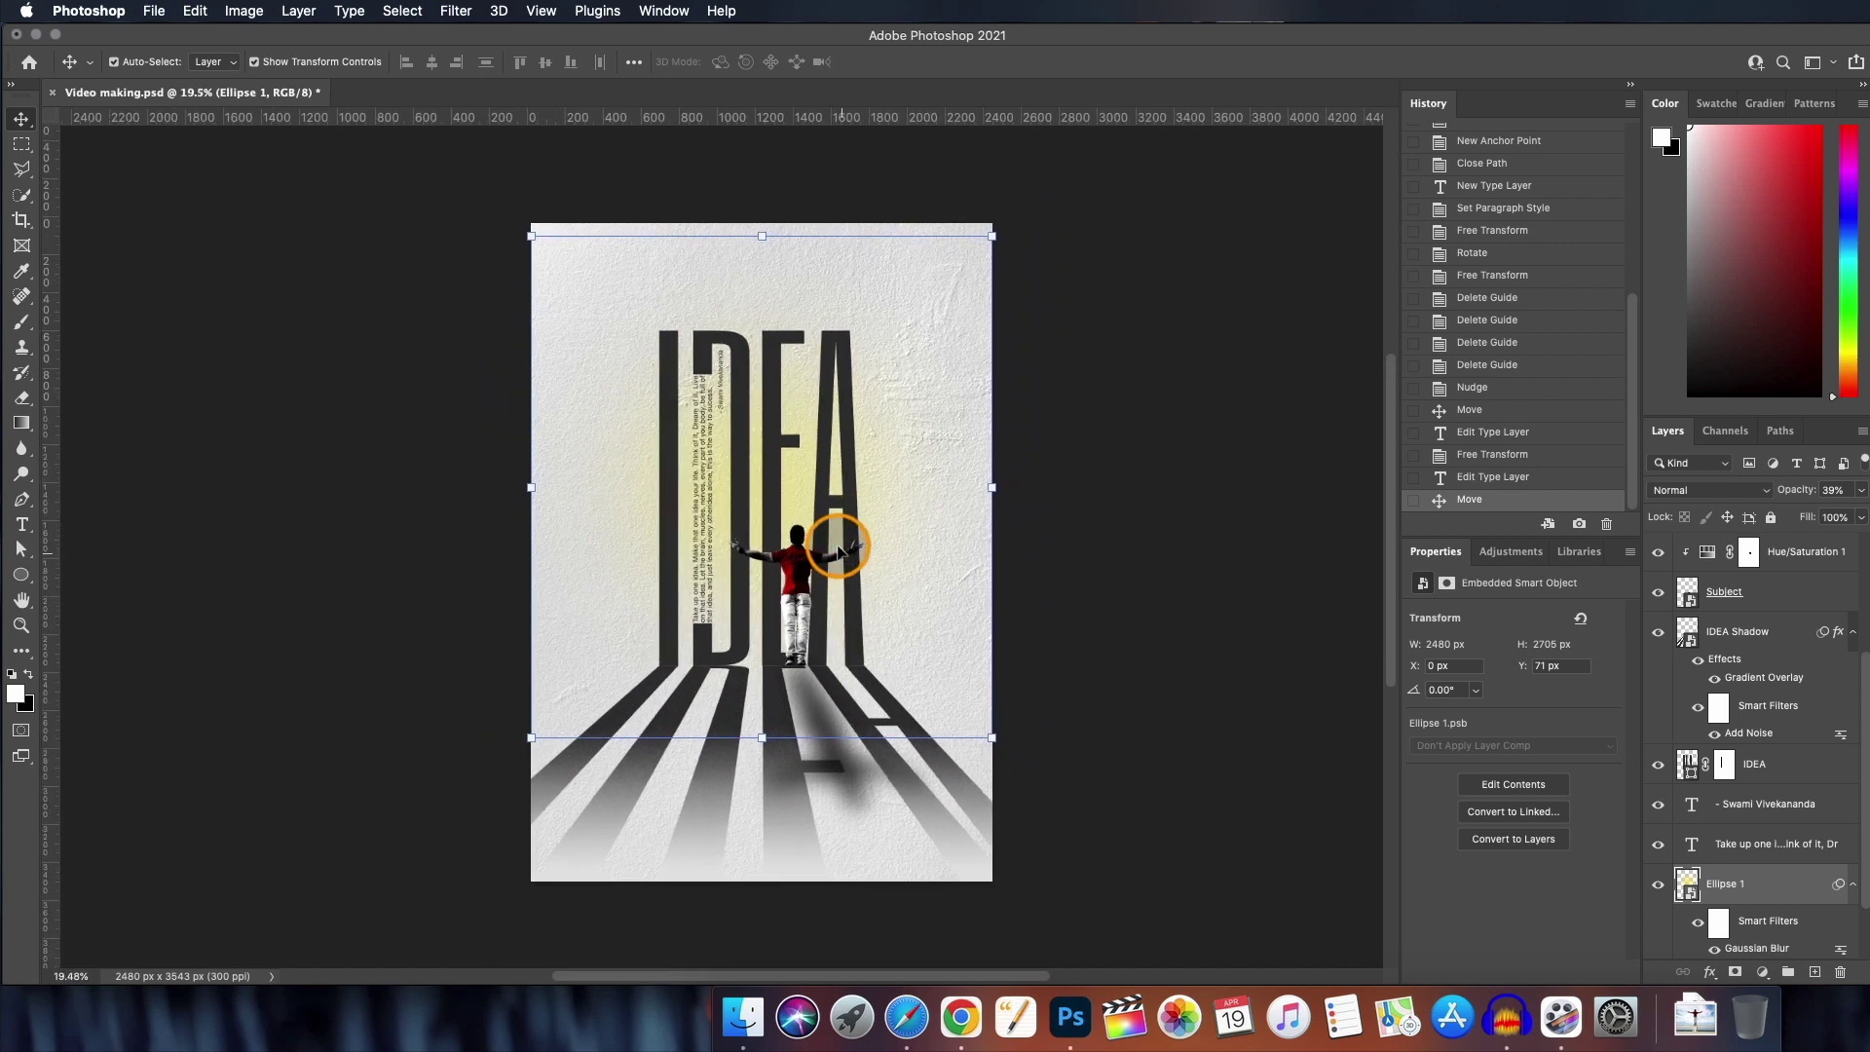
click(1100, 552)
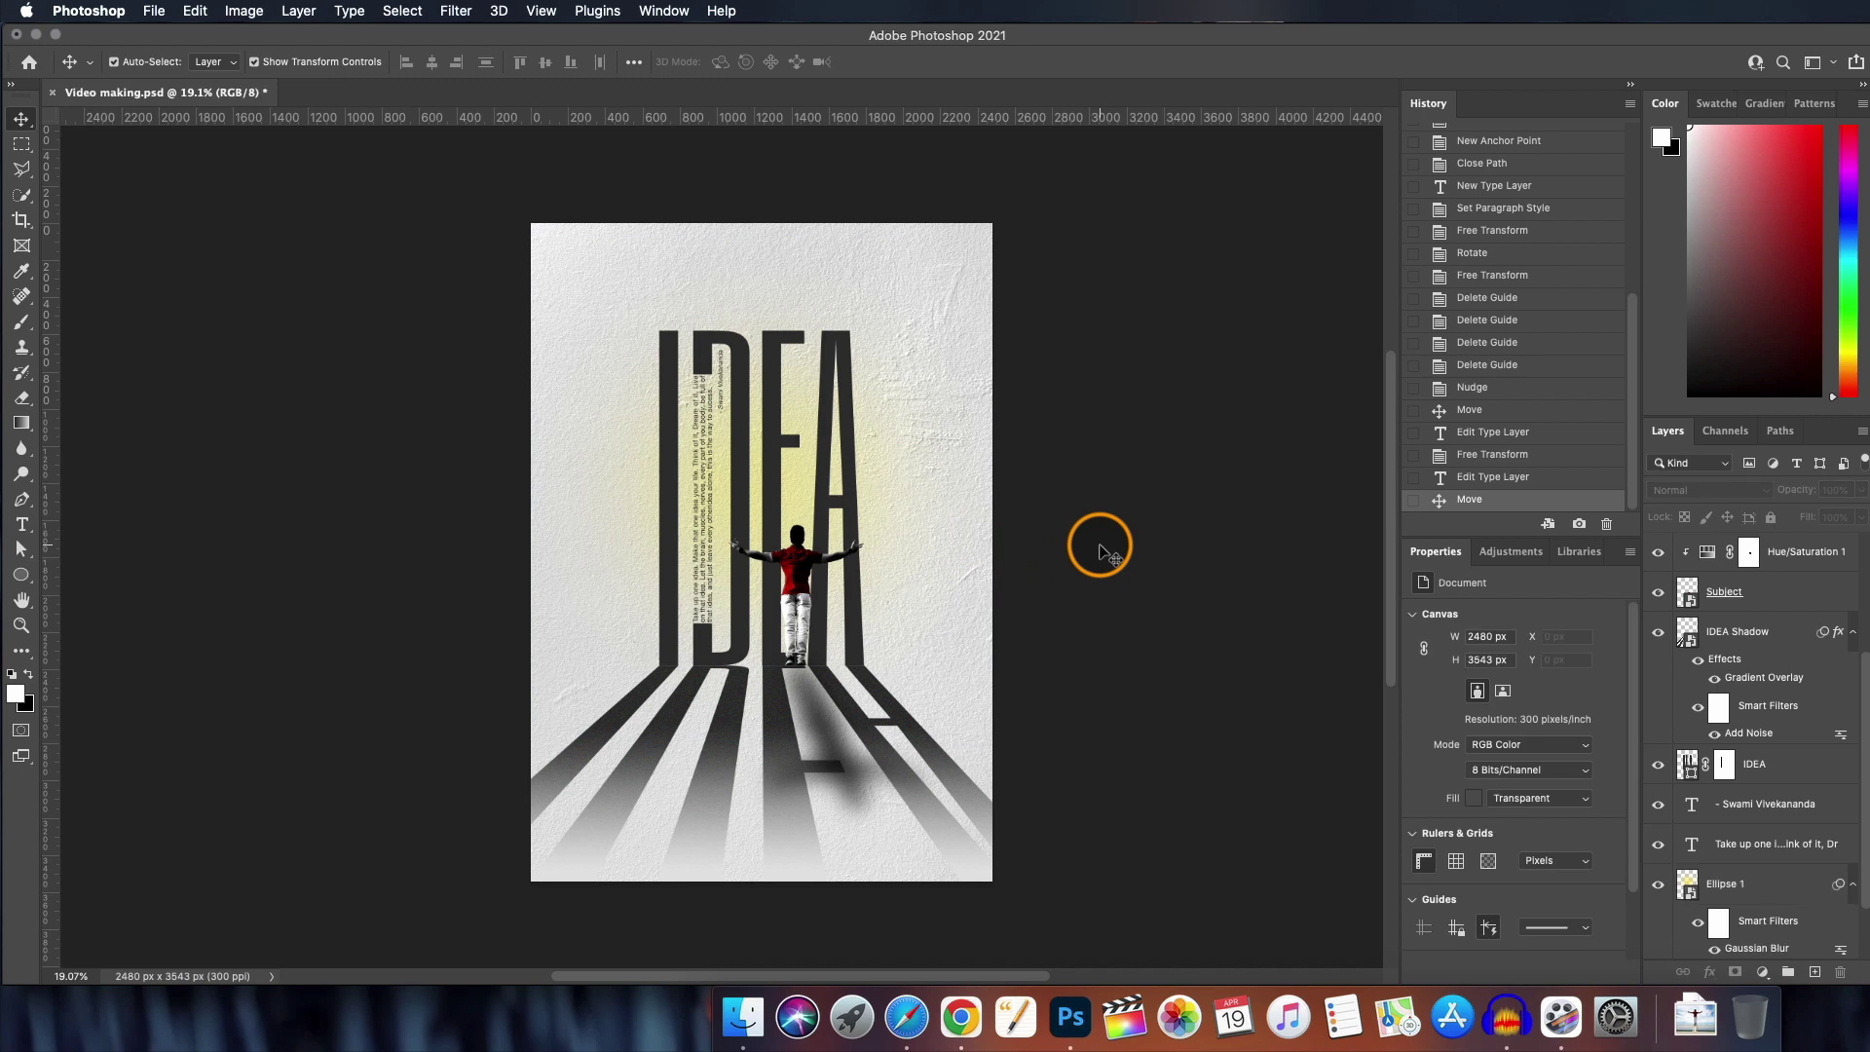